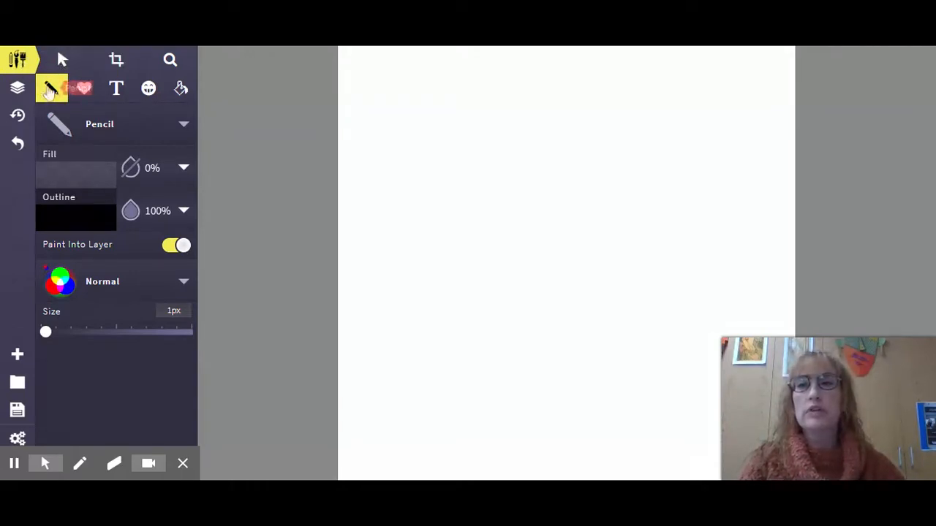
Choose the Pencil brush and turn off Paint Into Layer
{"action": "left_click", "coordinate": [17, 59]}
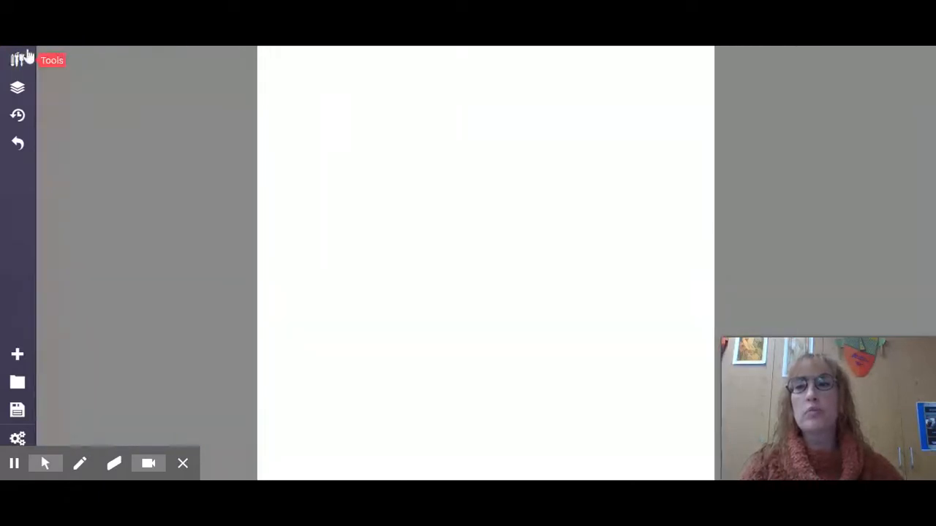
{"action": "left_click", "coordinate": [18, 62]}
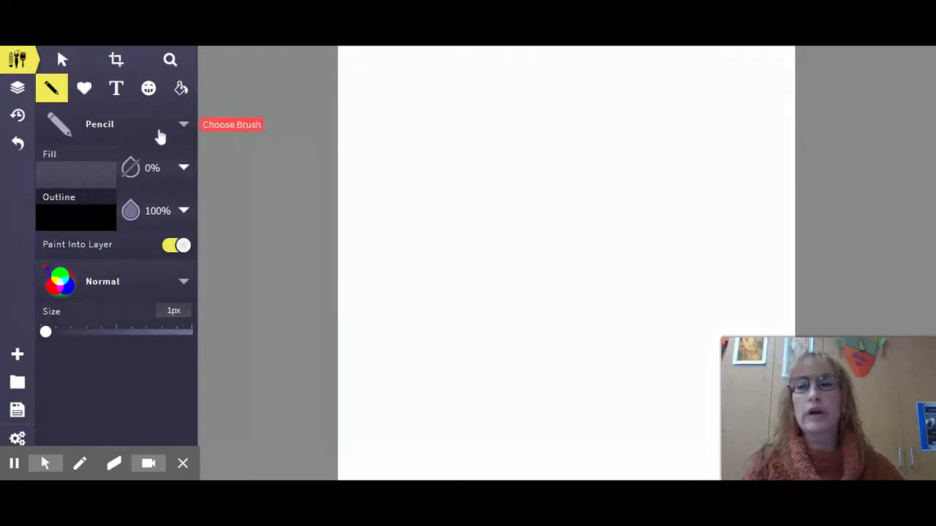
{"action": "left_click", "coordinate": [93, 130]}
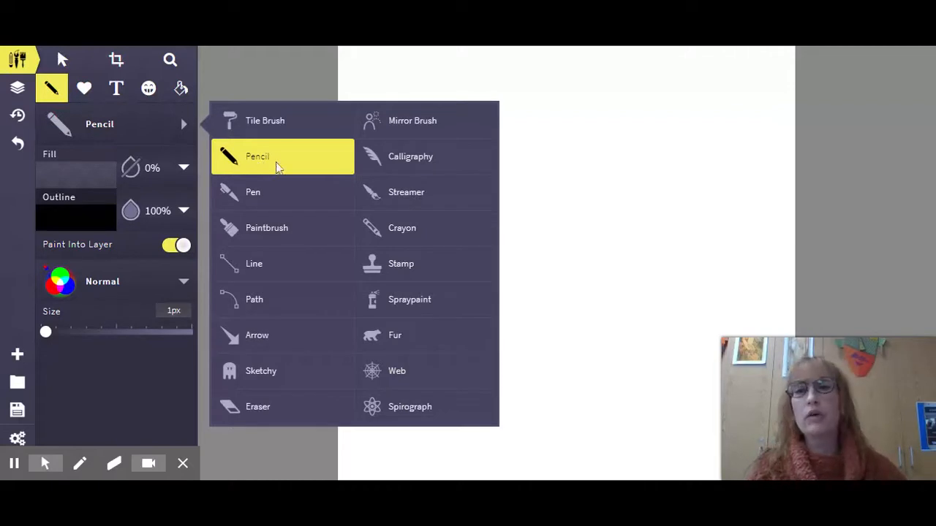
{"action": "left_click", "coordinate": [234, 165]}
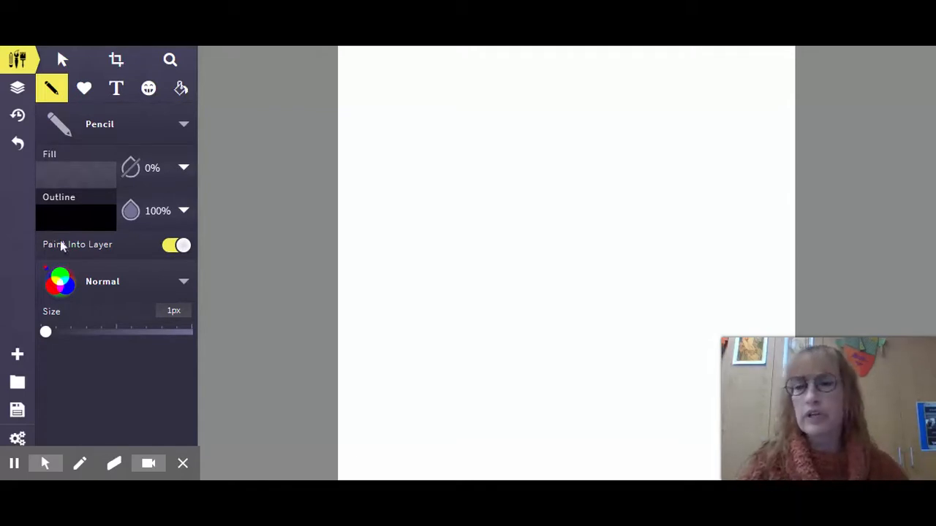
{"action": "left_click", "coordinate": [177, 247]}
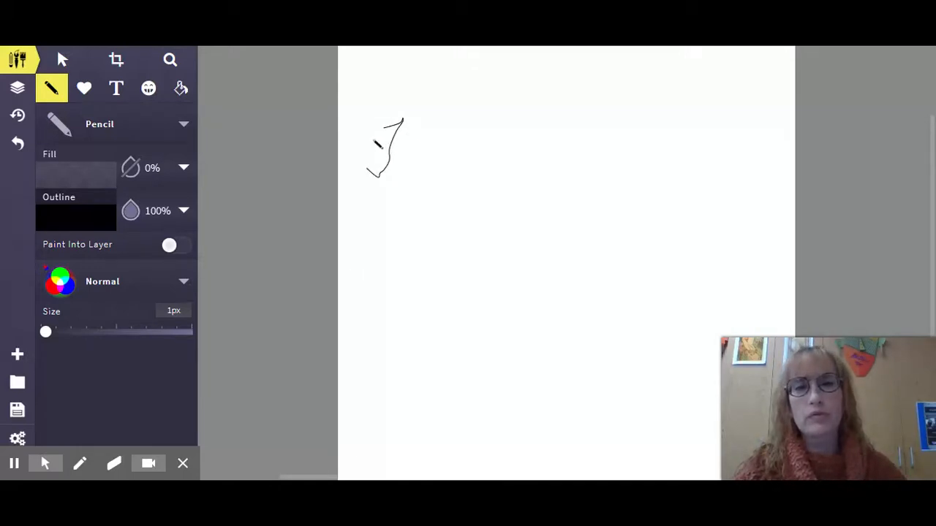
Handwrite "Hello" in black across the upper part of the canvas, ending with a long tail to the canvas edge
{"action": "left_click_drag", "start_coordinate": [451, 115], "coordinate": [429, 199]}
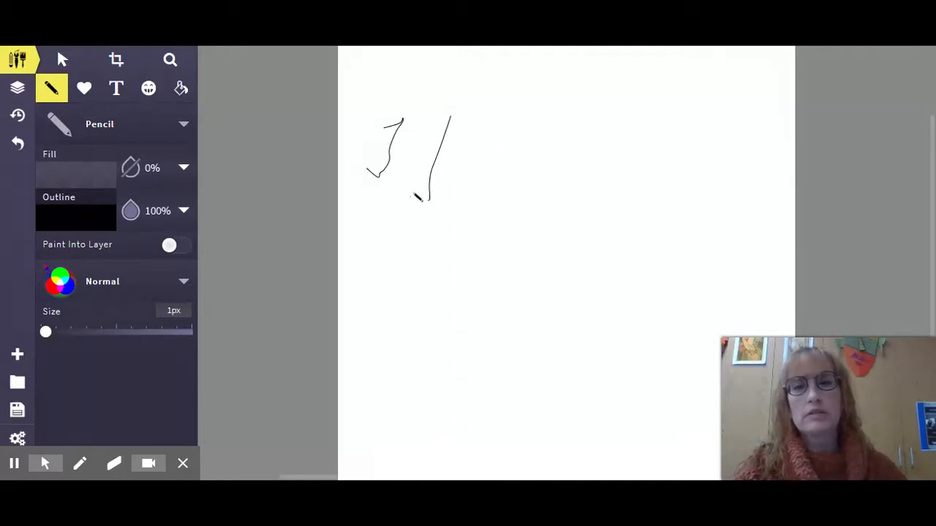
{"action": "mouse_move", "coordinate": [388, 156]}
{"action": "left_mouse_down"}
{"action": "mouse_move", "coordinate": [487, 148]}
{"action": "mouse_move", "coordinate": [479, 131]}
{"action": "mouse_move", "coordinate": [491, 177]}
{"action": "mouse_move", "coordinate": [548, 116]}
{"action": "mouse_move", "coordinate": [526, 156]}
{"action": "mouse_move", "coordinate": [587, 168]}
{"action": "mouse_move", "coordinate": [576, 111]}
{"action": "mouse_move", "coordinate": [575, 190]}
{"action": "left_mouse_up"}
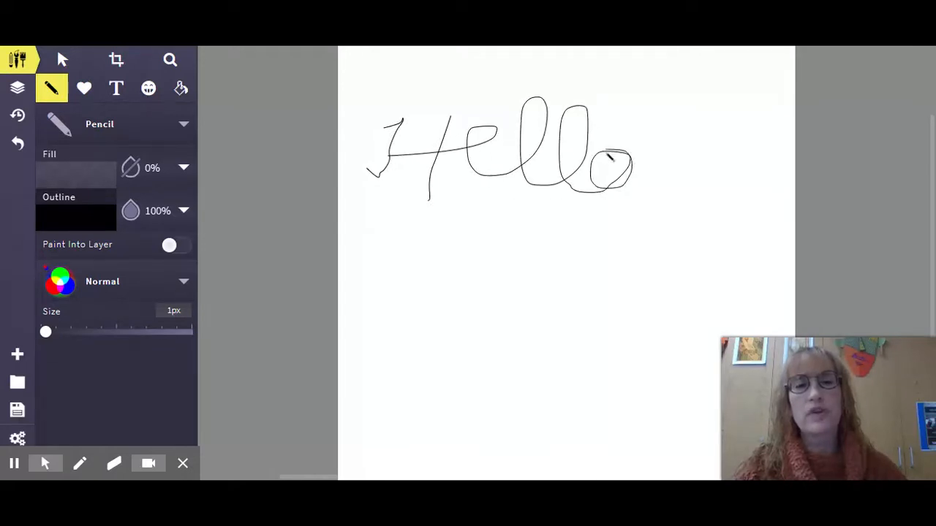
{"action": "mouse_move", "coordinate": [609, 156]}
{"action": "left_mouse_down"}
{"action": "mouse_move", "coordinate": [635, 166]}
{"action": "mouse_move", "coordinate": [795, 98]}
{"action": "left_mouse_up"}
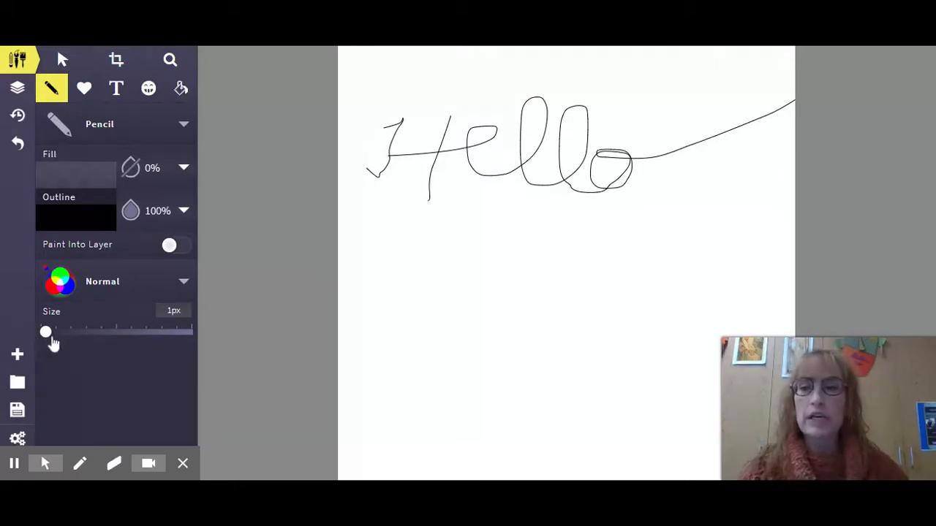
Set the pencil size to 250 px and paint over the entire canvas in black
{"action": "left_click_drag", "start_coordinate": [46, 332], "coordinate": [190, 343]}
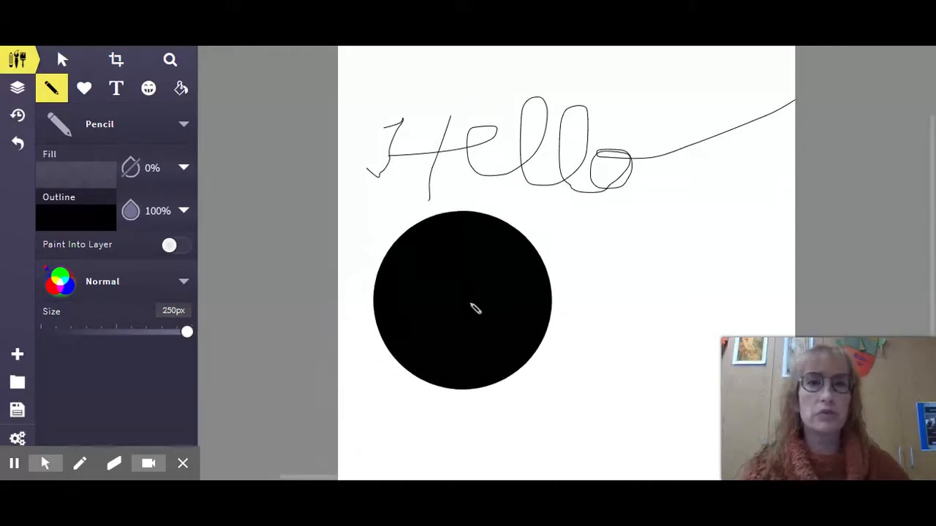
{"action": "mouse_move", "coordinate": [486, 306]}
{"action": "left_mouse_down"}
{"action": "mouse_move", "coordinate": [568, 288]}
{"action": "mouse_move", "coordinate": [673, 288]}
{"action": "mouse_move", "coordinate": [677, 151]}
{"action": "mouse_move", "coordinate": [416, 127]}
{"action": "mouse_move", "coordinate": [836, 100]}
{"action": "mouse_move", "coordinate": [52, 414]}
{"action": "mouse_move", "coordinate": [658, 424]}
{"action": "mouse_move", "coordinate": [856, 226]}
{"action": "mouse_move", "coordinate": [137, 49]}
{"action": "left_mouse_up"}
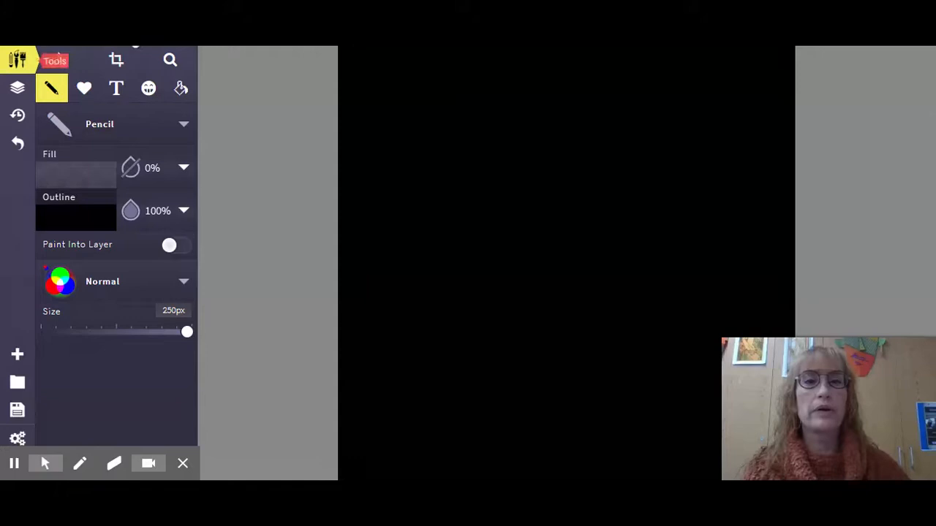
{"action": "left_click", "coordinate": [16, 356]}
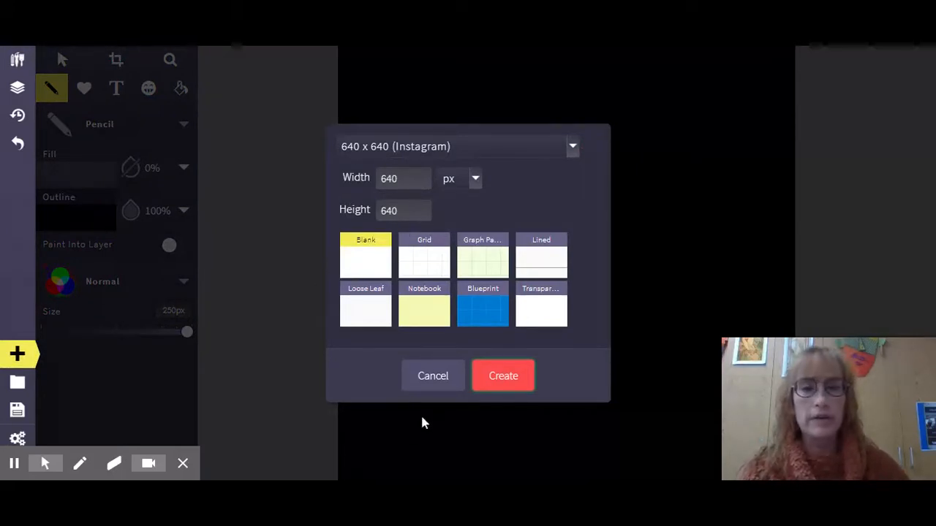
{"action": "left_click", "coordinate": [433, 382]}
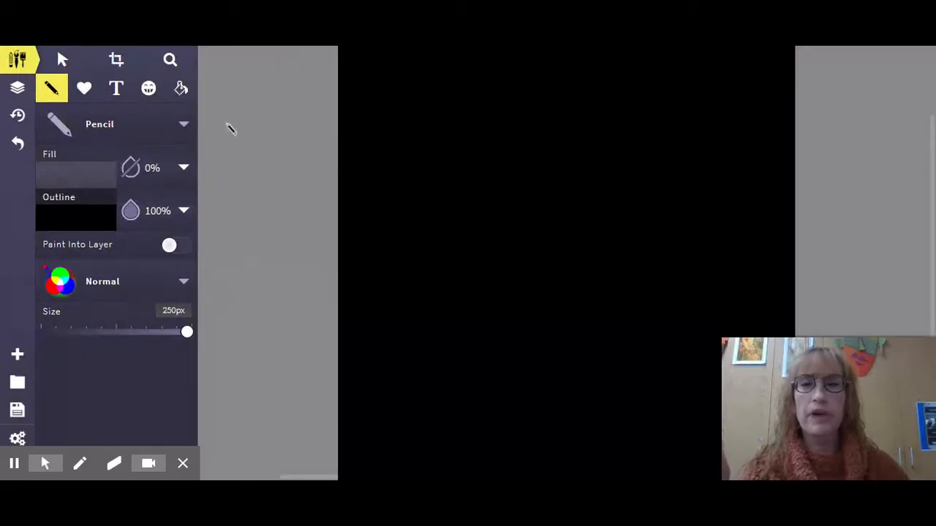
Look through the Pencil and Background layers and hide the topmost Pencil layer
{"action": "left_click", "coordinate": [17, 88]}
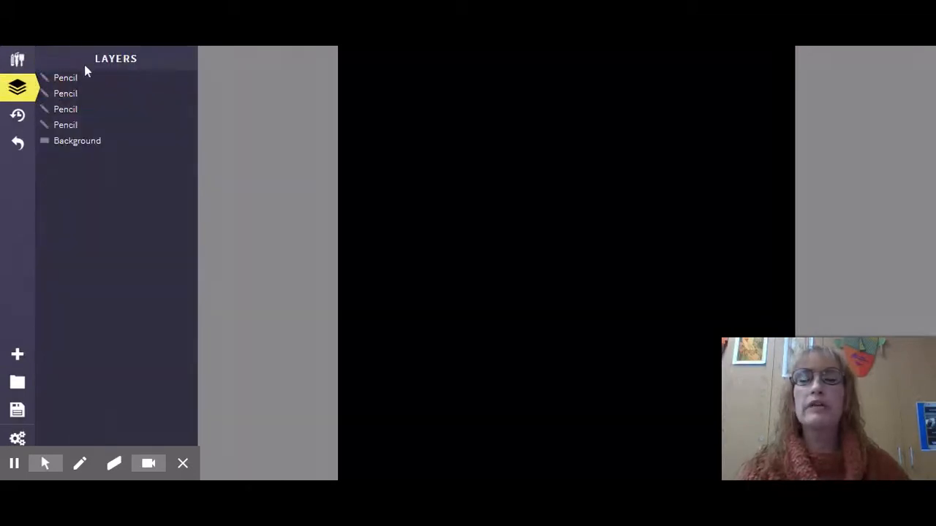
{"action": "left_click", "coordinate": [74, 143]}
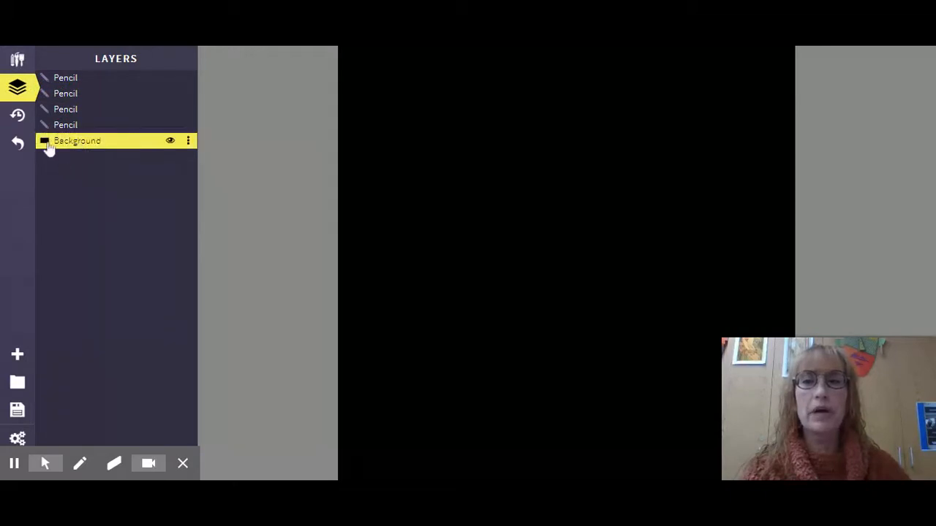
{"action": "left_click", "coordinate": [53, 144]}
{"action": "left_click", "coordinate": [63, 110]}
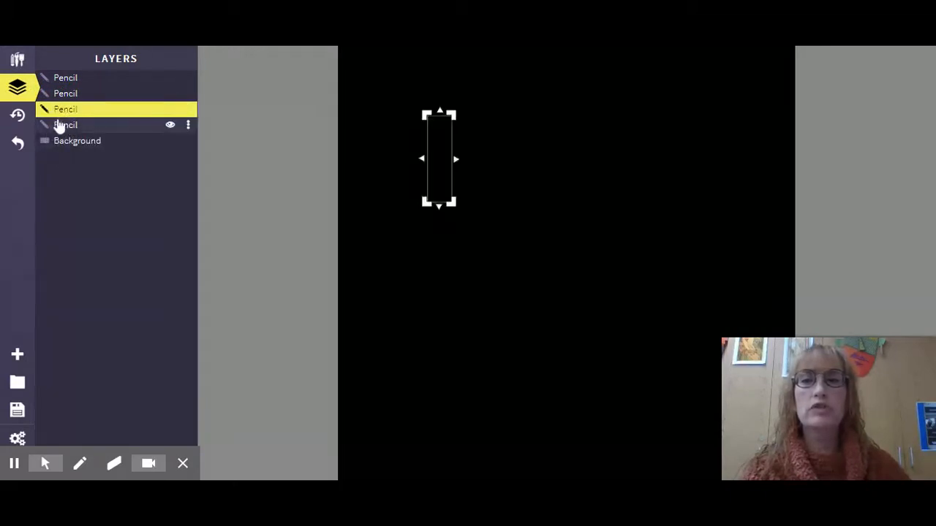
{"action": "left_click", "coordinate": [64, 126]}
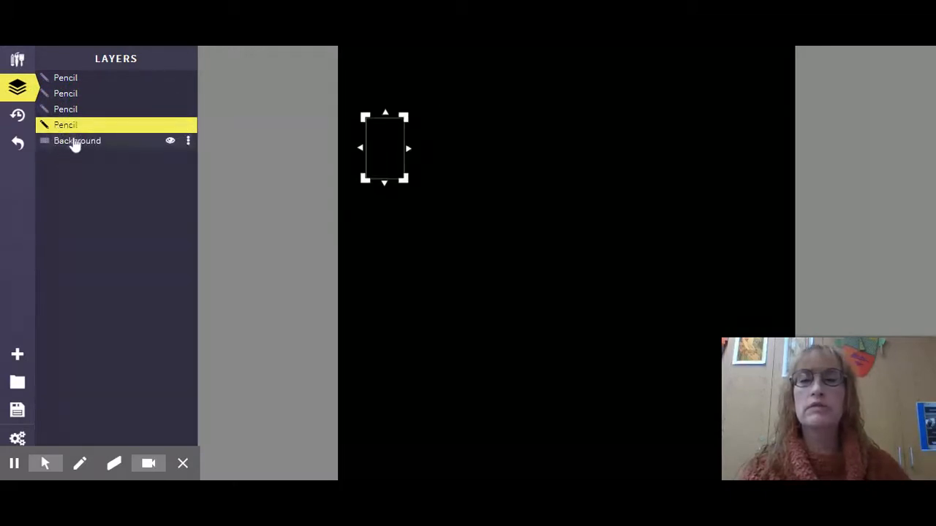
{"action": "left_click", "coordinate": [66, 127]}
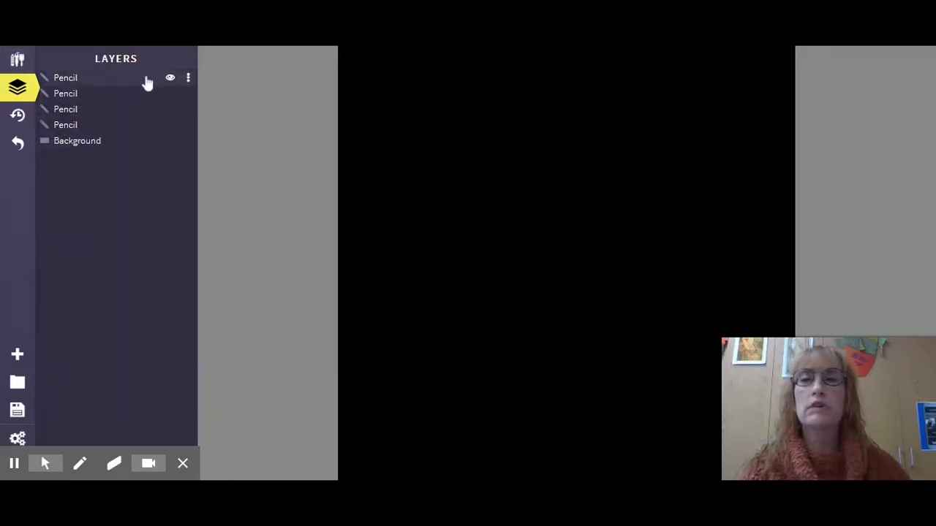
{"action": "left_click", "coordinate": [172, 79]}
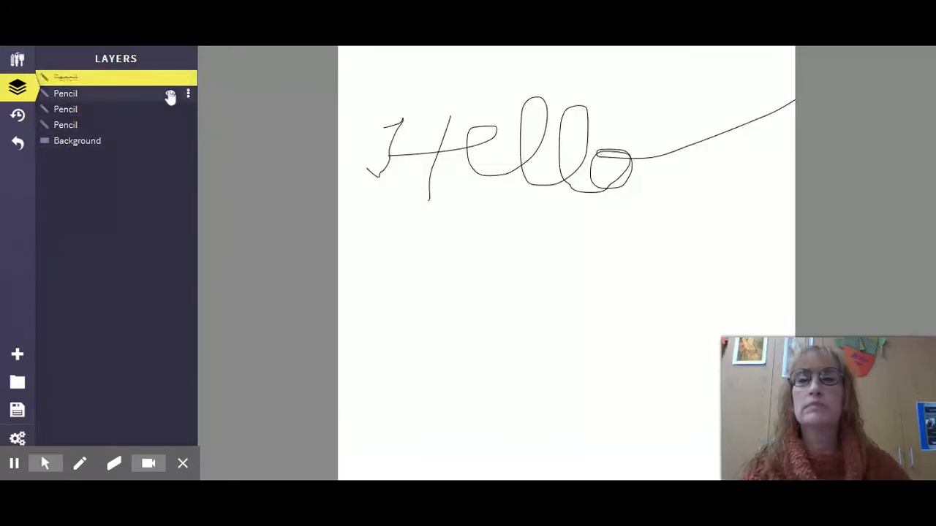
Handwrite "Ohio" below "Hello" with the pencil at 1 px
{"action": "left_click", "coordinate": [53, 94]}
{"action": "left_click", "coordinate": [17, 87]}
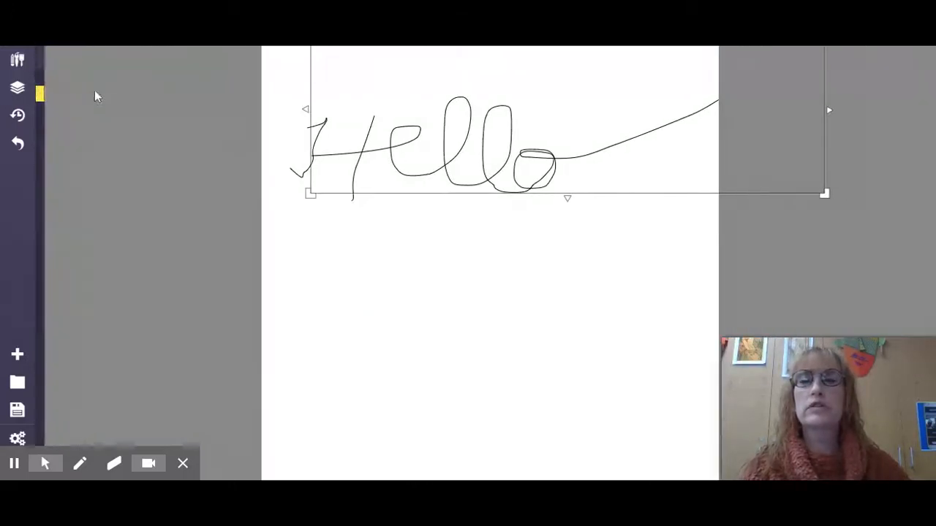
{"action": "left_click", "coordinate": [17, 60]}
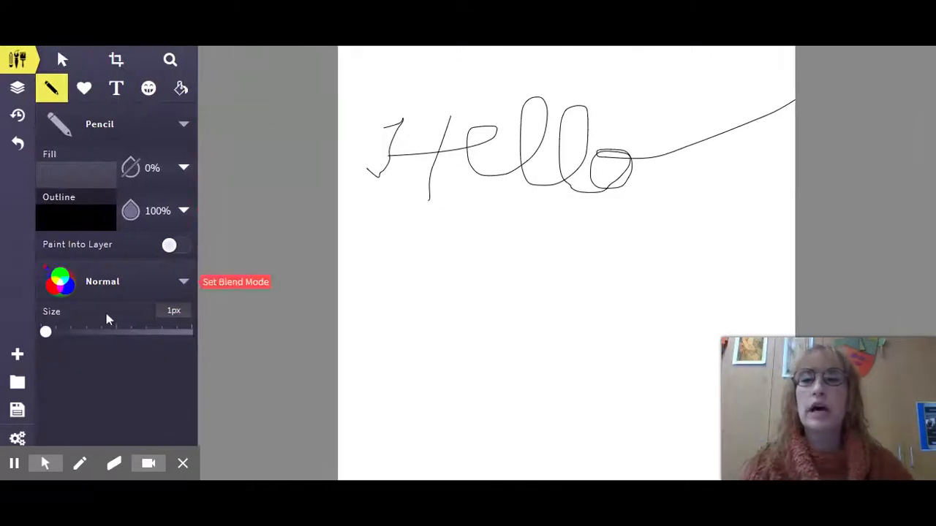
{"action": "mouse_move", "coordinate": [45, 331]}
{"action": "left_mouse_down"}
{"action": "mouse_move", "coordinate": [113, 334]}
{"action": "mouse_move", "coordinate": [46, 333]}
{"action": "mouse_move", "coordinate": [76, 332]}
{"action": "mouse_move", "coordinate": [25, 321]}
{"action": "left_mouse_up"}
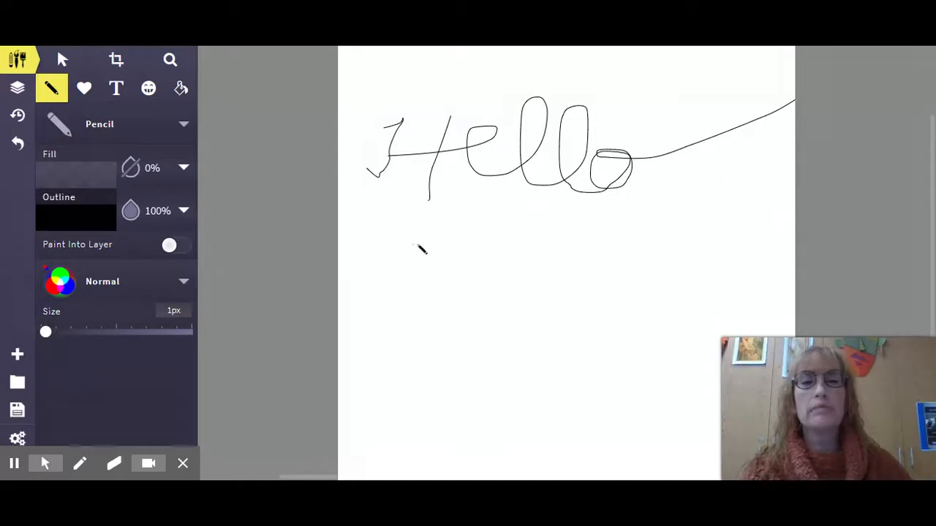
{"action": "mouse_move", "coordinate": [419, 248]}
{"action": "left_mouse_down"}
{"action": "mouse_move", "coordinate": [366, 311]}
{"action": "mouse_move", "coordinate": [530, 334]}
{"action": "mouse_move", "coordinate": [430, 247]}
{"action": "mouse_move", "coordinate": [399, 253]}
{"action": "left_mouse_up"}
{"action": "mouse_move", "coordinate": [525, 275]}
{"action": "left_mouse_down"}
{"action": "mouse_move", "coordinate": [557, 299]}
{"action": "mouse_move", "coordinate": [618, 314]}
{"action": "mouse_move", "coordinate": [702, 300]}
{"action": "mouse_move", "coordinate": [597, 272]}
{"action": "left_mouse_up"}
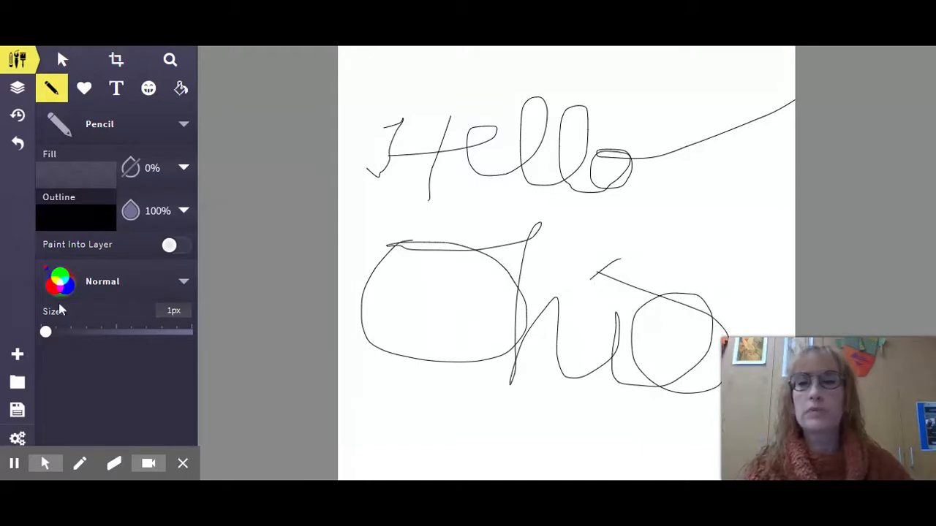
Select the main "Ohio" stroke and view the editing actions available for it
{"action": "left_click", "coordinate": [50, 65]}
{"action": "left_click", "coordinate": [557, 331]}
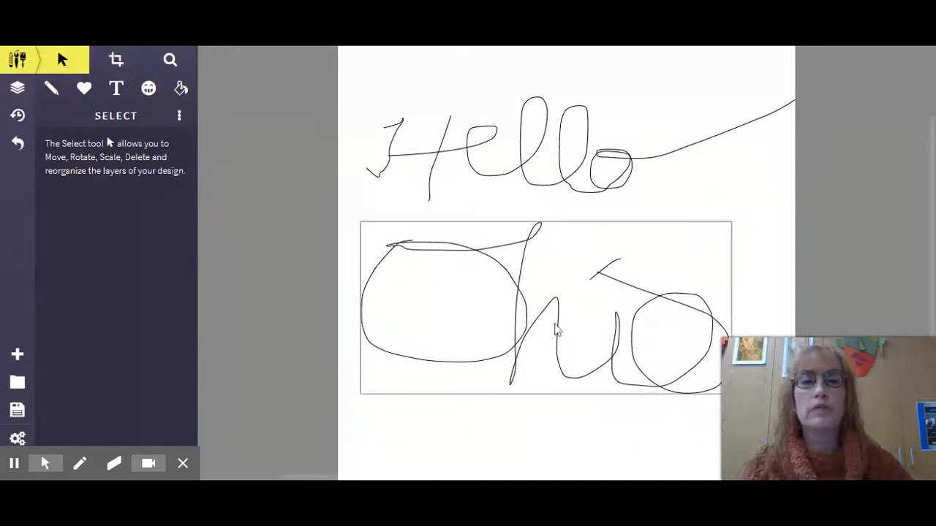
{"action": "left_click", "coordinate": [520, 293]}
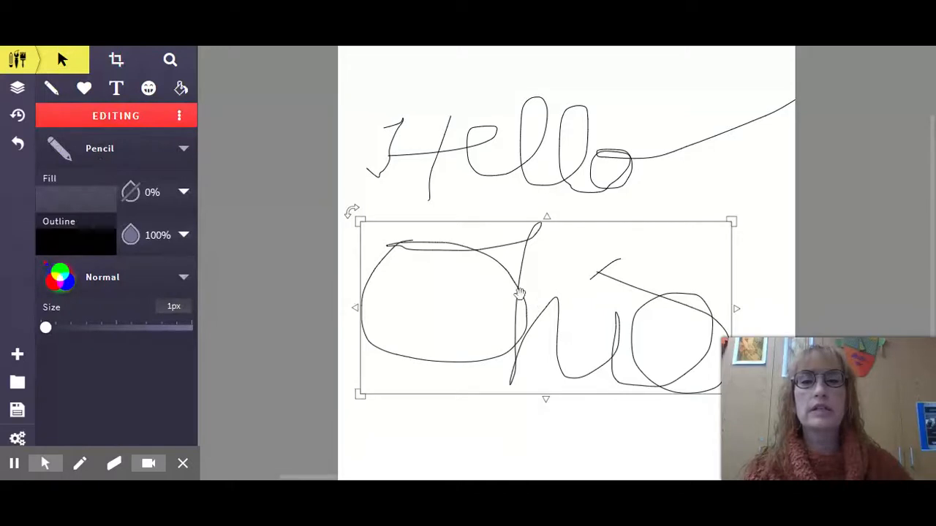
{"action": "left_click", "coordinate": [176, 117]}
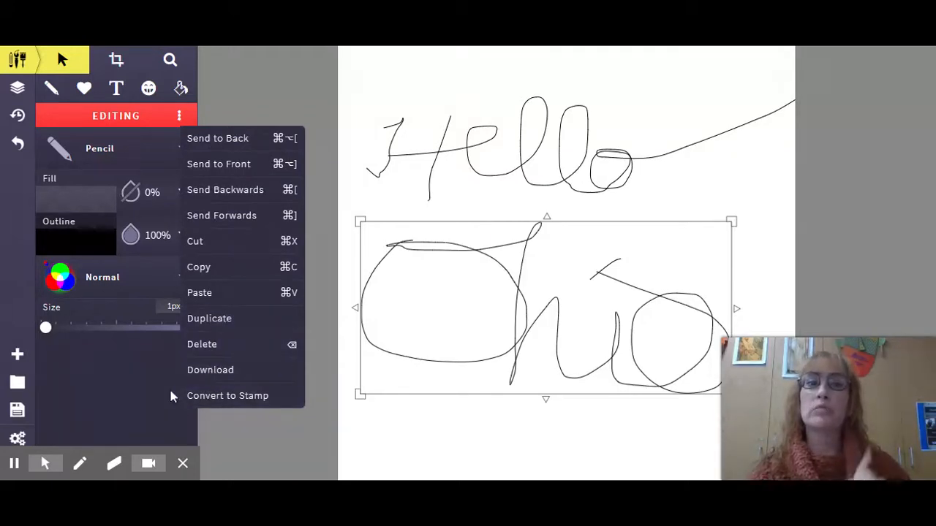
{"action": "left_click", "coordinate": [74, 328]}
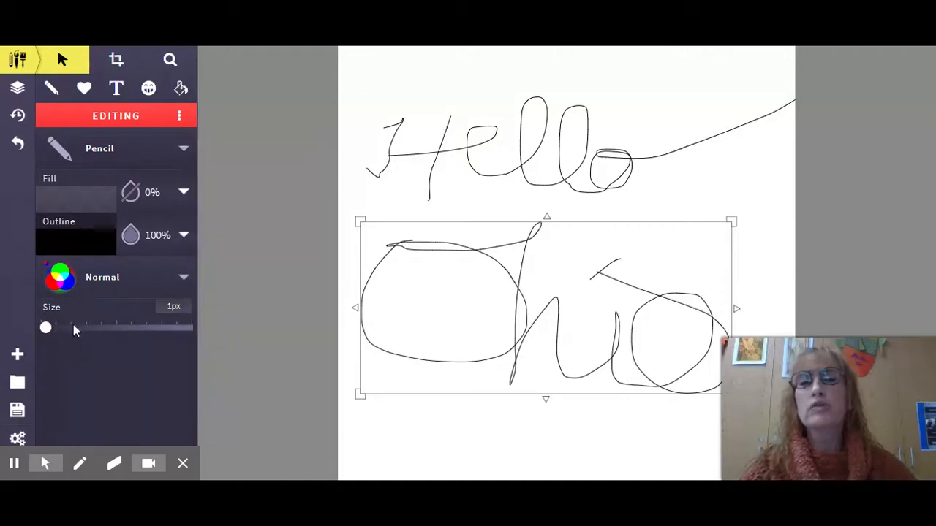
Change the "Ohio" stroke's outline colour to dark red 800037 and its size to 7.3 px
{"action": "left_click", "coordinate": [66, 239]}
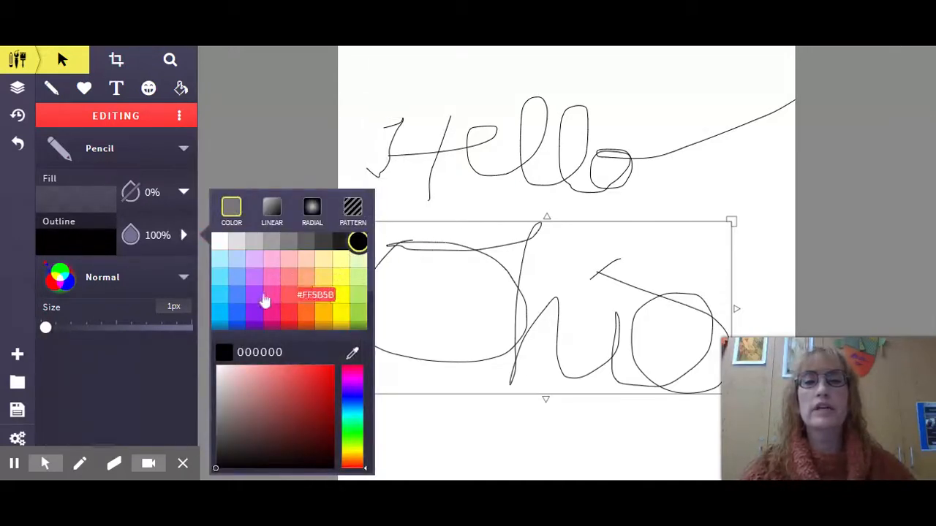
{"action": "left_click", "coordinate": [272, 313]}
{"action": "scroll", "coordinate": [287, 290], "scroll_direction": "down", "scroll_amount": 2}
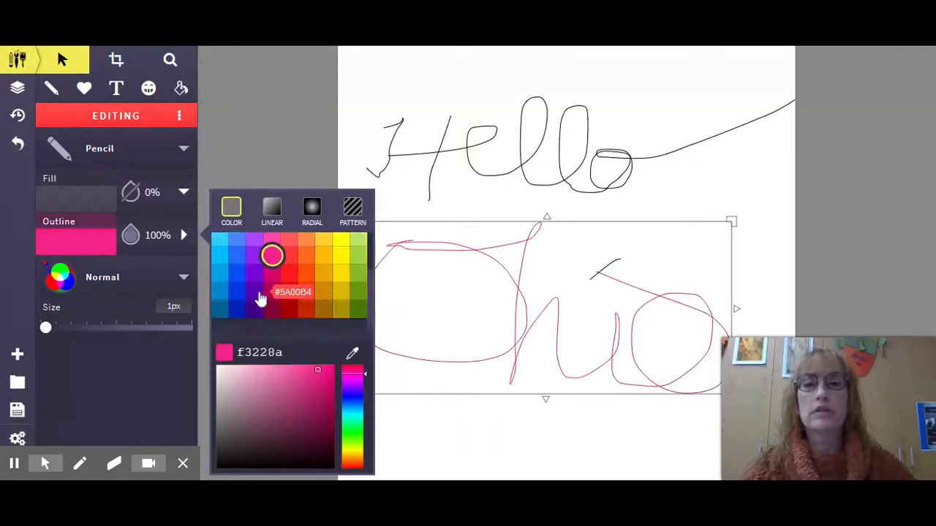
{"action": "left_click", "coordinate": [269, 311]}
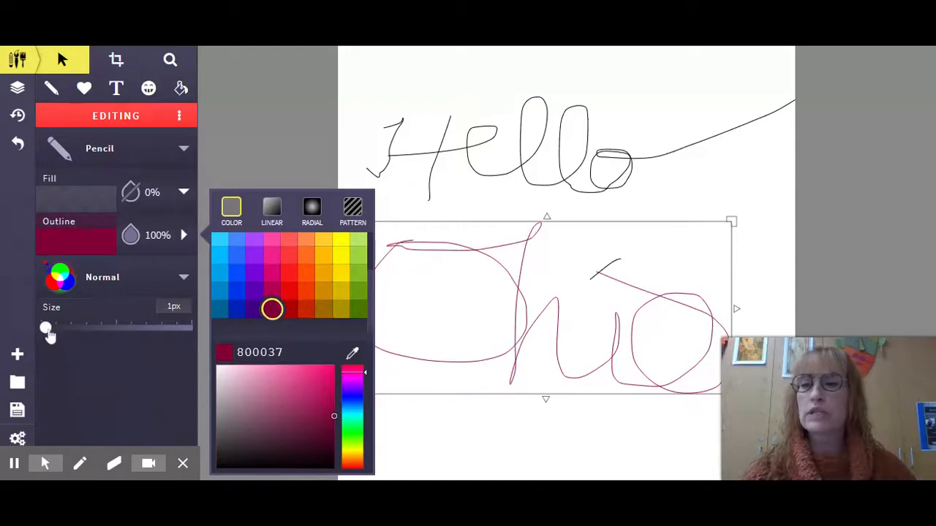
{"action": "mouse_move", "coordinate": [46, 329]}
{"action": "left_mouse_down"}
{"action": "mouse_move", "coordinate": [91, 330]}
{"action": "mouse_move", "coordinate": [49, 330]}
{"action": "left_mouse_up"}
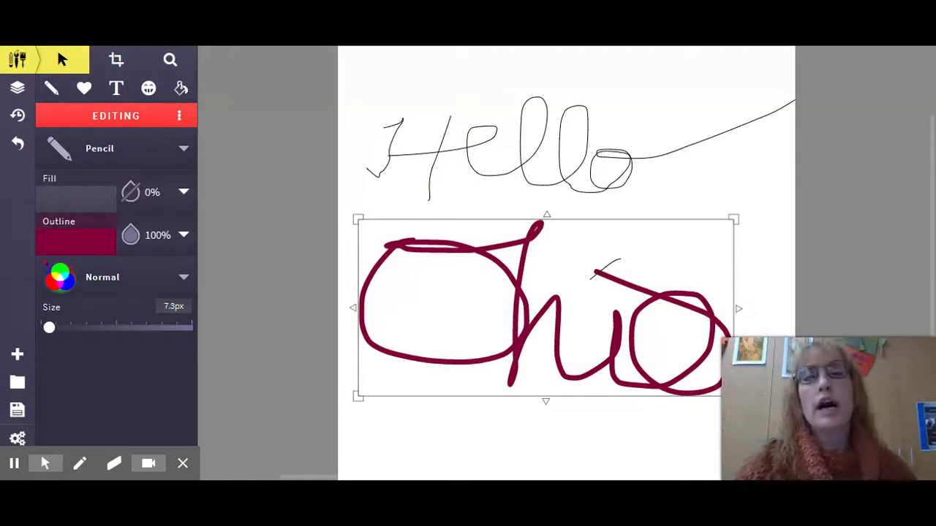
Rotate the "Ohio" stroke clockwise so it slopes downward to the right, and reduce its height
{"action": "mouse_move", "coordinate": [351, 212]}
{"action": "left_mouse_down"}
{"action": "mouse_move", "coordinate": [339, 209]}
{"action": "mouse_move", "coordinate": [375, 229]}
{"action": "mouse_move", "coordinate": [376, 205]}
{"action": "mouse_move", "coordinate": [414, 175]}
{"action": "mouse_move", "coordinate": [489, 153]}
{"action": "mouse_move", "coordinate": [475, 118]}
{"action": "mouse_move", "coordinate": [531, 110]}
{"action": "mouse_move", "coordinate": [435, 130]}
{"action": "mouse_move", "coordinate": [446, 192]}
{"action": "mouse_move", "coordinate": [521, 280]}
{"action": "mouse_move", "coordinate": [430, 158]}
{"action": "mouse_move", "coordinate": [407, 51]}
{"action": "mouse_move", "coordinate": [439, 65]}
{"action": "mouse_move", "coordinate": [460, 98]}
{"action": "mouse_move", "coordinate": [431, 77]}
{"action": "left_mouse_up"}
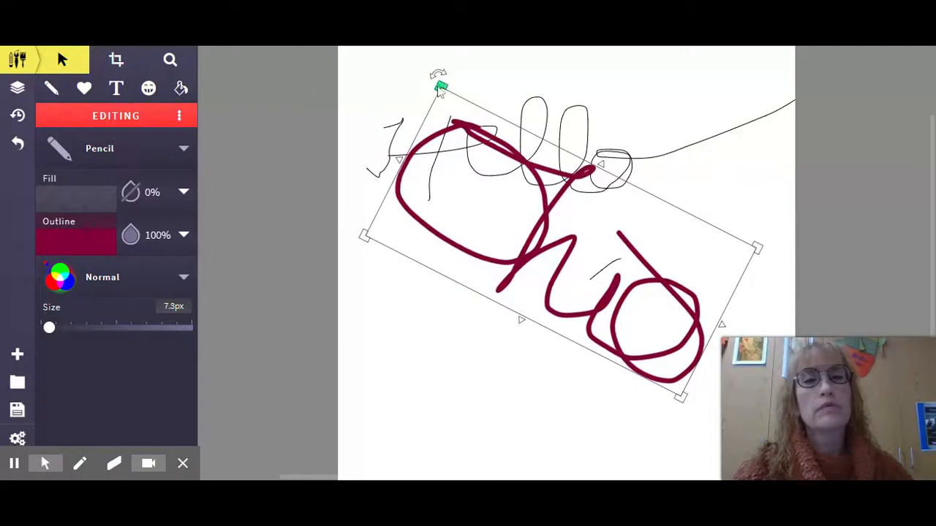
{"action": "left_click", "coordinate": [440, 88]}
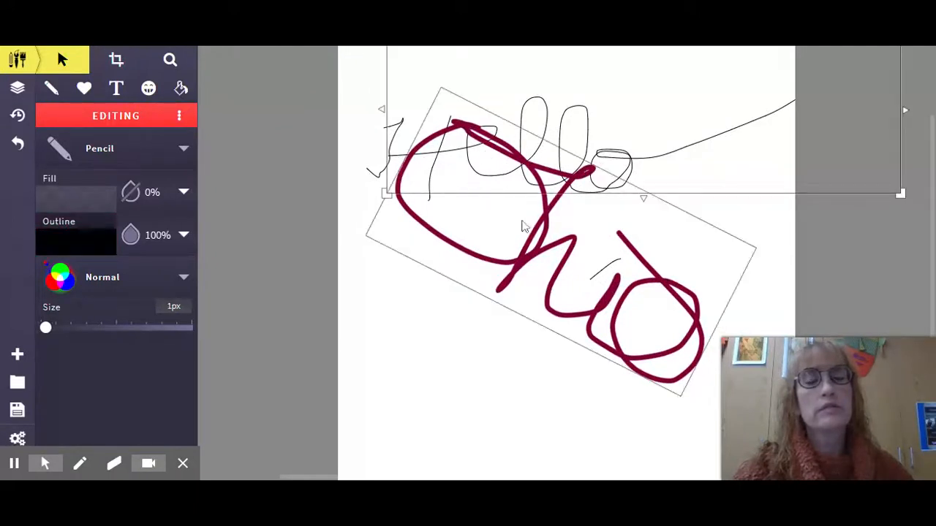
{"action": "left_click", "coordinate": [498, 267]}
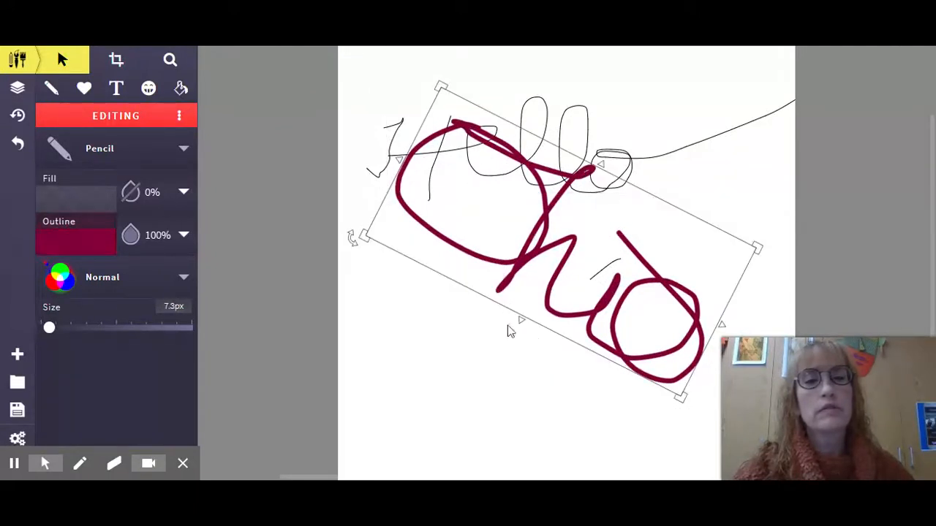
{"action": "mouse_move", "coordinate": [521, 319]}
{"action": "left_mouse_down"}
{"action": "mouse_move", "coordinate": [403, 417]}
{"action": "mouse_move", "coordinate": [541, 278]}
{"action": "left_mouse_up"}
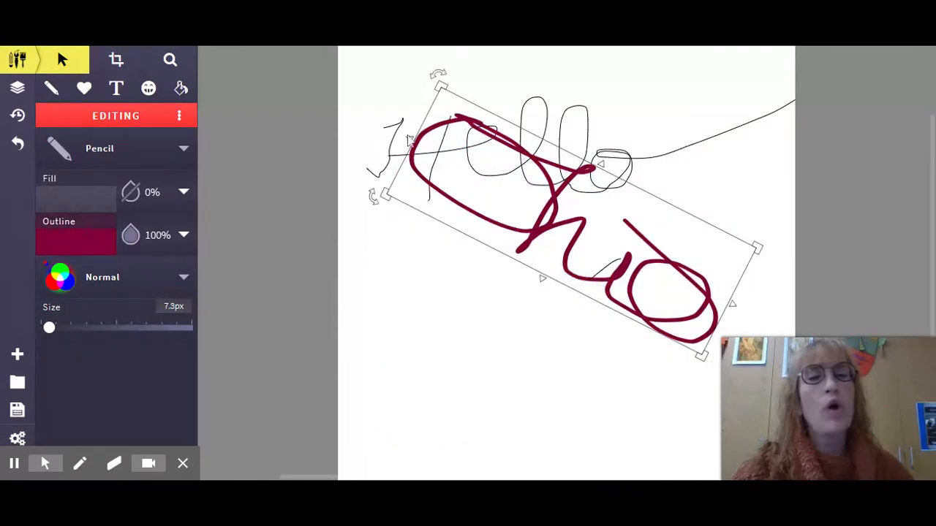
Move the "ello" stroke slightly up and shift the rotated "Ohio" stroke down beneath it
{"action": "mouse_move", "coordinate": [408, 146]}
{"action": "left_mouse_down"}
{"action": "mouse_move", "coordinate": [330, 106]}
{"action": "mouse_move", "coordinate": [397, 132]}
{"action": "mouse_move", "coordinate": [408, 125]}
{"action": "left_mouse_up"}
{"action": "left_click", "coordinate": [587, 277]}
{"action": "left_click_drag", "start_coordinate": [587, 277], "coordinate": [564, 328]}
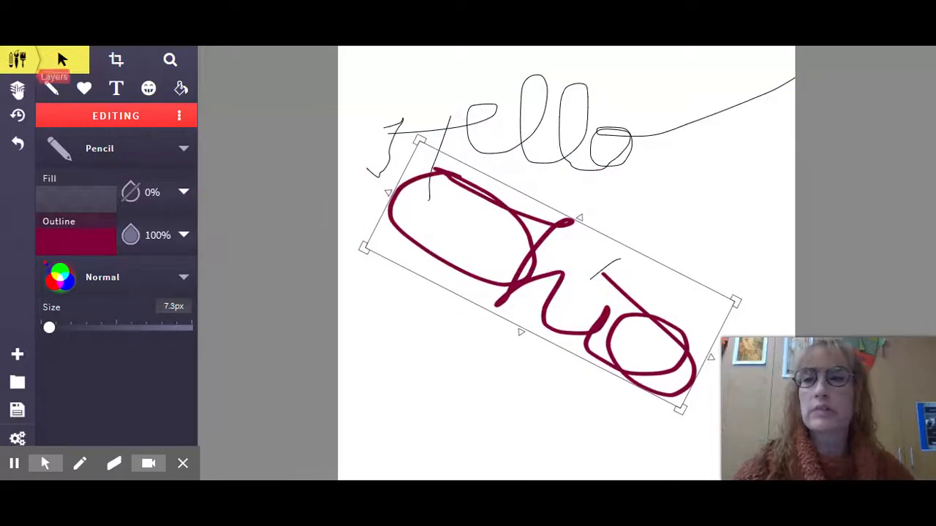
View the drawing's list of layers and return to the editing options of the "Ohio" stroke
{"action": "left_click", "coordinate": [17, 88]}
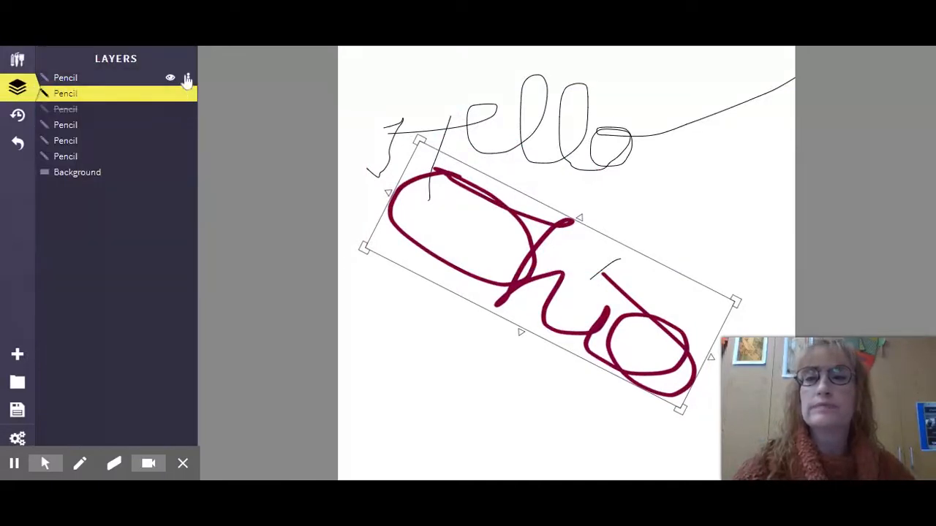
{"action": "left_click", "coordinate": [17, 93]}
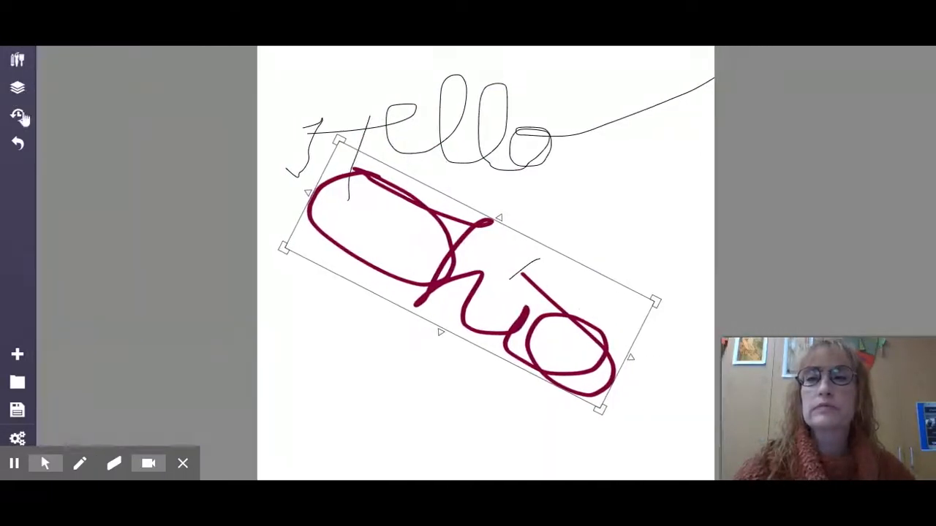
{"action": "left_click", "coordinate": [17, 59]}
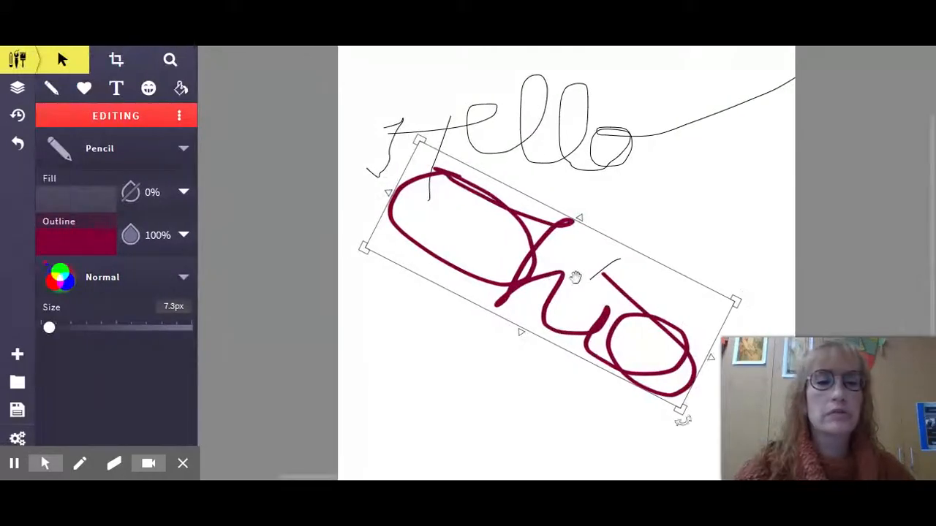
Scale the rotated "Ohio" stroke down, stretch it taller, and shift it down beneath the "ello" stroke
{"action": "mouse_move", "coordinate": [735, 299]}
{"action": "left_mouse_down"}
{"action": "mouse_move", "coordinate": [805, 245]}
{"action": "mouse_move", "coordinate": [812, 226]}
{"action": "mouse_move", "coordinate": [832, 231]}
{"action": "mouse_move", "coordinate": [537, 227]}
{"action": "mouse_move", "coordinate": [594, 235]}
{"action": "left_mouse_up"}
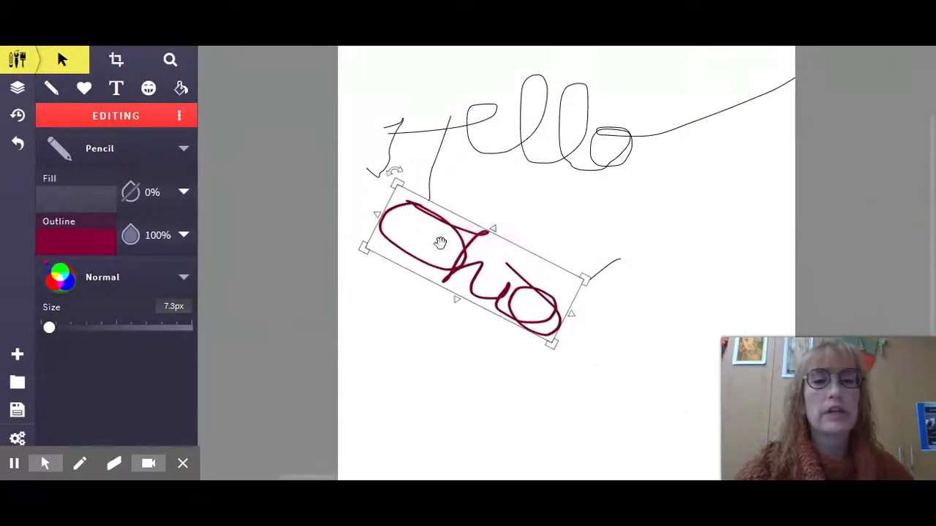
{"action": "mouse_move", "coordinate": [494, 224]}
{"action": "left_mouse_down"}
{"action": "mouse_move", "coordinate": [547, 139]}
{"action": "mouse_move", "coordinate": [620, 97]}
{"action": "mouse_move", "coordinate": [585, 140]}
{"action": "left_mouse_up"}
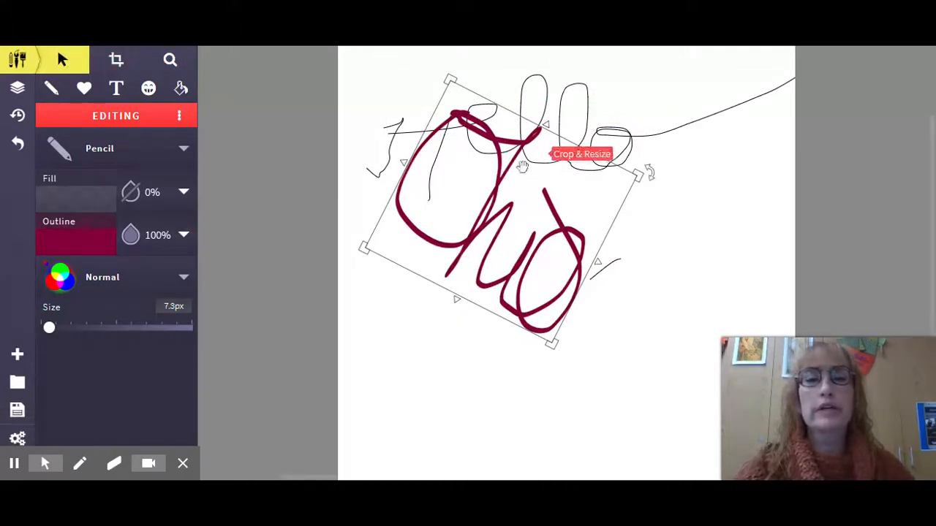
{"action": "mouse_move", "coordinate": [487, 247]}
{"action": "left_mouse_down"}
{"action": "mouse_move", "coordinate": [553, 293]}
{"action": "mouse_move", "coordinate": [512, 324]}
{"action": "left_mouse_up"}
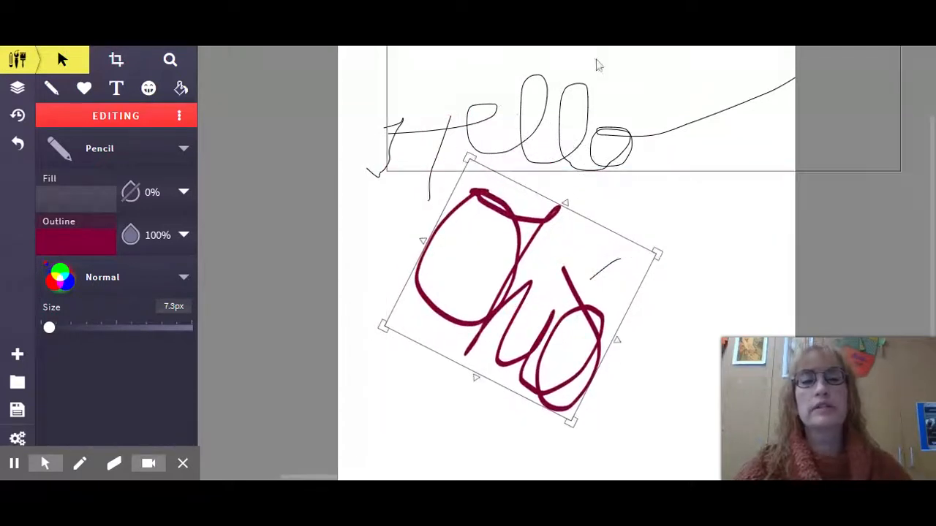
Delete the "ello" stroke and the two thin strokes that form the "H"
{"action": "left_click", "coordinate": [544, 110]}
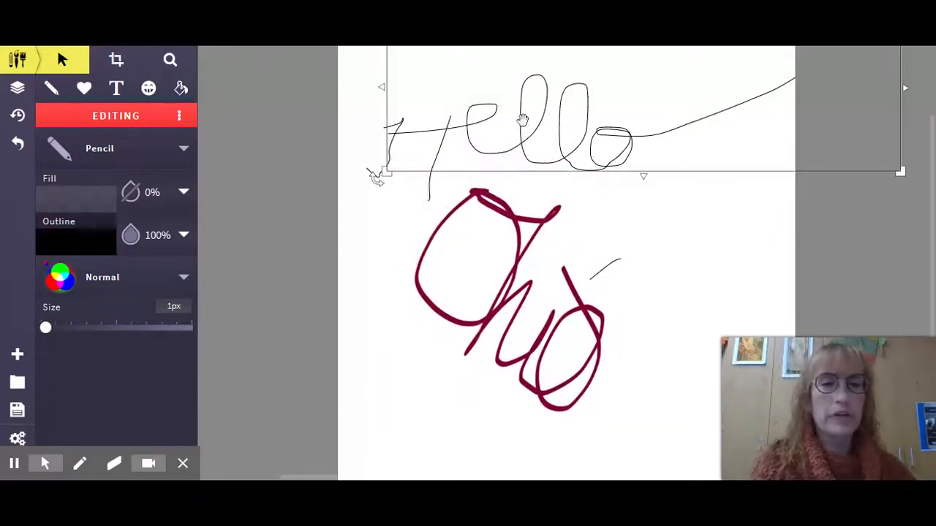
{"action": "key", "text": "Delete"}
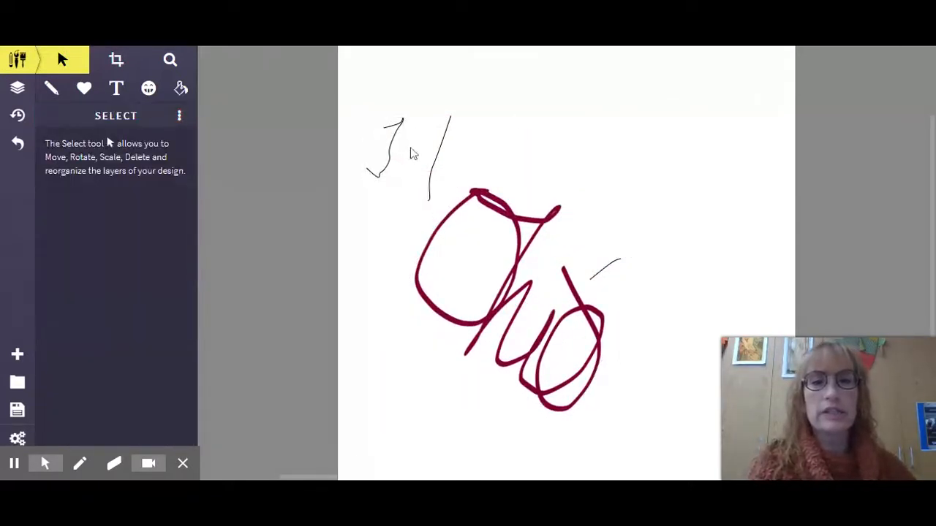
{"action": "left_click", "coordinate": [388, 149]}
{"action": "key", "text": "Delete"}
{"action": "left_click", "coordinate": [438, 157]}
{"action": "key", "text": "Delete"}
Move the "Ohio" stroke up the page and delete the small thin dash beside it
{"action": "left_click", "coordinate": [462, 223]}
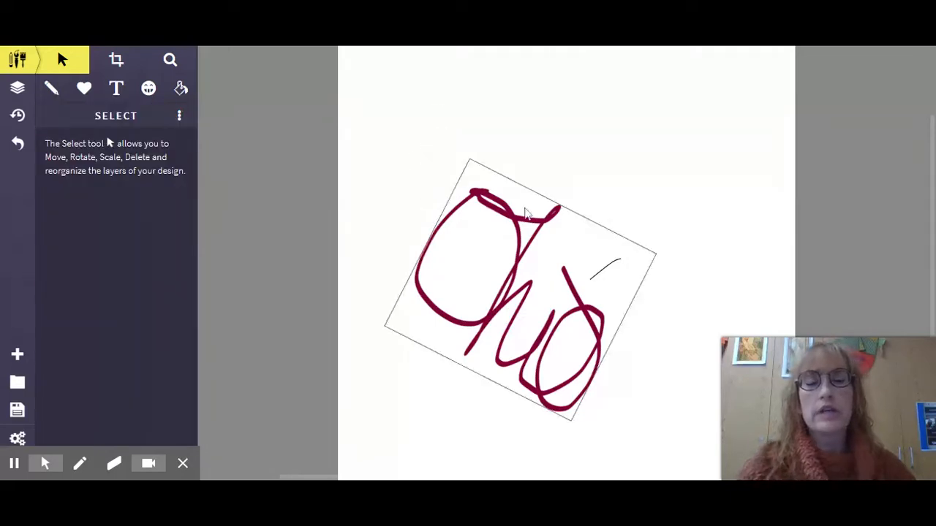
{"action": "mouse_move", "coordinate": [528, 208]}
{"action": "left_mouse_down"}
{"action": "mouse_move", "coordinate": [509, 125]}
{"action": "mouse_move", "coordinate": [550, 105]}
{"action": "mouse_move", "coordinate": [529, 93]}
{"action": "left_mouse_up"}
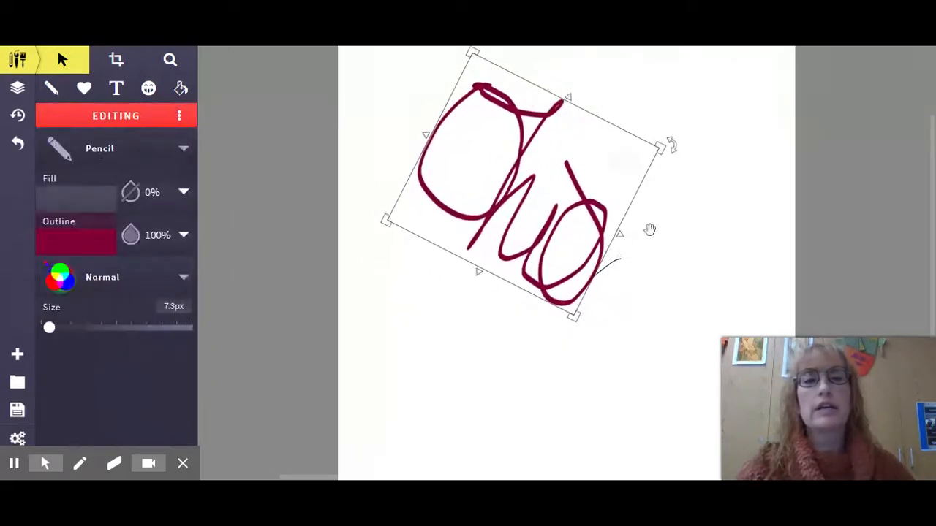
{"action": "left_click", "coordinate": [620, 269]}
{"action": "key", "text": "Delete"}
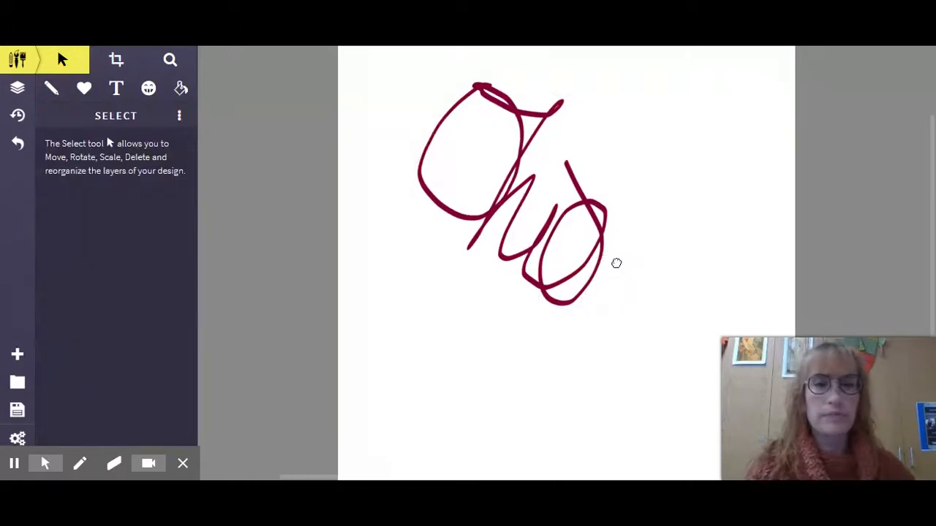
Enlarge the "Ohio" stroke proportionally so it fills most of the canvas
{"action": "left_click", "coordinate": [545, 214]}
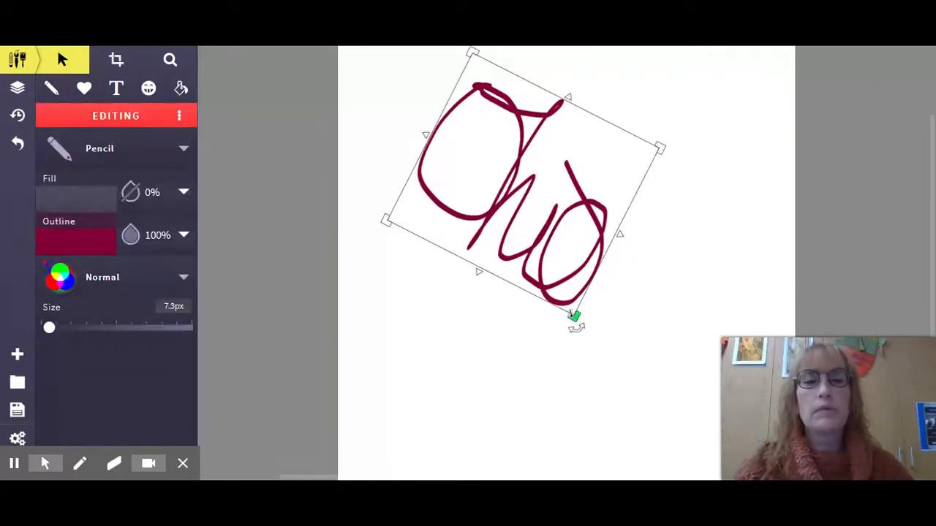
{"action": "left_click_drag", "start_coordinate": [574, 320], "coordinate": [618, 430]}
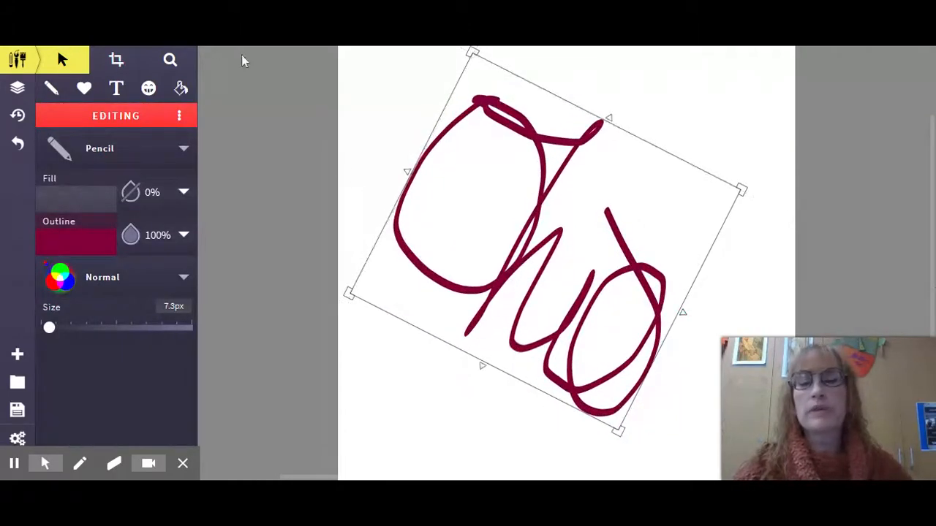
Try the Calligraphy and Pen brush types on the "Ohio" stroke and return it to Pencil
{"action": "left_click", "coordinate": [106, 157]}
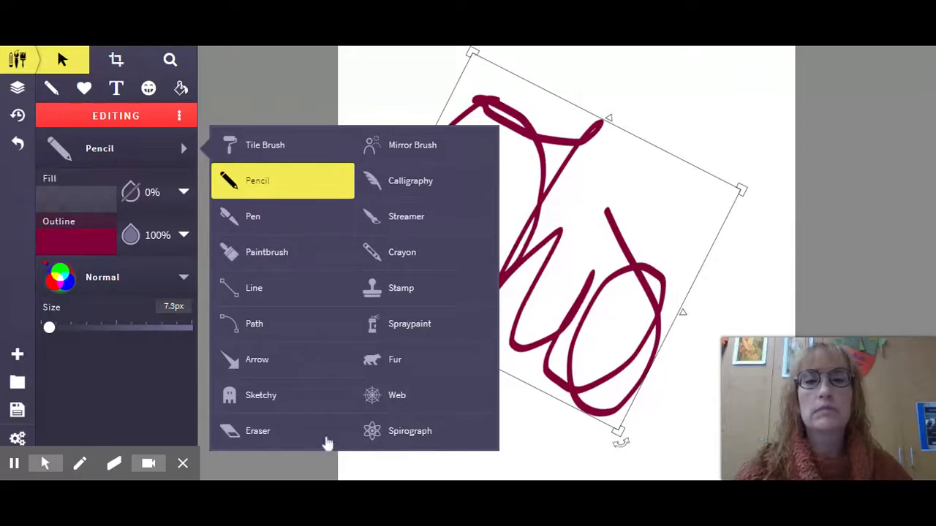
{"action": "left_click", "coordinate": [412, 182]}
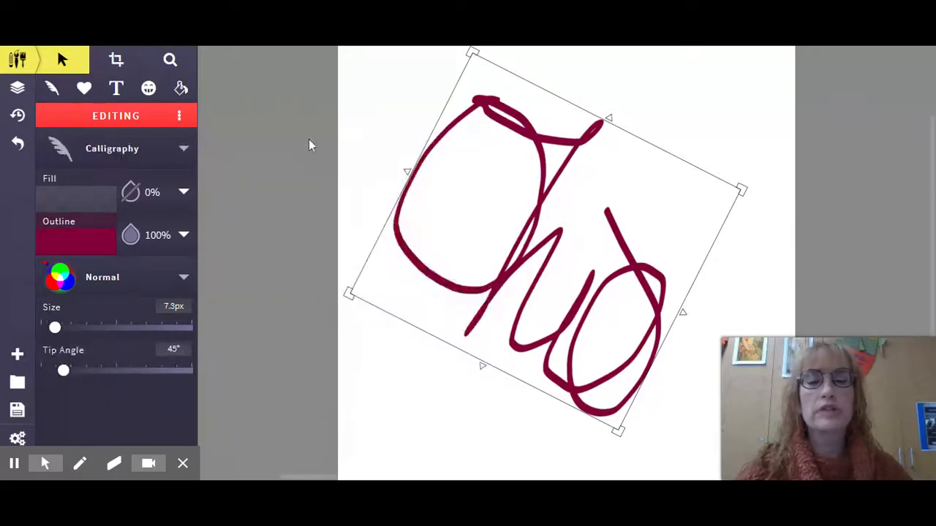
{"action": "left_click", "coordinate": [122, 150]}
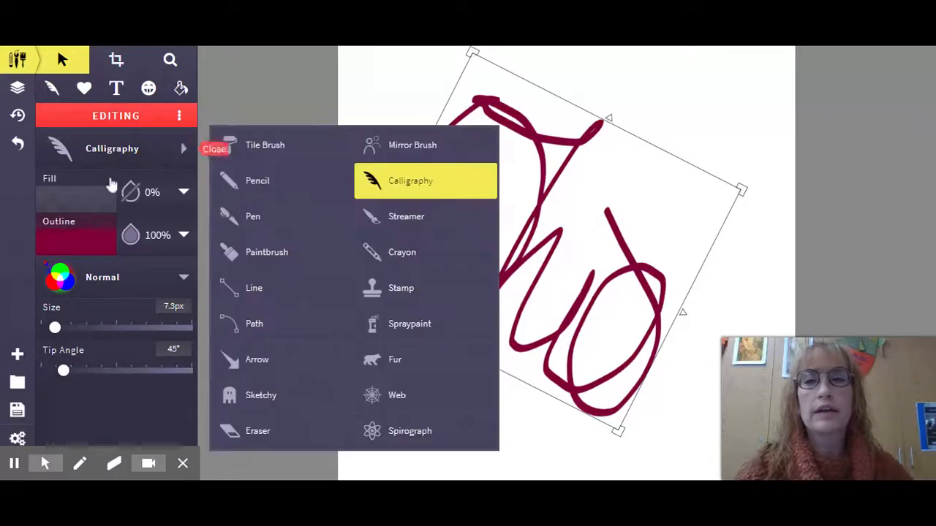
{"action": "left_click", "coordinate": [272, 231]}
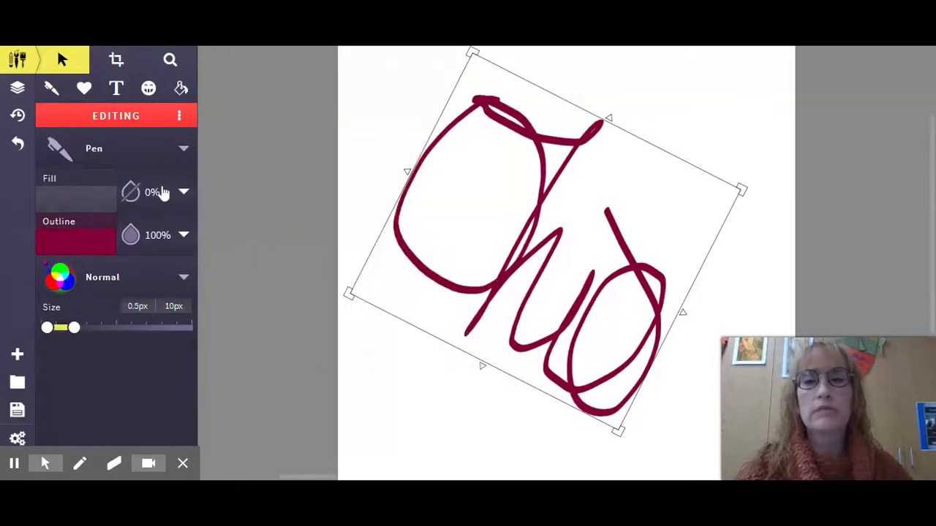
{"action": "left_click", "coordinate": [171, 149]}
{"action": "left_click", "coordinate": [259, 183]}
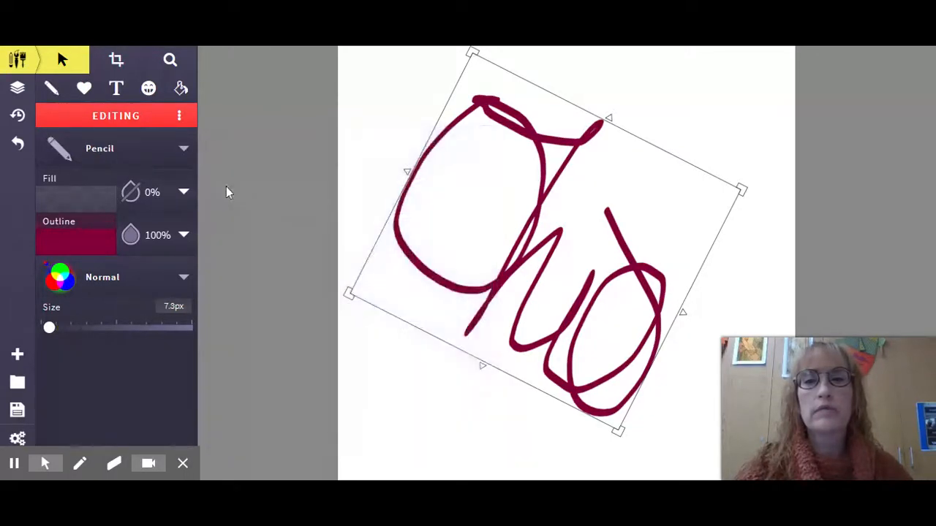
Change the "Ohio" stroke's brush type to Calligraphy and deselect the stroke
{"action": "left_click", "coordinate": [134, 148]}
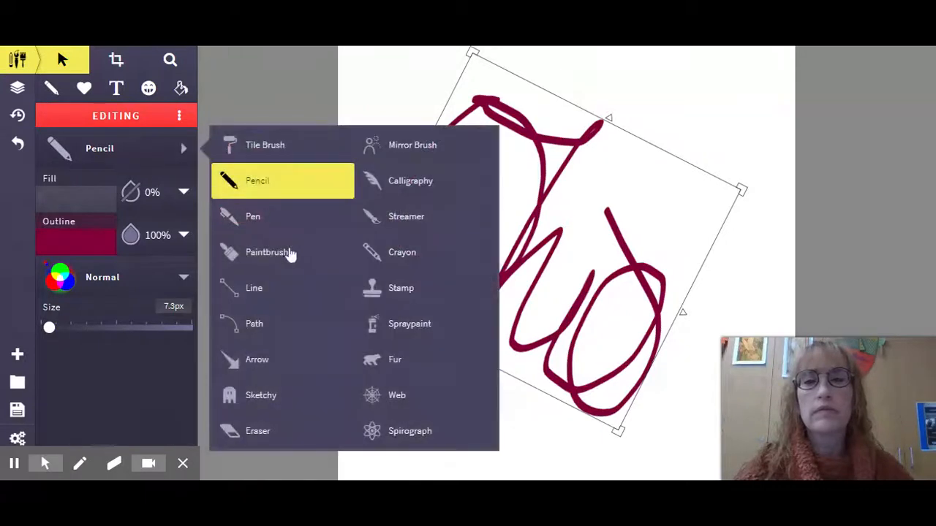
{"action": "left_click", "coordinate": [413, 184]}
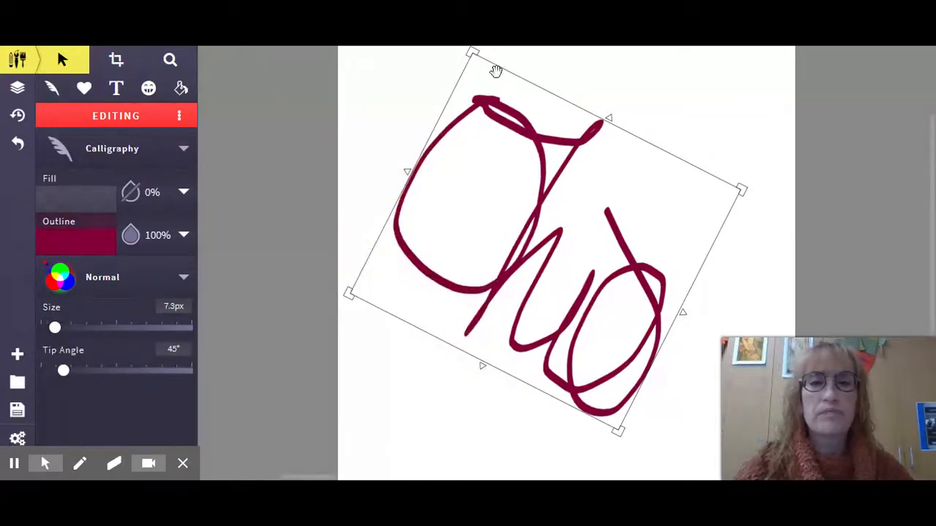
{"action": "left_click", "coordinate": [418, 99]}
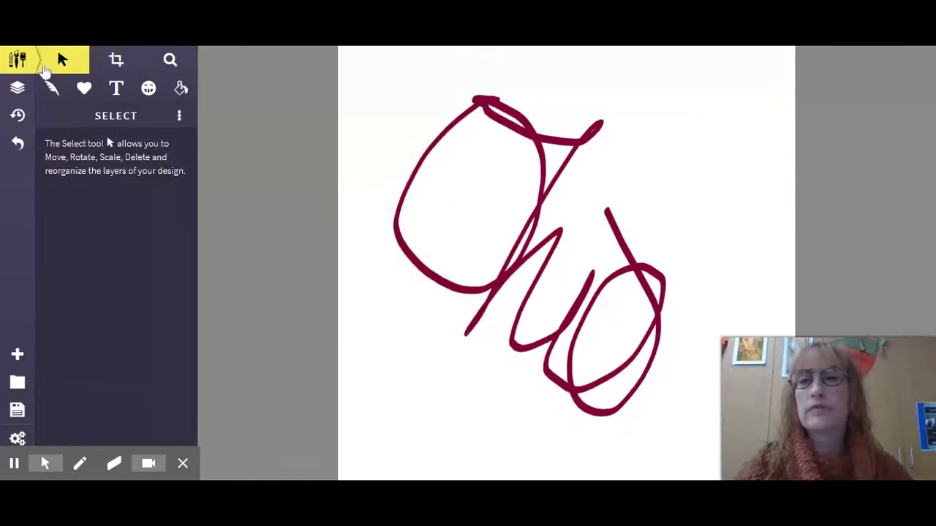
Activate the Calligraphy brush and set its outline colour to purple 7607d8
{"action": "left_click", "coordinate": [52, 89]}
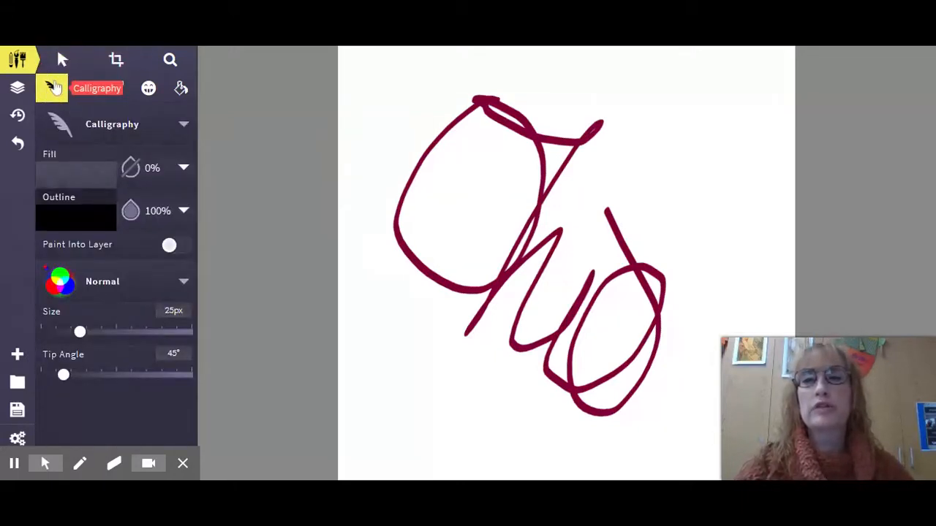
{"action": "left_click", "coordinate": [116, 131]}
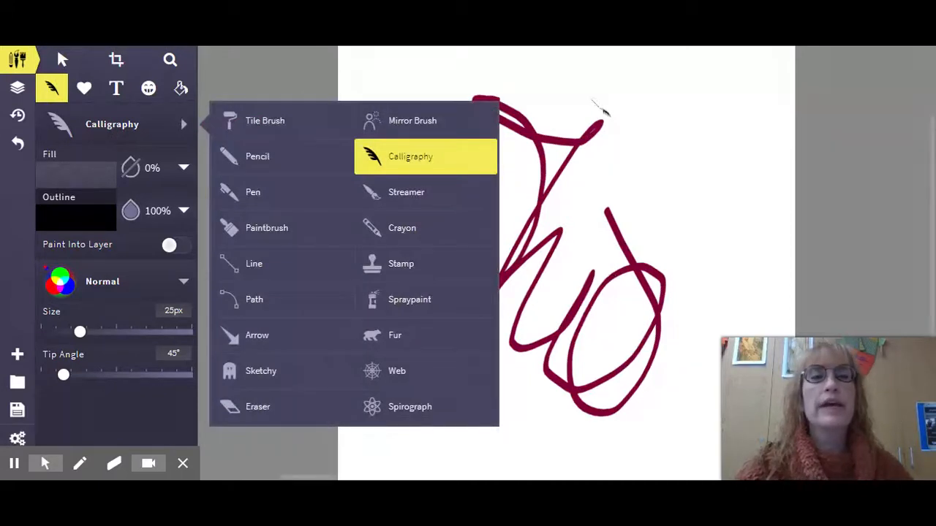
{"action": "left_click", "coordinate": [66, 220]}
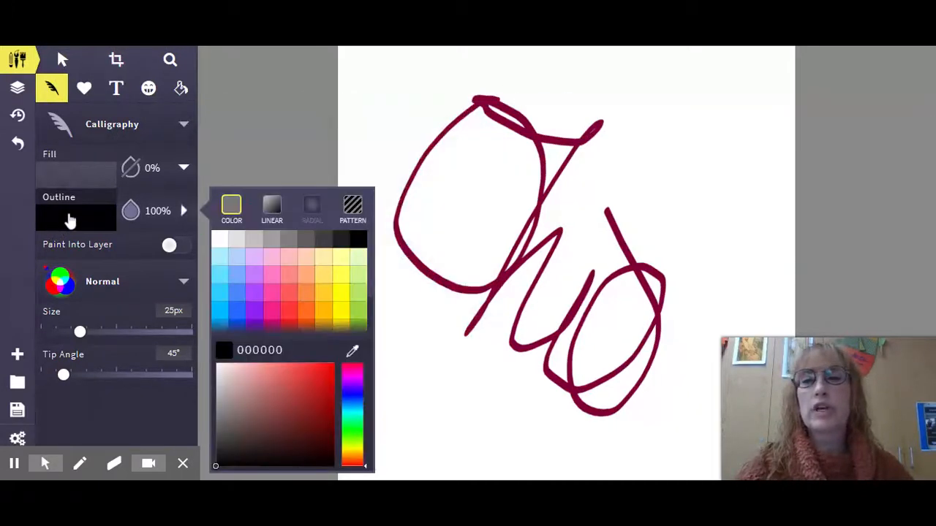
{"action": "left_click", "coordinate": [67, 222]}
{"action": "left_click", "coordinate": [68, 221]}
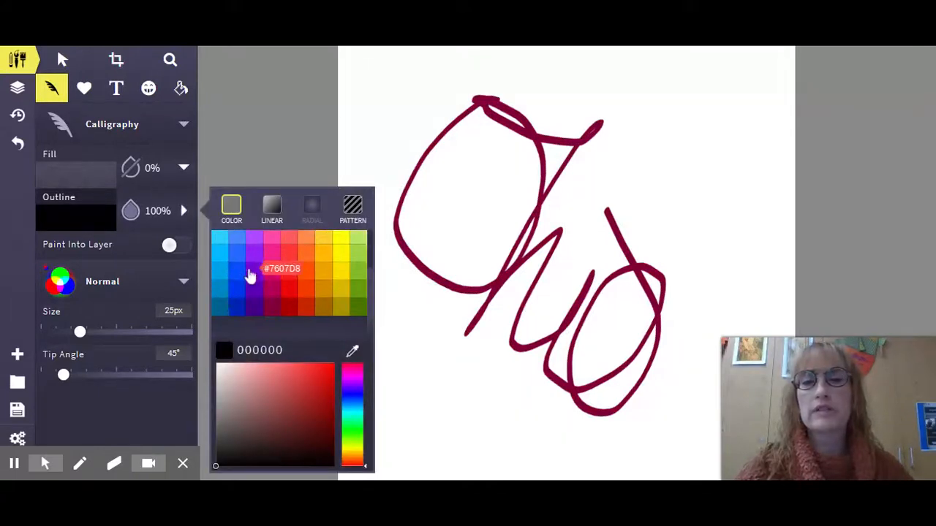
{"action": "left_click", "coordinate": [253, 272]}
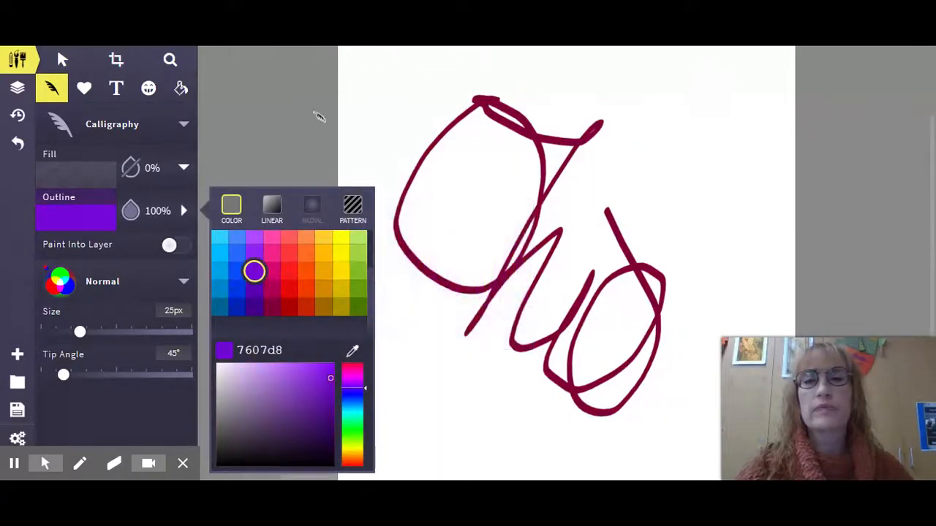
{"action": "left_click", "coordinate": [100, 402]}
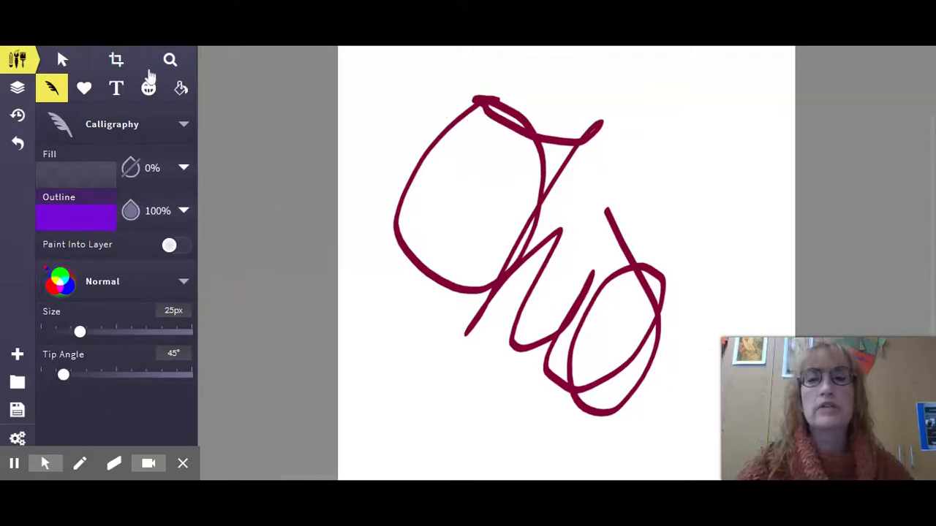
Hide the Calligraphy layer that holds the "Ohio" stroke and return to the brush settings
{"action": "left_click", "coordinate": [17, 88]}
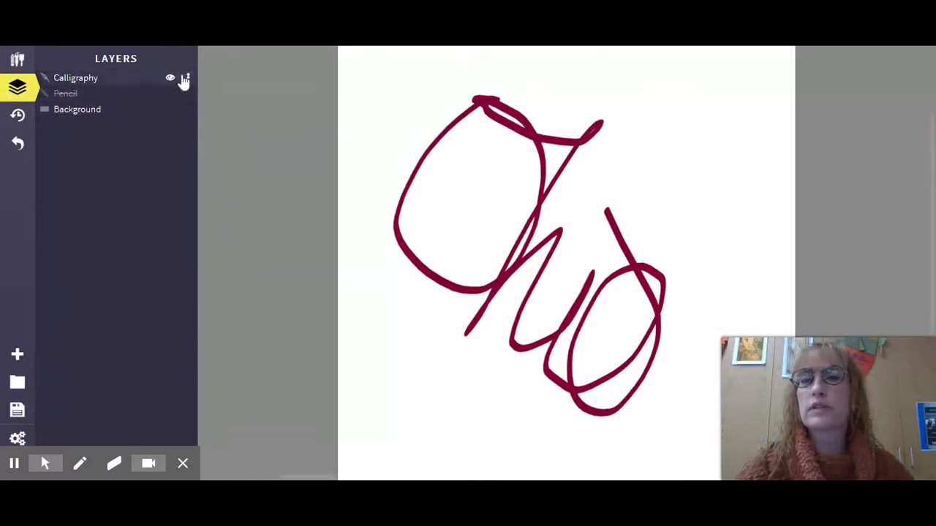
{"action": "left_click", "coordinate": [169, 79]}
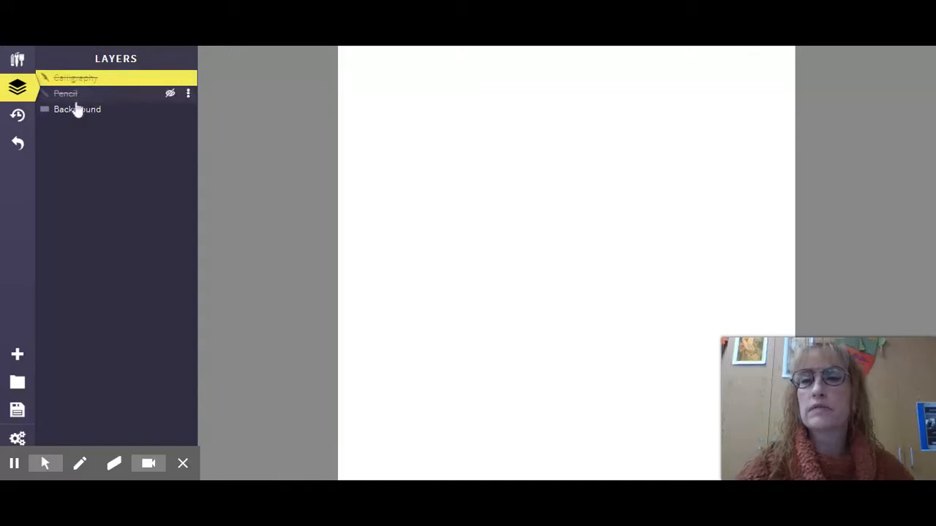
{"action": "left_click", "coordinate": [17, 59]}
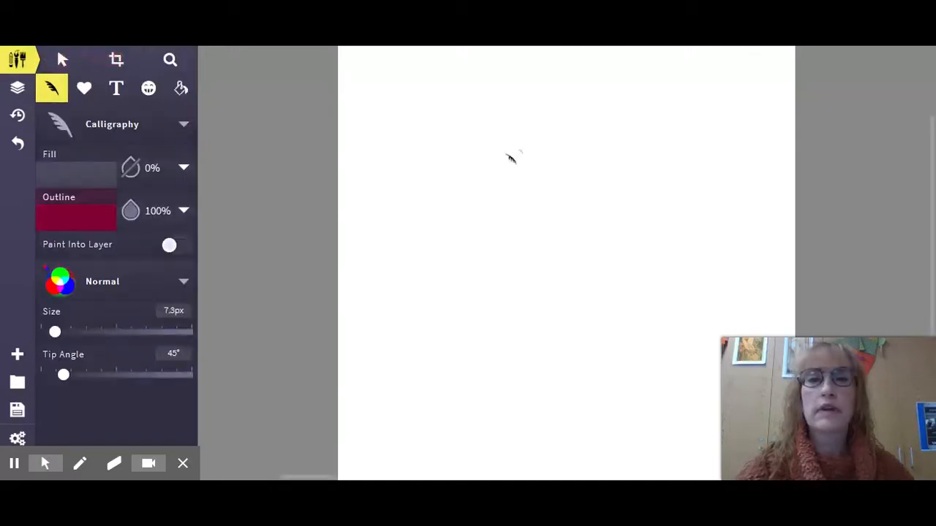
Draw dark red calligraphy strokes across the blank canvas with different sizes and tip angles, the last at 29 px and 280°
{"action": "mouse_move", "coordinate": [449, 149]}
{"action": "left_mouse_down"}
{"action": "mouse_move", "coordinate": [558, 82]}
{"action": "mouse_move", "coordinate": [550, 63]}
{"action": "mouse_move", "coordinate": [431, 289]}
{"action": "mouse_move", "coordinate": [598, 194]}
{"action": "left_mouse_up"}
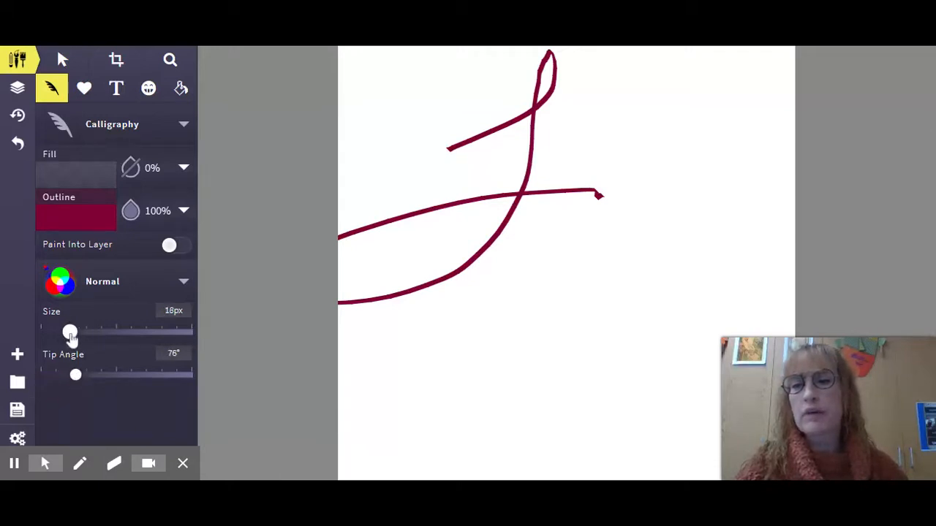
{"action": "mouse_move", "coordinate": [485, 362]}
{"action": "left_mouse_down"}
{"action": "mouse_move", "coordinate": [583, 280]}
{"action": "mouse_move", "coordinate": [599, 192]}
{"action": "mouse_move", "coordinate": [669, 124]}
{"action": "mouse_move", "coordinate": [657, 87]}
{"action": "mouse_move", "coordinate": [656, 310]}
{"action": "mouse_move", "coordinate": [647, 384]}
{"action": "left_mouse_up"}
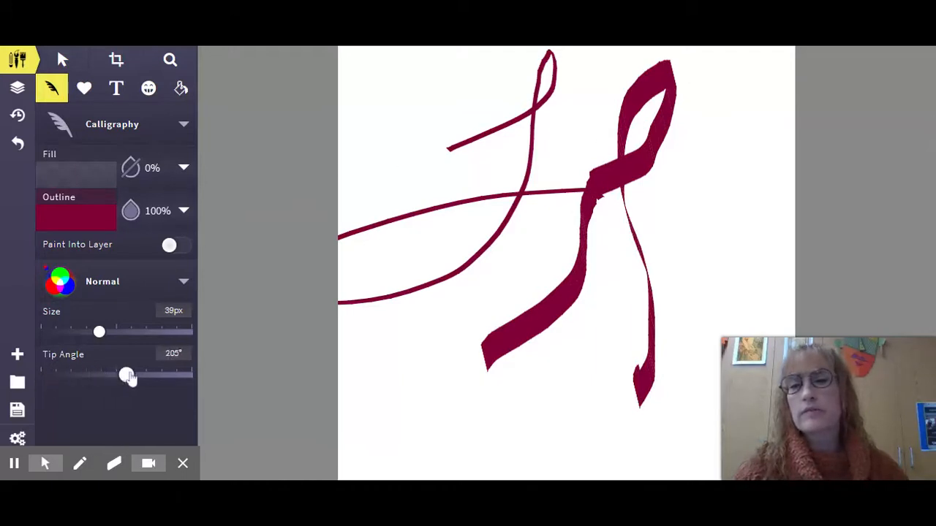
{"action": "mouse_move", "coordinate": [585, 139]}
{"action": "left_mouse_down"}
{"action": "mouse_move", "coordinate": [453, 161]}
{"action": "mouse_move", "coordinate": [397, 308]}
{"action": "mouse_move", "coordinate": [464, 213]}
{"action": "mouse_move", "coordinate": [528, 188]}
{"action": "mouse_move", "coordinate": [452, 428]}
{"action": "mouse_move", "coordinate": [568, 418]}
{"action": "mouse_move", "coordinate": [475, 355]}
{"action": "mouse_move", "coordinate": [409, 348]}
{"action": "mouse_move", "coordinate": [811, 320]}
{"action": "left_mouse_up"}
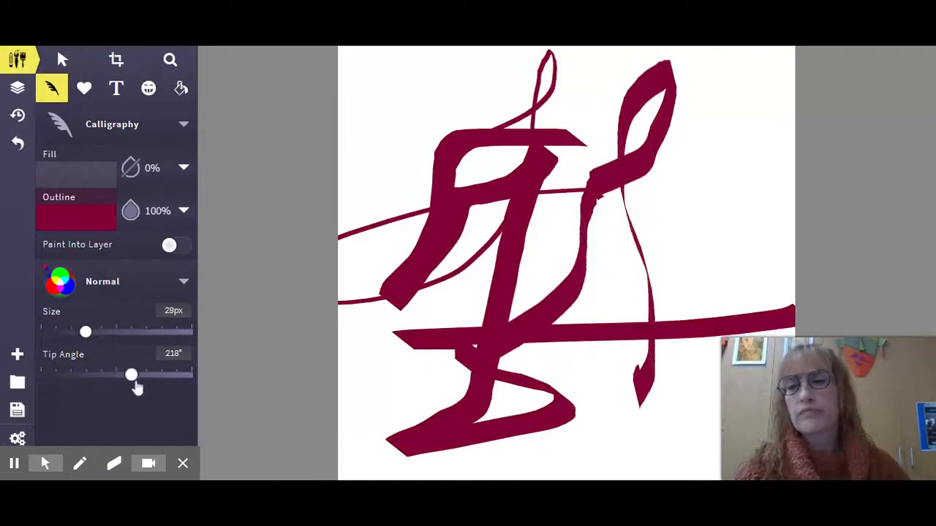
{"action": "left_click_drag", "start_coordinate": [167, 376], "coordinate": [155, 375]}
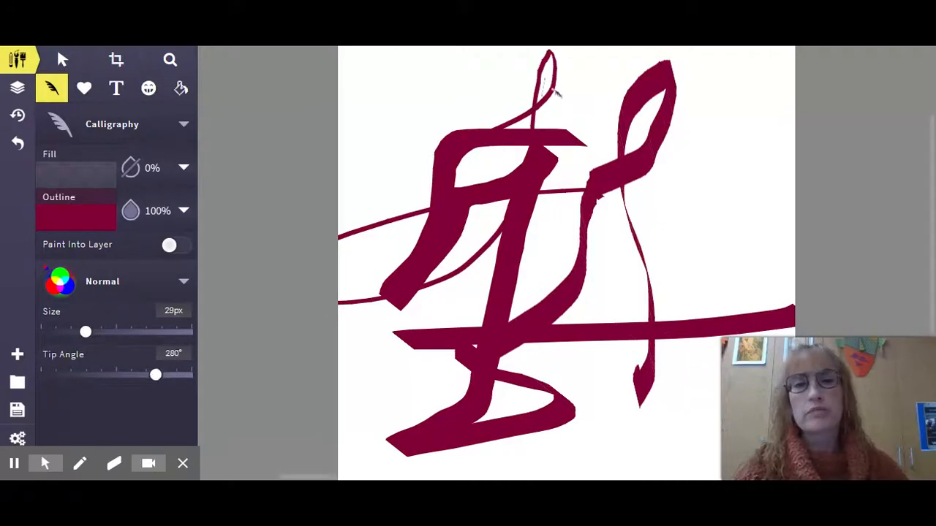
{"action": "mouse_move", "coordinate": [557, 93]}
{"action": "left_mouse_down"}
{"action": "mouse_move", "coordinate": [362, 112]}
{"action": "mouse_move", "coordinate": [517, 106]}
{"action": "mouse_move", "coordinate": [568, 115]}
{"action": "mouse_move", "coordinate": [209, 164]}
{"action": "mouse_move", "coordinate": [772, 275]}
{"action": "mouse_move", "coordinate": [509, 298]}
{"action": "mouse_move", "coordinate": [661, 283]}
{"action": "mouse_move", "coordinate": [657, 468]}
{"action": "left_mouse_up"}
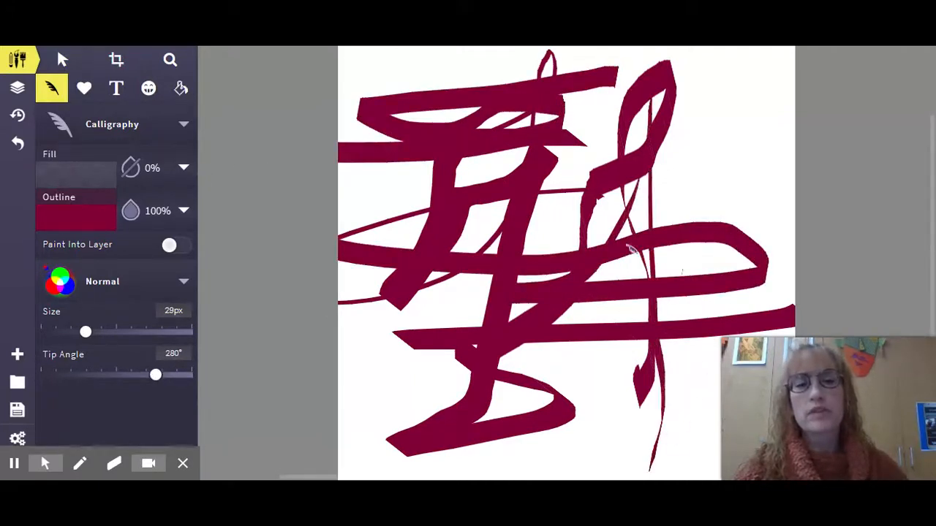
Undo the most recent thick calligraphy strokes and draw a fresh looping stroke across the canvas at 29 px and 280° tip angle
{"action": "left_click", "coordinate": [20, 146]}
{"action": "left_click", "coordinate": [21, 146]}
{"action": "left_click", "coordinate": [19, 146]}
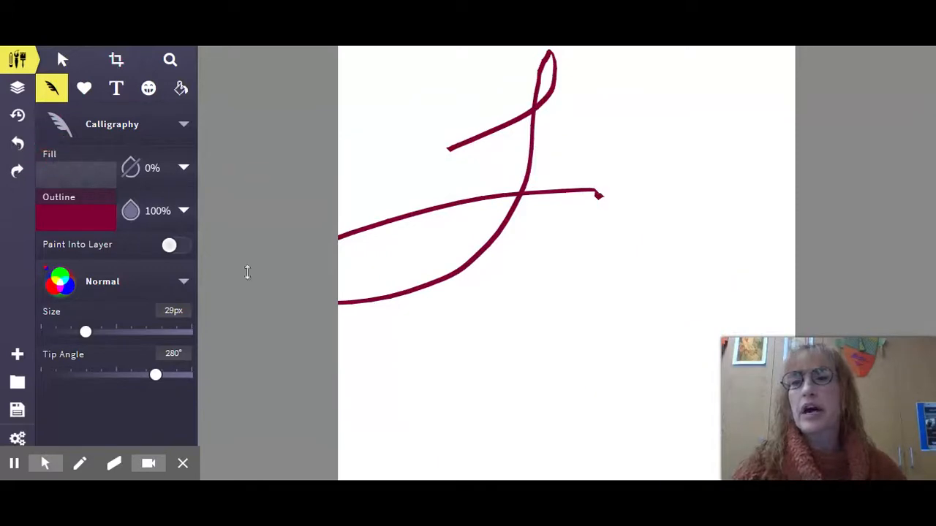
{"action": "mouse_move", "coordinate": [437, 177]}
{"action": "left_mouse_down"}
{"action": "mouse_move", "coordinate": [568, 146]}
{"action": "mouse_move", "coordinate": [623, 83]}
{"action": "mouse_move", "coordinate": [607, 75]}
{"action": "mouse_move", "coordinate": [569, 186]}
{"action": "mouse_move", "coordinate": [494, 299]}
{"action": "mouse_move", "coordinate": [414, 326]}
{"action": "mouse_move", "coordinate": [388, 294]}
{"action": "mouse_move", "coordinate": [486, 269]}
{"action": "mouse_move", "coordinate": [554, 294]}
{"action": "mouse_move", "coordinate": [706, 302]}
{"action": "left_mouse_up"}
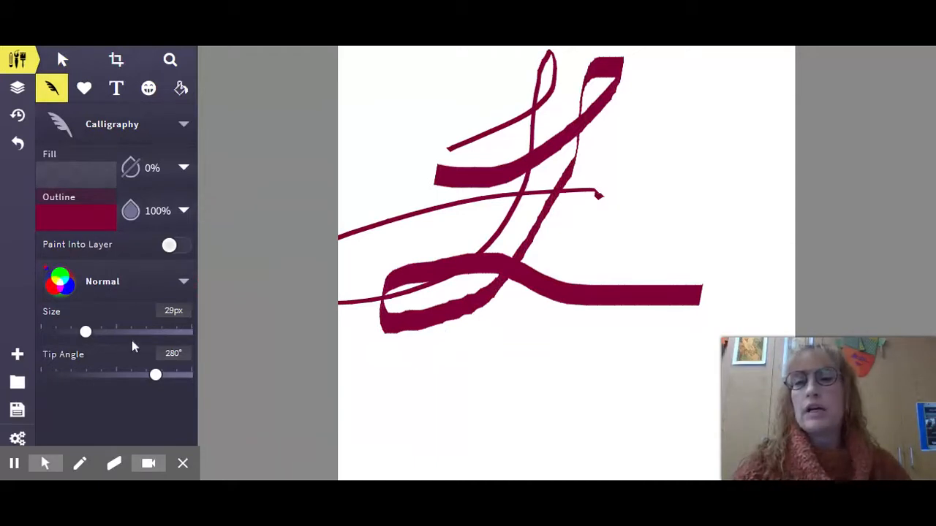
Set the Calligraphy brush's outline colour to purple ac49ff
{"action": "left_click", "coordinate": [95, 126]}
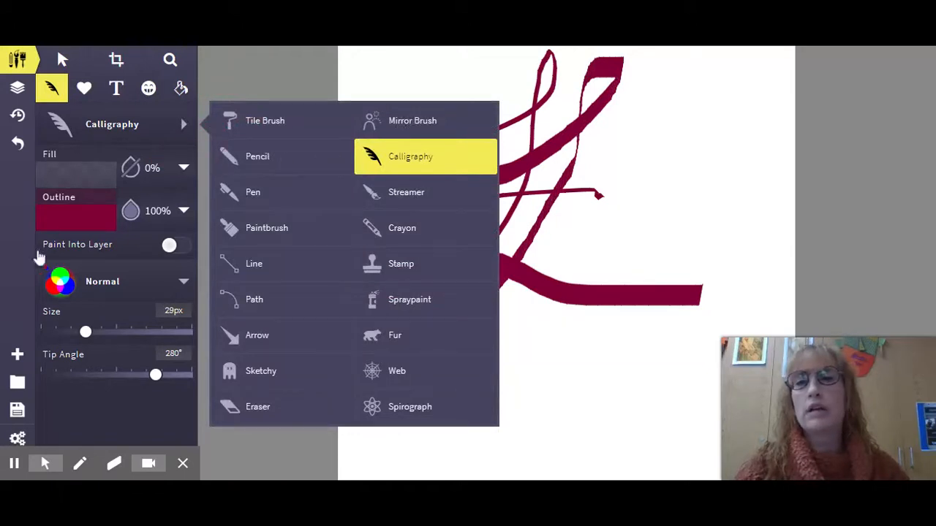
{"action": "left_click", "coordinate": [69, 218]}
{"action": "left_click", "coordinate": [69, 221]}
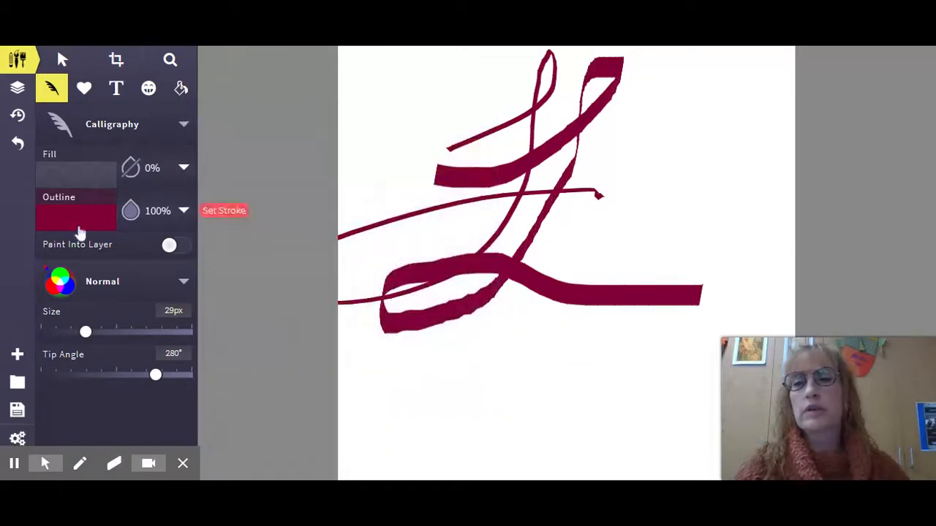
{"action": "left_click", "coordinate": [81, 232]}
{"action": "left_click", "coordinate": [249, 285]}
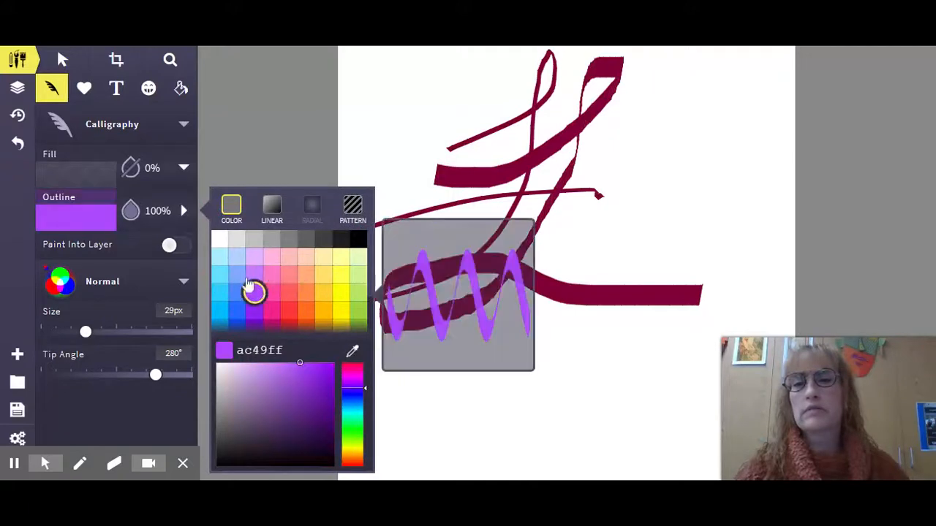
Switch to the Mirror Brush and draw a purple mirrored pattern outward from the centre with 15 px size and 9 sides
{"action": "left_click", "coordinate": [101, 126]}
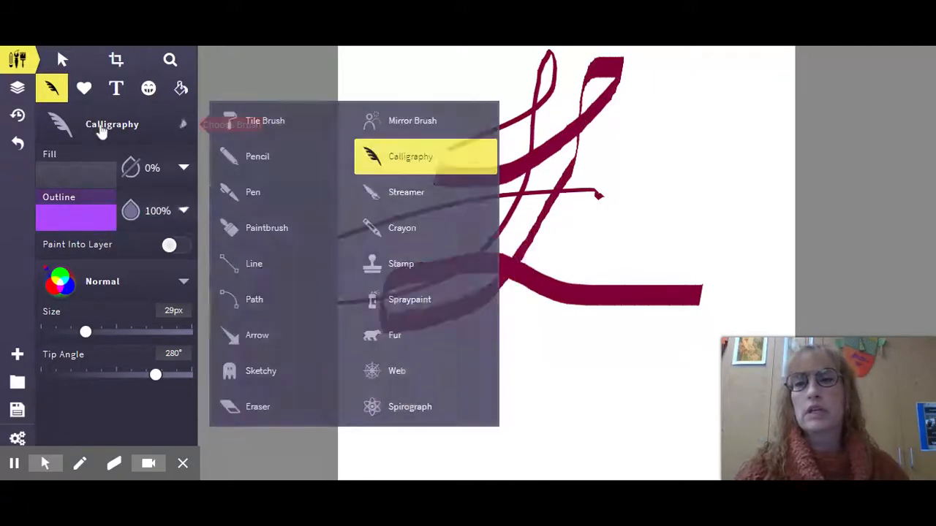
{"action": "left_click", "coordinate": [399, 126]}
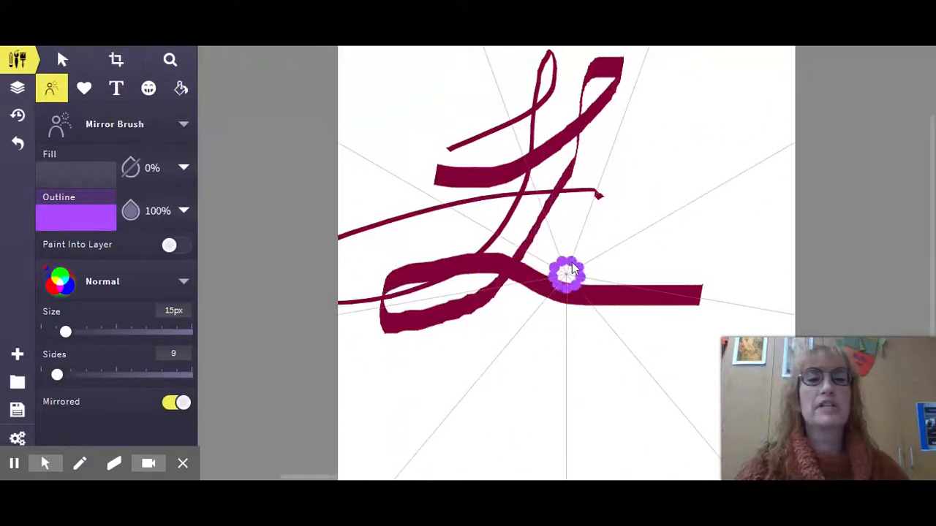
{"action": "mouse_move", "coordinate": [573, 268]}
{"action": "left_mouse_down"}
{"action": "mouse_move", "coordinate": [644, 206]}
{"action": "mouse_move", "coordinate": [658, 220]}
{"action": "mouse_move", "coordinate": [575, 88]}
{"action": "mouse_move", "coordinate": [707, 128]}
{"action": "mouse_move", "coordinate": [752, 172]}
{"action": "mouse_move", "coordinate": [793, 256]}
{"action": "mouse_move", "coordinate": [844, 296]}
{"action": "mouse_move", "coordinate": [841, 347]}
{"action": "left_mouse_up"}
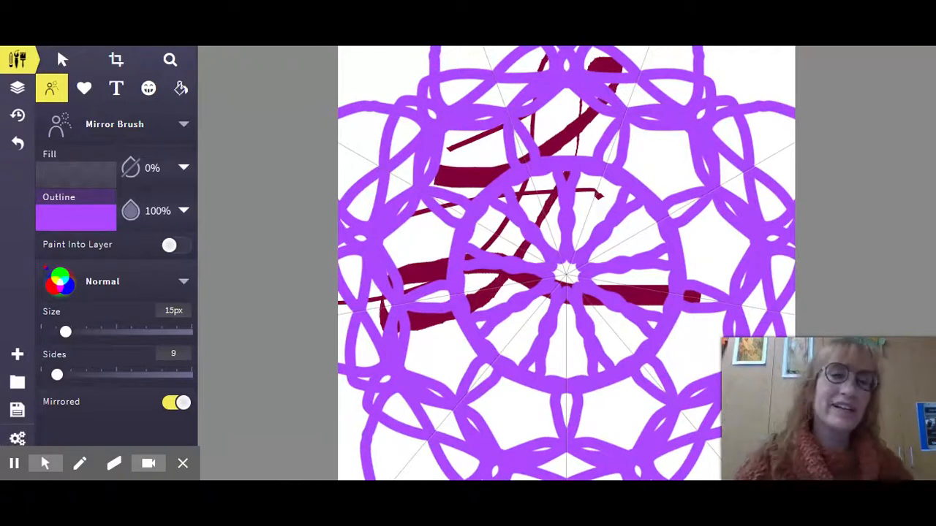
{"action": "left_click_drag", "start_coordinate": [783, 144], "coordinate": [789, 153]}
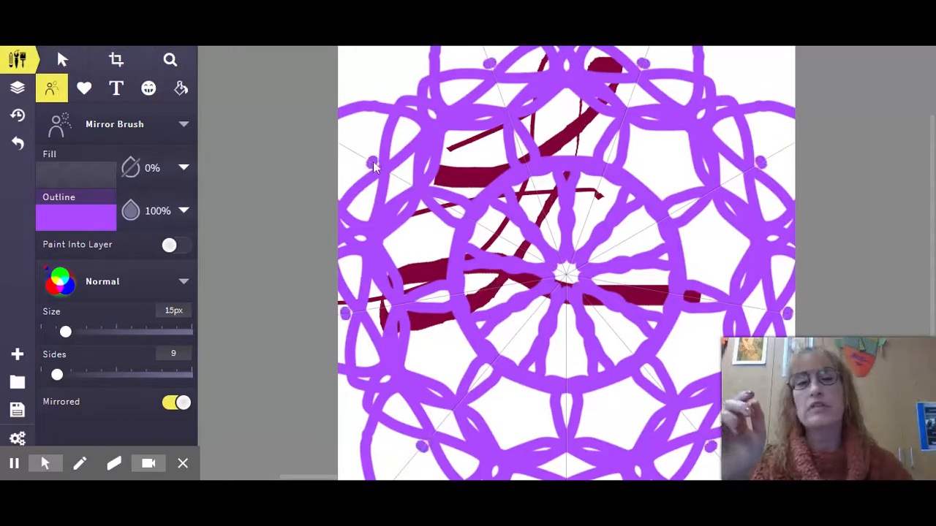
Set the Mirror Brush to pink ff79c2, 1 px size and 59 sides, and draw a fine pattern along the purple ring
{"action": "left_click", "coordinate": [76, 223]}
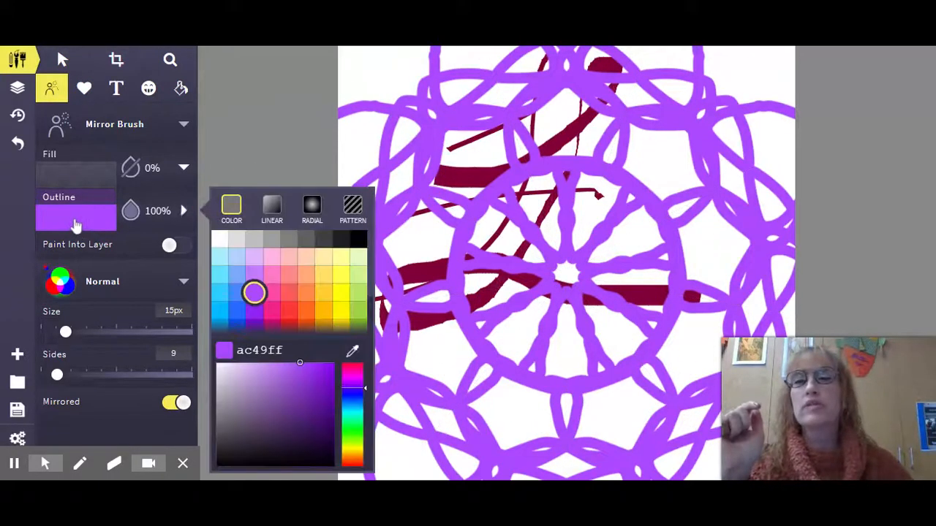
{"action": "left_click", "coordinate": [271, 274]}
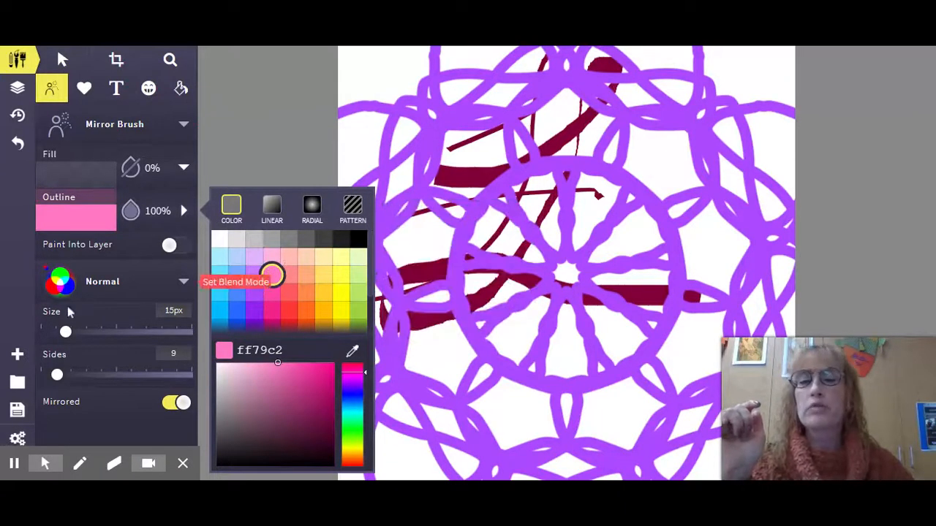
{"action": "left_click_drag", "start_coordinate": [64, 332], "coordinate": [51, 331]}
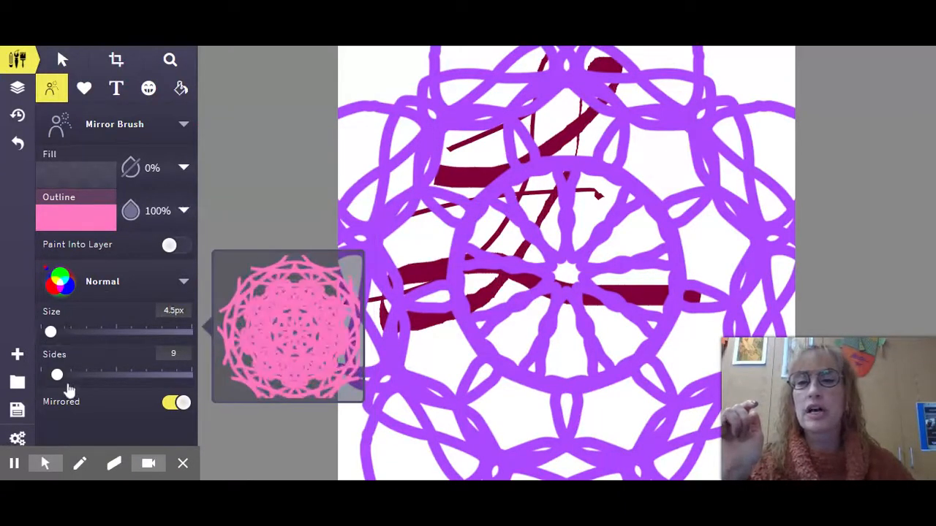
{"action": "mouse_move", "coordinate": [59, 374]}
{"action": "left_mouse_down"}
{"action": "mouse_move", "coordinate": [182, 380]}
{"action": "mouse_move", "coordinate": [129, 375]}
{"action": "left_mouse_up"}
{"action": "mouse_move", "coordinate": [51, 331]}
{"action": "left_mouse_down"}
{"action": "mouse_move", "coordinate": [129, 332]}
{"action": "mouse_move", "coordinate": [22, 315]}
{"action": "left_mouse_up"}
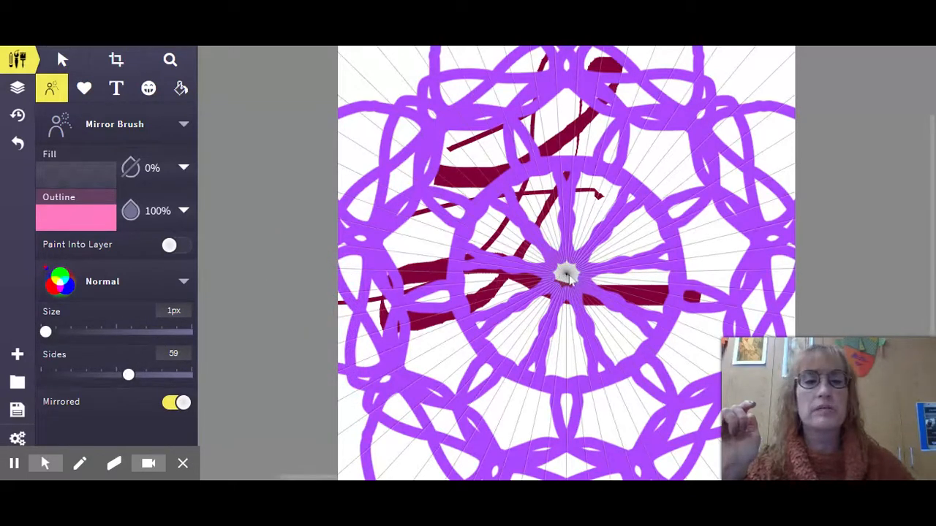
{"action": "left_click_drag", "start_coordinate": [499, 177], "coordinate": [528, 194]}
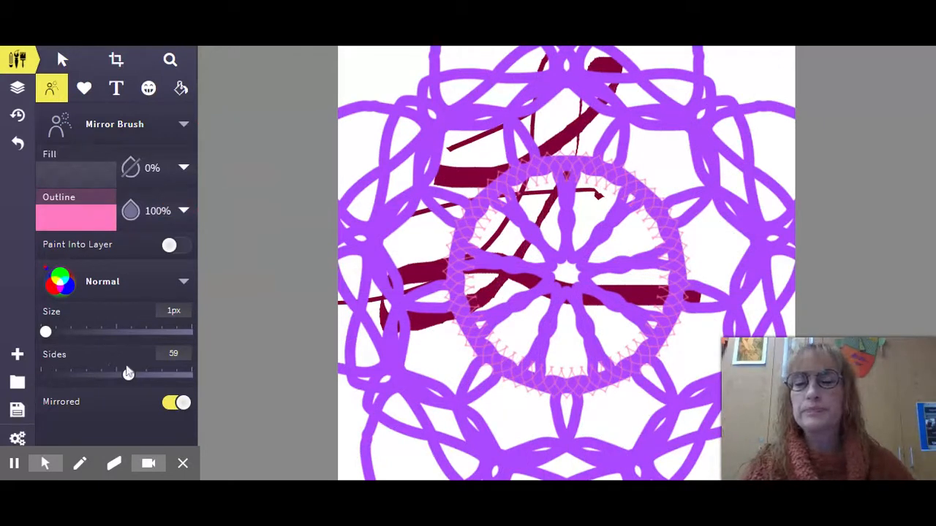
Set the Mirror Brush to 26 sides and yellow ffff49, and cover the whole canvas with thin mirrored strokes
{"action": "left_click_drag", "start_coordinate": [128, 376], "coordinate": [82, 377]}
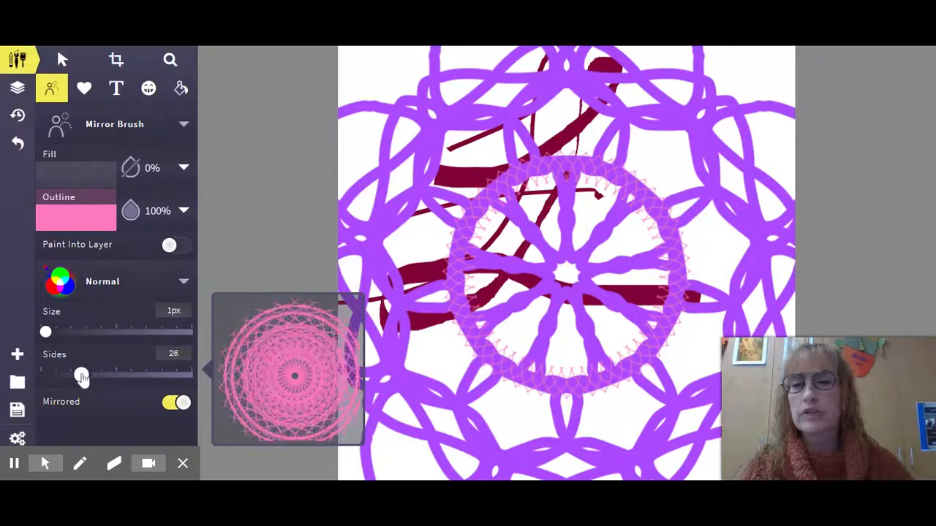
{"action": "left_click", "coordinate": [92, 220]}
{"action": "left_click", "coordinate": [340, 275]}
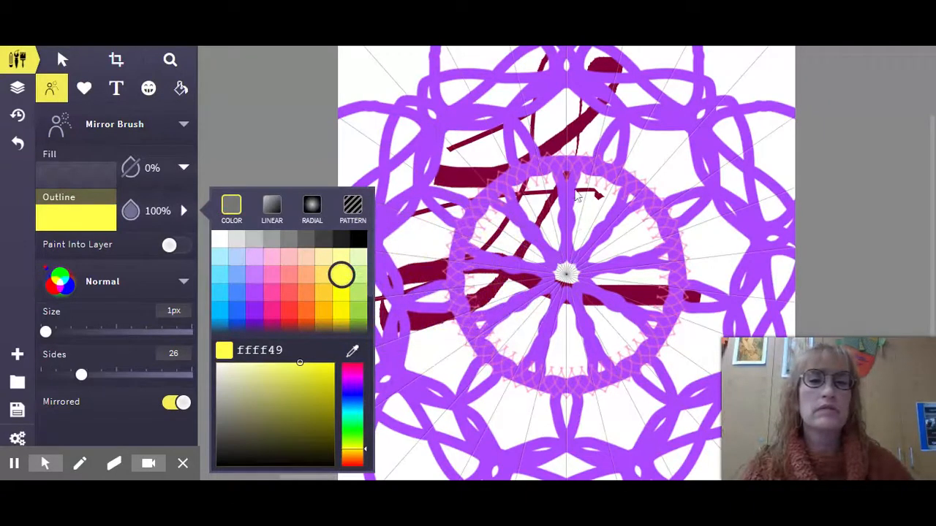
{"action": "mouse_move", "coordinate": [575, 185]}
{"action": "left_mouse_down"}
{"action": "mouse_move", "coordinate": [564, 239]}
{"action": "mouse_move", "coordinate": [526, 315]}
{"action": "mouse_move", "coordinate": [391, 388]}
{"action": "mouse_move", "coordinate": [280, 414]}
{"action": "mouse_move", "coordinate": [396, 348]}
{"action": "mouse_move", "coordinate": [478, 321]}
{"action": "mouse_move", "coordinate": [304, 333]}
{"action": "mouse_move", "coordinate": [251, 356]}
{"action": "mouse_move", "coordinate": [611, 286]}
{"action": "mouse_move", "coordinate": [546, 270]}
{"action": "mouse_move", "coordinate": [287, 325]}
{"action": "mouse_move", "coordinate": [291, 271]}
{"action": "mouse_move", "coordinate": [861, 227]}
{"action": "mouse_move", "coordinate": [406, 130]}
{"action": "mouse_move", "coordinate": [816, 255]}
{"action": "mouse_move", "coordinate": [872, 249]}
{"action": "mouse_move", "coordinate": [930, 213]}
{"action": "left_mouse_up"}
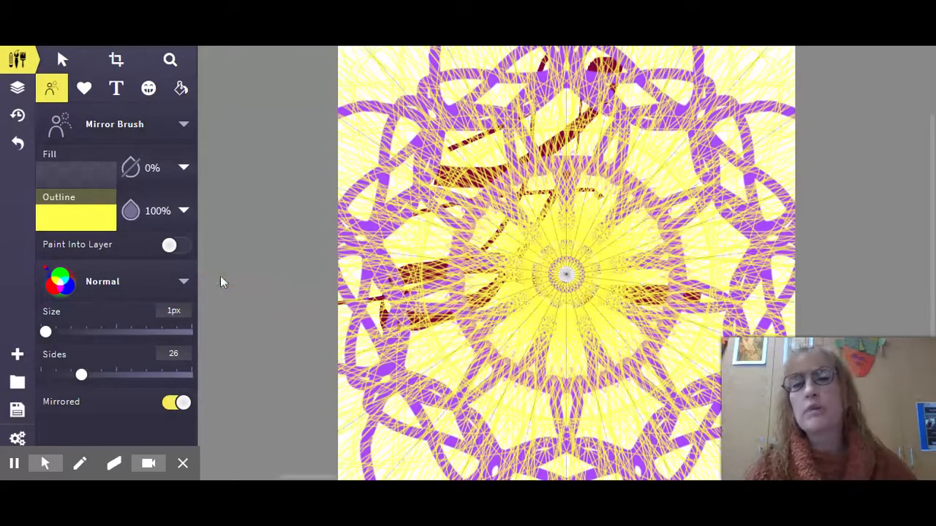
{"action": "left_click", "coordinate": [181, 287]}
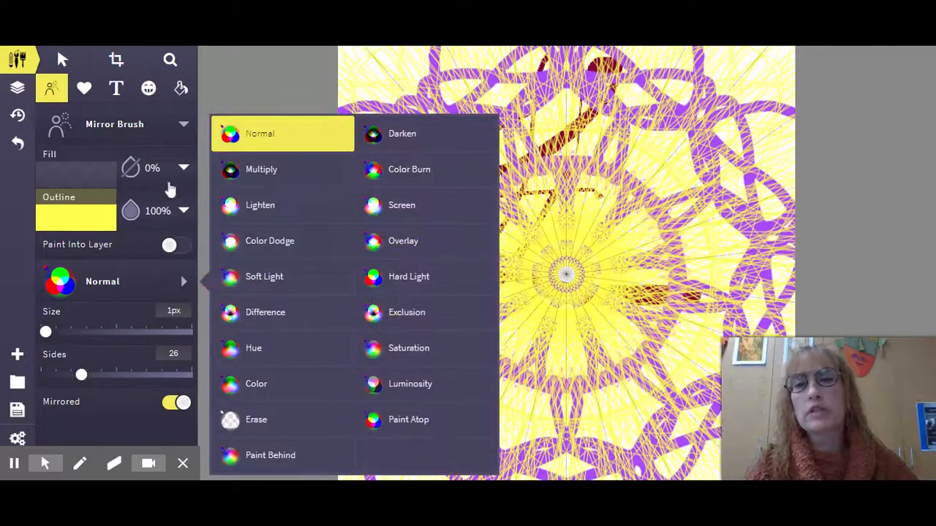
{"action": "left_click", "coordinate": [11, 191]}
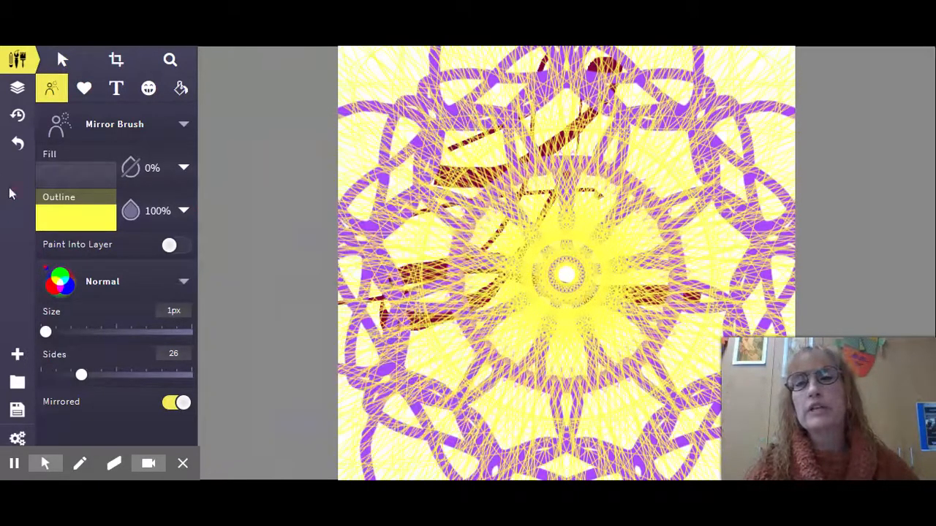
Activate the Heart shape tool and replace its pattern fill with the plain colour red ff5b5b
{"action": "left_click", "coordinate": [83, 90]}
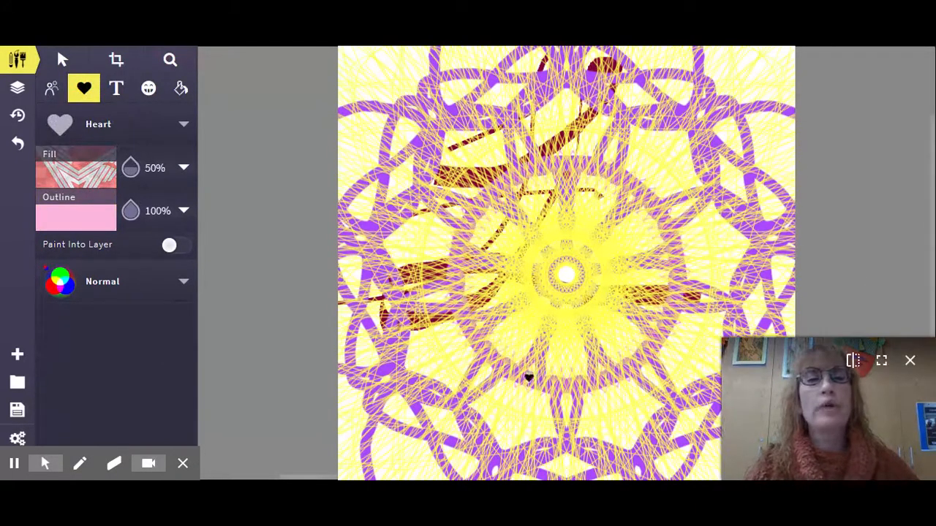
{"action": "left_click", "coordinate": [183, 167]}
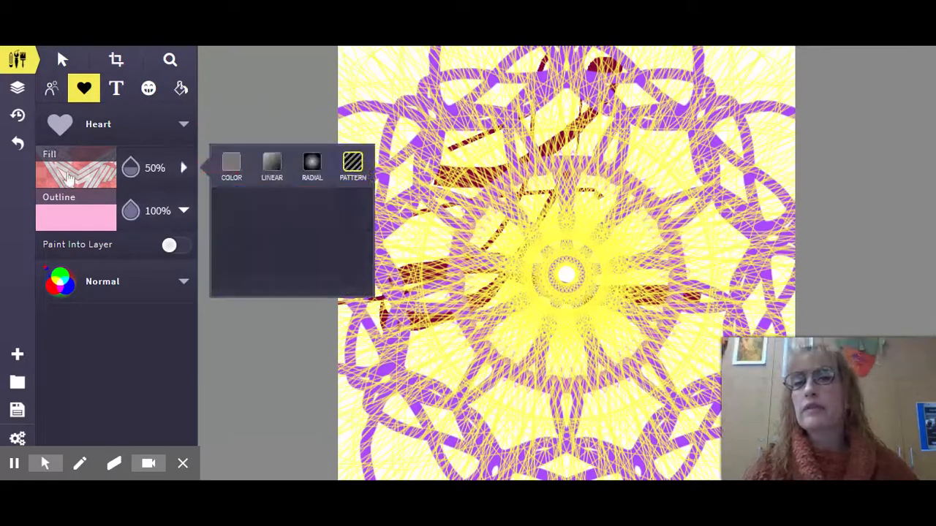
{"action": "left_click", "coordinate": [231, 173]}
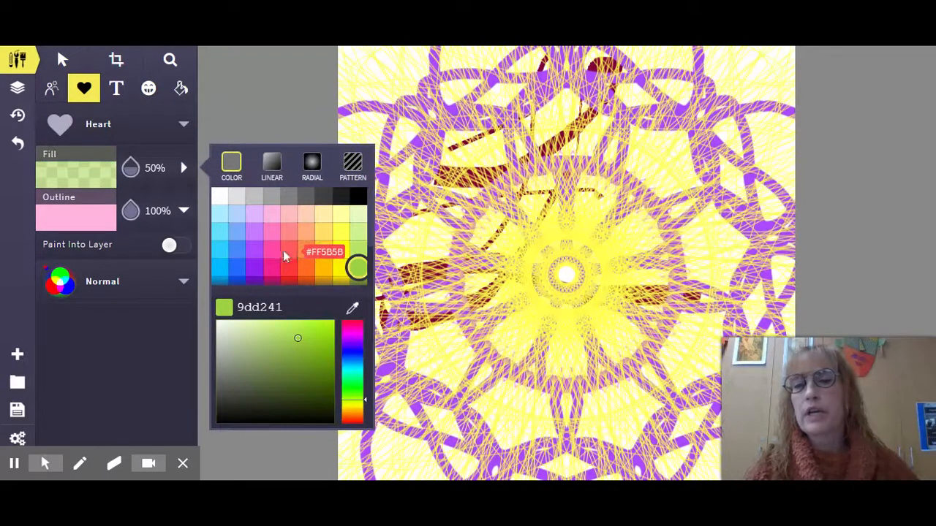
{"action": "left_click", "coordinate": [289, 249]}
Set the heart's fill opacity to 100%
{"action": "left_click", "coordinate": [146, 168]}
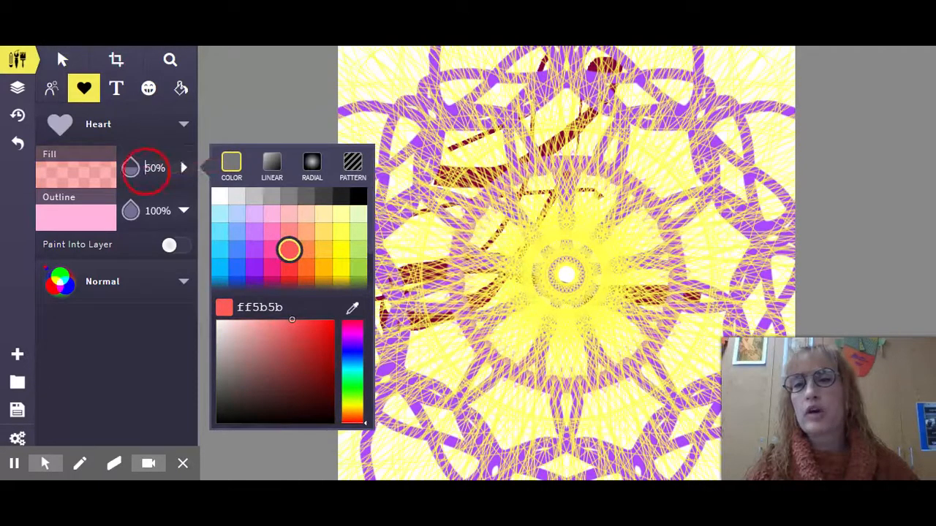
{"action": "left_click", "coordinate": [183, 170]}
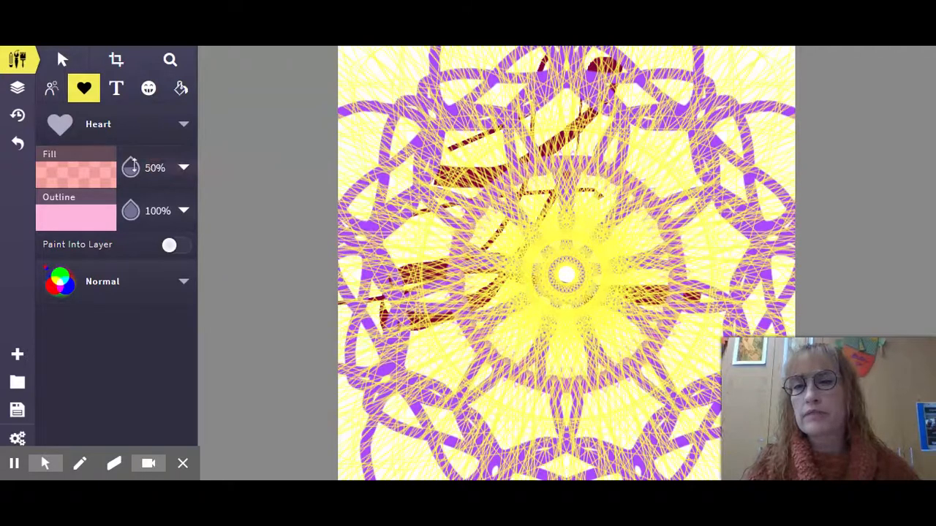
{"action": "left_click", "coordinate": [131, 168]}
{"action": "left_click", "coordinate": [130, 169]}
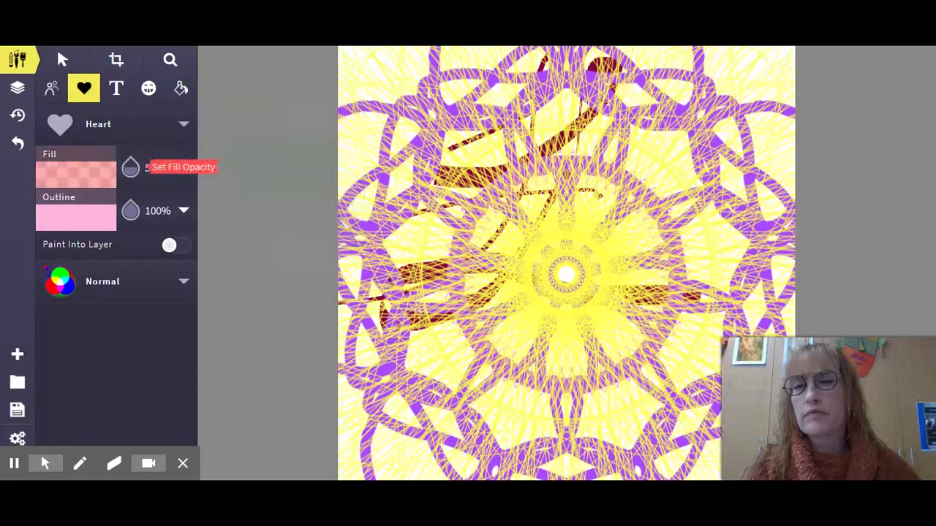
{"action": "left_click", "coordinate": [155, 169]}
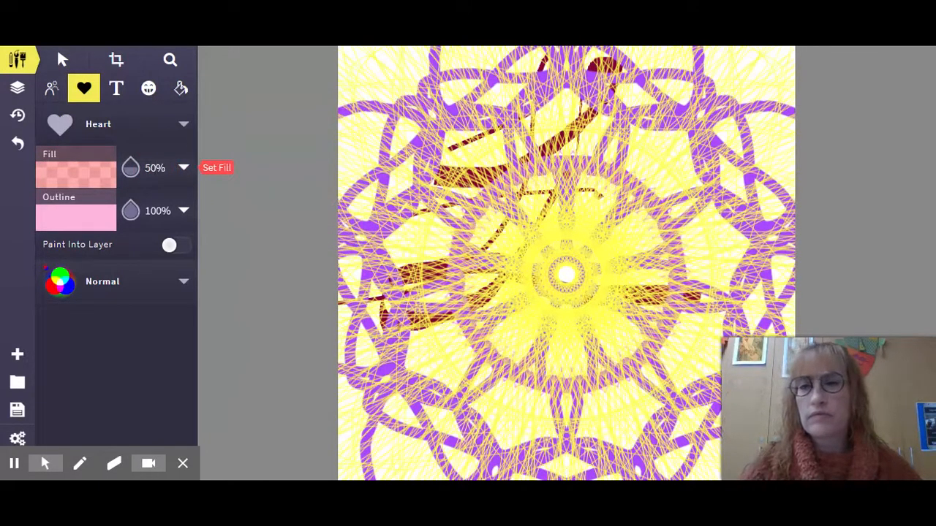
{"action": "key", "text": "BackSpace"}
{"action": "key", "text": "BackSpace"}
{"action": "type", "text": "100"}
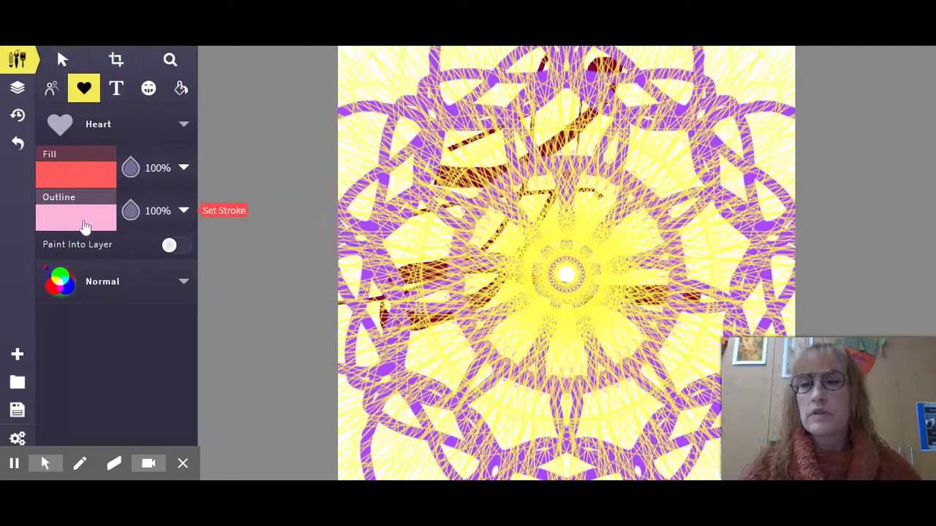
Set the heart's outline opacity to 0% and draw a large tilted heart over the upper-left part of the mirrored pattern
{"action": "left_click", "coordinate": [84, 223]}
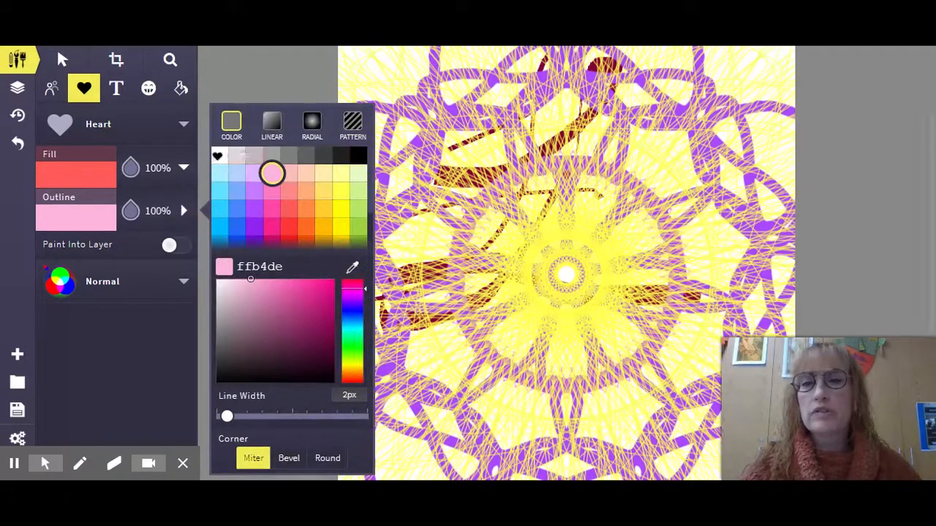
{"action": "scroll", "coordinate": [316, 202], "scroll_direction": "down", "scroll_amount": 2}
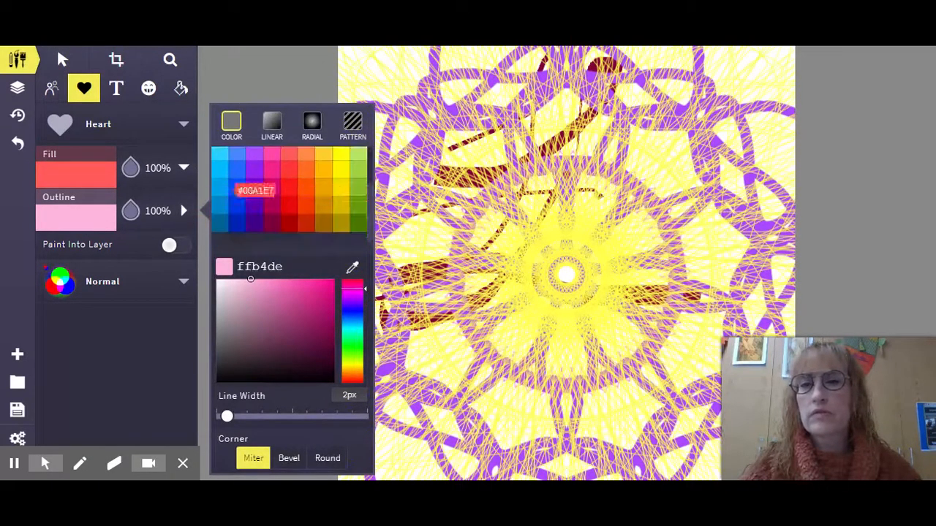
{"action": "left_click_drag", "start_coordinate": [131, 210], "coordinate": [134, 214]}
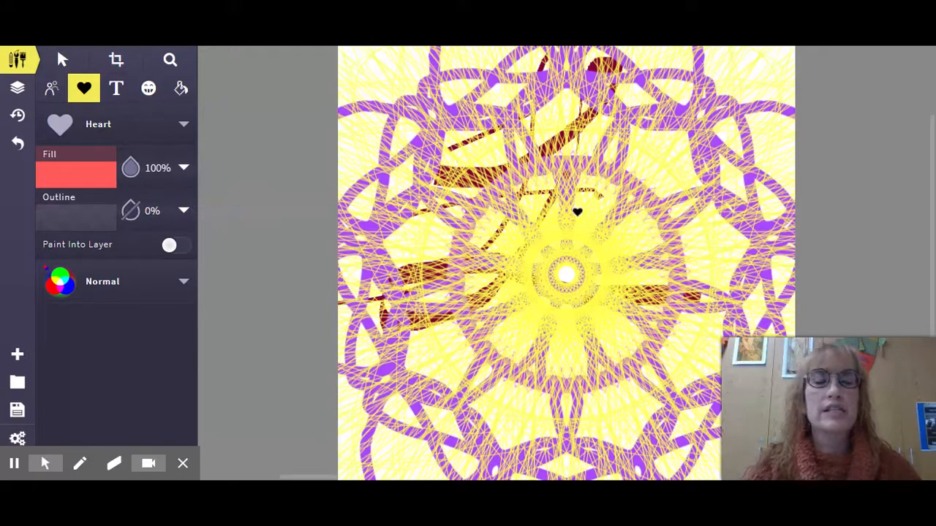
{"action": "mouse_move", "coordinate": [503, 173]}
{"action": "left_mouse_down"}
{"action": "mouse_move", "coordinate": [526, 205]}
{"action": "mouse_move", "coordinate": [589, 234]}
{"action": "mouse_move", "coordinate": [522, 248]}
{"action": "mouse_move", "coordinate": [568, 263]}
{"action": "mouse_move", "coordinate": [564, 252]}
{"action": "left_mouse_up"}
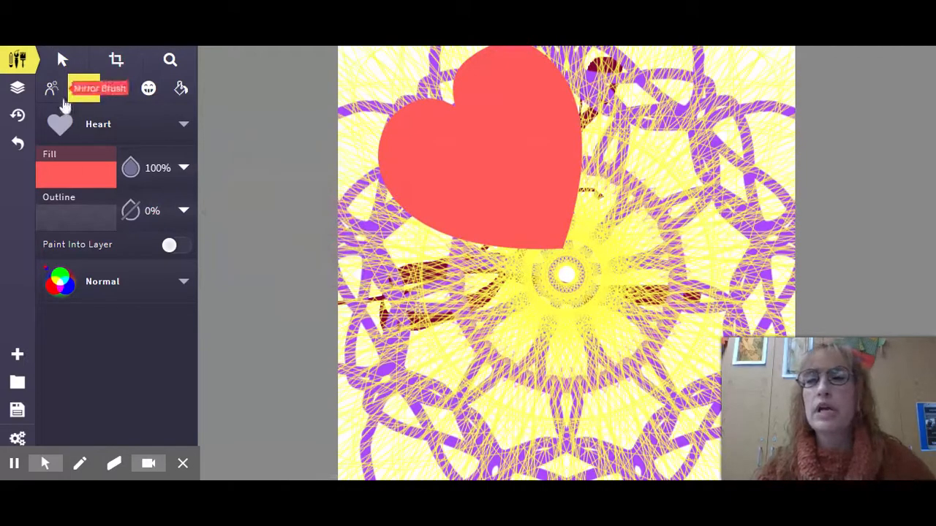
Switch the shape tool from Heart to Gear
{"action": "left_click", "coordinate": [60, 126]}
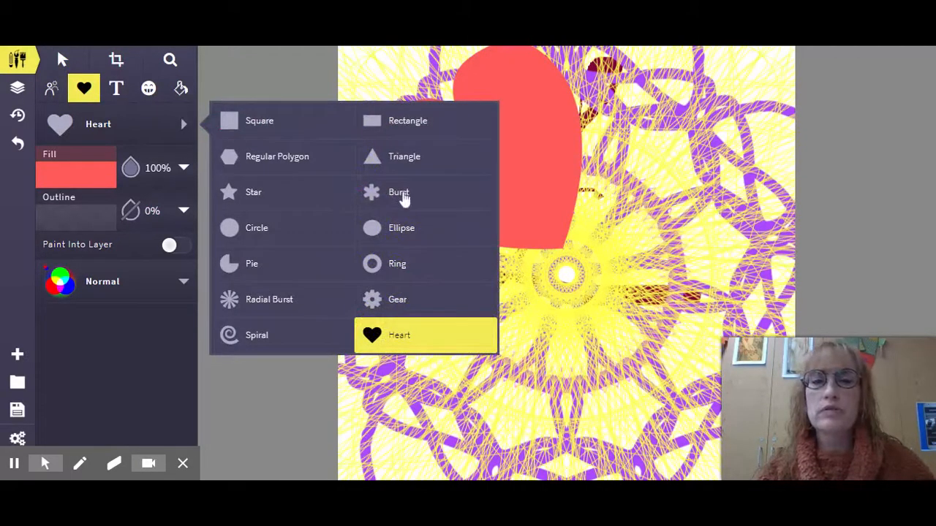
{"action": "left_click", "coordinate": [395, 301]}
Try dark red 7b1010, bright red e90808 and muted pink c19999 as the gear's fill colour
{"action": "left_click", "coordinate": [83, 174]}
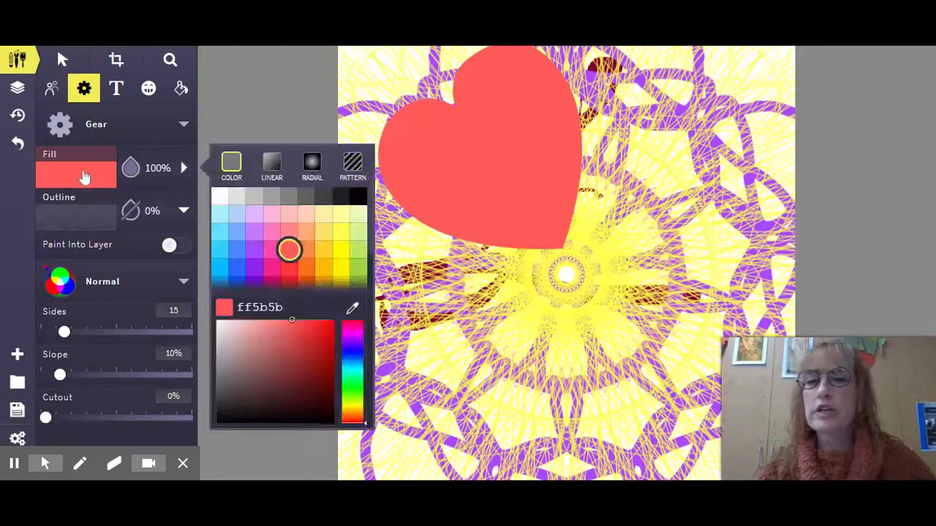
{"action": "left_click", "coordinate": [351, 315]}
{"action": "left_click", "coordinate": [426, 320]}
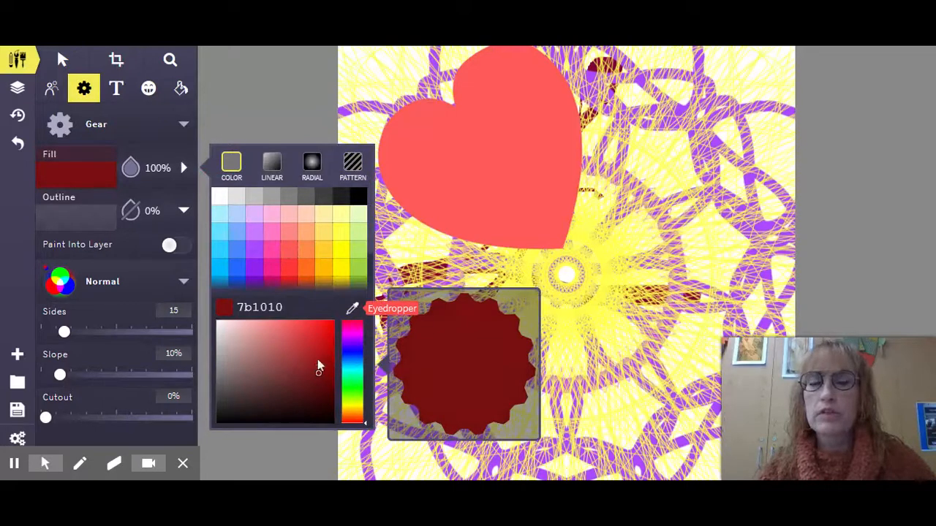
{"action": "scroll", "coordinate": [359, 260], "scroll_direction": "down", "scroll_amount": 2}
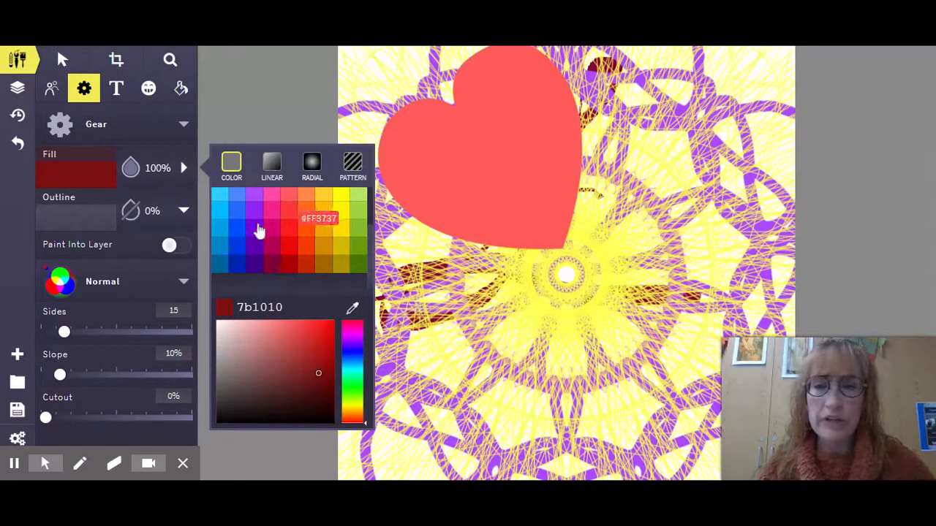
{"action": "left_click", "coordinate": [289, 266]}
{"action": "left_click", "coordinate": [287, 246]}
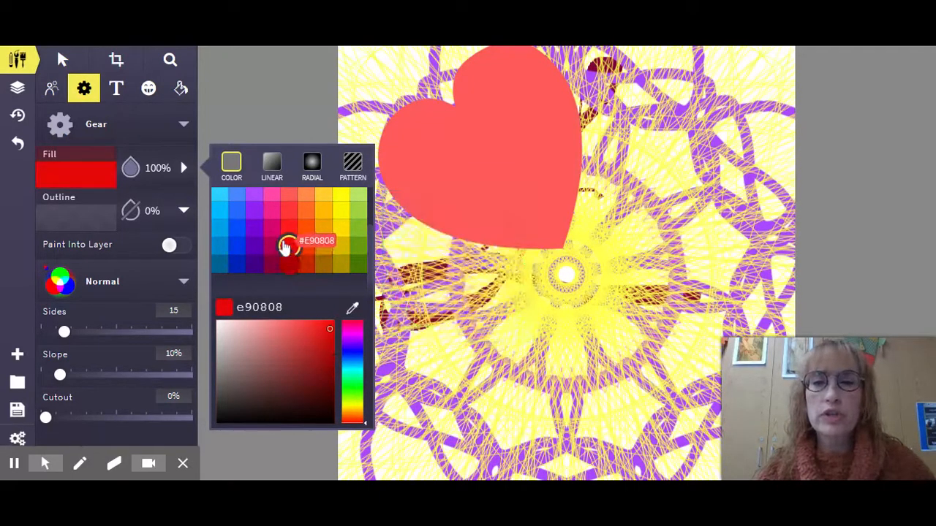
{"action": "left_click", "coordinate": [288, 380]}
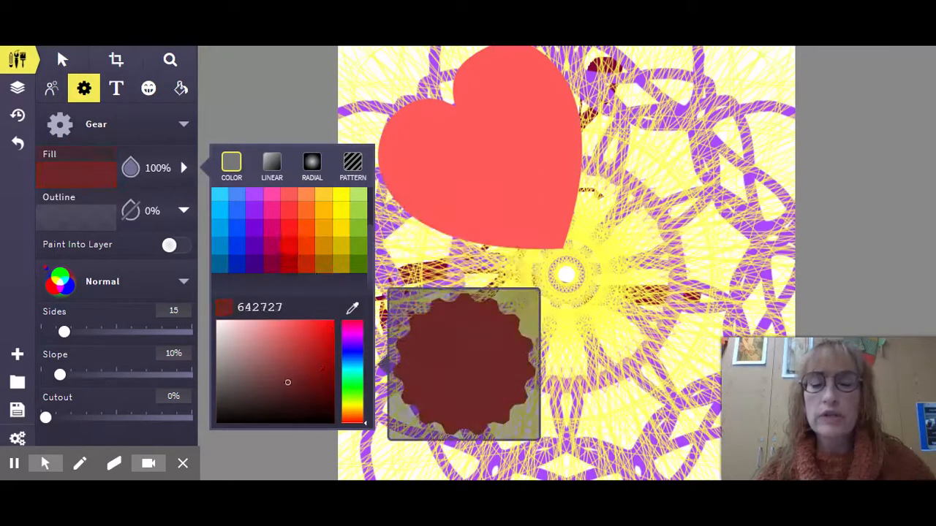
{"action": "mouse_move", "coordinate": [288, 382]}
{"action": "left_mouse_down"}
{"action": "mouse_move", "coordinate": [316, 395]}
{"action": "mouse_move", "coordinate": [333, 348]}
{"action": "mouse_move", "coordinate": [333, 375]}
{"action": "mouse_move", "coordinate": [241, 345]}
{"action": "left_mouse_up"}
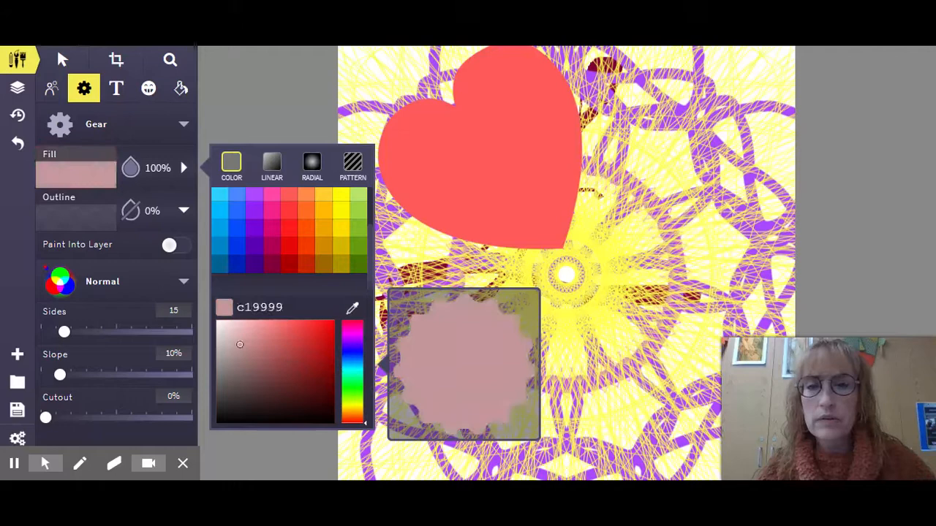
Set the gear fill to brown 825400 and draw a large gear over the heart's upper lobe and a small and a large one near its tip
{"action": "left_click", "coordinate": [323, 248]}
{"action": "mouse_move", "coordinate": [294, 391]}
{"action": "left_mouse_down"}
{"action": "mouse_move", "coordinate": [265, 380]}
{"action": "mouse_move", "coordinate": [280, 361]}
{"action": "mouse_move", "coordinate": [315, 348]}
{"action": "mouse_move", "coordinate": [334, 359]}
{"action": "mouse_move", "coordinate": [334, 372]}
{"action": "left_mouse_up"}
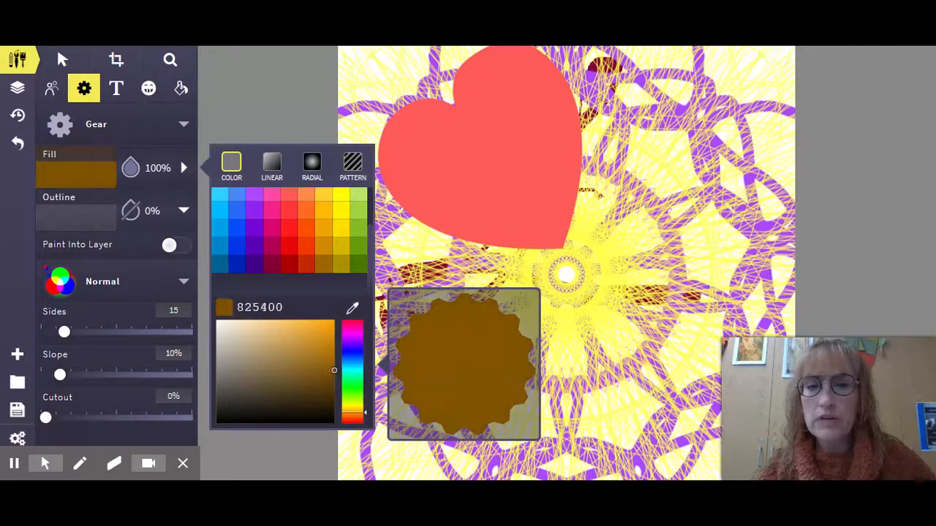
{"action": "left_click_drag", "start_coordinate": [545, 110], "coordinate": [594, 167]}
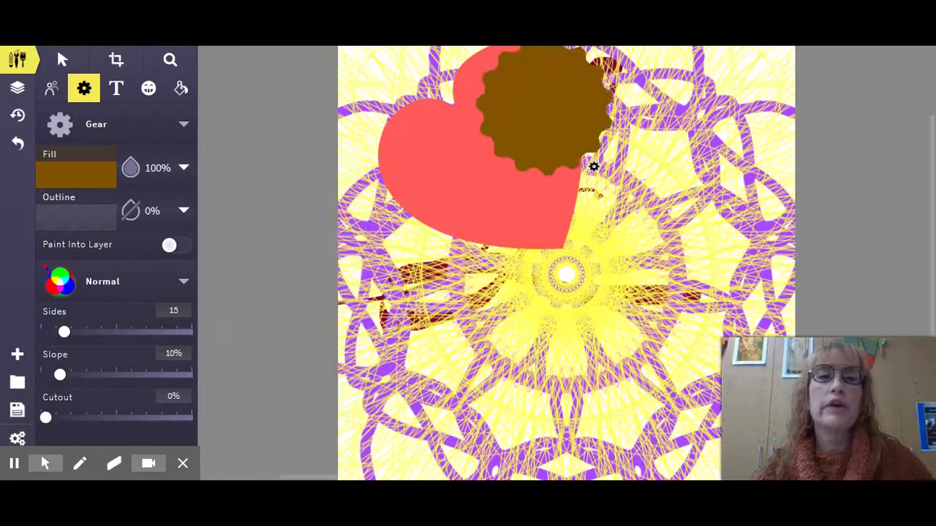
{"action": "left_click_drag", "start_coordinate": [492, 211], "coordinate": [536, 282]}
{"action": "left_click_drag", "start_coordinate": [556, 236], "coordinate": [616, 270]}
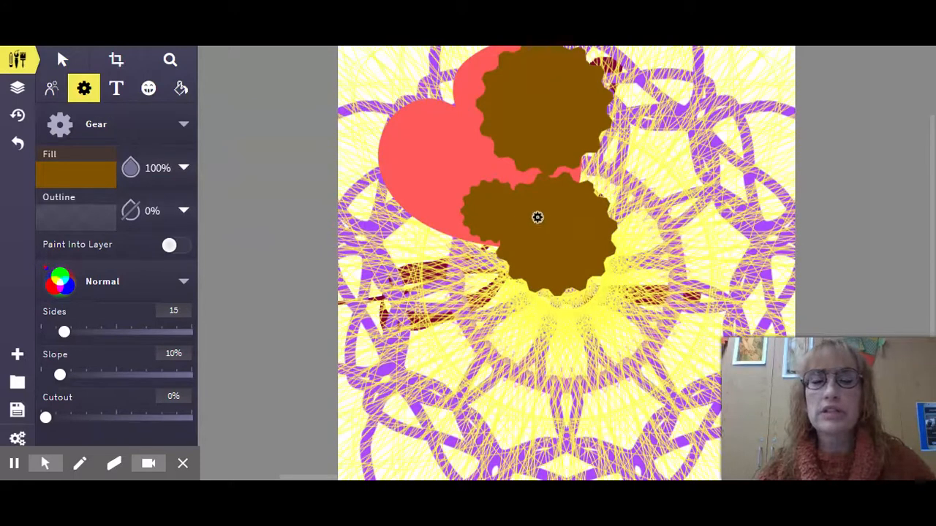
Set the fill opacity to 40% and the colour to ffce2f, and draw a very large gear covering the heart and parts of the brown gears
{"action": "left_click", "coordinate": [150, 171]}
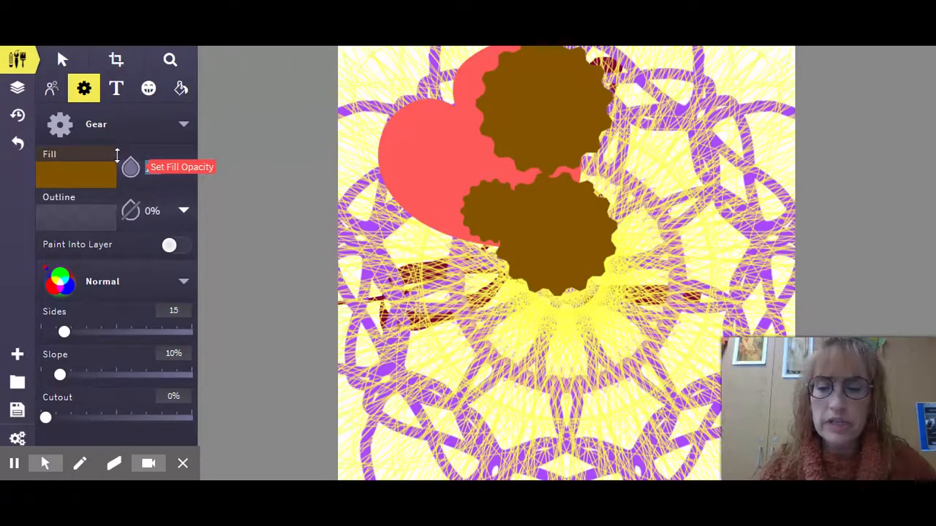
{"action": "type", "text": "40"}
{"action": "left_click", "coordinate": [82, 182]}
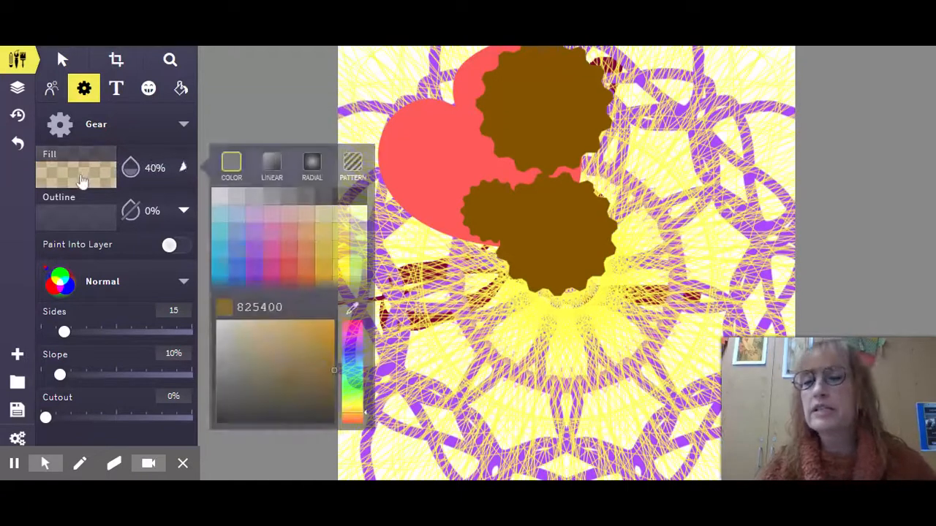
{"action": "left_click", "coordinate": [324, 253]}
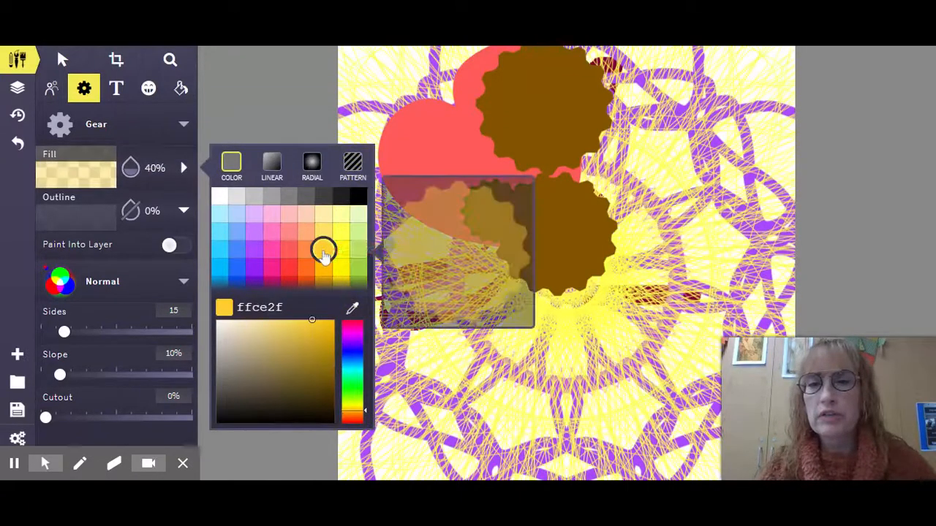
{"action": "left_click_drag", "start_coordinate": [441, 173], "coordinate": [567, 246]}
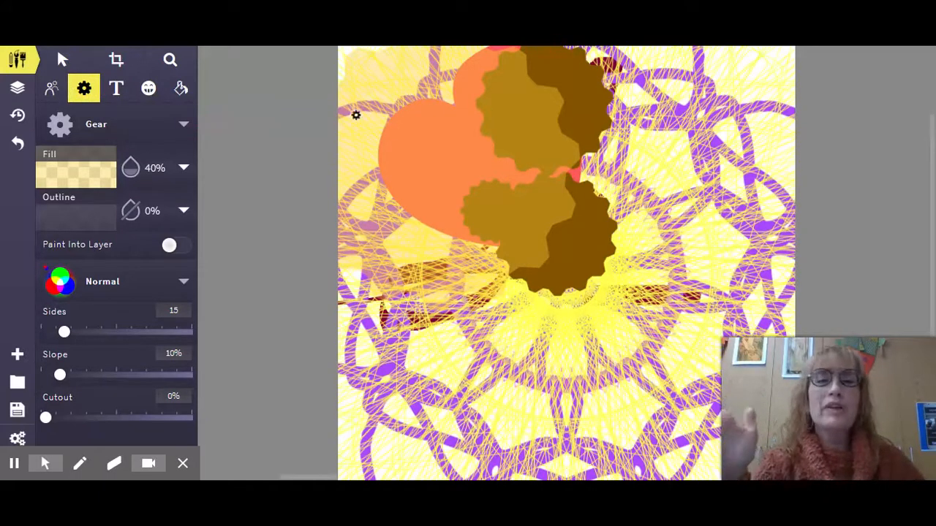
Activate the Select tool, select the translucent gear and the yellow mirrored pattern in turn, and try to move the pattern
{"action": "left_click", "coordinate": [63, 61]}
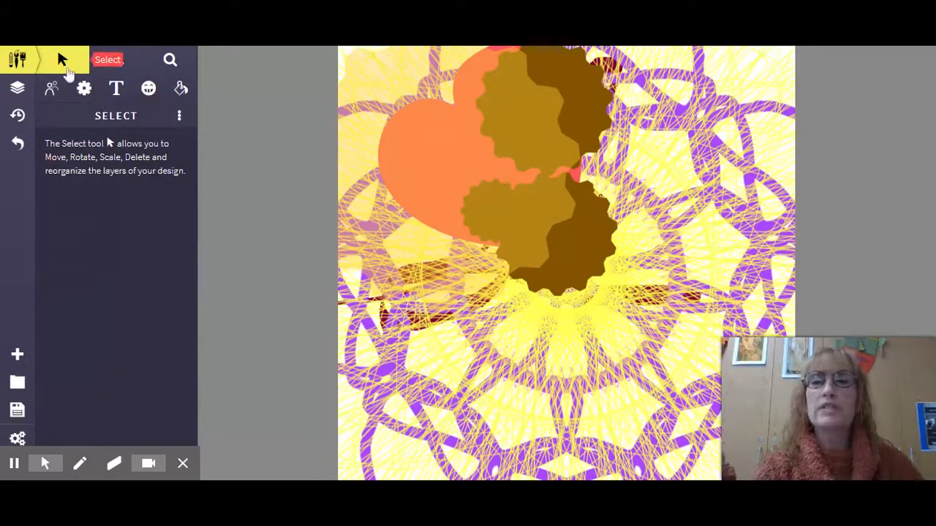
{"action": "left_click", "coordinate": [518, 162]}
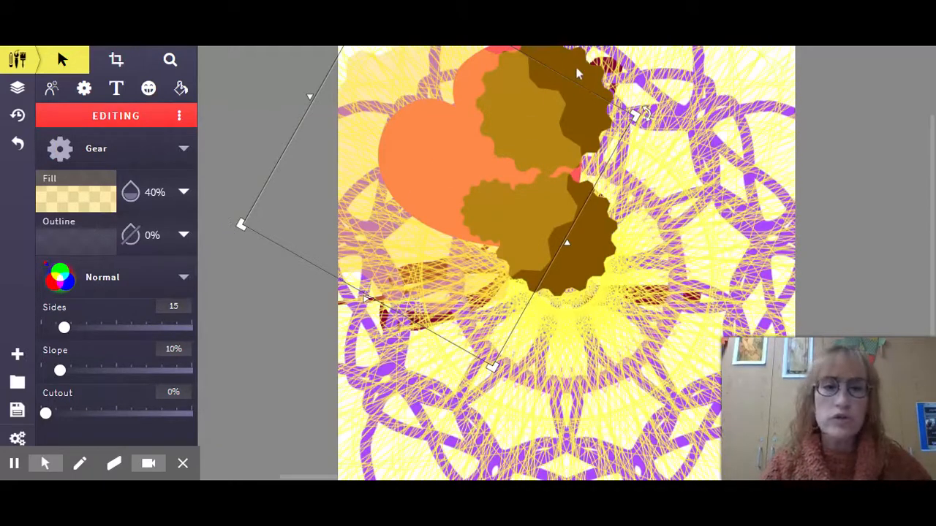
{"action": "left_click", "coordinate": [593, 77]}
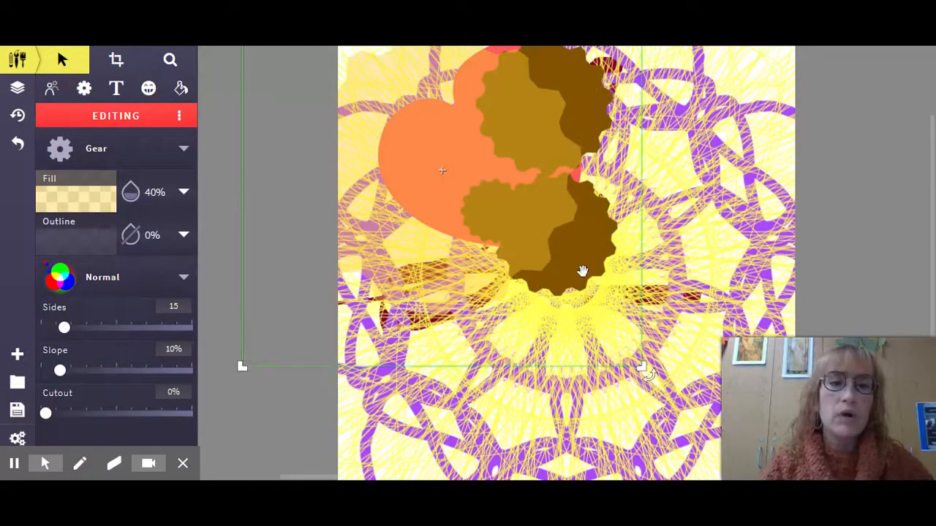
{"action": "mouse_move", "coordinate": [854, 93]}
{"action": "left_mouse_down"}
{"action": "mouse_move", "coordinate": [762, 247]}
{"action": "mouse_move", "coordinate": [440, 345]}
{"action": "mouse_move", "coordinate": [370, 345]}
{"action": "mouse_move", "coordinate": [430, 326]}
{"action": "mouse_move", "coordinate": [631, 301]}
{"action": "mouse_move", "coordinate": [713, 218]}
{"action": "mouse_move", "coordinate": [789, 181]}
{"action": "mouse_move", "coordinate": [814, 145]}
{"action": "mouse_move", "coordinate": [815, 107]}
{"action": "mouse_move", "coordinate": [883, 82]}
{"action": "left_mouse_up"}
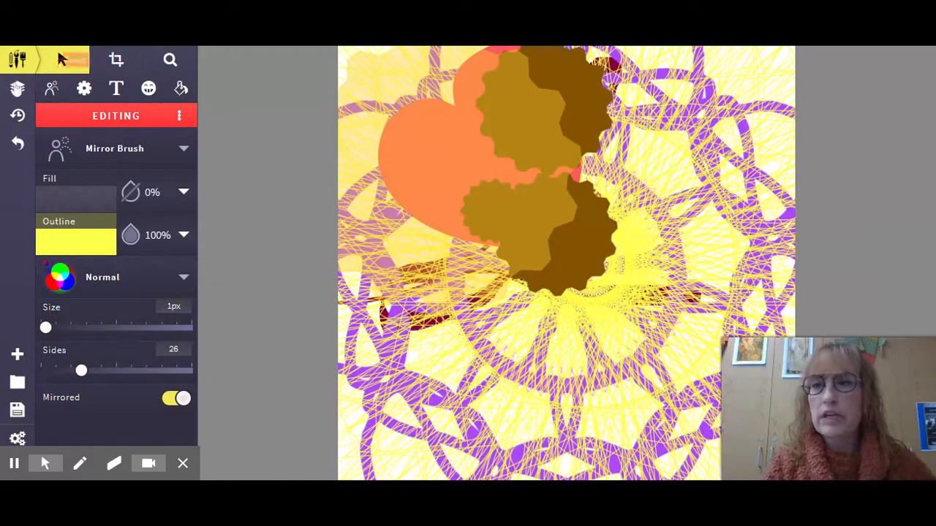
{"action": "mouse_move", "coordinate": [315, 58]}
{"action": "left_mouse_down"}
{"action": "mouse_move", "coordinate": [324, 73]}
{"action": "mouse_move", "coordinate": [320, 58]}
{"action": "mouse_move", "coordinate": [294, 70]}
{"action": "left_mouse_up"}
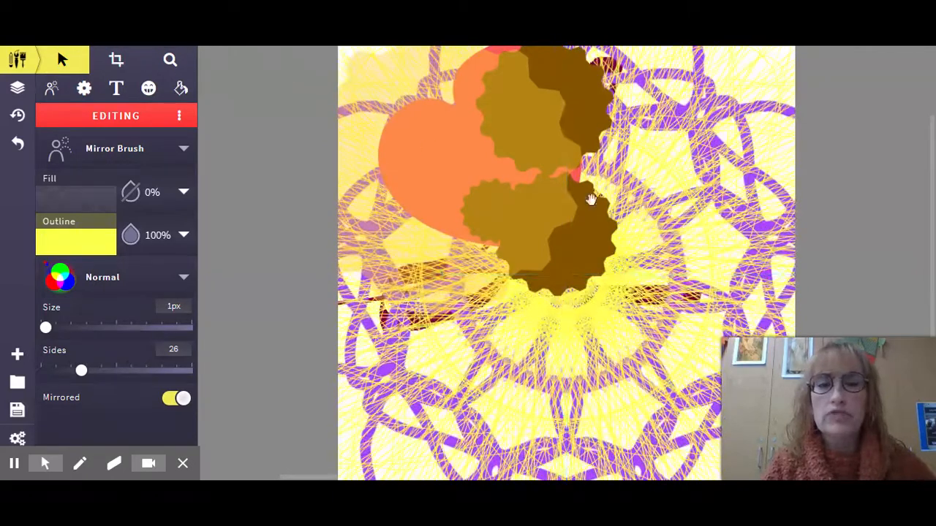
Select the large brown gear at the heart's tip, try the Multiply and Lighten blend modes, and settle on Soft Light
{"action": "left_click", "coordinate": [554, 258]}
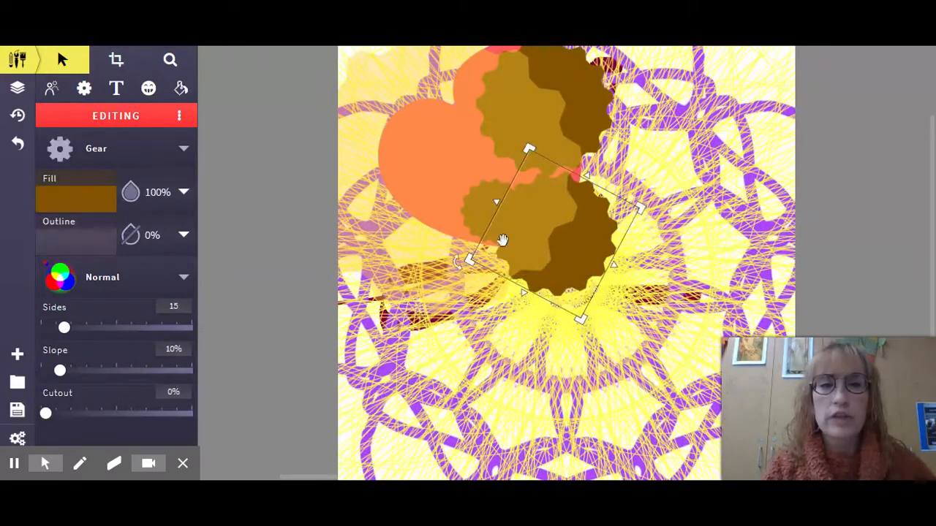
{"action": "left_click", "coordinate": [471, 203]}
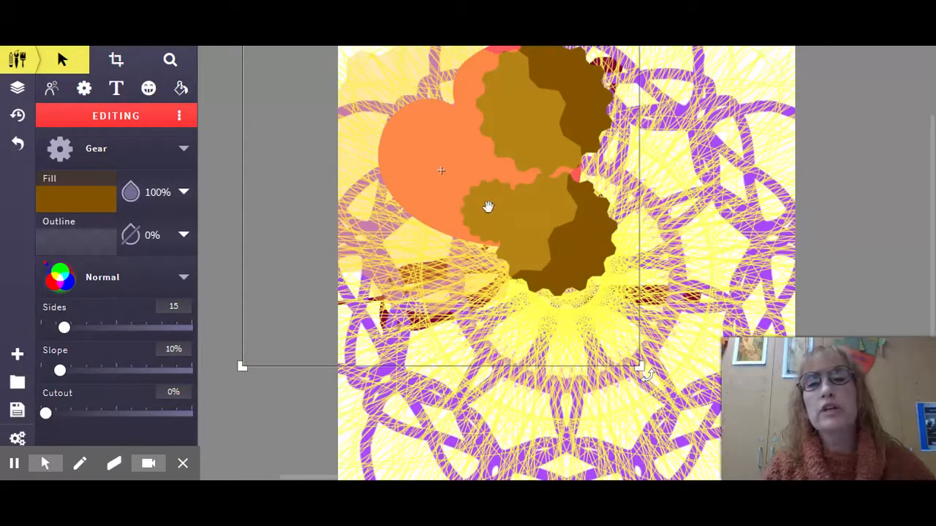
{"action": "left_click", "coordinate": [135, 287]}
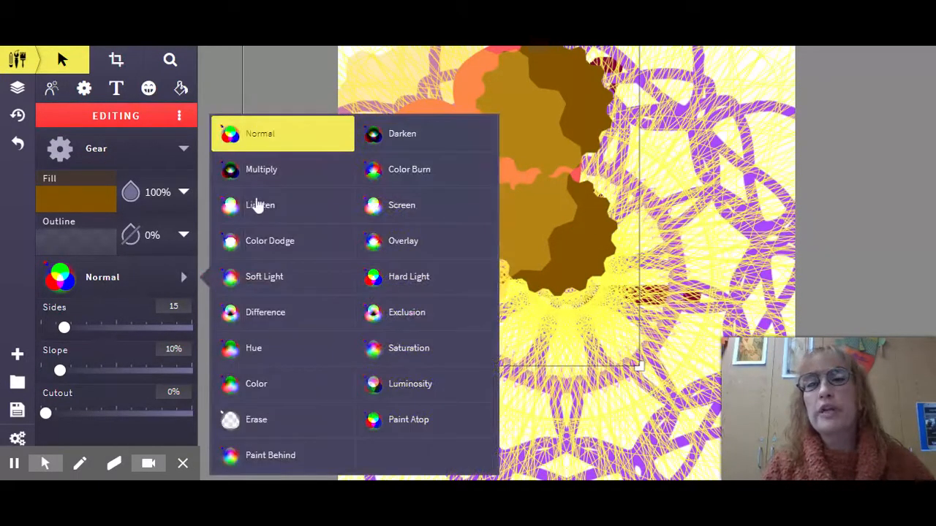
{"action": "left_click", "coordinate": [267, 174]}
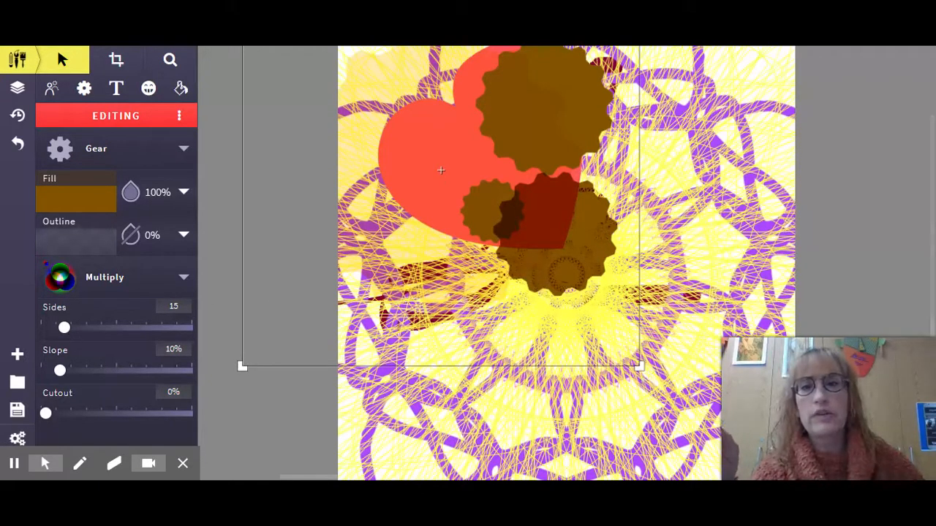
{"action": "left_click", "coordinate": [89, 287]}
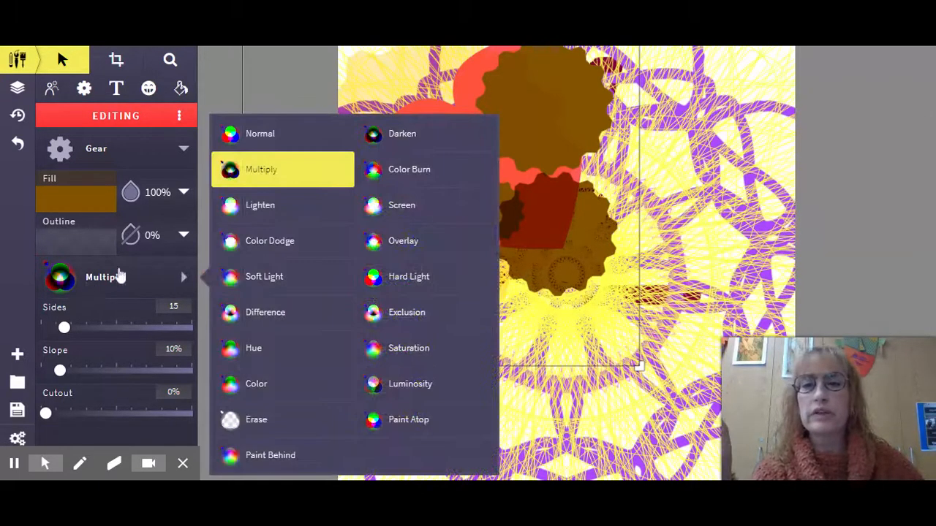
{"action": "left_click", "coordinate": [266, 209]}
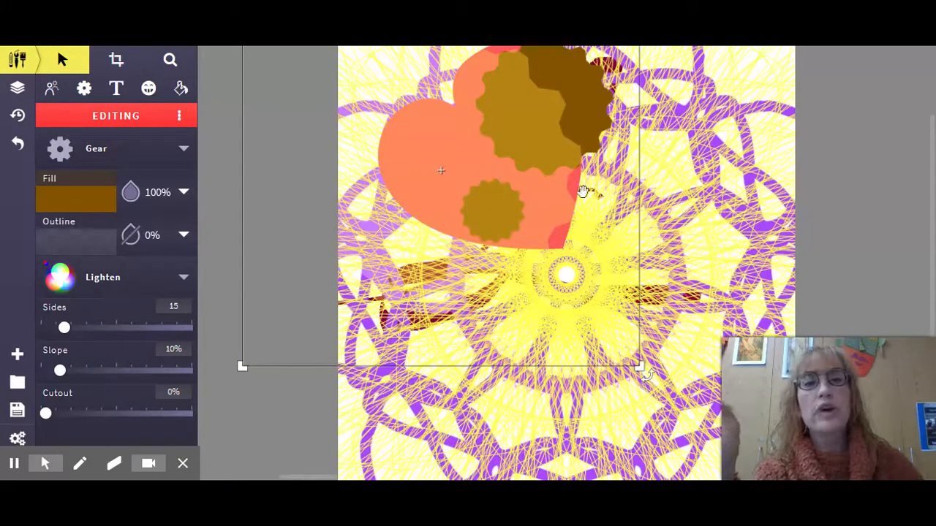
{"action": "left_click", "coordinate": [96, 283]}
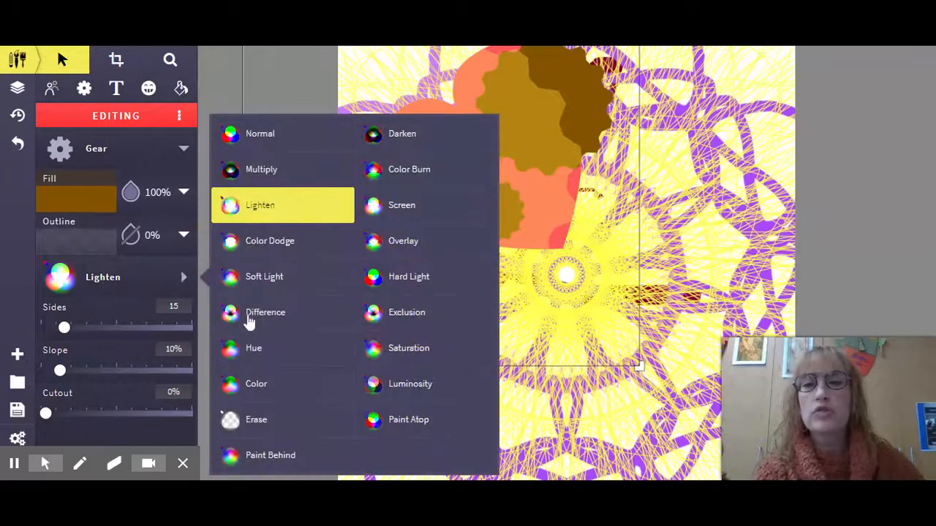
{"action": "left_click", "coordinate": [265, 278]}
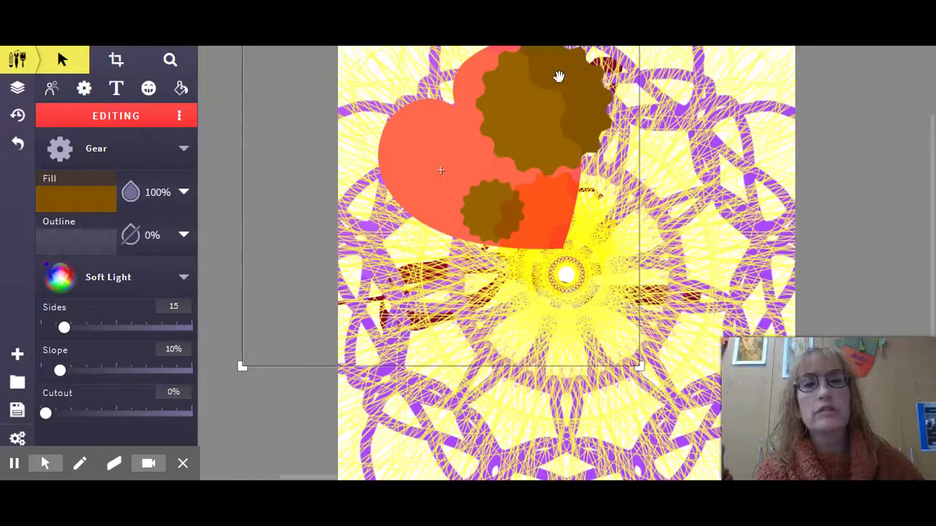
Select the large brown gear on the heart's upper lobe, try the Exclusion and Color Burn blend modes, and settle on Paint Atop
{"action": "left_click", "coordinate": [559, 76]}
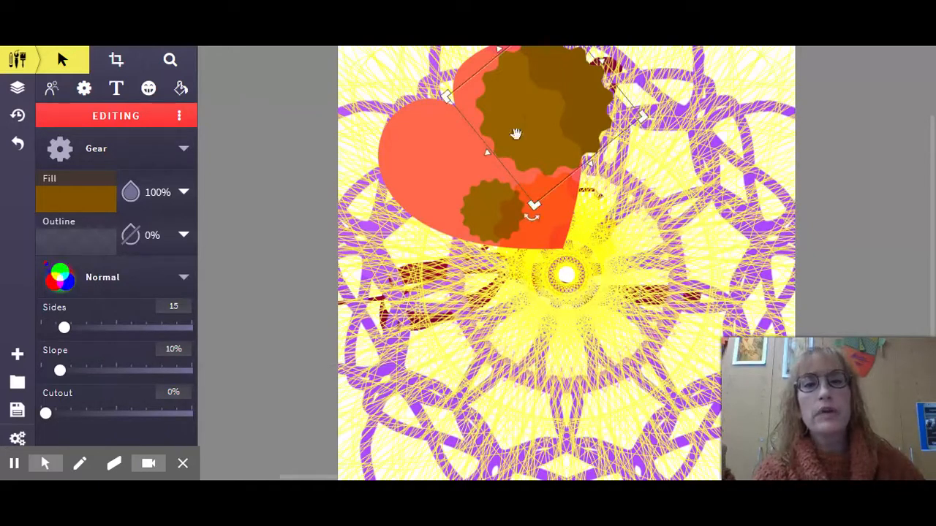
{"action": "left_click", "coordinate": [102, 274]}
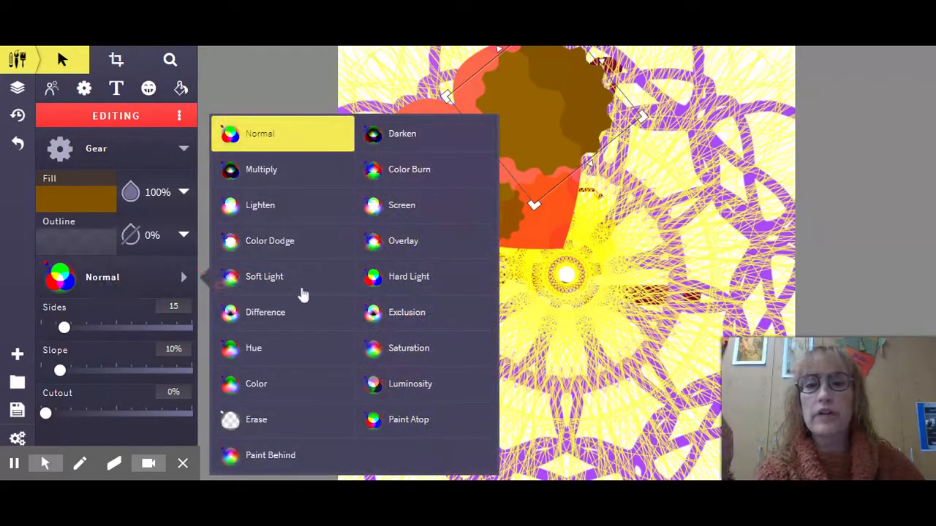
{"action": "left_click", "coordinate": [414, 314]}
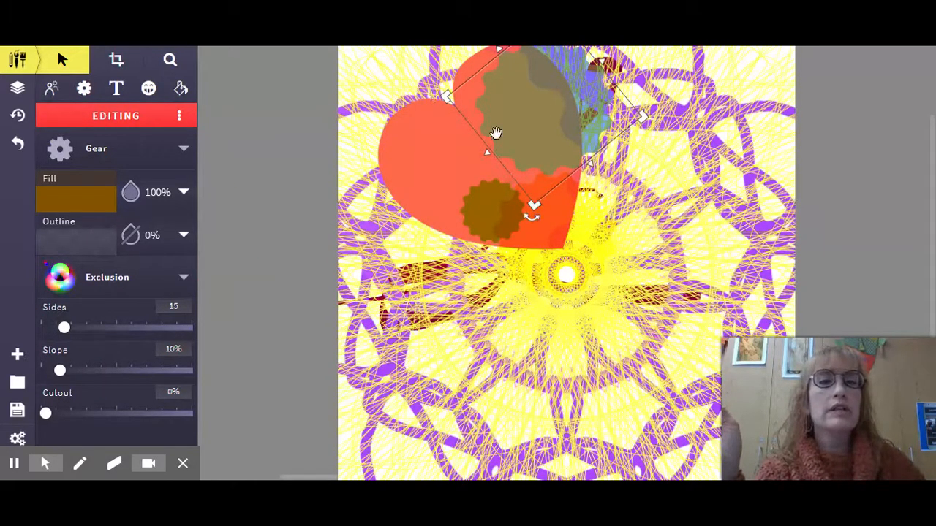
{"action": "left_click", "coordinate": [111, 287]}
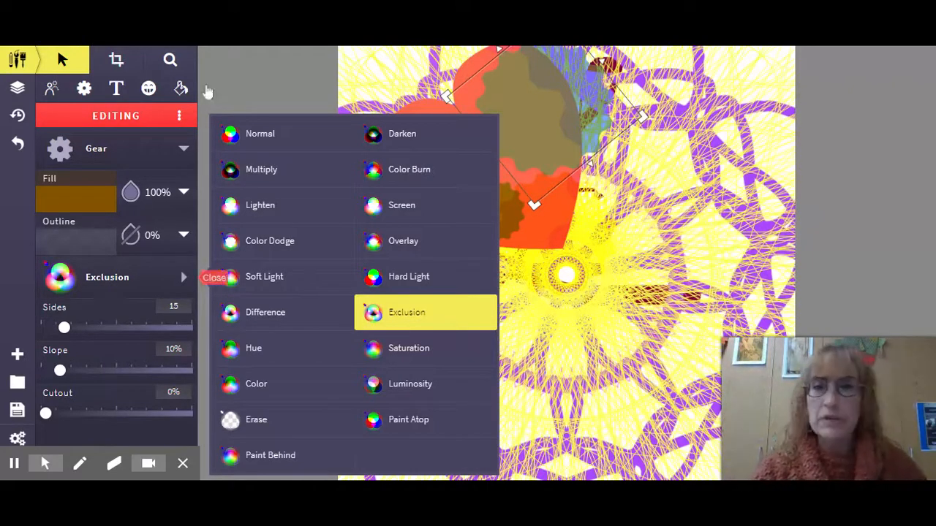
{"action": "left_click", "coordinate": [420, 171]}
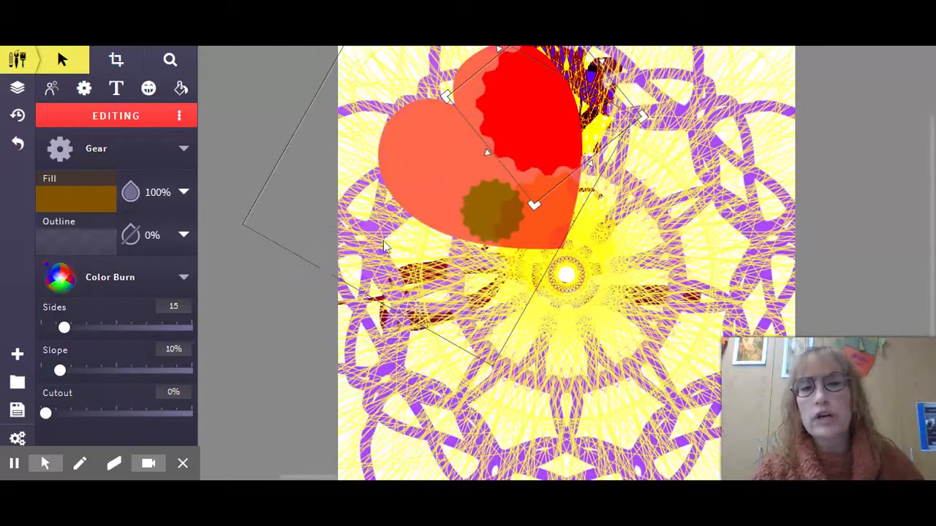
{"action": "left_click", "coordinate": [106, 282]}
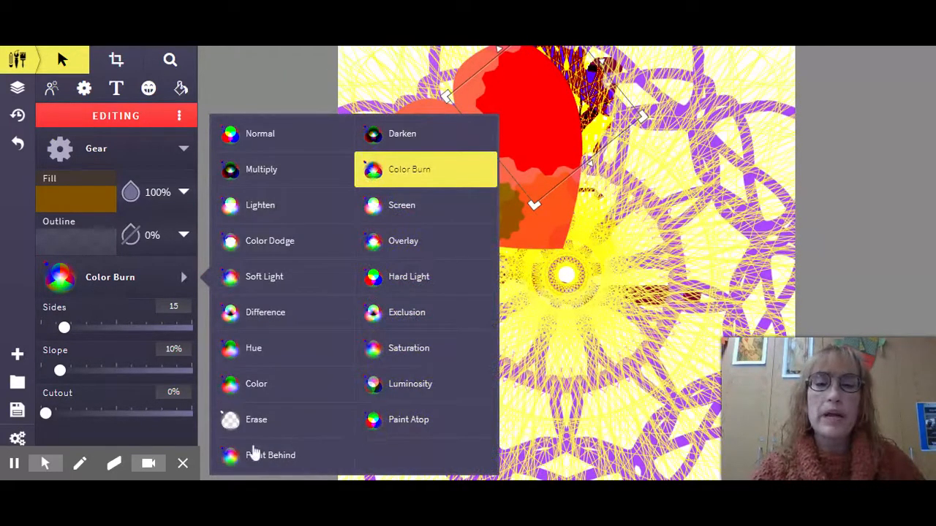
{"action": "left_click", "coordinate": [401, 427]}
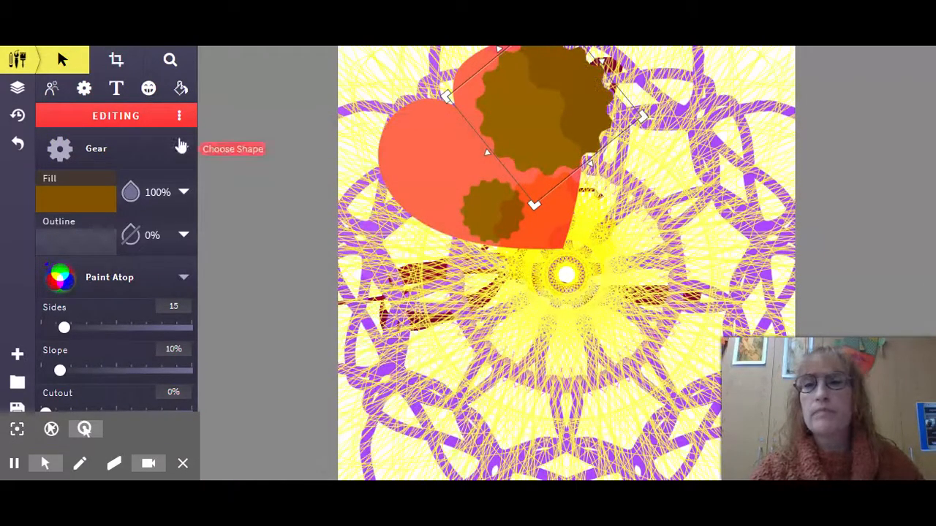
Switch to the Pencil brush and draw a yellow freehand zigzag stroke across the heart and the brown gears
{"action": "left_click", "coordinate": [50, 89]}
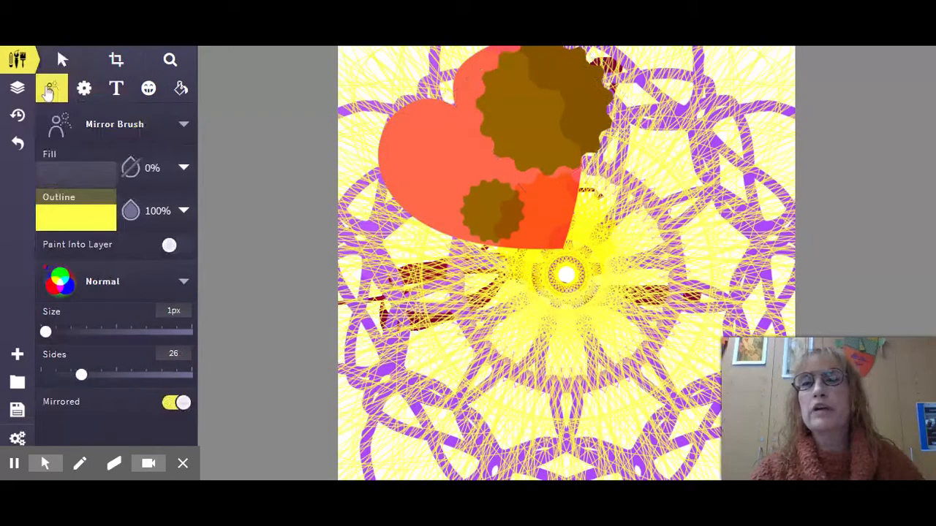
{"action": "left_click", "coordinate": [117, 125]}
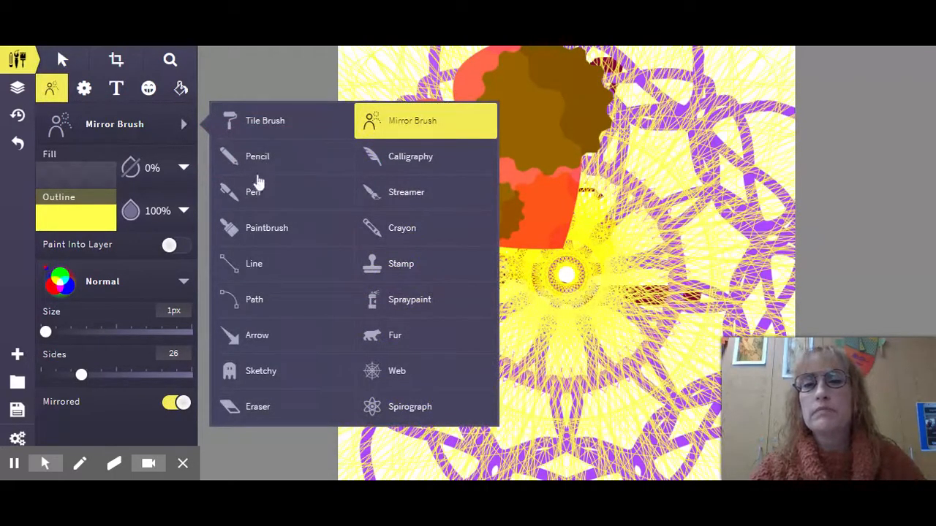
{"action": "left_click", "coordinate": [254, 158]}
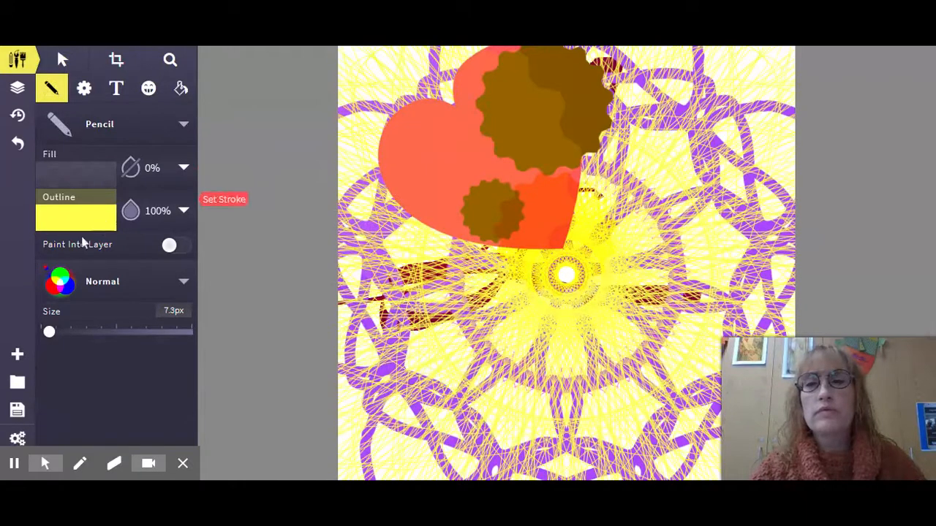
{"action": "mouse_move", "coordinate": [460, 102]}
{"action": "left_mouse_down"}
{"action": "mouse_move", "coordinate": [557, 74]}
{"action": "mouse_move", "coordinate": [449, 139]}
{"action": "mouse_move", "coordinate": [594, 108]}
{"action": "mouse_move", "coordinate": [644, 166]}
{"action": "mouse_move", "coordinate": [325, 217]}
{"action": "left_mouse_up"}
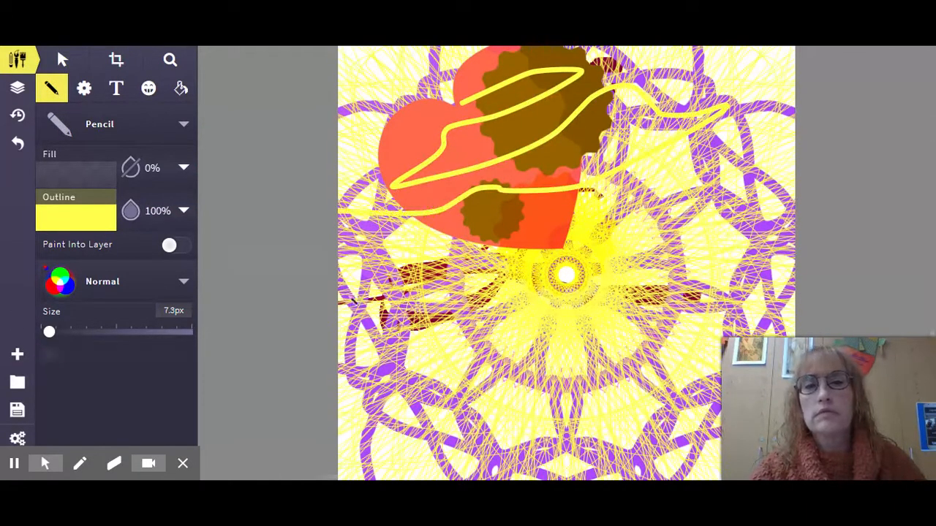
Set the Pencil's blend mode to Paint Atop and draw a second yellow freehand stroke over the heart towards the canvas's right edge
{"action": "left_click", "coordinate": [53, 282]}
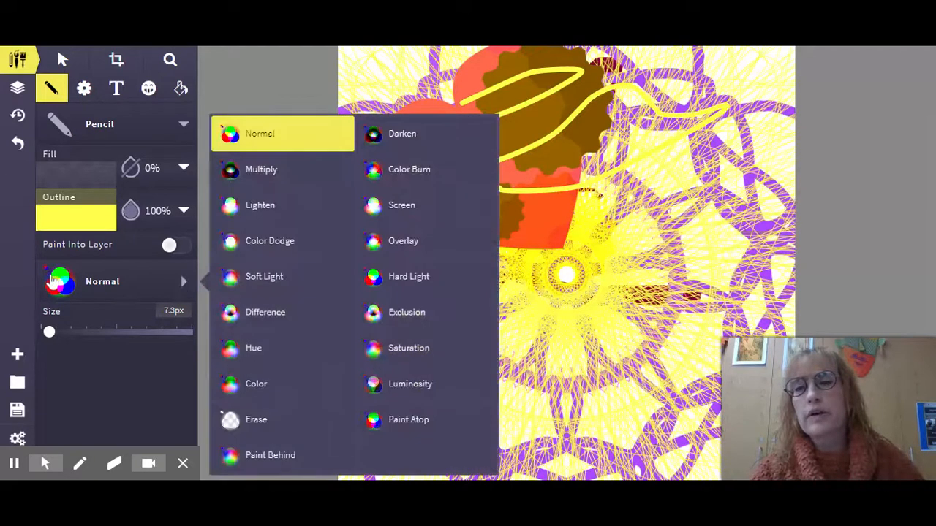
{"action": "left_click", "coordinate": [401, 421]}
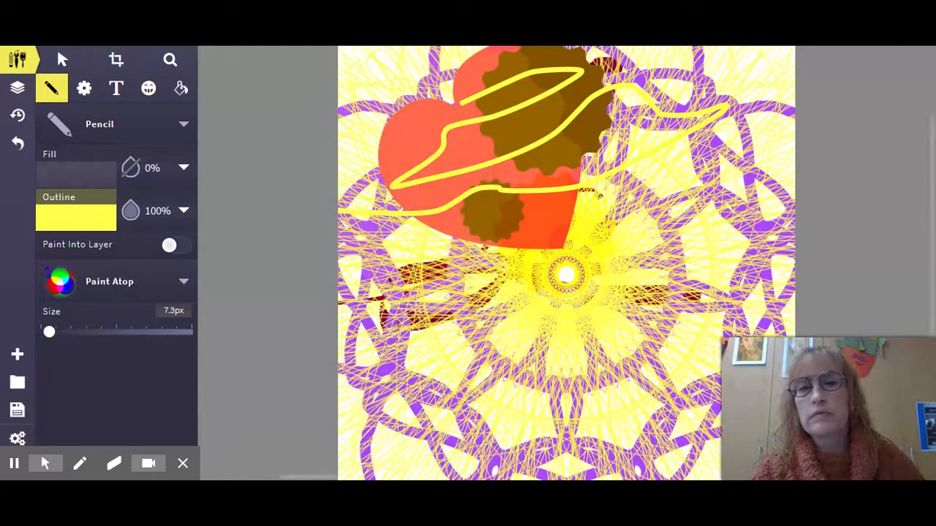
{"action": "mouse_move", "coordinate": [514, 181]}
{"action": "left_mouse_down"}
{"action": "mouse_move", "coordinate": [504, 138]}
{"action": "mouse_move", "coordinate": [544, 241]}
{"action": "mouse_move", "coordinate": [761, 143]}
{"action": "mouse_move", "coordinate": [793, 110]}
{"action": "left_mouse_up"}
{"action": "left_click", "coordinate": [98, 289]}
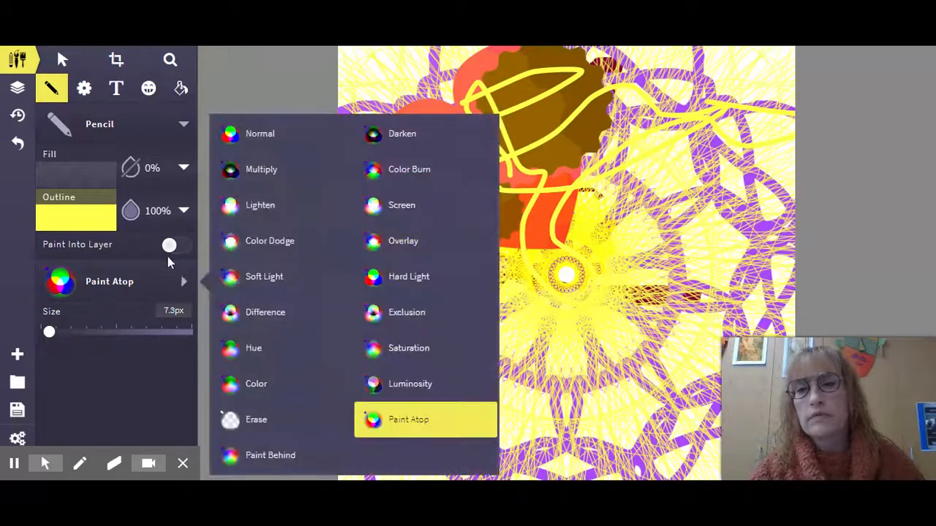
{"action": "left_click", "coordinate": [404, 315]}
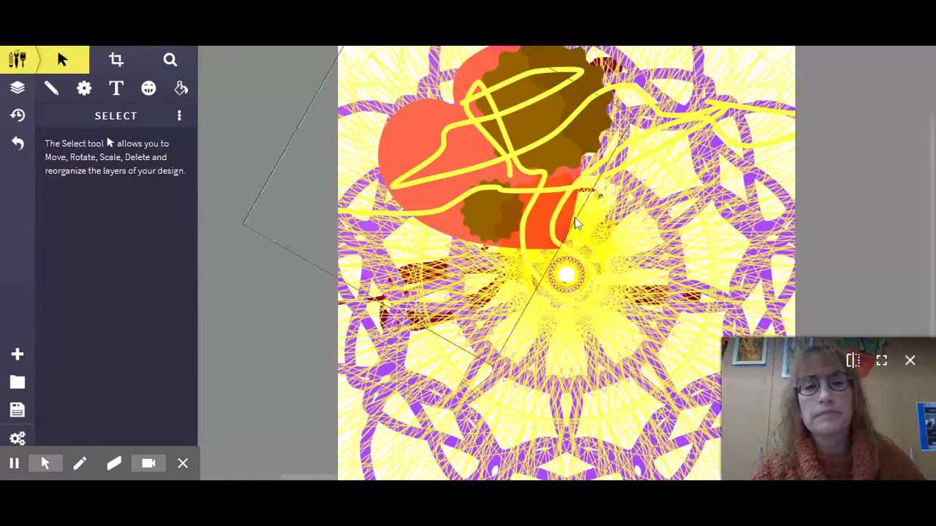
Select the large translucent gear and set its blend mode to Difference
{"action": "left_click", "coordinate": [375, 243]}
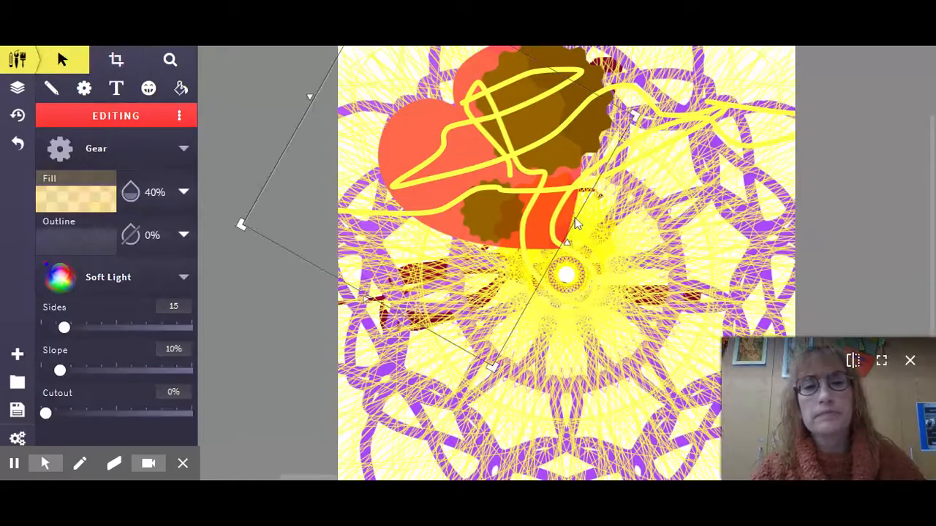
{"action": "left_click", "coordinate": [136, 291]}
{"action": "left_click", "coordinate": [281, 317]}
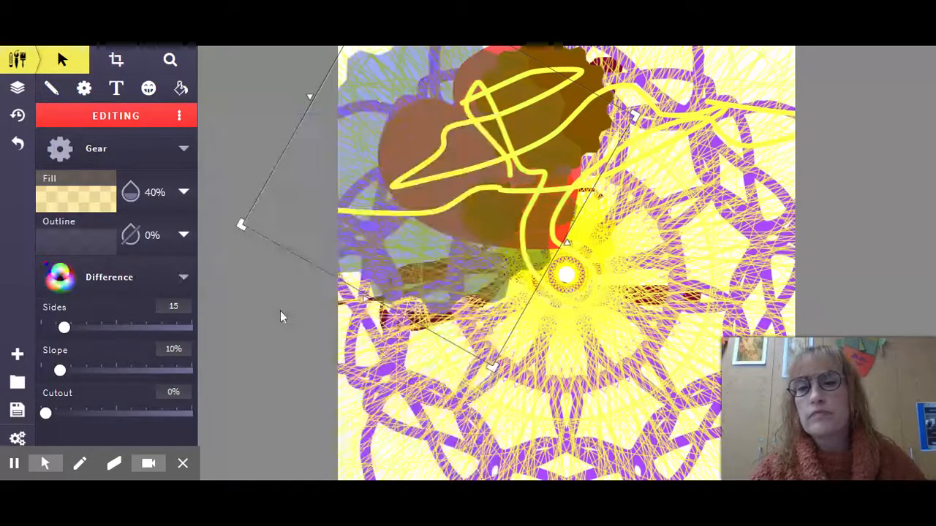
{"action": "left_click", "coordinate": [241, 312]}
Select the first pencil stroke, try the Color blend mode, and settle on Luminosity
{"action": "left_click", "coordinate": [551, 142]}
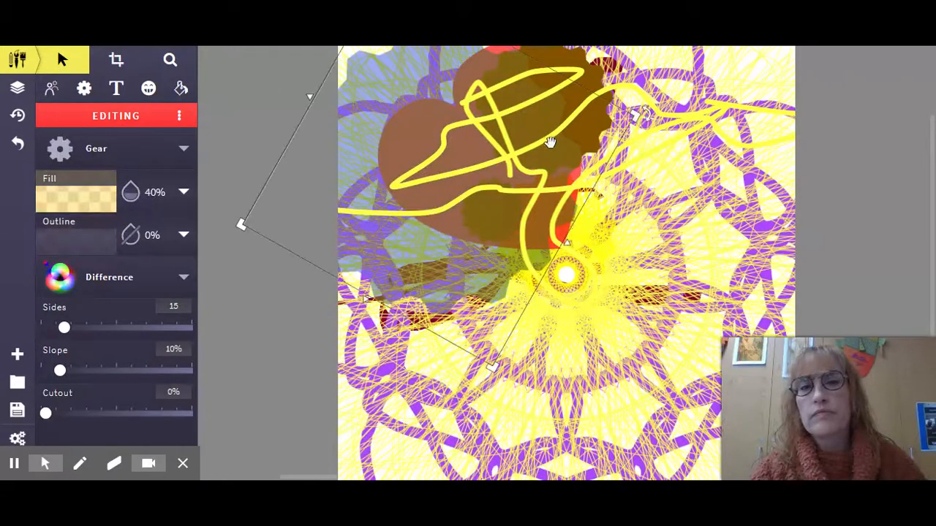
{"action": "left_click", "coordinate": [626, 99]}
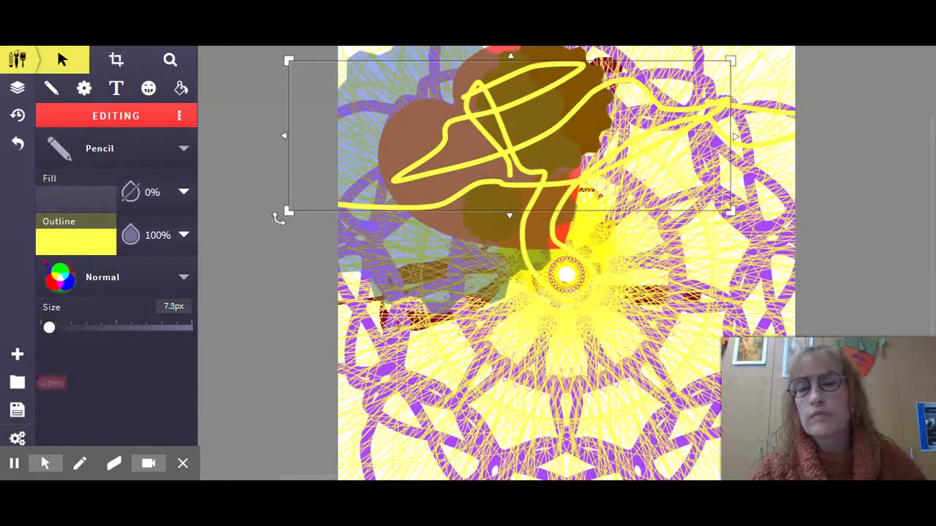
{"action": "left_click", "coordinate": [120, 282]}
{"action": "left_click", "coordinate": [252, 388]}
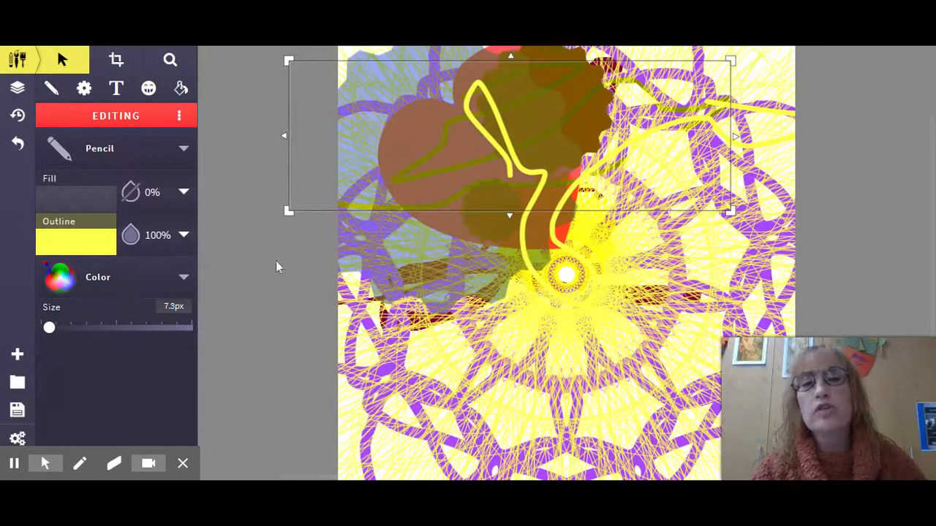
{"action": "left_click", "coordinate": [122, 287]}
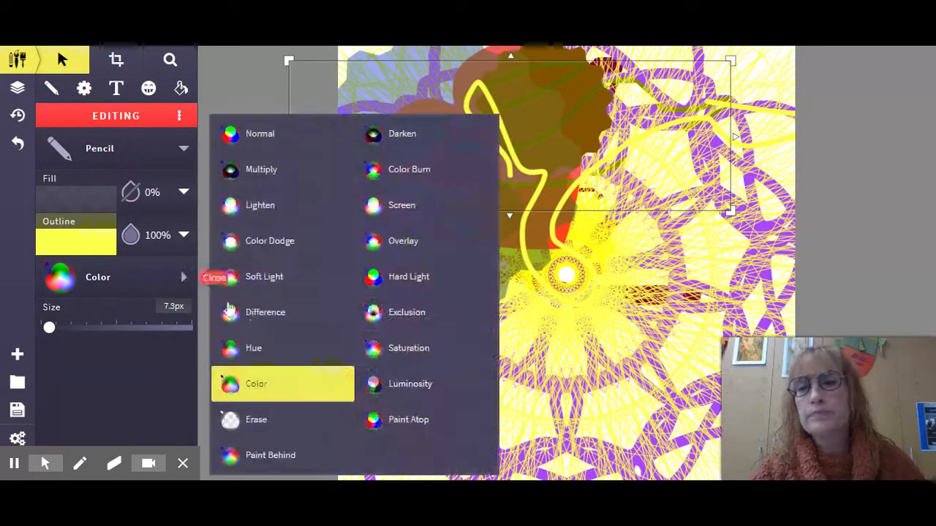
{"action": "left_click", "coordinate": [399, 386]}
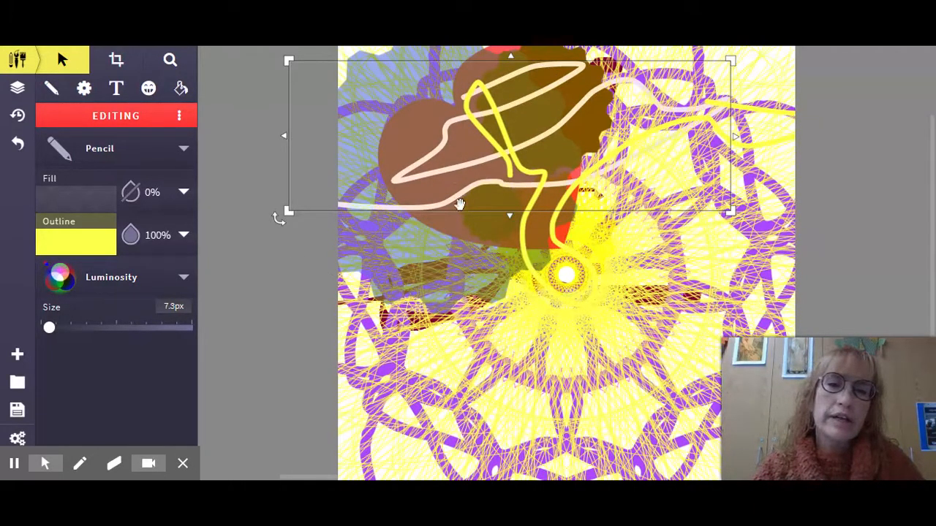
Delete the first pencil stroke, the large translucent gear and the remaining pencil stroke
{"action": "key", "text": "Delete"}
{"action": "left_click", "coordinate": [502, 136]}
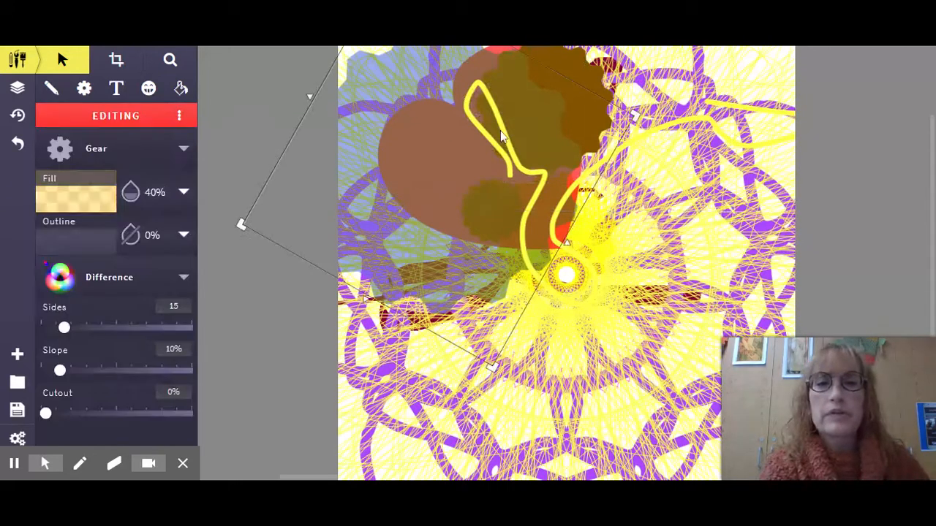
{"action": "key", "text": "Delete"}
{"action": "left_click", "coordinate": [508, 136]}
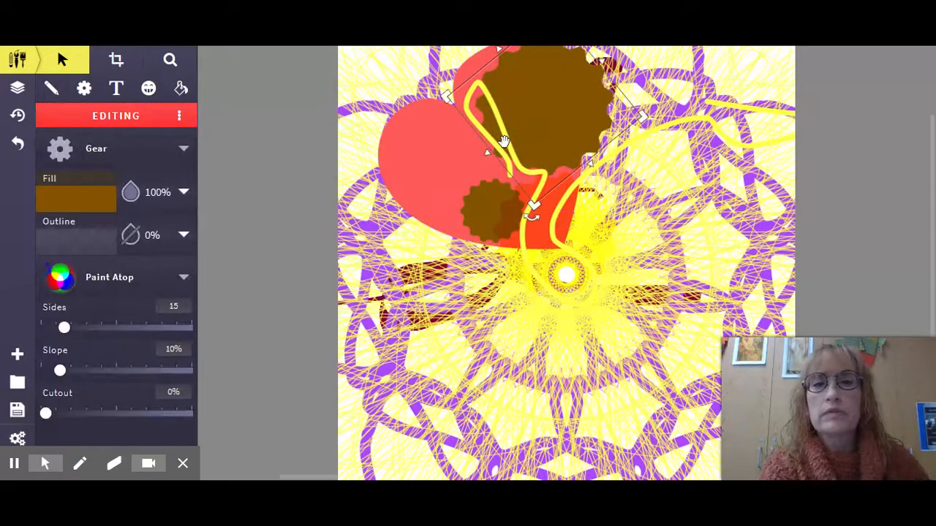
{"action": "left_click", "coordinate": [503, 141]}
{"action": "key", "text": "Delete"}
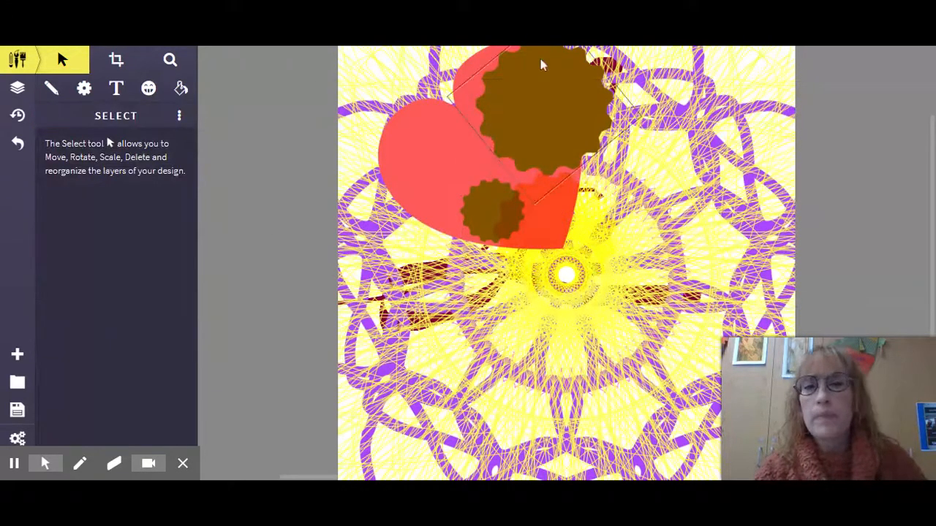
Select the heart and set its blend mode to Color
{"action": "left_click", "coordinate": [430, 124]}
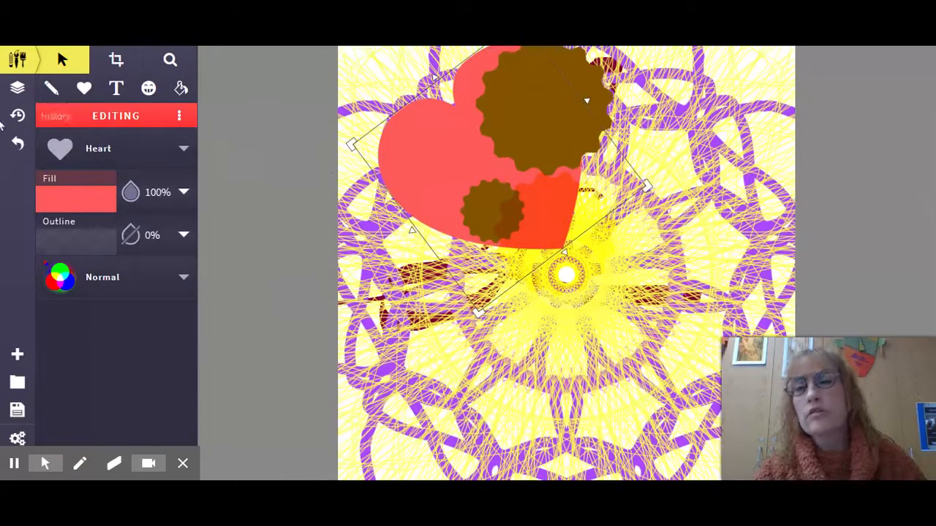
{"action": "left_click", "coordinate": [175, 278]}
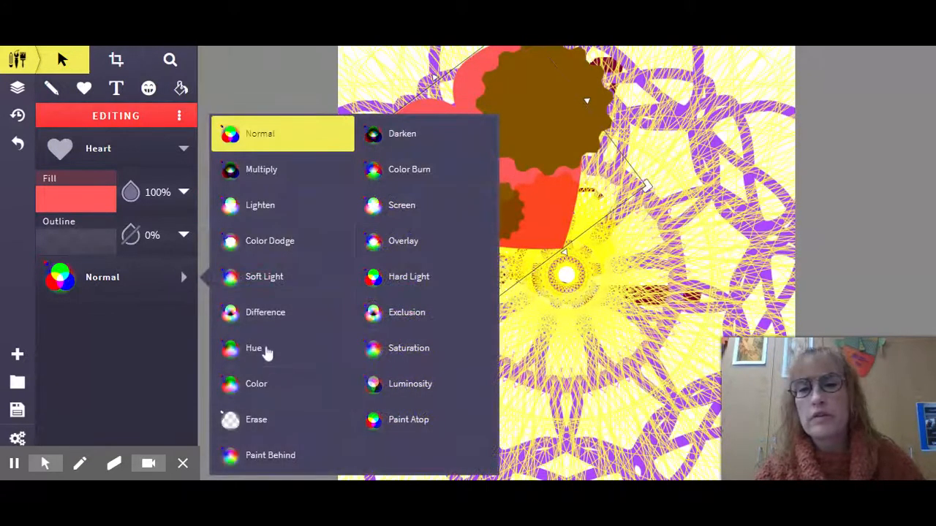
{"action": "left_click", "coordinate": [254, 383]}
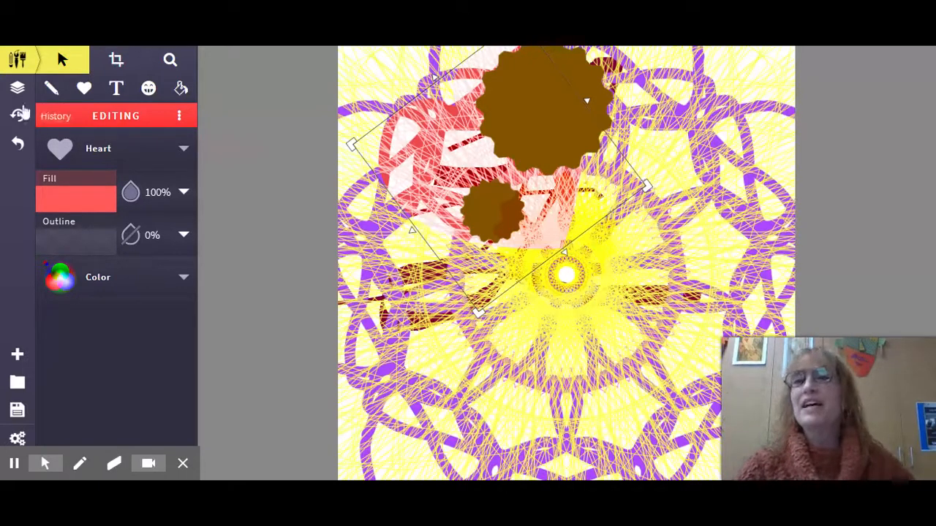
Open the layer list and select the Background layer, opening its name for editing without renaming it
{"action": "left_click", "coordinate": [51, 87]}
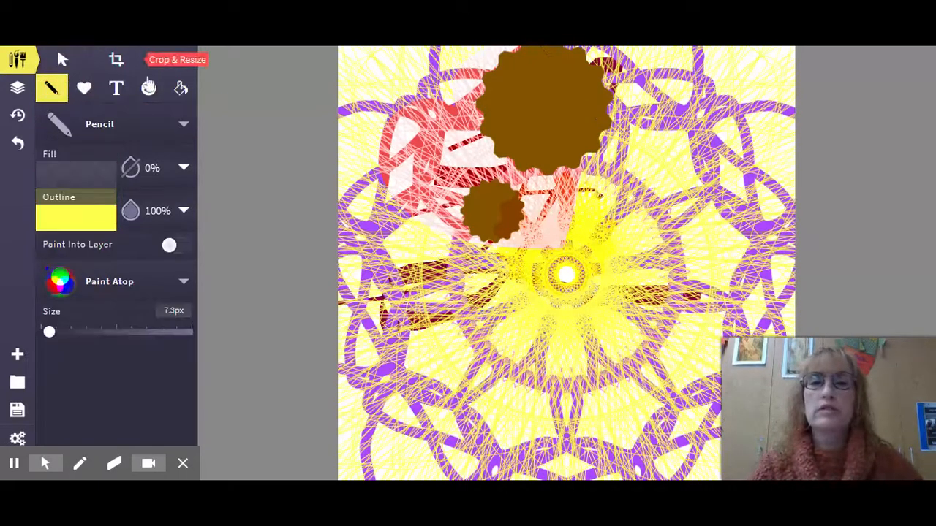
{"action": "left_click", "coordinate": [18, 89]}
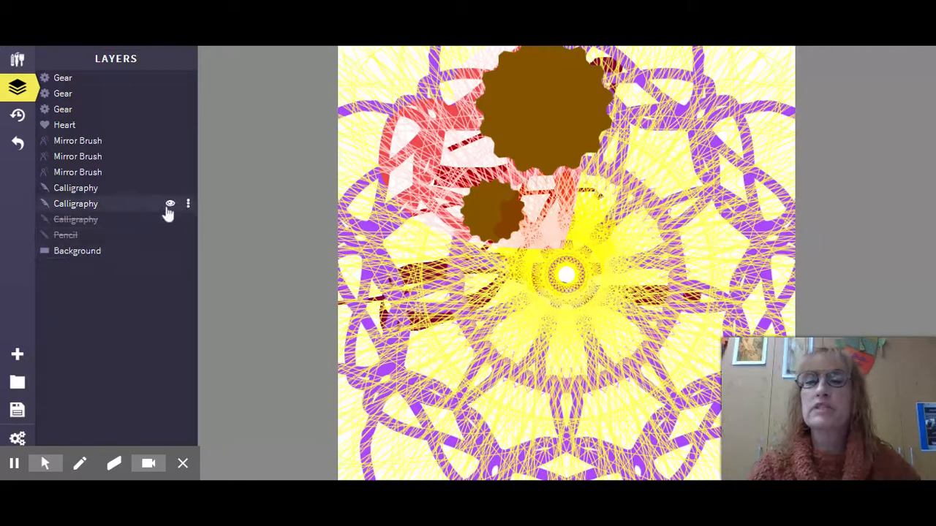
{"action": "left_click", "coordinate": [59, 251]}
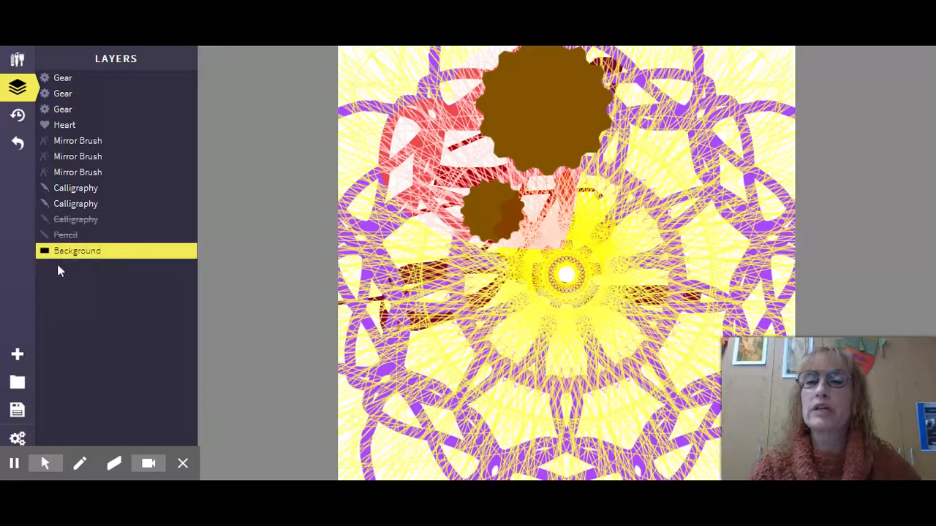
{"action": "double_click", "coordinate": [74, 255]}
{"action": "left_click", "coordinate": [131, 246]}
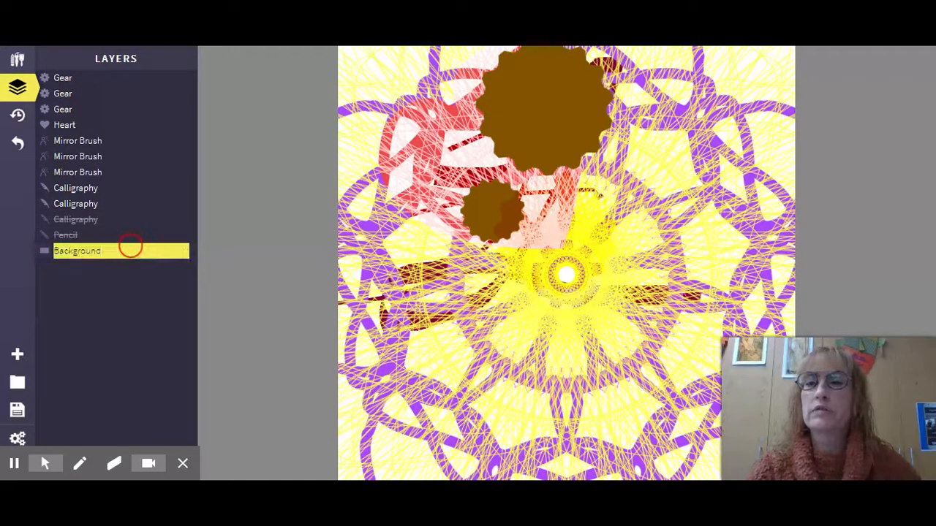
{"action": "left_click", "coordinate": [42, 253]}
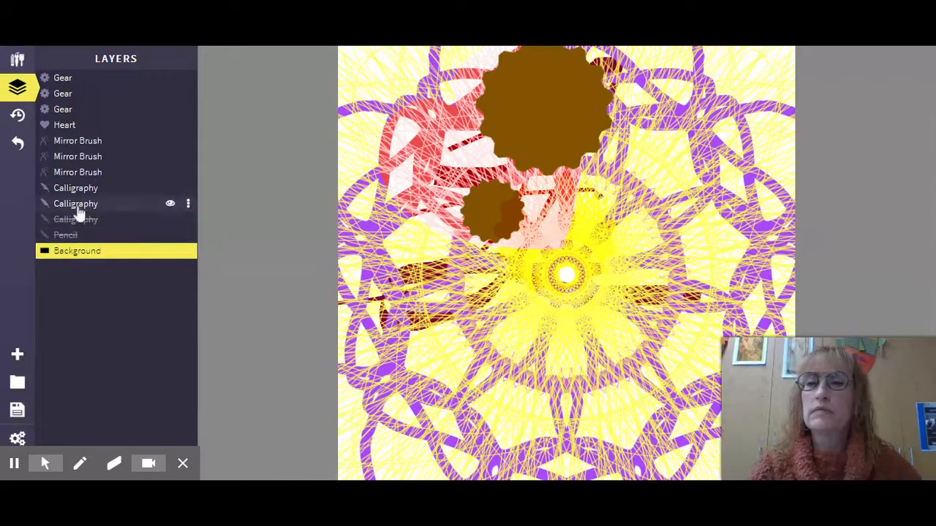
Select every layer from the topmost Gear down to the Pencil, leaving out Background, and delete them all
{"action": "left_click", "coordinate": [66, 78]}
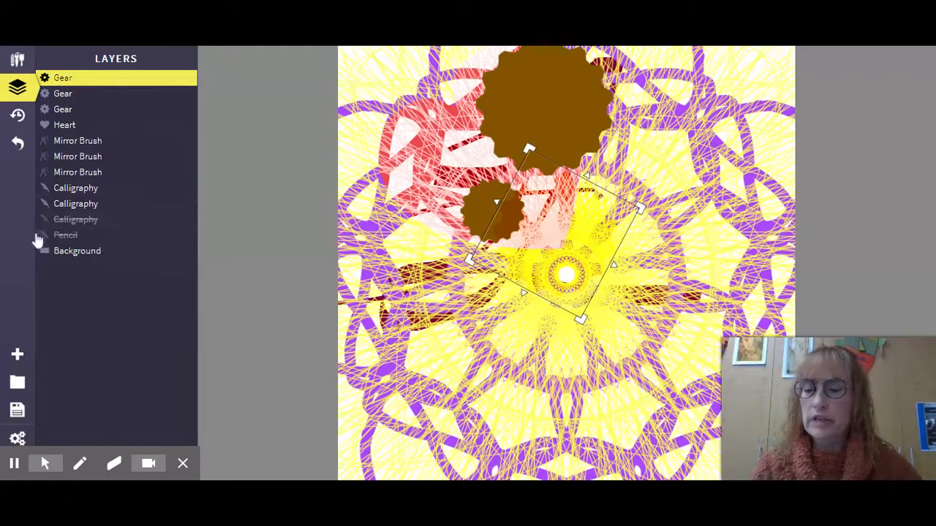
{"action": "left_click", "coordinate": [63, 159], "text": "shift"}
{"action": "left_click", "coordinate": [79, 175], "text": "shift"}
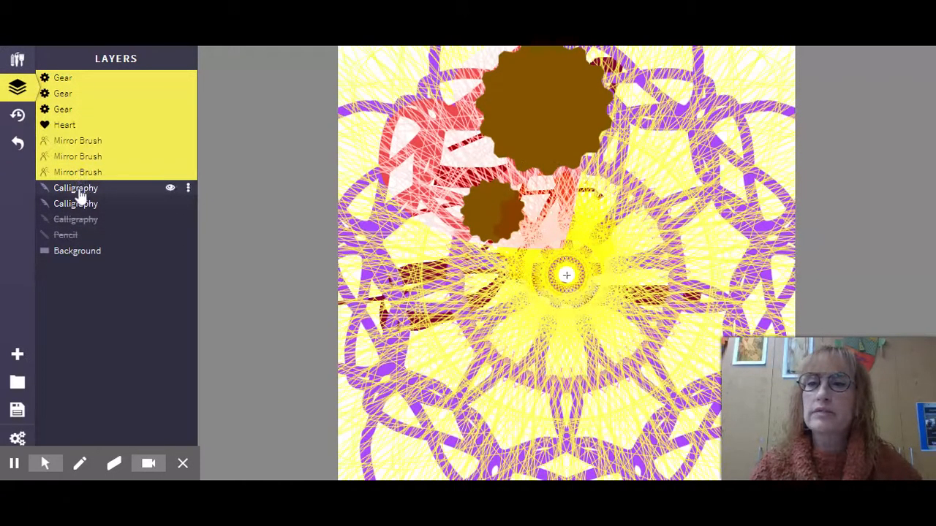
{"action": "left_click", "coordinate": [73, 237], "text": "shift"}
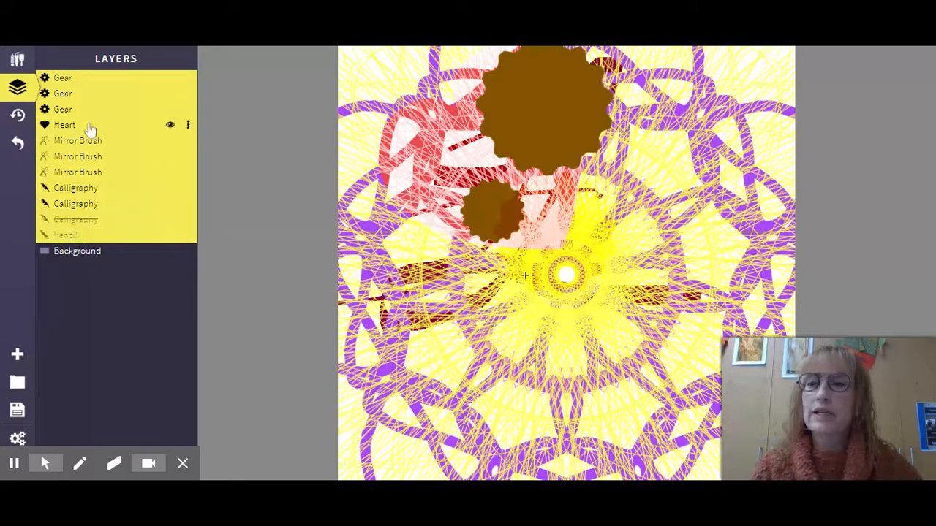
{"action": "key", "text": "Delete"}
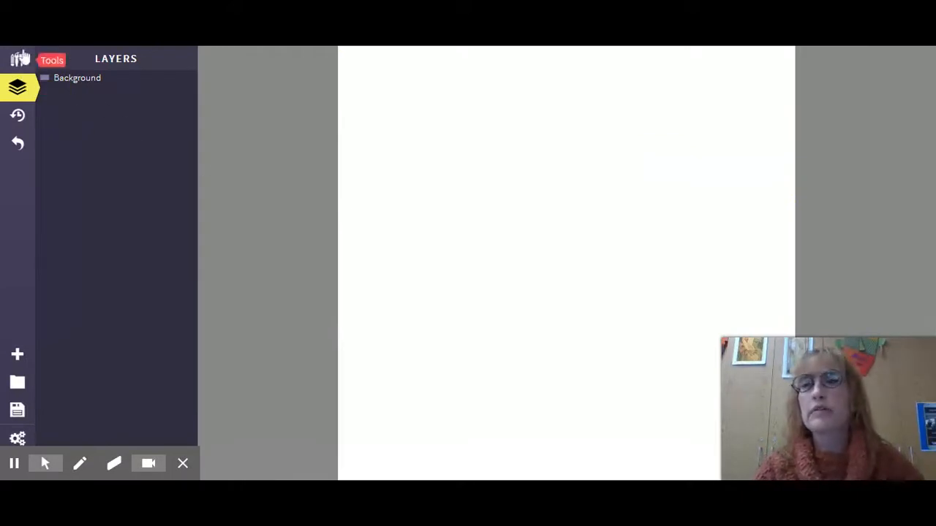
Switch to the Pen brush and set its outline colour to purple 7607d8
{"action": "left_click", "coordinate": [21, 58]}
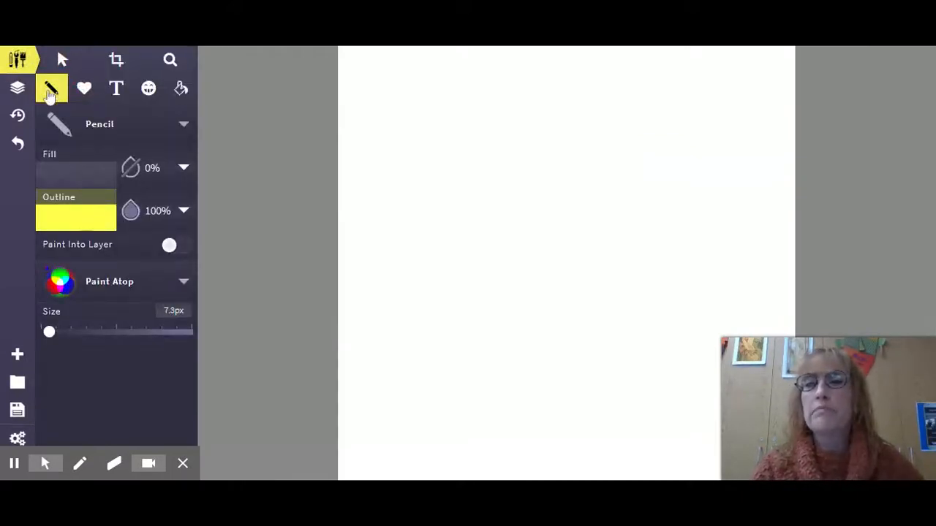
{"action": "left_click", "coordinate": [113, 139]}
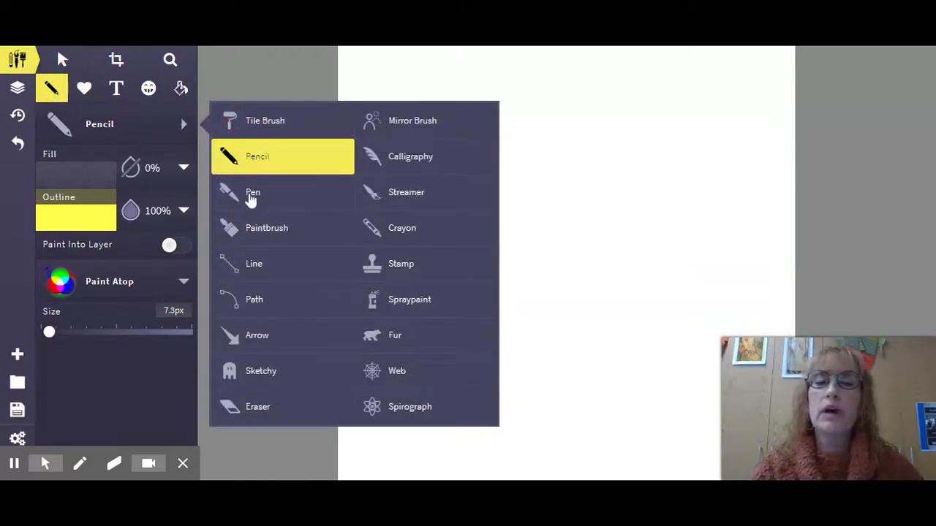
{"action": "left_click", "coordinate": [250, 196]}
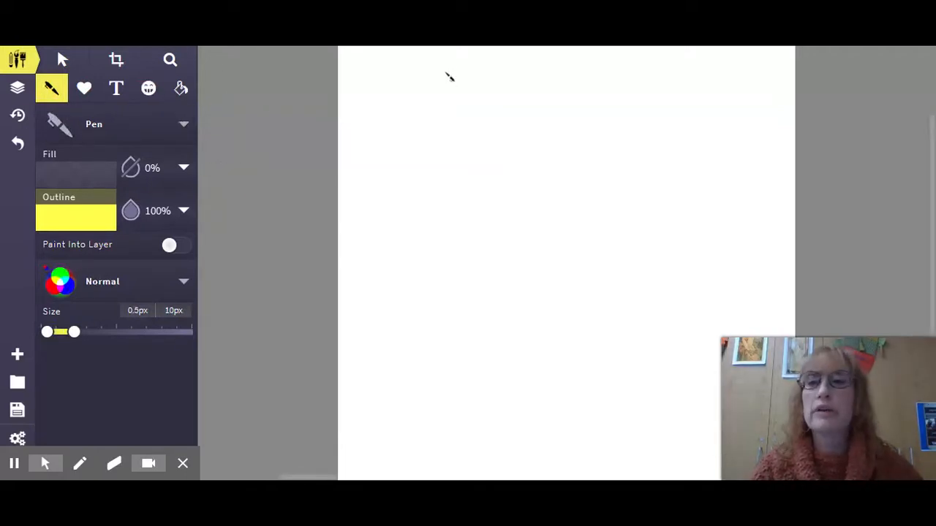
{"action": "left_click", "coordinate": [55, 229]}
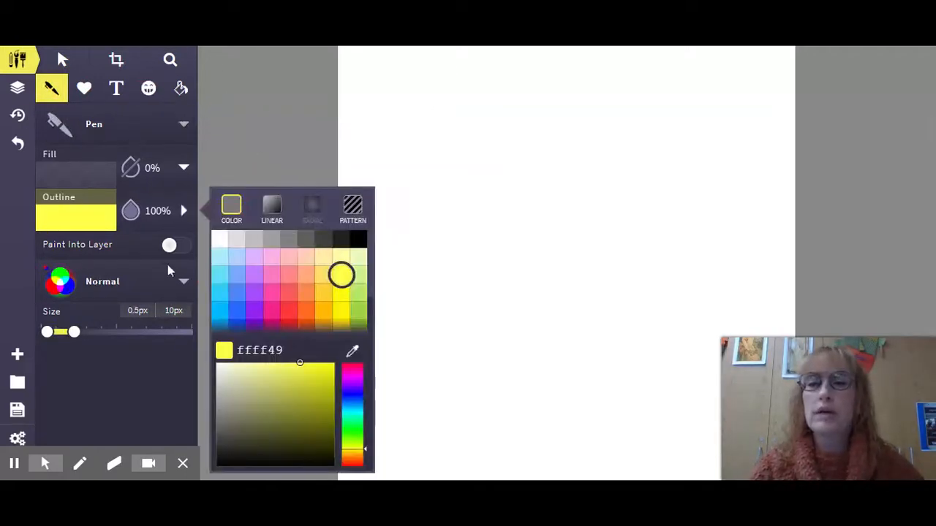
{"action": "left_click", "coordinate": [251, 327]}
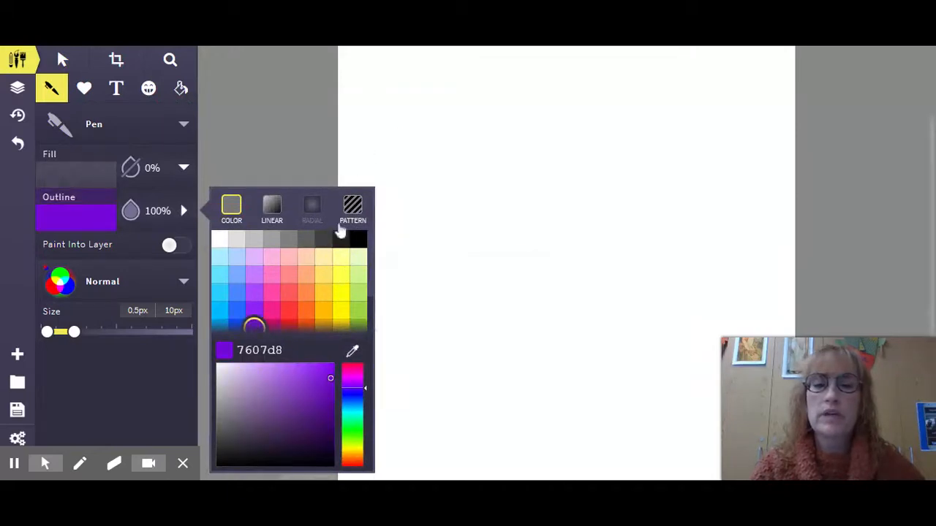
Draw a wavy purple Pen stroke near the canvas top, and more strokes below it at a maximum size of 28 px
{"action": "left_click", "coordinate": [250, 329]}
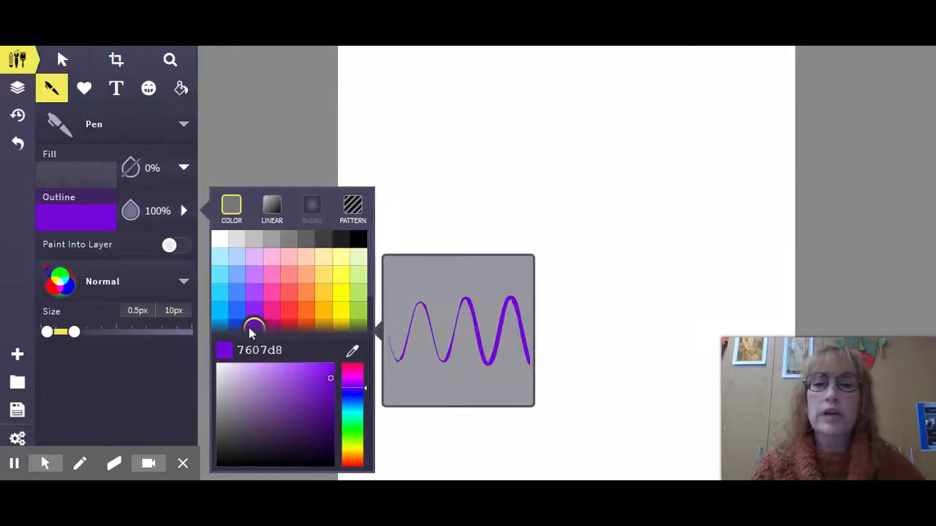
{"action": "left_click_drag", "start_coordinate": [419, 145], "coordinate": [440, 109]}
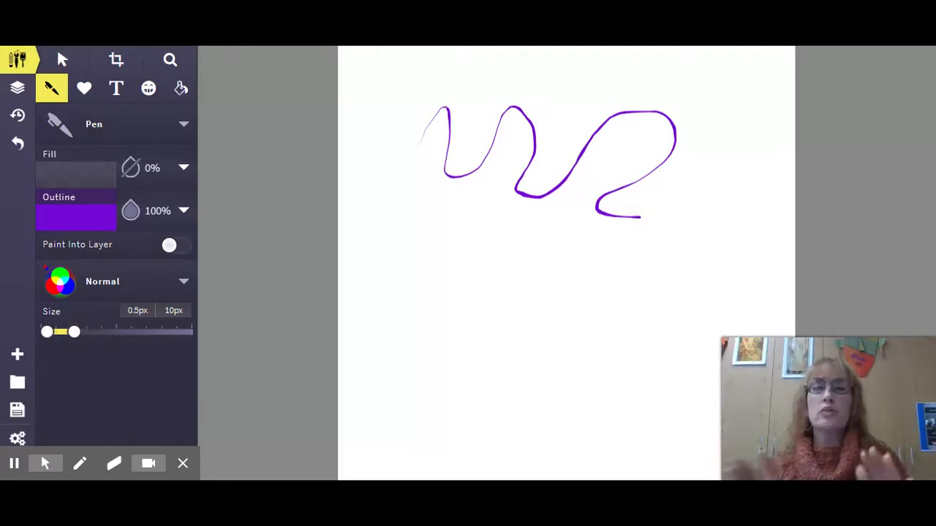
{"action": "left_click_drag", "start_coordinate": [74, 331], "coordinate": [124, 331]}
{"action": "mouse_move", "coordinate": [422, 217]}
{"action": "left_mouse_down"}
{"action": "mouse_move", "coordinate": [495, 224]}
{"action": "mouse_move", "coordinate": [515, 302]}
{"action": "mouse_move", "coordinate": [591, 198]}
{"action": "mouse_move", "coordinate": [436, 398]}
{"action": "mouse_move", "coordinate": [669, 403]}
{"action": "mouse_move", "coordinate": [485, 136]}
{"action": "mouse_move", "coordinate": [212, 272]}
{"action": "mouse_move", "coordinate": [583, 260]}
{"action": "left_mouse_up"}
{"action": "mouse_move", "coordinate": [566, 302]}
{"action": "left_mouse_down"}
{"action": "mouse_move", "coordinate": [812, 219]}
{"action": "mouse_move", "coordinate": [548, 259]}
{"action": "left_mouse_up"}
{"action": "mouse_move", "coordinate": [6, 428]}
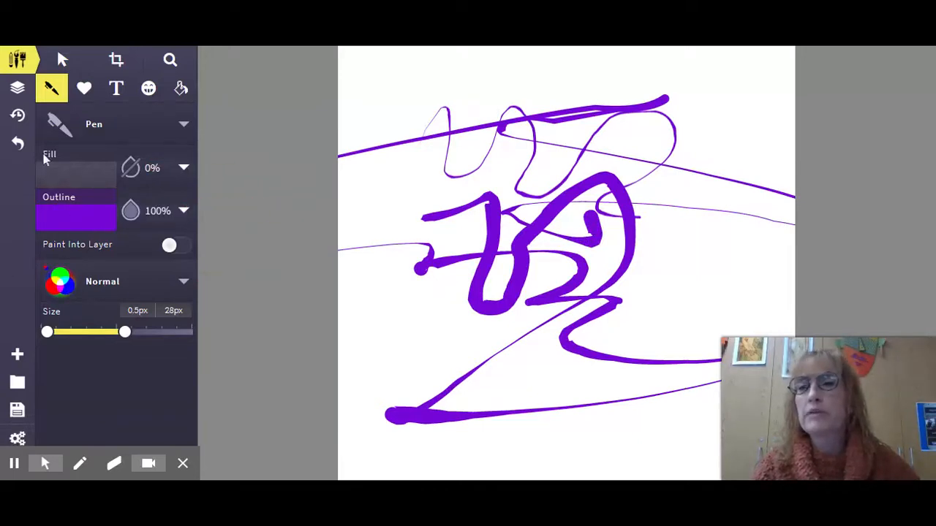
Paint a long winding stroke across the canvas using the Tile Brush with a rainbow linear gradient outline
{"action": "left_click", "coordinate": [94, 127]}
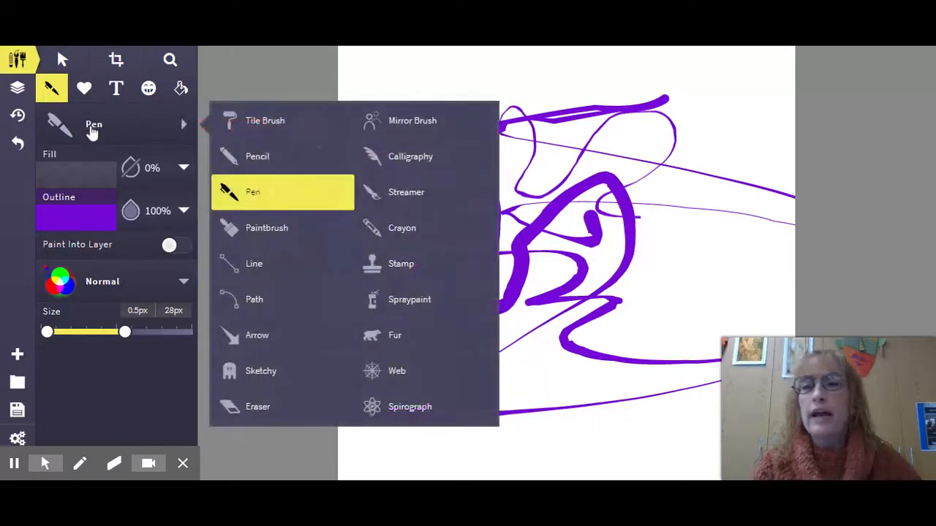
{"action": "left_click", "coordinate": [264, 122]}
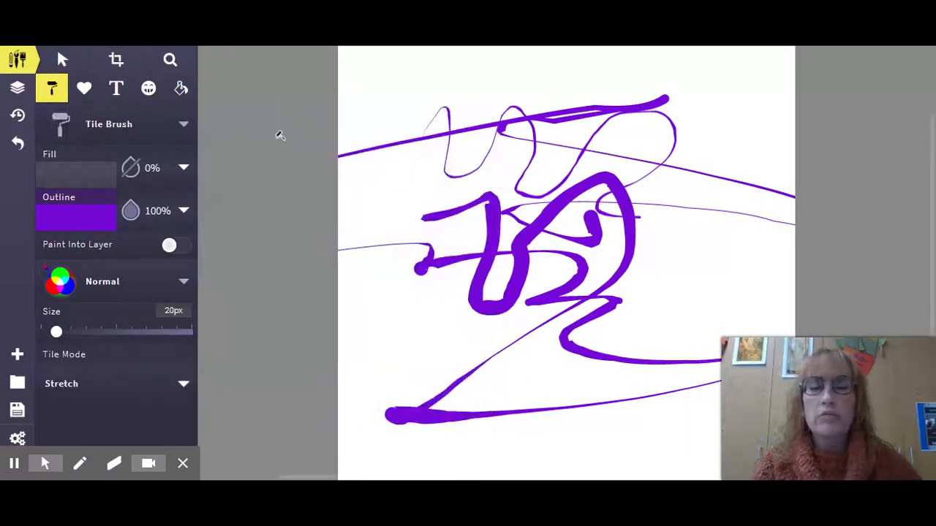
{"action": "left_click", "coordinate": [76, 219]}
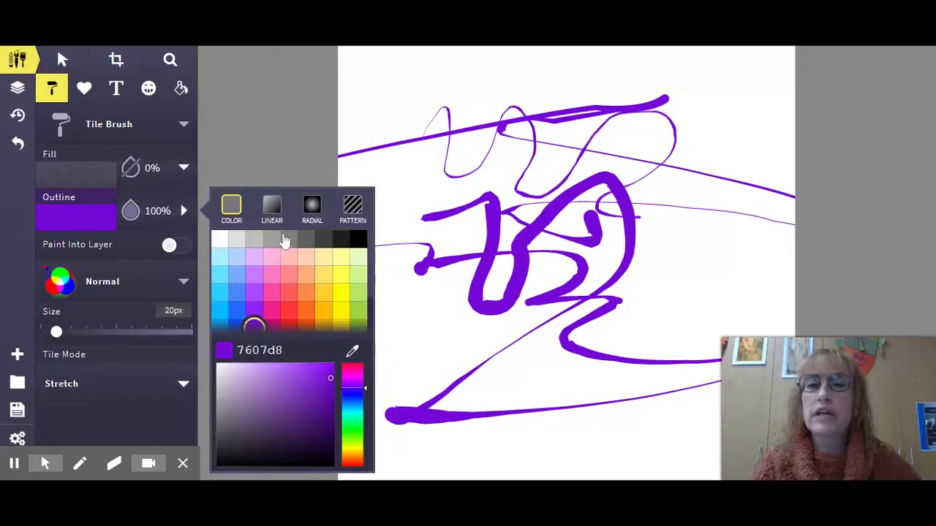
{"action": "left_click", "coordinate": [312, 207]}
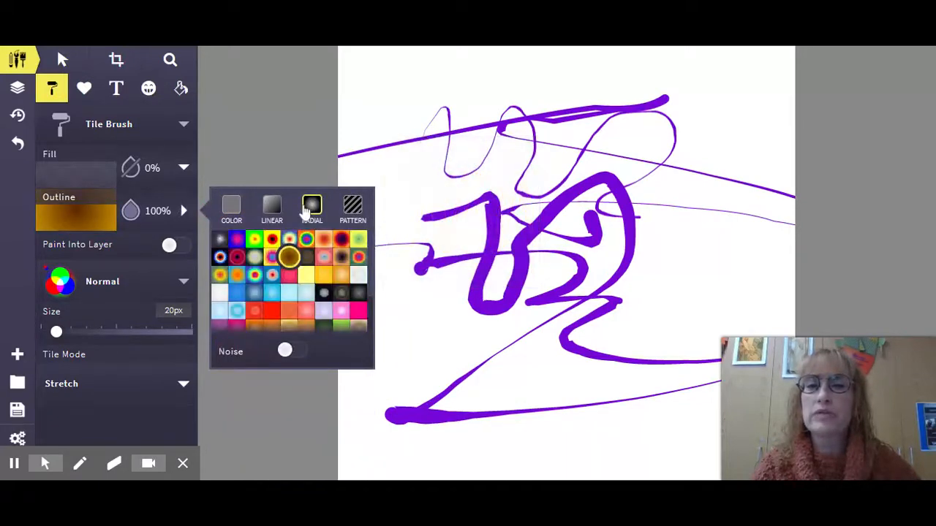
{"action": "left_click", "coordinate": [269, 208]}
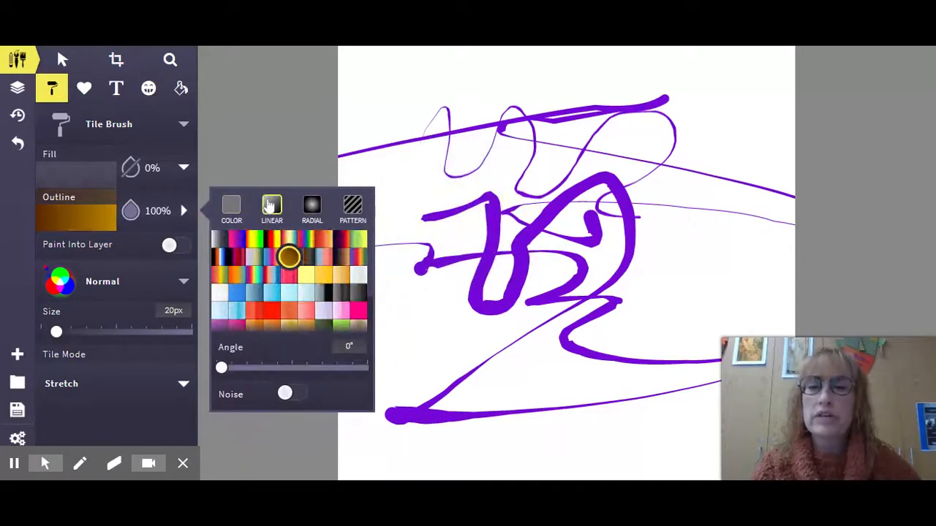
{"action": "left_click", "coordinate": [291, 239]}
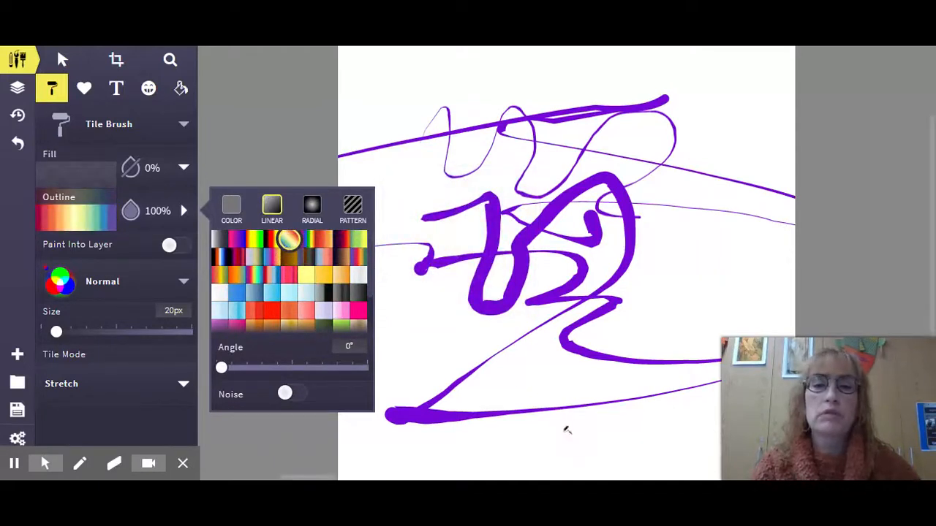
{"action": "mouse_move", "coordinate": [413, 356]}
{"action": "left_mouse_down"}
{"action": "mouse_move", "coordinate": [553, 164]}
{"action": "mouse_move", "coordinate": [604, 410]}
{"action": "mouse_move", "coordinate": [717, 366]}
{"action": "mouse_move", "coordinate": [676, 110]}
{"action": "mouse_move", "coordinate": [461, 344]}
{"action": "mouse_move", "coordinate": [438, 415]}
{"action": "left_mouse_up"}
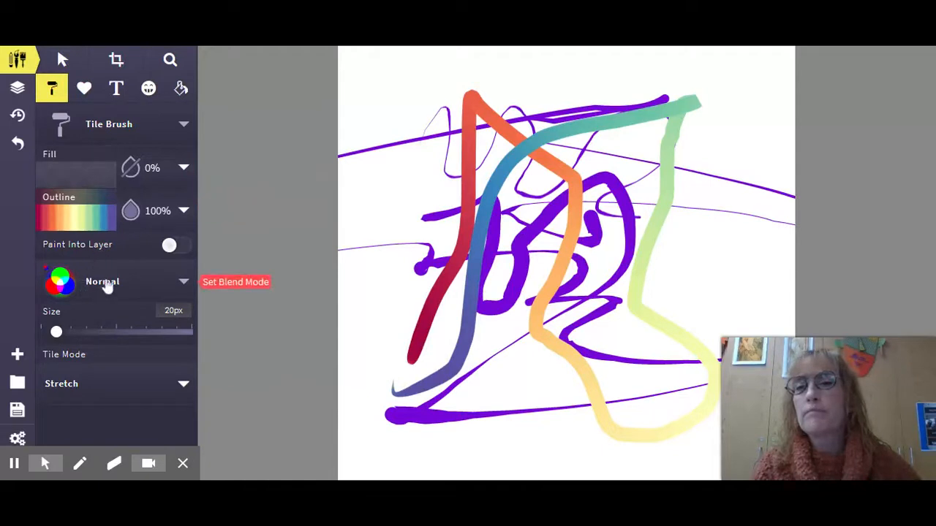
Set the Tile Brush fill to solid light grey dfdfdf and paint another large winding stroke over the canvas
{"action": "left_click", "coordinate": [84, 179]}
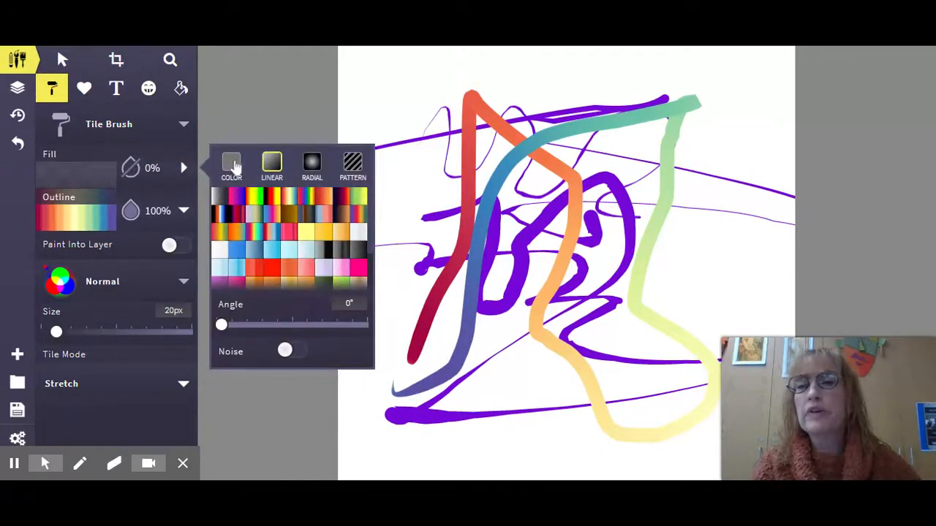
{"action": "left_click", "coordinate": [231, 164]}
{"action": "left_click", "coordinate": [236, 197]}
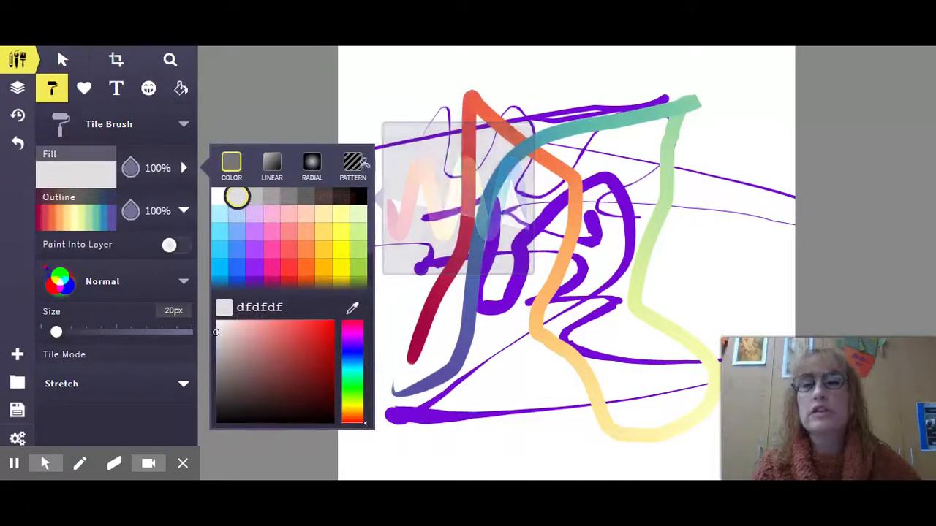
{"action": "mouse_move", "coordinate": [429, 267]}
{"action": "left_mouse_down"}
{"action": "mouse_move", "coordinate": [516, 221]}
{"action": "mouse_move", "coordinate": [543, 281]}
{"action": "mouse_move", "coordinate": [623, 321]}
{"action": "mouse_move", "coordinate": [831, 279]}
{"action": "mouse_move", "coordinate": [787, 115]}
{"action": "mouse_move", "coordinate": [661, 68]}
{"action": "mouse_move", "coordinate": [529, 117]}
{"action": "mouse_move", "coordinate": [494, 161]}
{"action": "mouse_move", "coordinate": [586, 206]}
{"action": "mouse_move", "coordinate": [517, 122]}
{"action": "mouse_move", "coordinate": [344, 54]}
{"action": "mouse_move", "coordinate": [324, 77]}
{"action": "mouse_move", "coordinate": [403, 203]}
{"action": "mouse_move", "coordinate": [419, 309]}
{"action": "mouse_move", "coordinate": [399, 416]}
{"action": "mouse_move", "coordinate": [472, 436]}
{"action": "mouse_move", "coordinate": [489, 415]}
{"action": "left_mouse_up"}
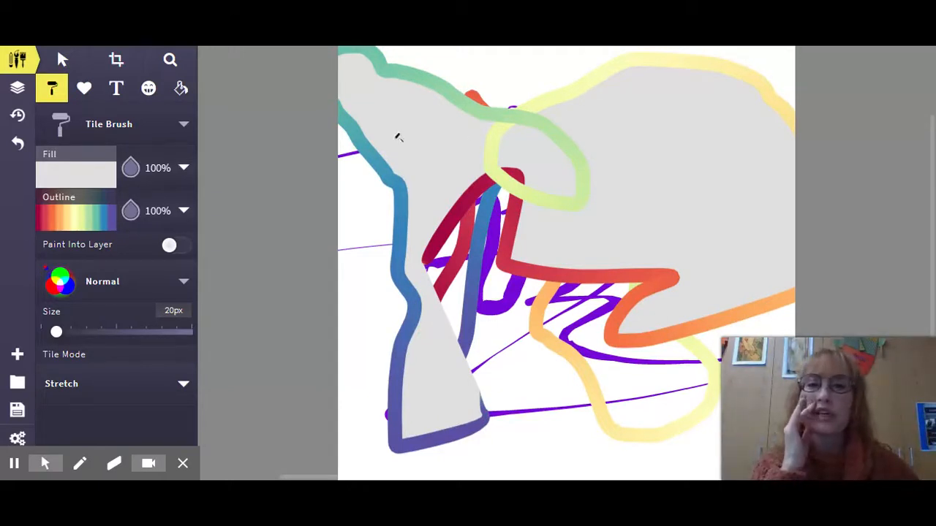
Select the grey-filled Tile Brush stroke, reduce its fill opacity to 0% and set its size to 81 px
{"action": "left_click", "coordinate": [61, 59]}
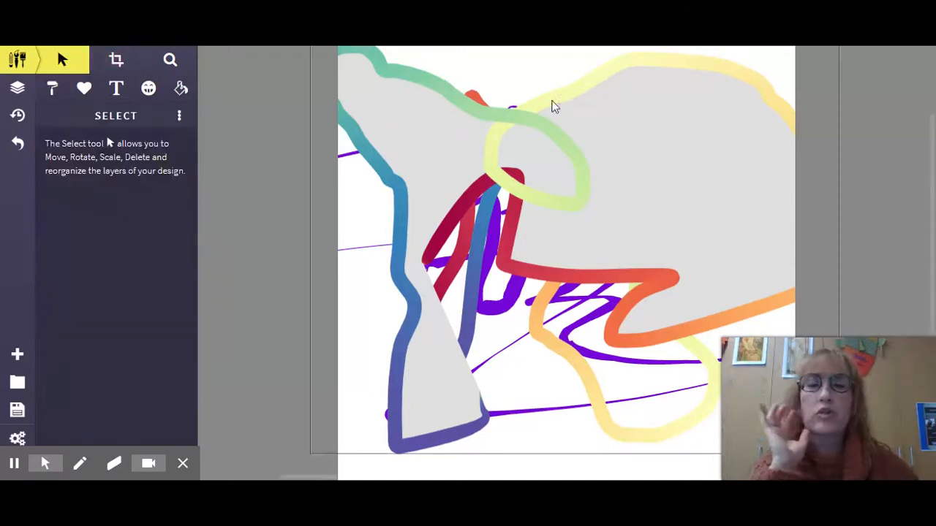
{"action": "left_click", "coordinate": [477, 114]}
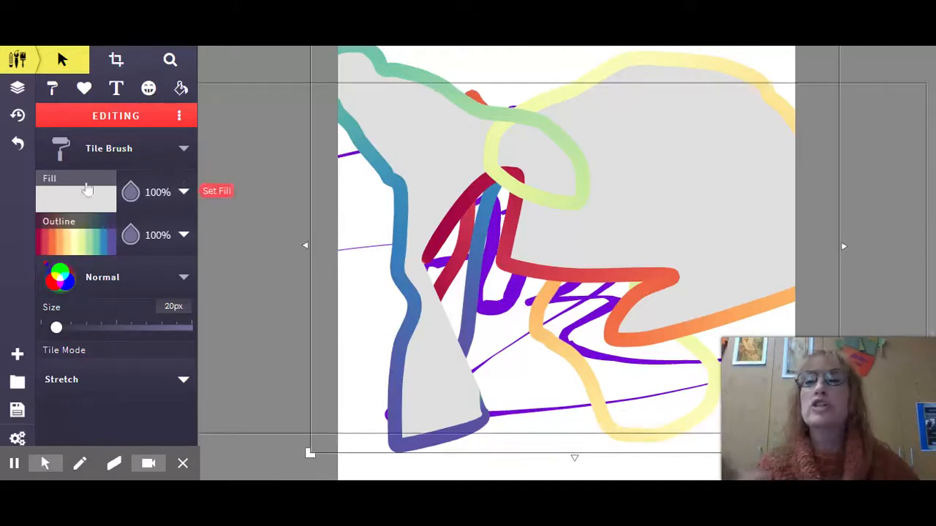
{"action": "left_click", "coordinate": [75, 203]}
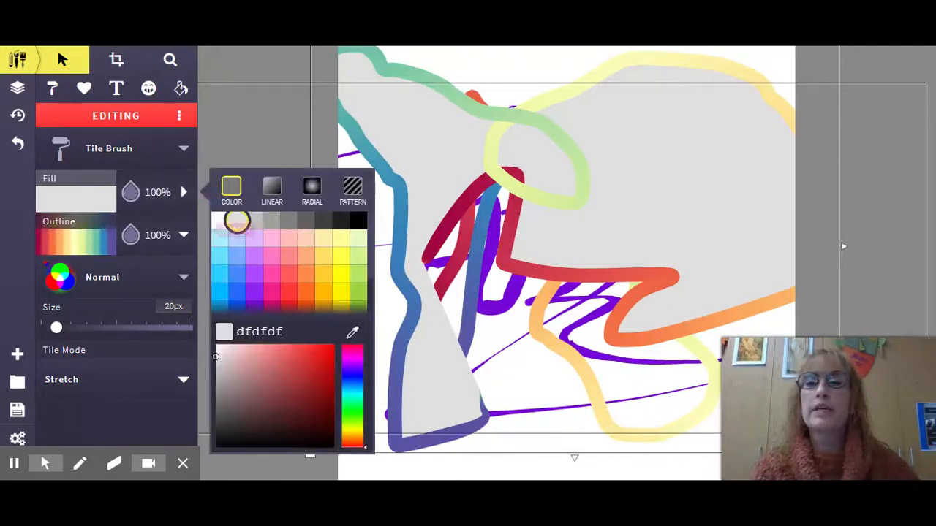
{"action": "left_click", "coordinate": [130, 190]}
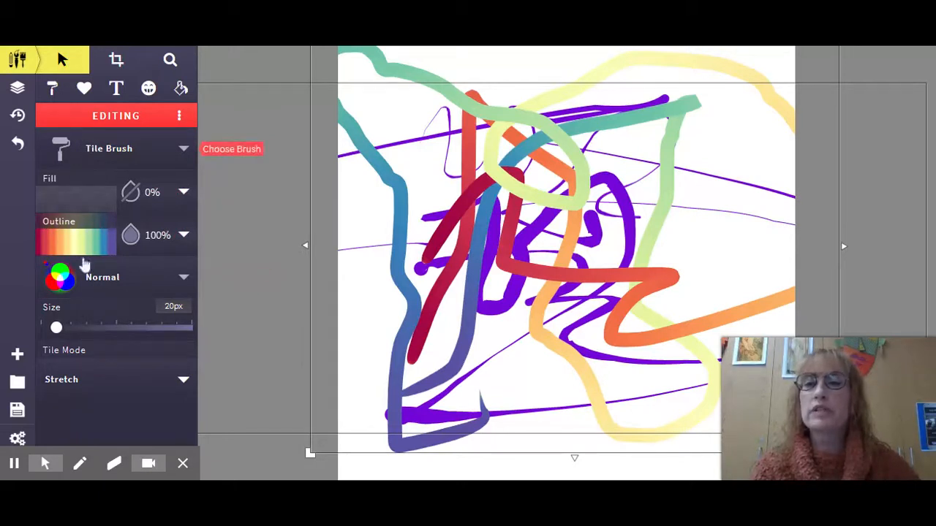
{"action": "left_click", "coordinate": [91, 328]}
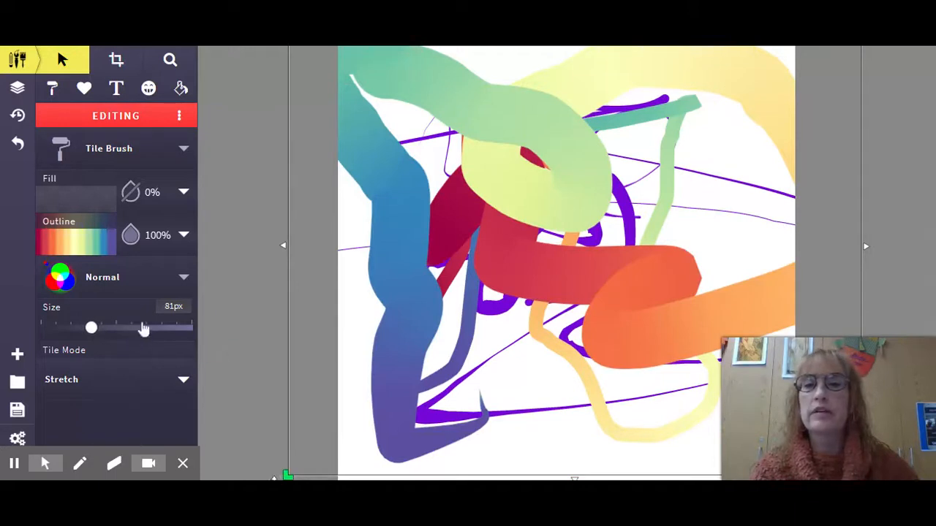
{"action": "left_click", "coordinate": [183, 381]}
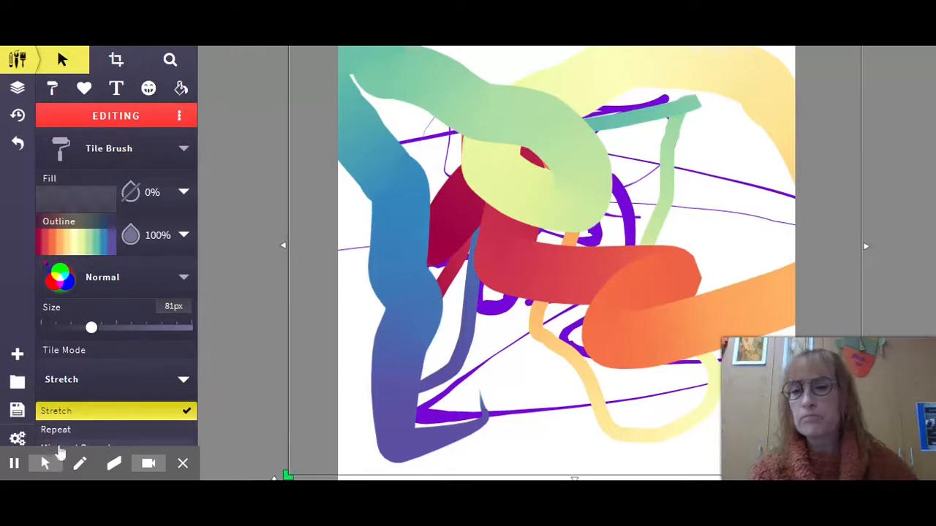
{"action": "mouse_move", "coordinate": [127, 456]}
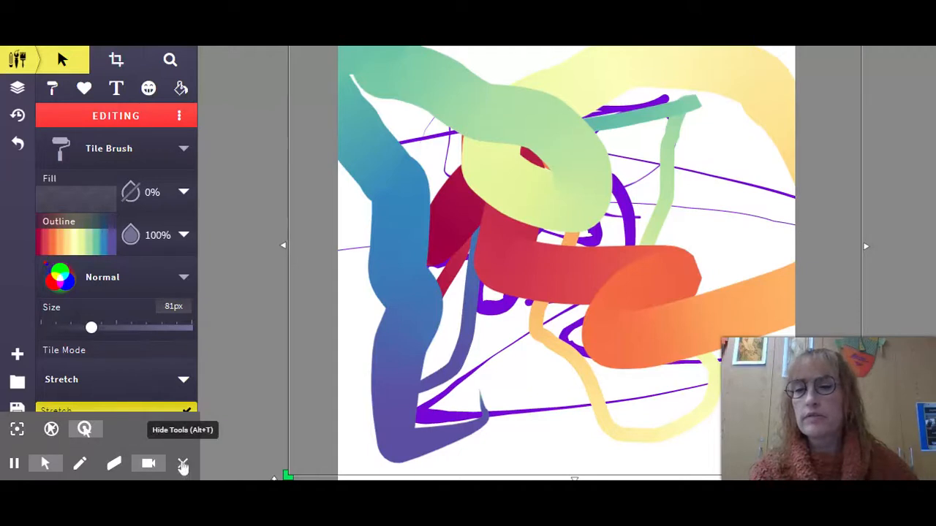
{"action": "left_click", "coordinate": [118, 435]}
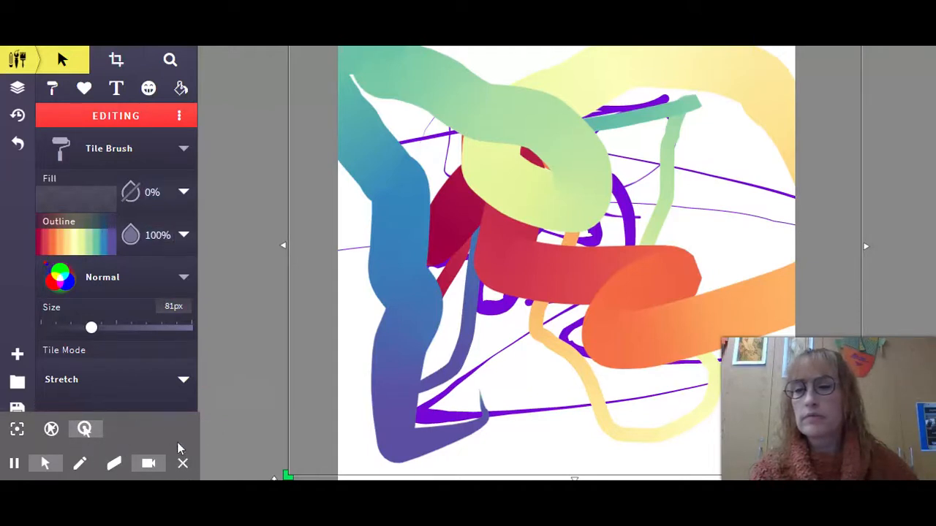
{"action": "left_click", "coordinate": [183, 463]}
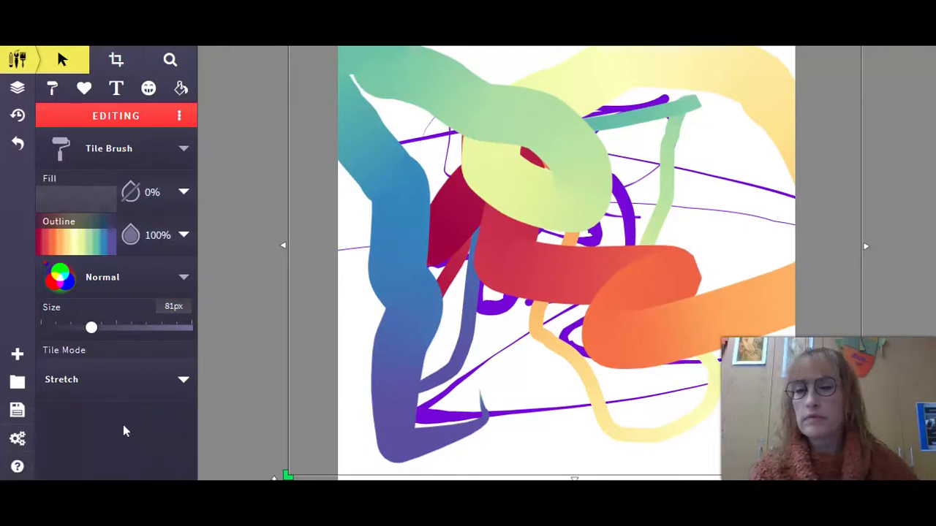
Try the Repeat tile mode on the selected stroke, and change it to Mirrored Repeat
{"action": "left_click", "coordinate": [86, 383]}
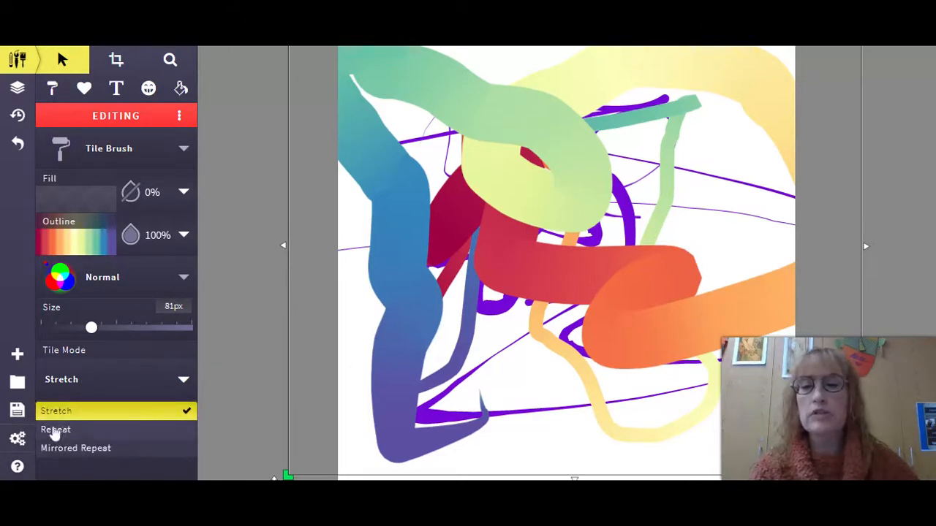
{"action": "left_click", "coordinate": [57, 431]}
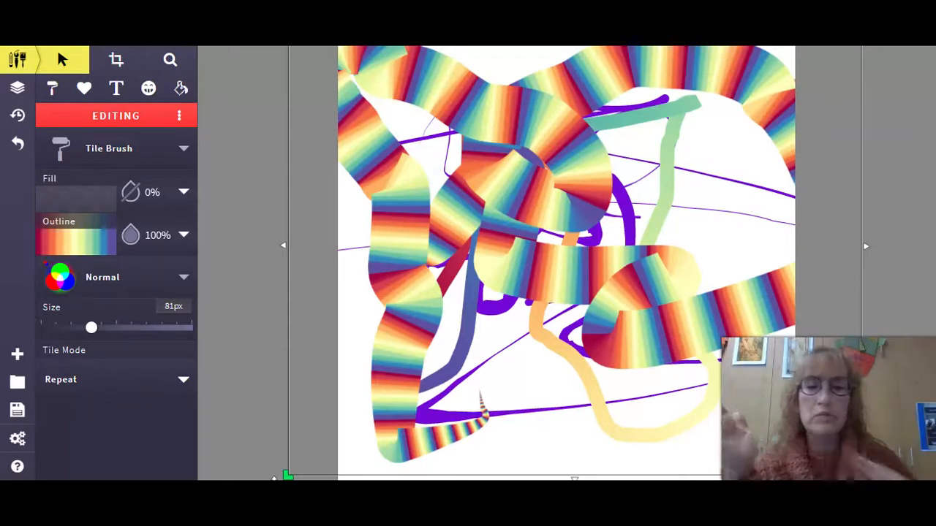
{"action": "left_click", "coordinate": [65, 382]}
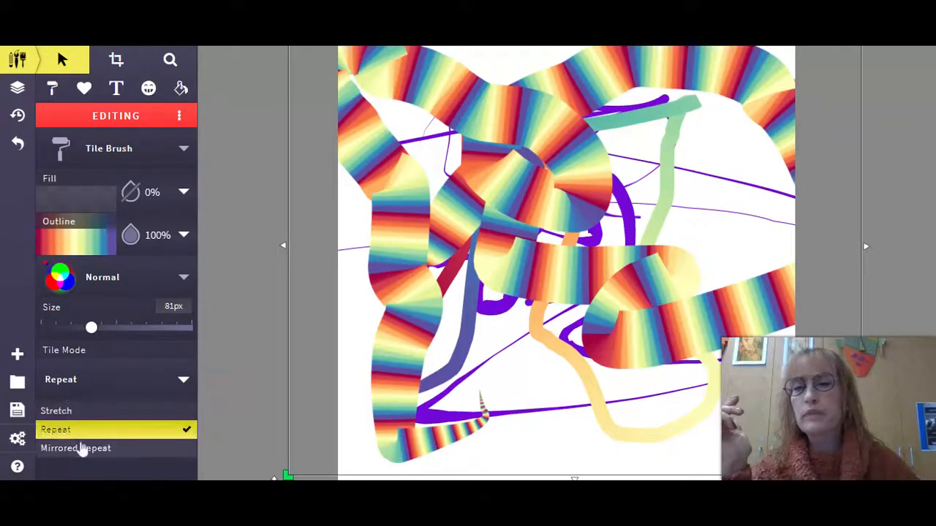
{"action": "left_click", "coordinate": [80, 446]}
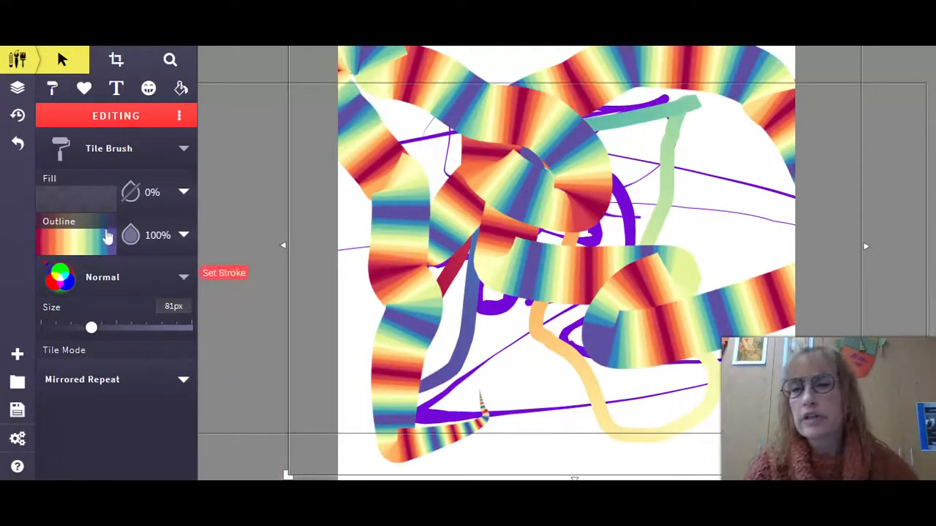
Try a radial gradient and the green floral pattern as the selected stroke's outline, with the size at 80 px
{"action": "left_click", "coordinate": [67, 245]}
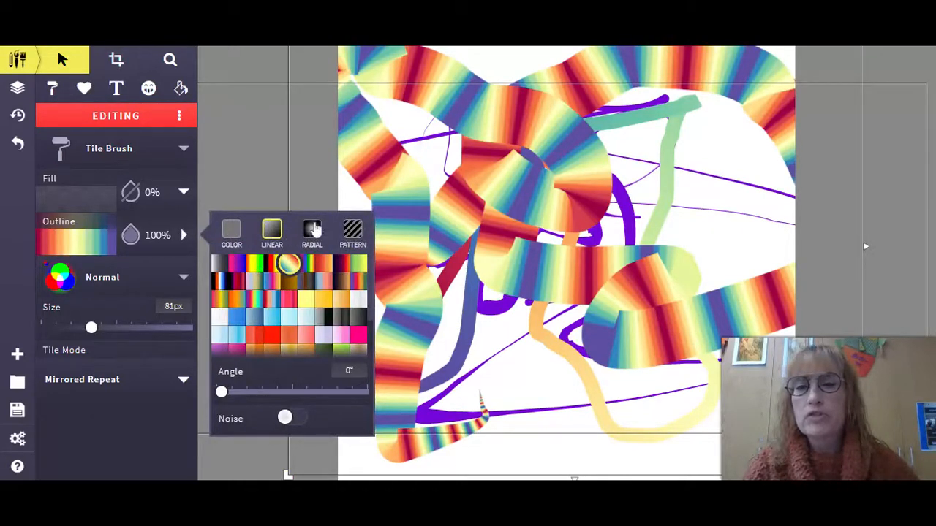
{"action": "left_click", "coordinate": [312, 231]}
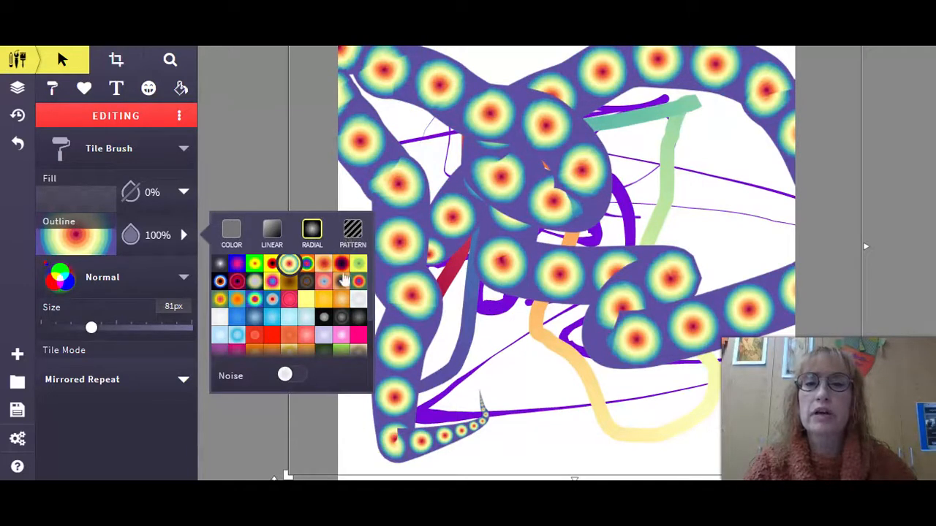
{"action": "left_click", "coordinate": [351, 232]}
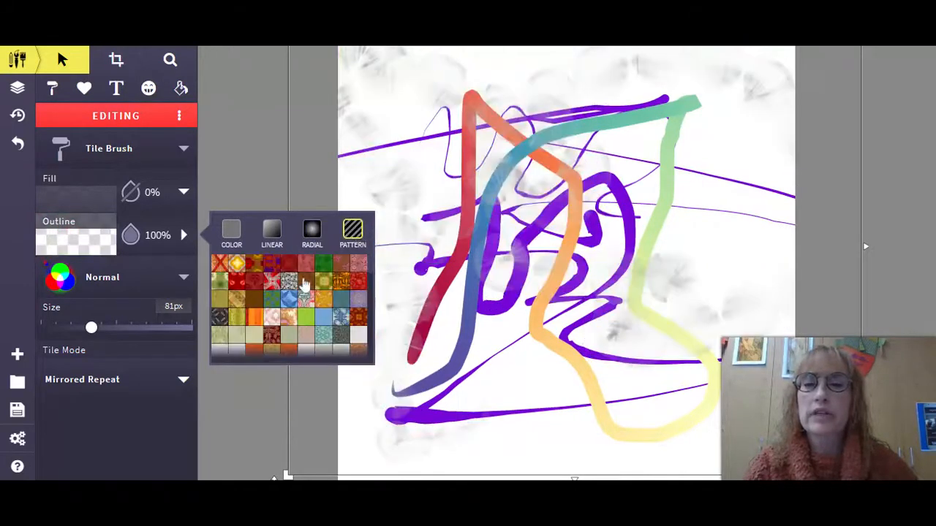
{"action": "left_click", "coordinate": [323, 282]}
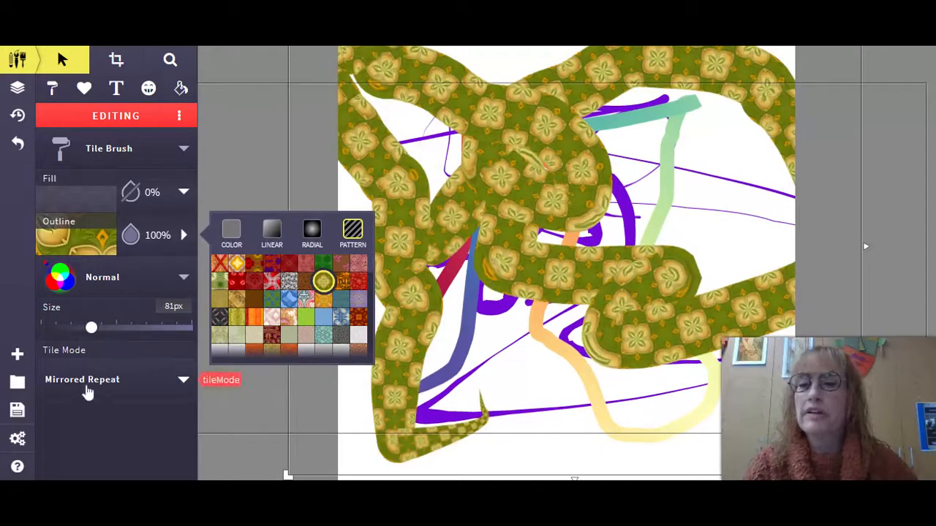
{"action": "mouse_move", "coordinate": [91, 328]}
{"action": "left_mouse_down"}
{"action": "mouse_move", "coordinate": [45, 331]}
{"action": "mouse_move", "coordinate": [150, 333]}
{"action": "mouse_move", "coordinate": [90, 334]}
{"action": "left_mouse_up"}
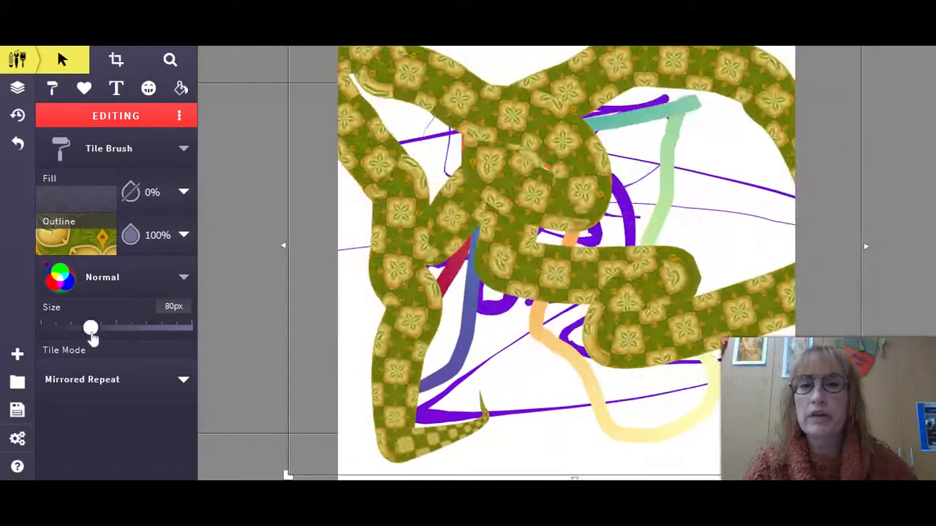
Set the selected stroke's outline to solid pink ff79c2 and its size to 16 px
{"action": "left_click", "coordinate": [86, 247]}
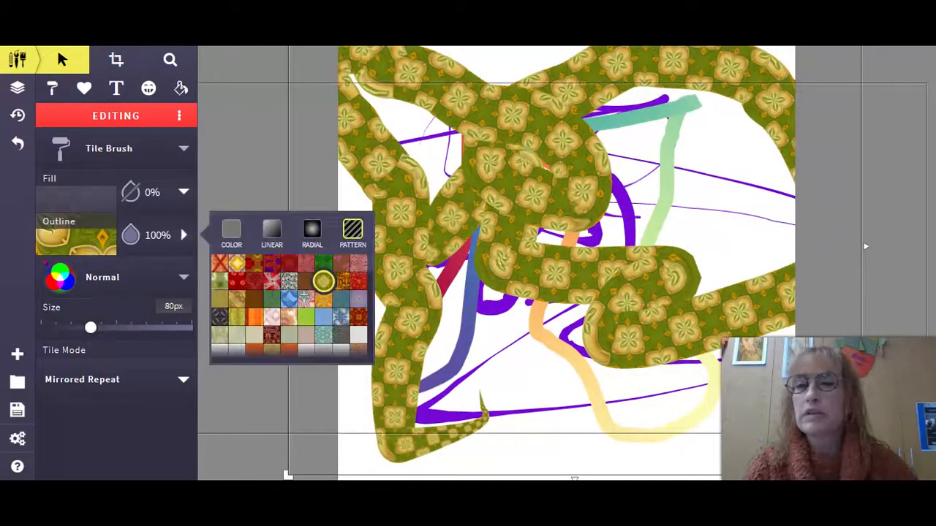
{"action": "left_click", "coordinate": [236, 241]}
{"action": "left_click", "coordinate": [271, 276]}
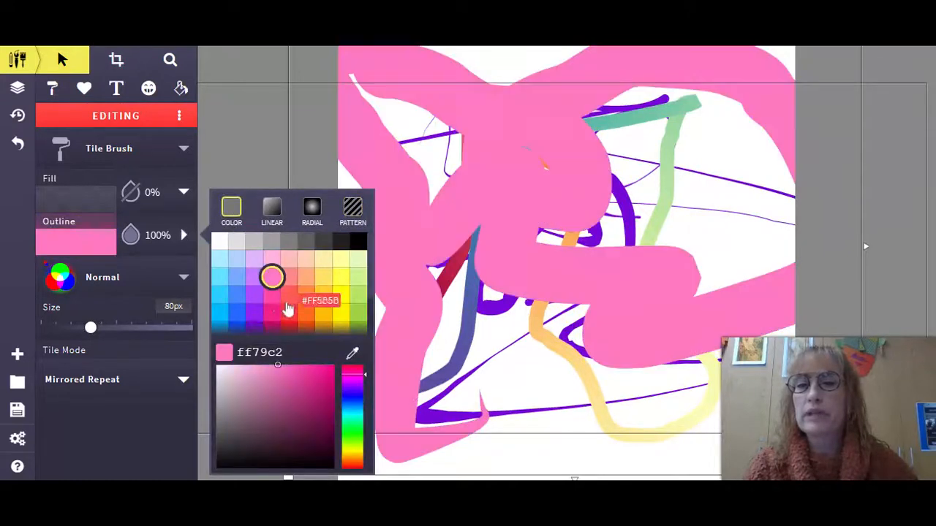
{"action": "left_click_drag", "start_coordinate": [90, 327], "coordinate": [50, 325]}
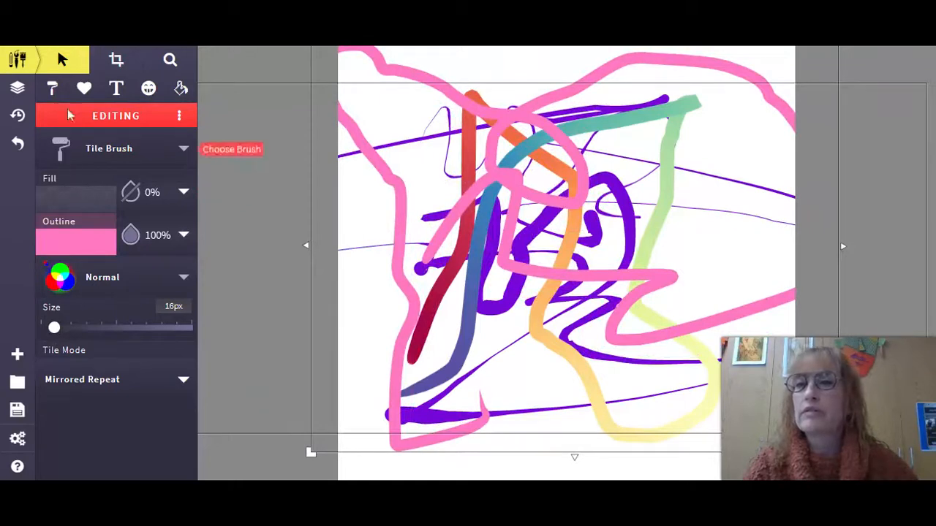
Change the selected Tile Brush stroke to the Streamer brush with a light blue b5d0ff outline, and deselect it
{"action": "left_click", "coordinate": [99, 150]}
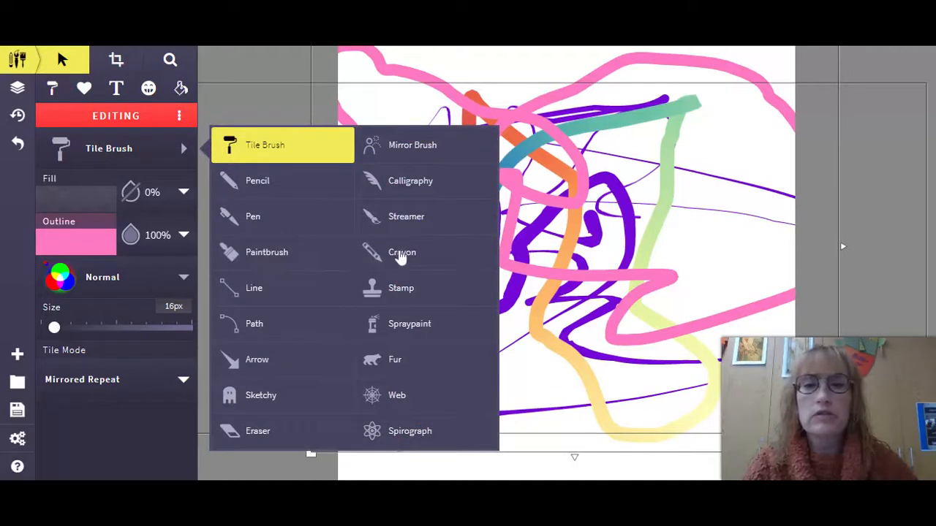
{"action": "left_click", "coordinate": [412, 231]}
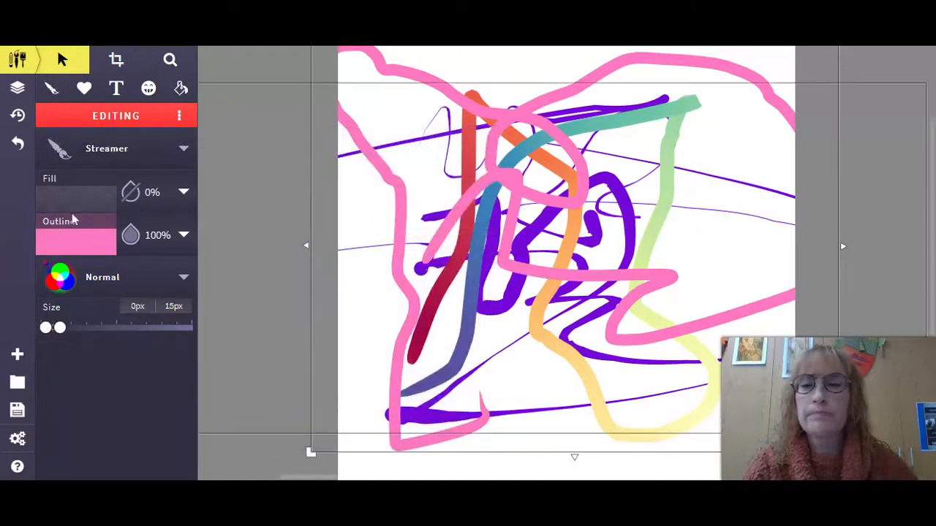
{"action": "left_click", "coordinate": [66, 242]}
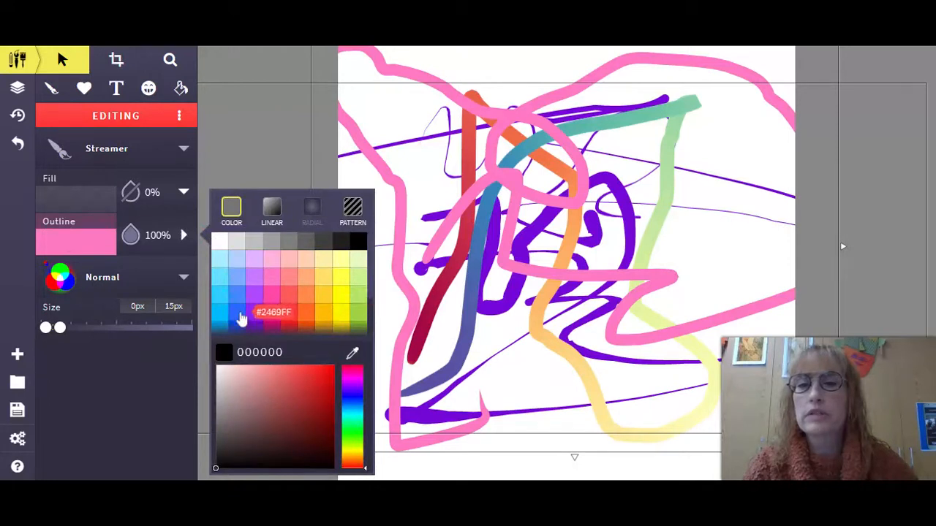
{"action": "left_click", "coordinate": [236, 260]}
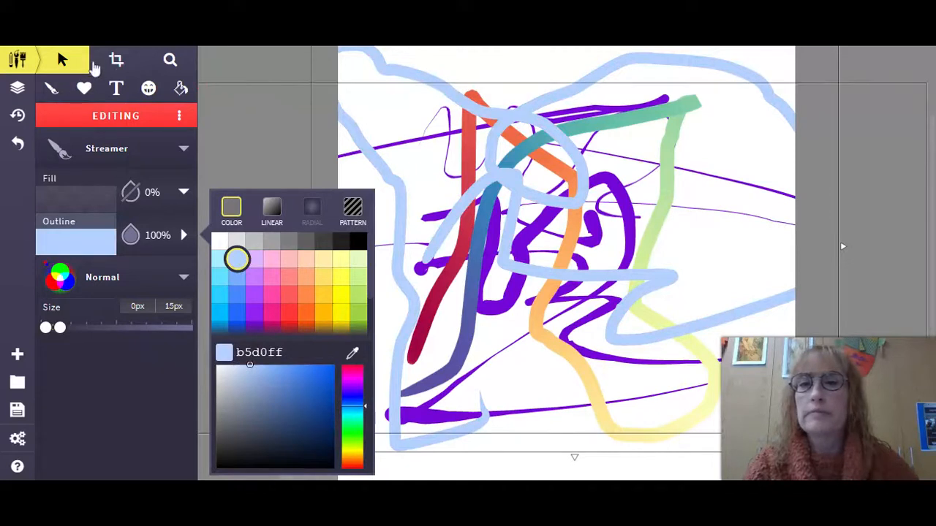
{"action": "left_click", "coordinate": [286, 73]}
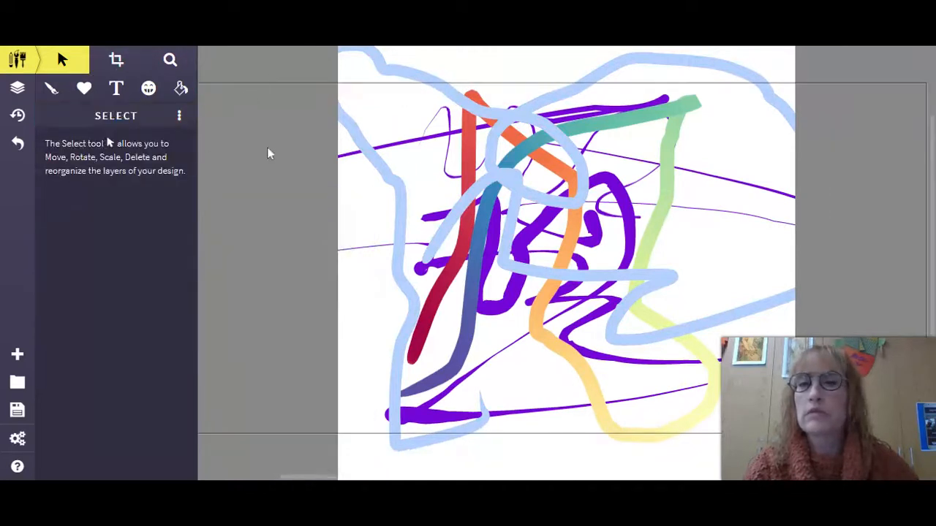
{"action": "left_click", "coordinate": [257, 221]}
{"action": "left_click", "coordinate": [265, 62]}
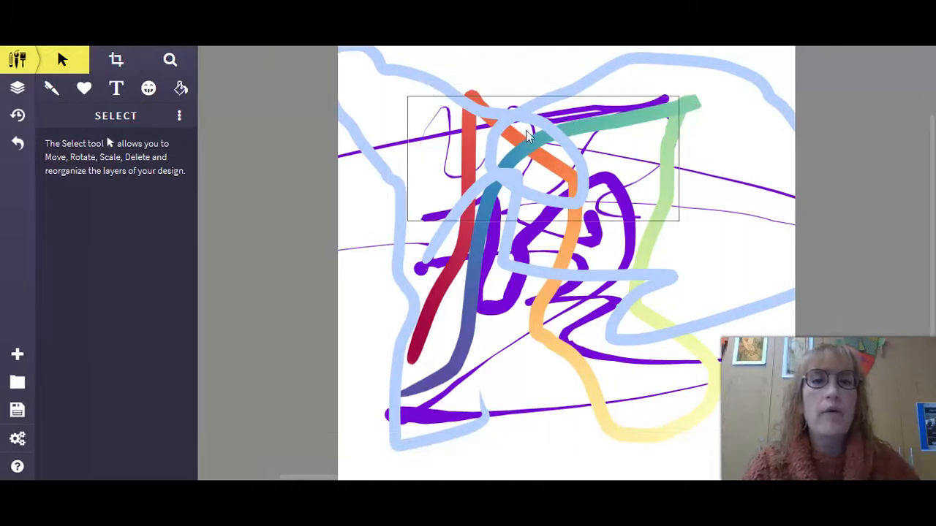
Draw a long winding purple stroke across the upper canvas with the Streamer brush at 0 to 15 px
{"action": "left_click", "coordinate": [49, 89]}
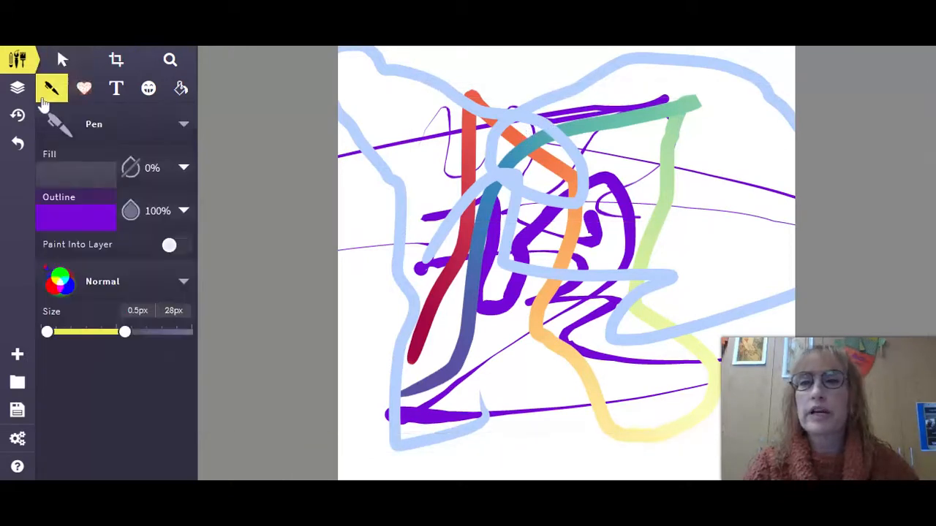
{"action": "left_click", "coordinate": [87, 125]}
{"action": "left_click", "coordinate": [442, 199]}
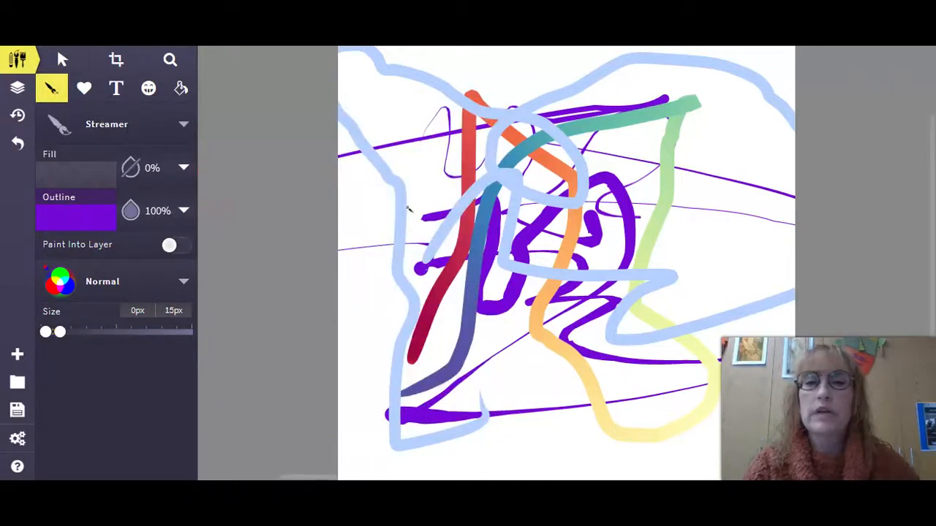
{"action": "mouse_move", "coordinate": [462, 169]}
{"action": "left_mouse_down"}
{"action": "mouse_move", "coordinate": [628, 195]}
{"action": "mouse_move", "coordinate": [514, 220]}
{"action": "mouse_move", "coordinate": [434, 278]}
{"action": "mouse_move", "coordinate": [590, 207]}
{"action": "mouse_move", "coordinate": [766, 178]}
{"action": "mouse_move", "coordinate": [746, 126]}
{"action": "mouse_move", "coordinate": [556, 94]}
{"action": "mouse_move", "coordinate": [405, 122]}
{"action": "mouse_move", "coordinate": [379, 113]}
{"action": "left_mouse_up"}
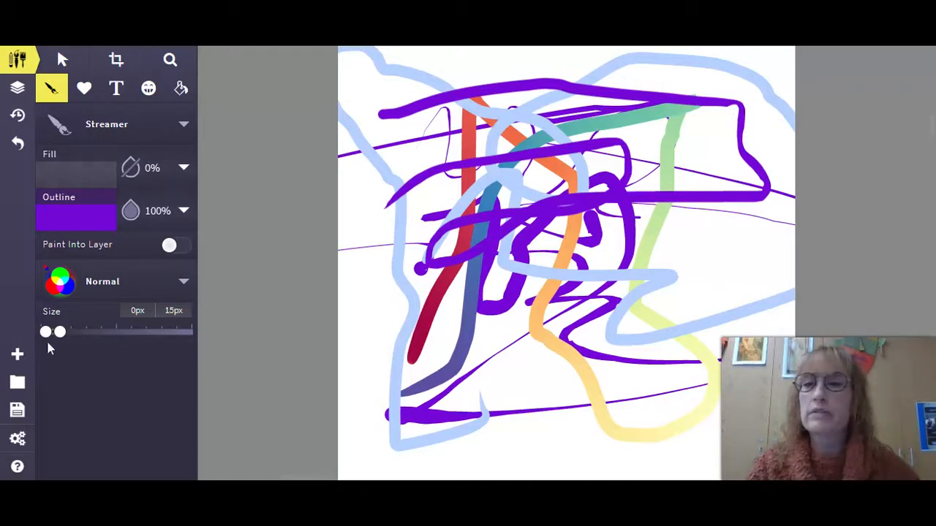
Set the Streamer's maximum size to 118 px and draw looping purple strokes across the canvas
{"action": "left_click_drag", "start_coordinate": [61, 333], "coordinate": [106, 334]}
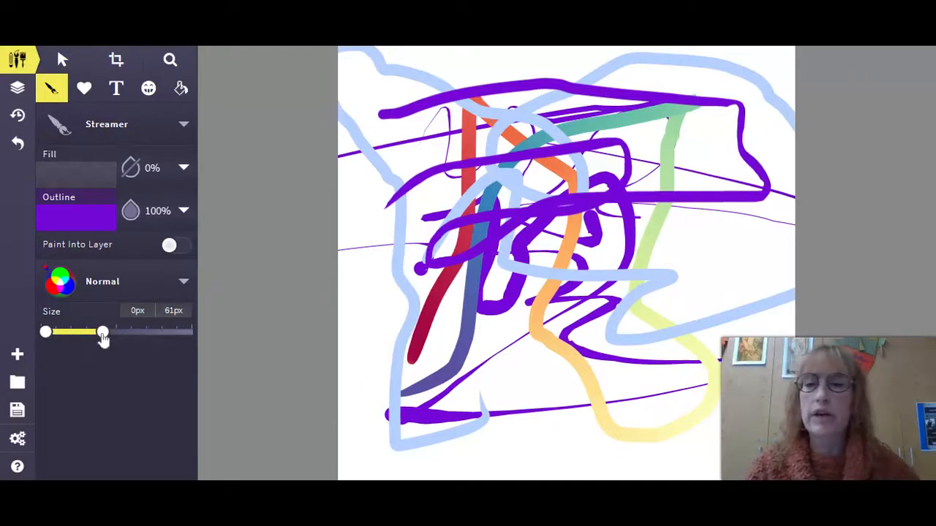
{"action": "left_click_drag", "start_coordinate": [104, 334], "coordinate": [158, 334]}
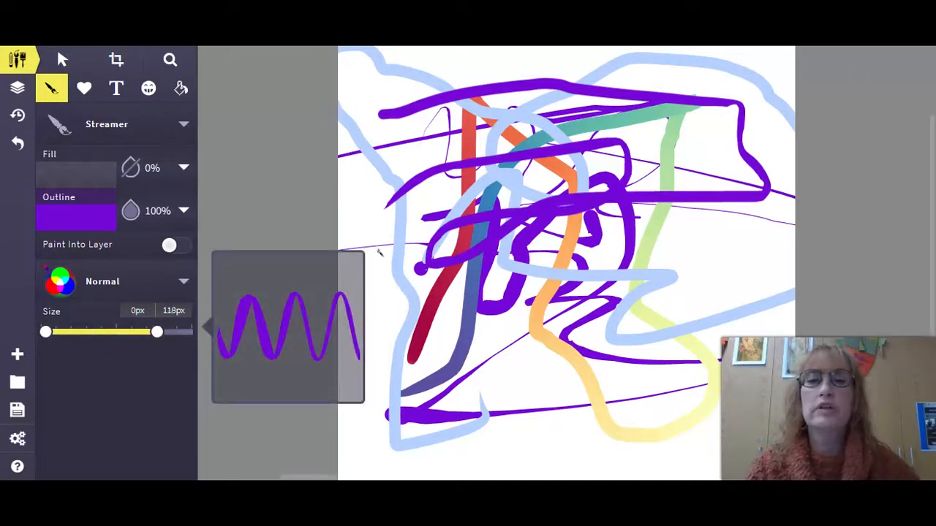
{"action": "mouse_move", "coordinate": [381, 252]}
{"action": "left_mouse_down"}
{"action": "mouse_move", "coordinate": [455, 219]}
{"action": "mouse_move", "coordinate": [535, 290]}
{"action": "mouse_move", "coordinate": [585, 374]}
{"action": "mouse_move", "coordinate": [641, 362]}
{"action": "mouse_move", "coordinate": [789, 157]}
{"action": "mouse_move", "coordinate": [723, 337]}
{"action": "mouse_move", "coordinate": [528, 310]}
{"action": "mouse_move", "coordinate": [373, 399]}
{"action": "mouse_move", "coordinate": [476, 426]}
{"action": "mouse_move", "coordinate": [468, 461]}
{"action": "mouse_move", "coordinate": [488, 257]}
{"action": "left_mouse_up"}
{"action": "left_click_drag", "start_coordinate": [617, 364], "coordinate": [671, 458]}
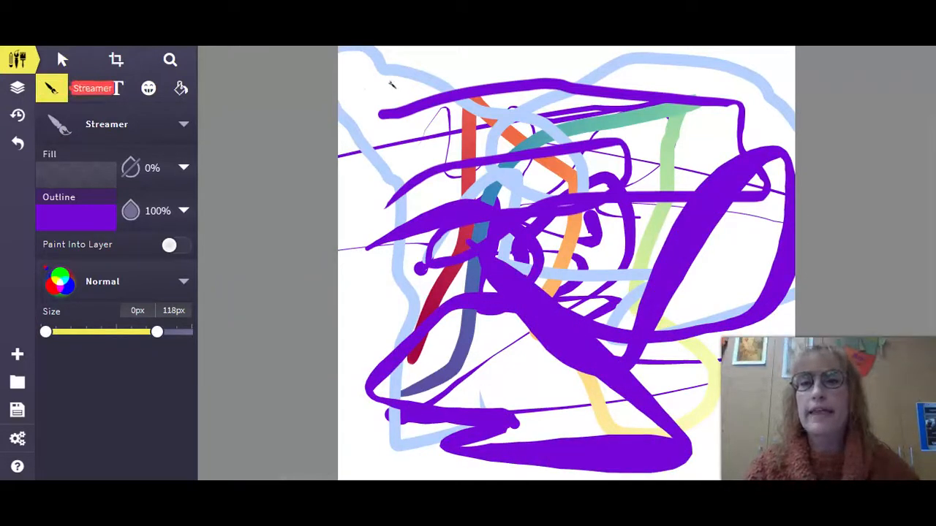
Delete all the Streamer, Tile Brush and Pen layers, leaving only the Background layer
{"action": "left_click", "coordinate": [17, 88]}
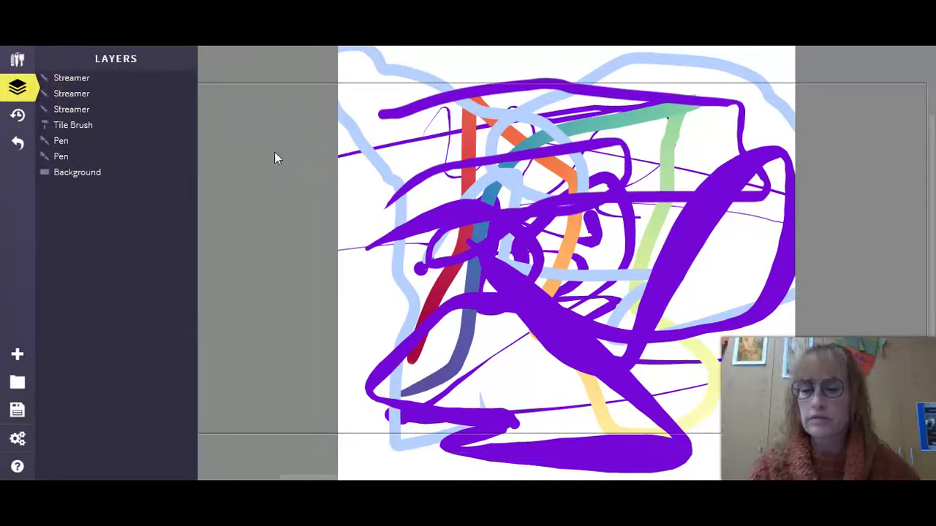
{"action": "left_click", "coordinate": [63, 78]}
{"action": "left_click", "coordinate": [61, 156], "text": "shift"}
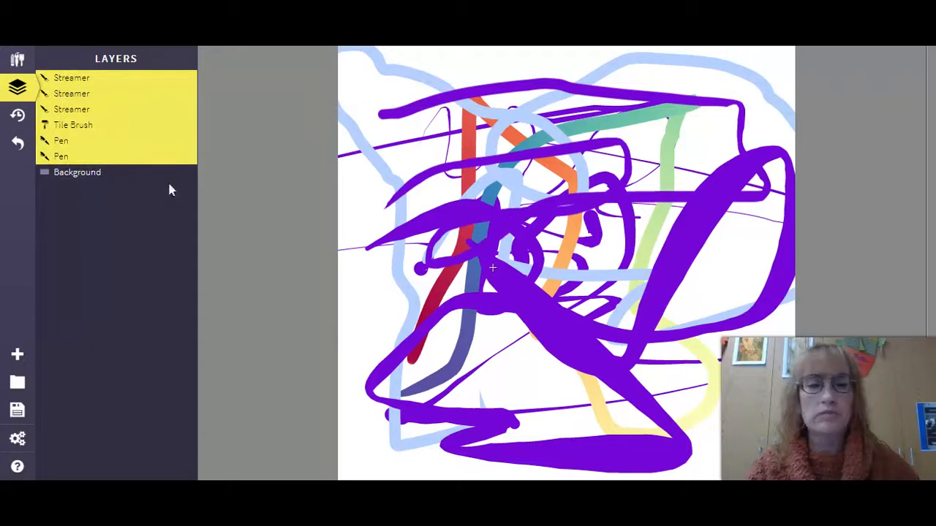
{"action": "key", "text": "Delete"}
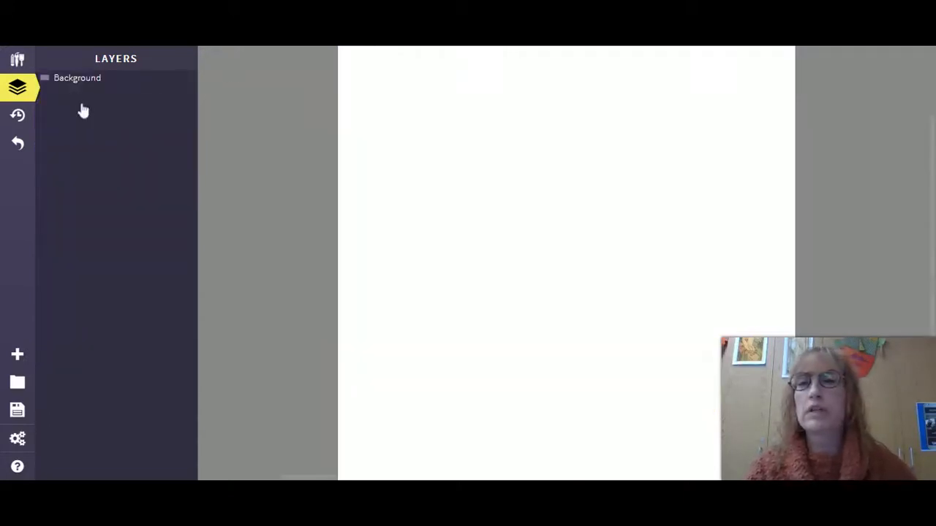
Draw flowing purple Streamer strokes at 0 to 118 px across the upper part of the empty canvas
{"action": "left_click", "coordinate": [18, 59]}
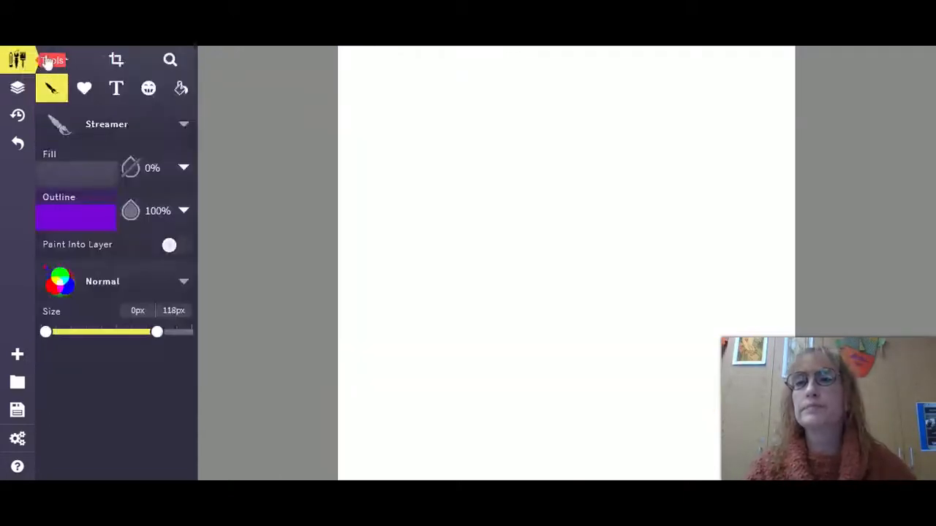
{"action": "left_click", "coordinate": [76, 125]}
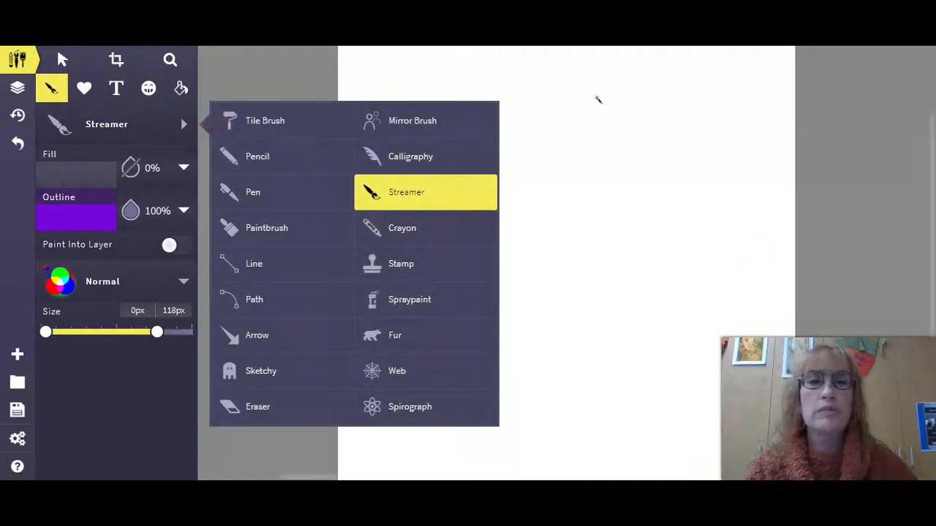
{"action": "left_click", "coordinate": [514, 123]}
{"action": "left_click_drag", "start_coordinate": [402, 180], "coordinate": [495, 46]}
{"action": "mouse_move", "coordinate": [532, 47]}
{"action": "left_mouse_down"}
{"action": "mouse_move", "coordinate": [431, 253]}
{"action": "mouse_move", "coordinate": [629, 158]}
{"action": "mouse_move", "coordinate": [560, 255]}
{"action": "mouse_move", "coordinate": [595, 271]}
{"action": "mouse_move", "coordinate": [513, 117]}
{"action": "left_mouse_up"}
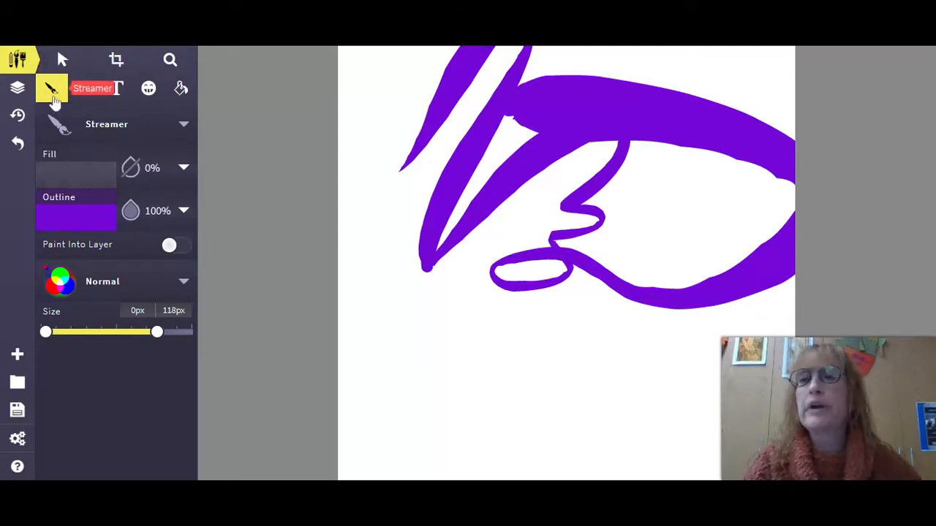
Draw Crayon strokes in pink ffb4de over the purple drawing, first at 19 px and again at 57 px
{"action": "left_click", "coordinate": [183, 124]}
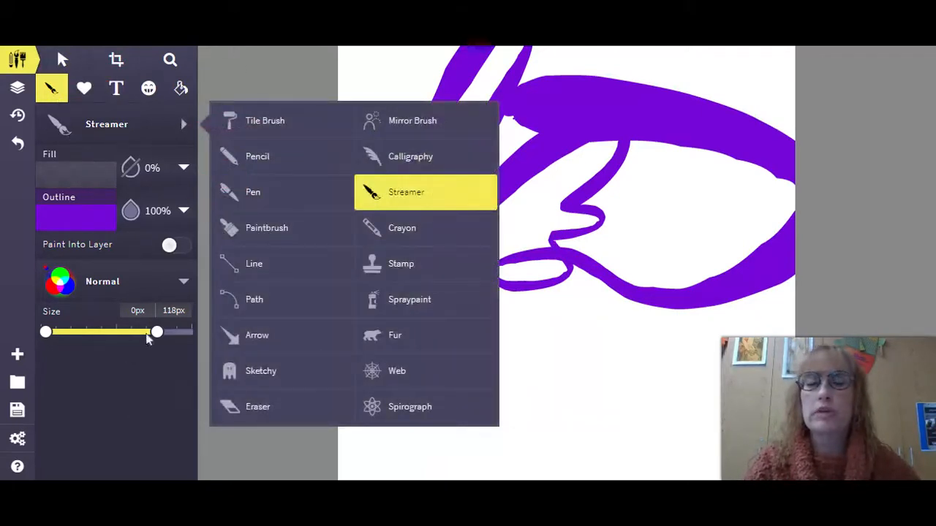
{"action": "left_click", "coordinate": [401, 228]}
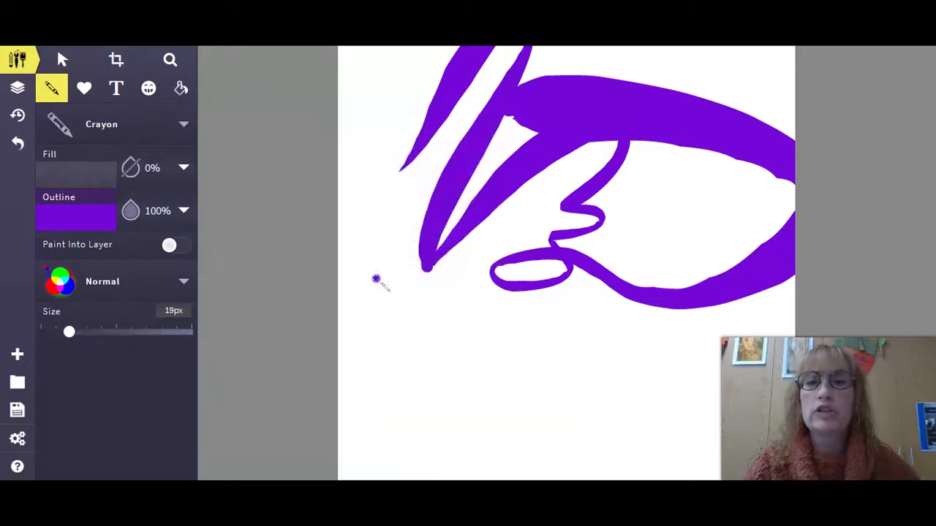
{"action": "left_click", "coordinate": [61, 219]}
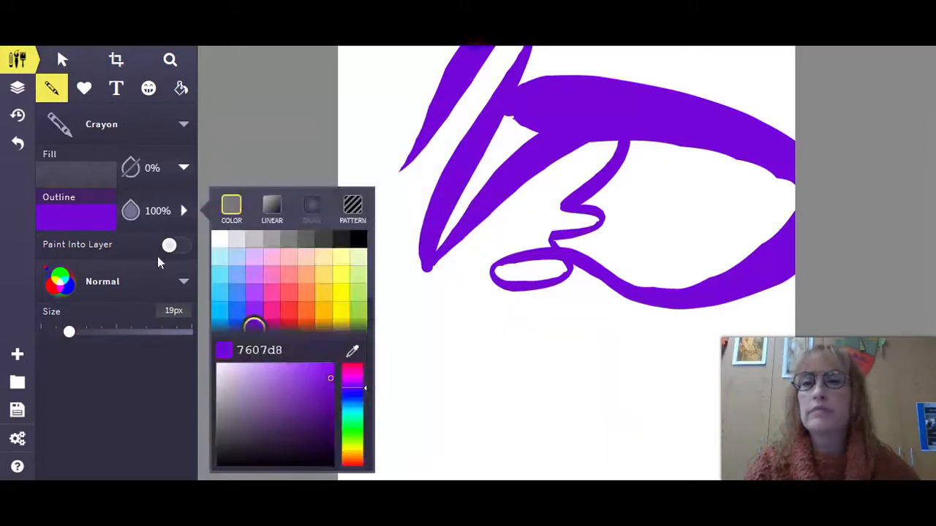
{"action": "left_click", "coordinate": [271, 257]}
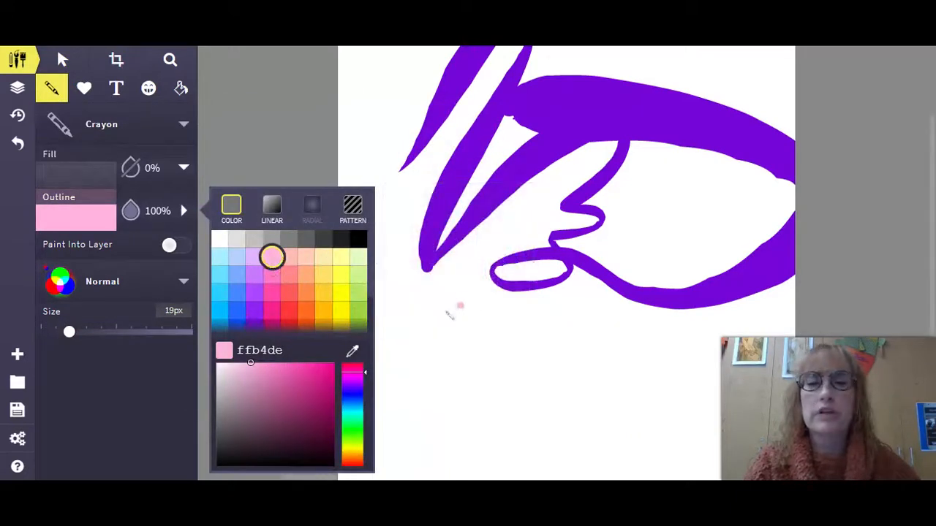
{"action": "mouse_move", "coordinate": [395, 327]}
{"action": "left_mouse_down"}
{"action": "mouse_move", "coordinate": [488, 268]}
{"action": "mouse_move", "coordinate": [476, 334]}
{"action": "mouse_move", "coordinate": [505, 355]}
{"action": "mouse_move", "coordinate": [605, 362]}
{"action": "mouse_move", "coordinate": [640, 345]}
{"action": "left_mouse_up"}
{"action": "left_click_drag", "start_coordinate": [670, 281], "coordinate": [700, 255]}
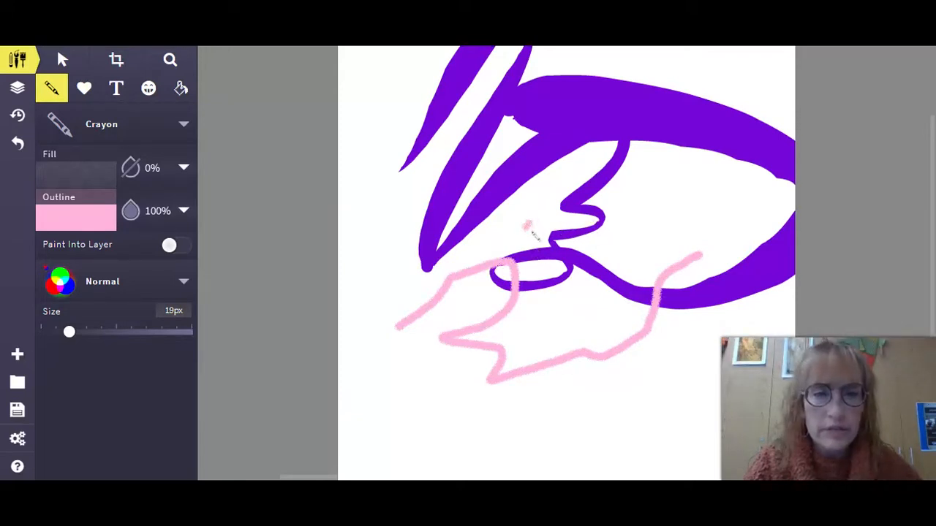
{"action": "left_click_drag", "start_coordinate": [69, 332], "coordinate": [123, 333]}
{"action": "mouse_move", "coordinate": [398, 410]}
{"action": "left_mouse_down"}
{"action": "mouse_move", "coordinate": [468, 281]}
{"action": "mouse_move", "coordinate": [579, 289]}
{"action": "mouse_move", "coordinate": [529, 369]}
{"action": "mouse_move", "coordinate": [477, 416]}
{"action": "mouse_move", "coordinate": [642, 424]}
{"action": "mouse_move", "coordinate": [667, 413]}
{"action": "mouse_move", "coordinate": [642, 51]}
{"action": "mouse_move", "coordinate": [635, 118]}
{"action": "mouse_move", "coordinate": [590, 97]}
{"action": "mouse_move", "coordinate": [385, 98]}
{"action": "mouse_move", "coordinate": [651, 130]}
{"action": "mouse_move", "coordinate": [735, 128]}
{"action": "mouse_move", "coordinate": [742, 172]}
{"action": "mouse_move", "coordinate": [784, 155]}
{"action": "left_mouse_up"}
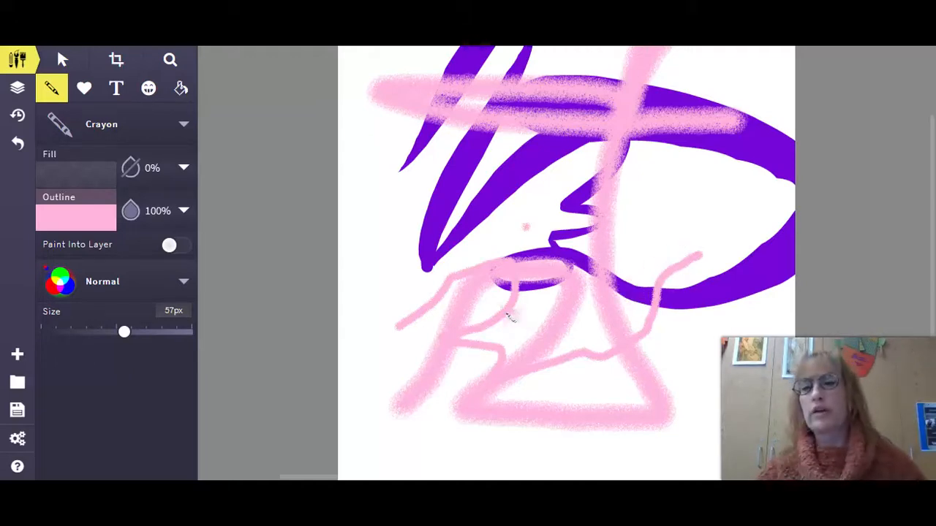
Try the Difference blend mode for the Crayon, and set the thick pink stroke's blend mode to Soft Light
{"action": "left_click", "coordinate": [148, 288]}
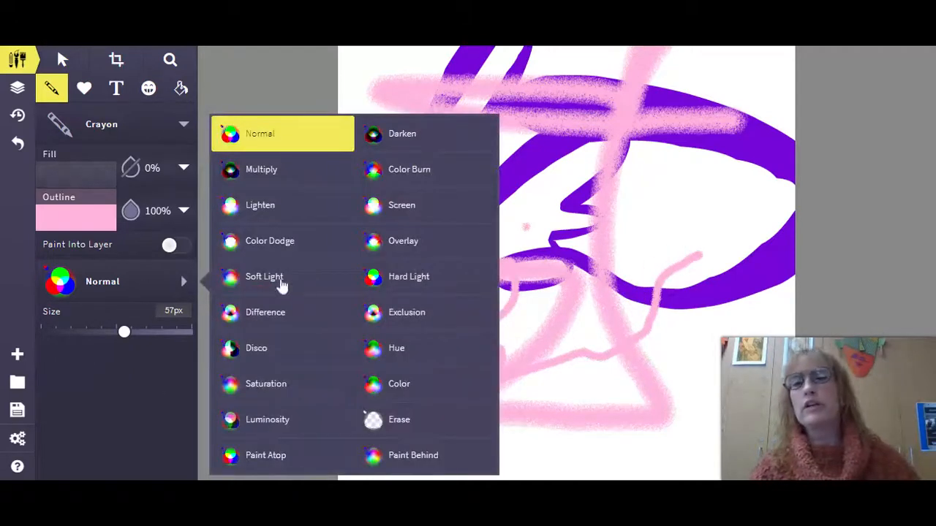
{"action": "left_click", "coordinate": [235, 312]}
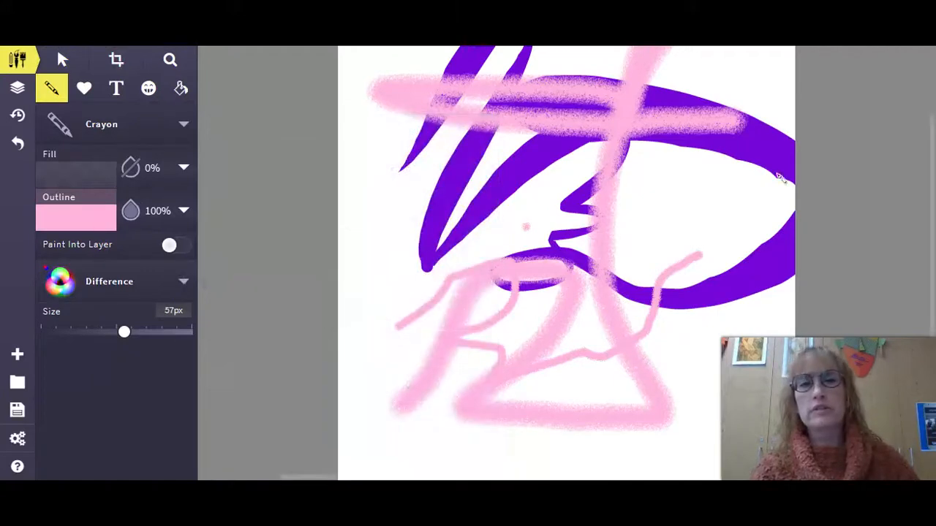
{"action": "left_click", "coordinate": [62, 60]}
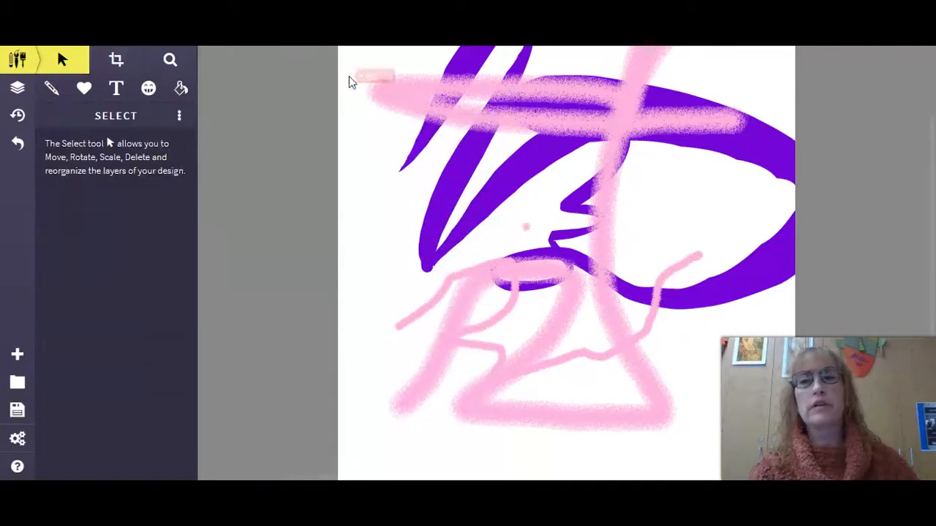
{"action": "left_click", "coordinate": [504, 107]}
{"action": "left_click", "coordinate": [107, 277]}
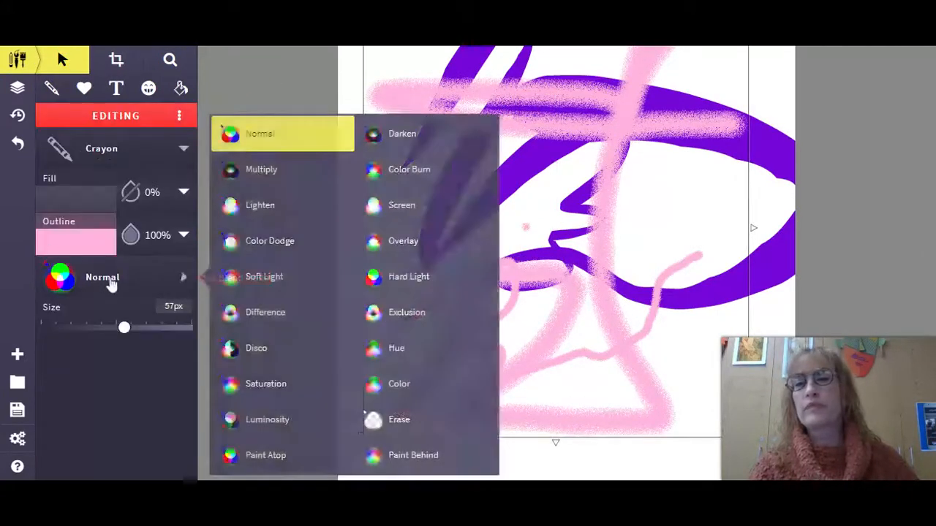
{"action": "left_click", "coordinate": [261, 274]}
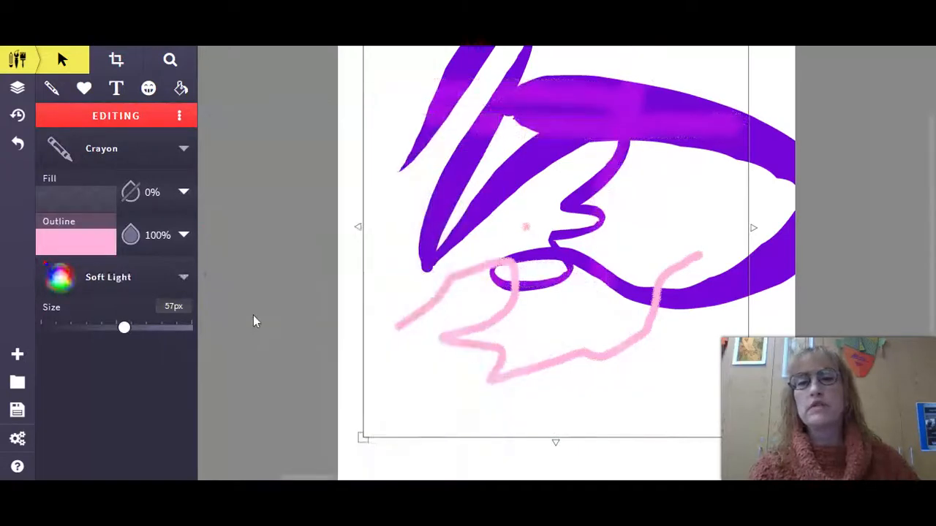
{"action": "left_click", "coordinate": [253, 315]}
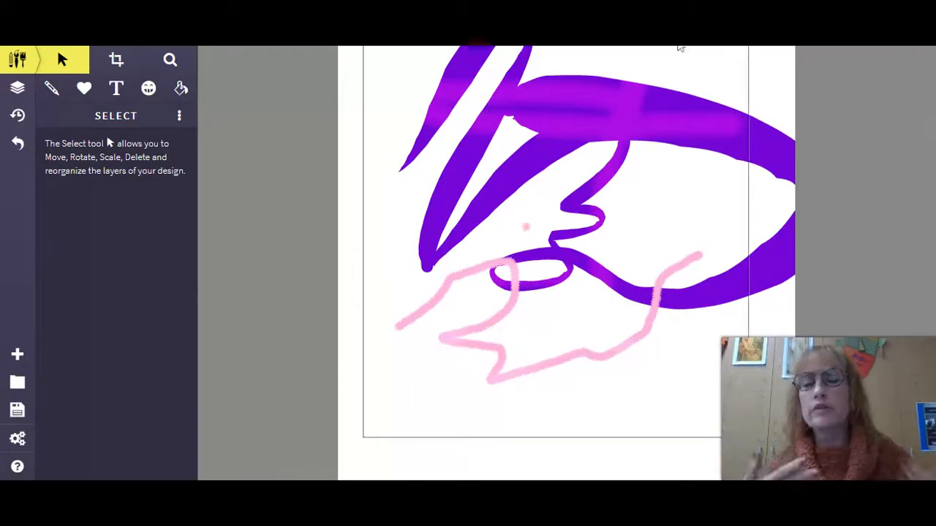
Draw a 57 px Crayon stroke over the purple shapes using the Disco blend mode
{"action": "left_click", "coordinate": [52, 89]}
{"action": "left_click", "coordinate": [101, 292]}
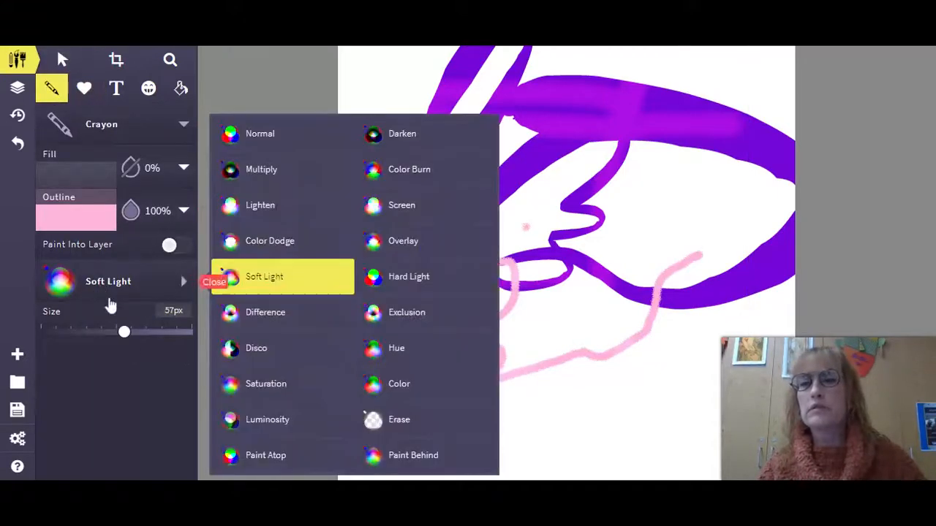
{"action": "left_click", "coordinate": [247, 351]}
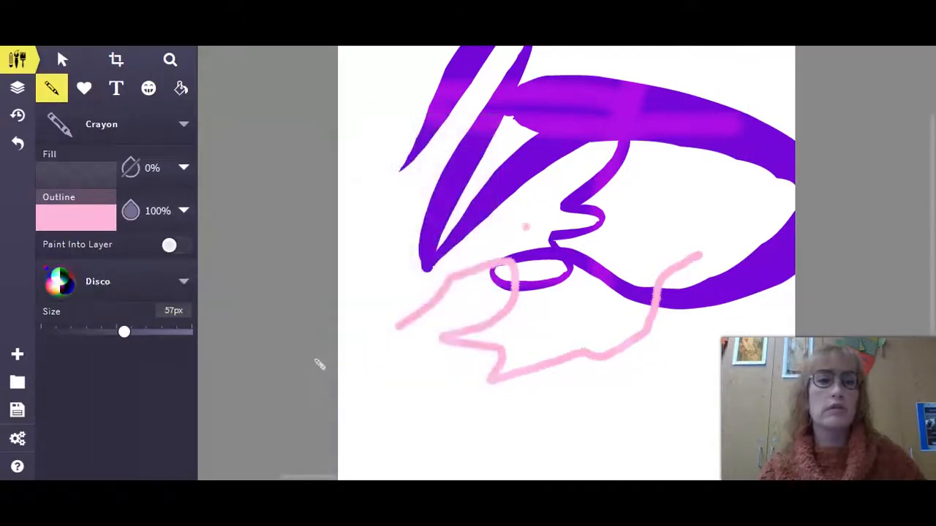
{"action": "mouse_move", "coordinate": [569, 92]}
{"action": "left_mouse_down"}
{"action": "mouse_move", "coordinate": [573, 152]}
{"action": "mouse_move", "coordinate": [739, 187]}
{"action": "mouse_move", "coordinate": [775, 111]}
{"action": "mouse_move", "coordinate": [775, 136]}
{"action": "left_mouse_up"}
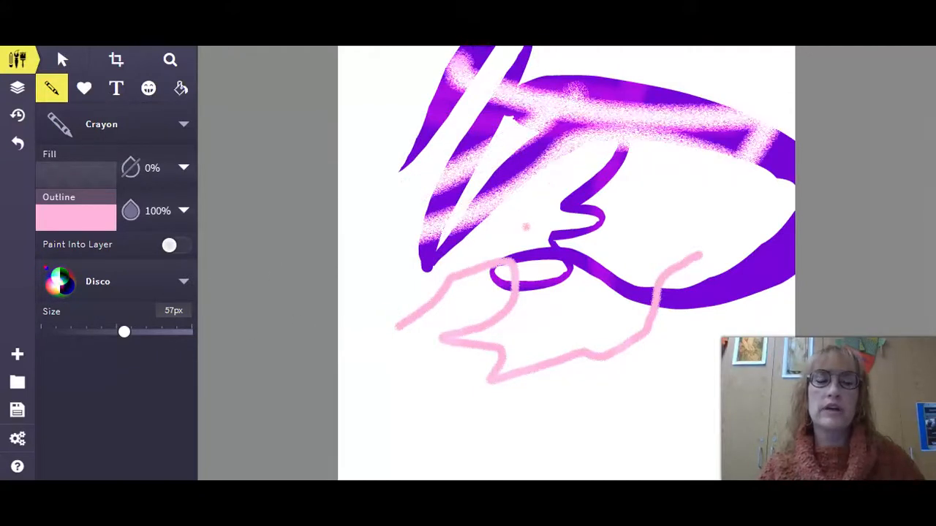
Paint a thick orange ff8a47 Paintbrush stroke at 159 px and 10% blur over the purple and pink drawing
{"action": "left_click", "coordinate": [92, 130]}
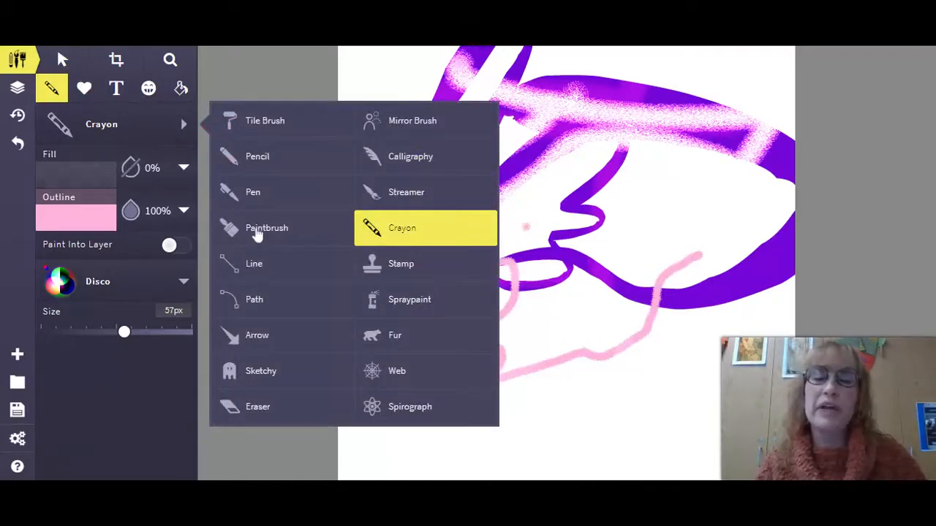
{"action": "left_click", "coordinate": [257, 232]}
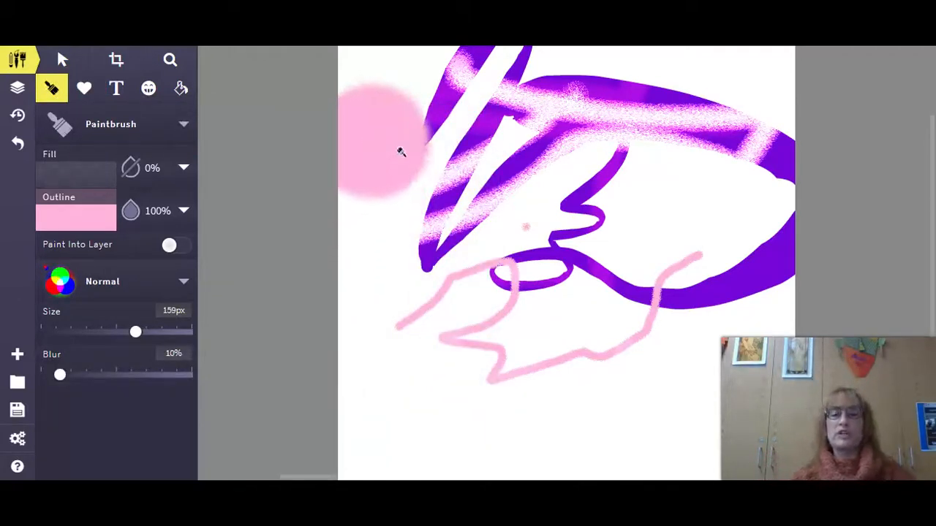
{"action": "left_click", "coordinate": [84, 228]}
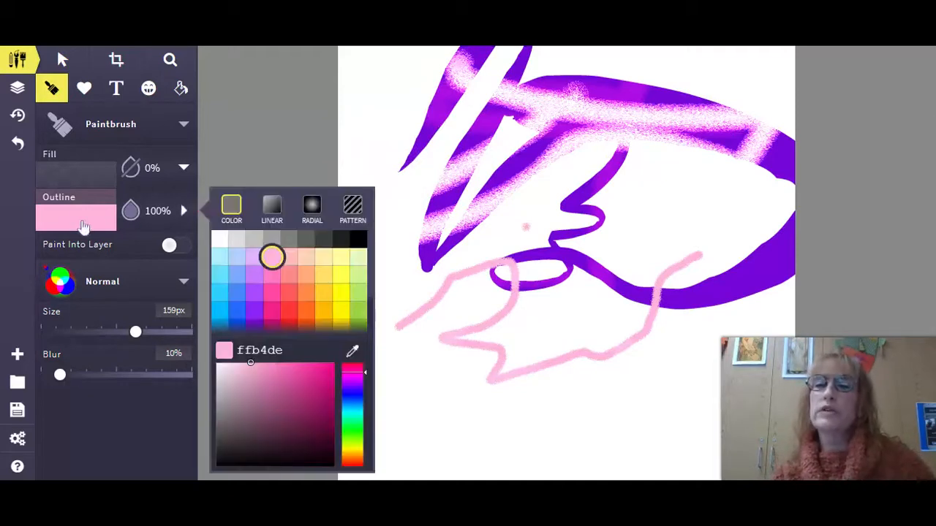
{"action": "left_click", "coordinate": [306, 295]}
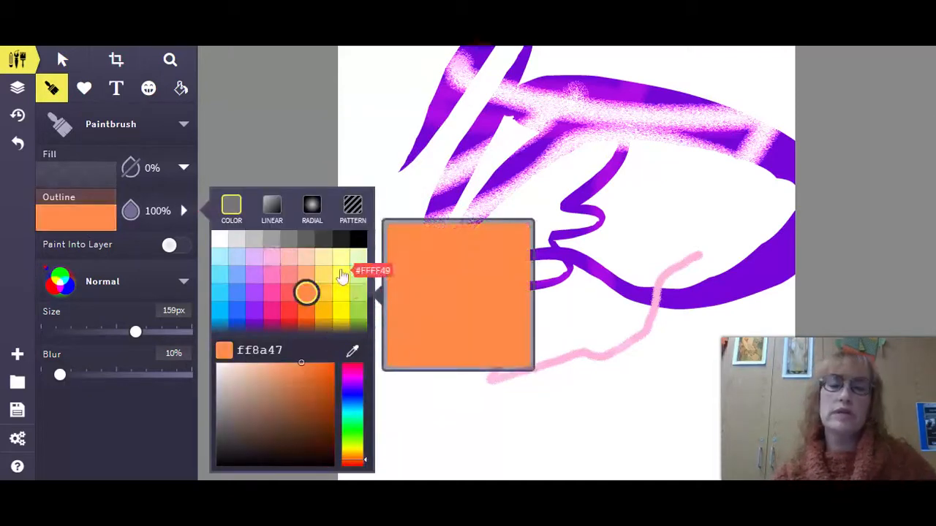
{"action": "mouse_move", "coordinate": [409, 125]}
{"action": "left_mouse_down"}
{"action": "mouse_move", "coordinate": [612, 178]}
{"action": "mouse_move", "coordinate": [501, 249]}
{"action": "mouse_move", "coordinate": [591, 295]}
{"action": "mouse_move", "coordinate": [665, 272]}
{"action": "mouse_move", "coordinate": [548, 376]}
{"action": "left_mouse_up"}
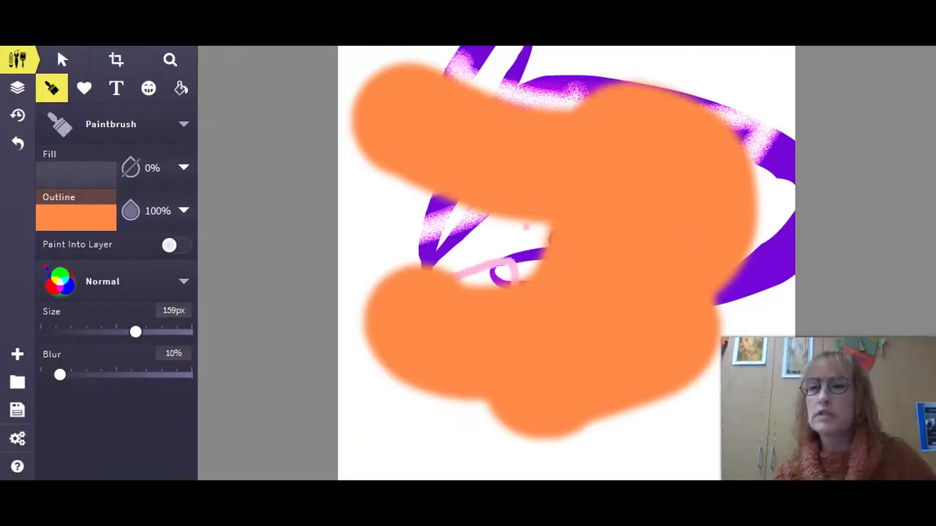
Undo the drawn strokes, and redo from the older drawing to the blank canvas
{"action": "left_click", "coordinate": [19, 144]}
{"action": "left_click", "coordinate": [21, 148]}
{"action": "left_click", "coordinate": [20, 147]}
{"action": "left_click", "coordinate": [19, 147]}
{"action": "left_click", "coordinate": [16, 148]}
{"action": "left_click", "coordinate": [14, 147]}
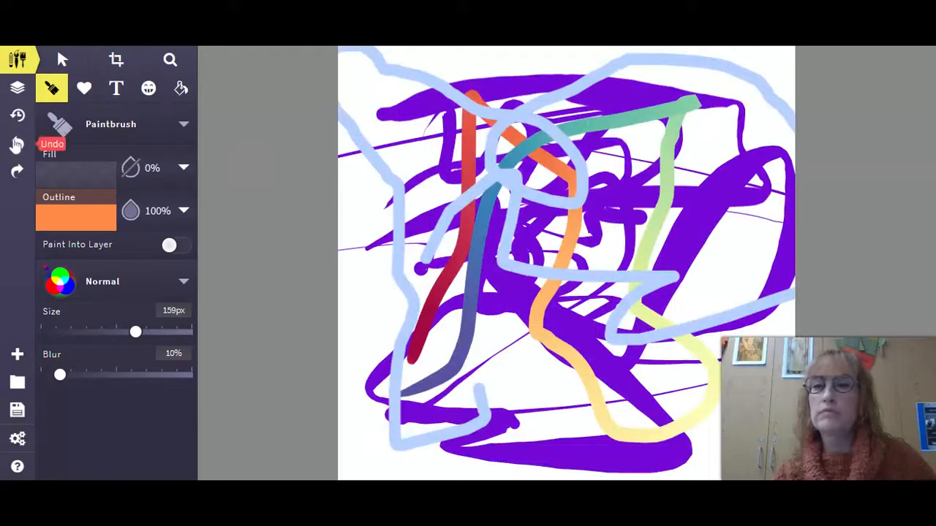
{"action": "left_click", "coordinate": [14, 174]}
{"action": "left_click", "coordinate": [15, 174]}
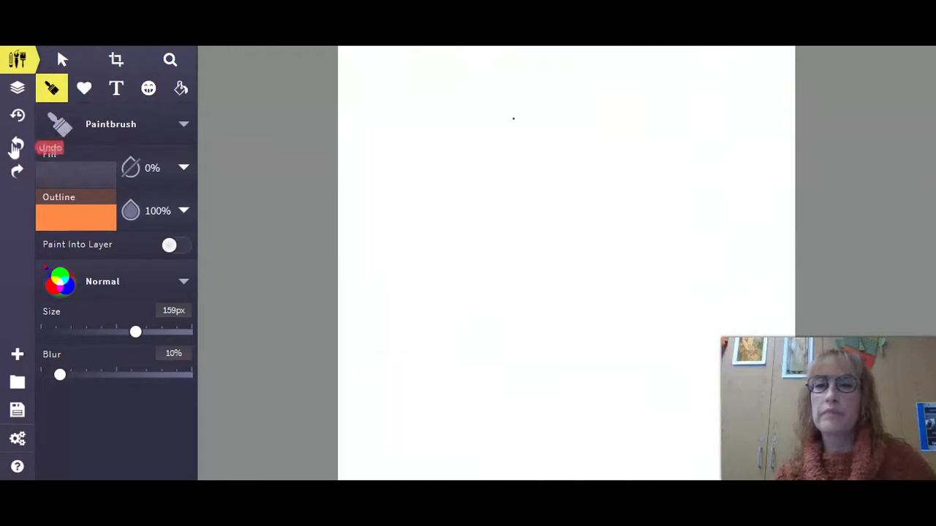
Set the Paintbrush size to 26 px and paint orange strokes across the upper part of the blank canvas
{"action": "left_click", "coordinate": [99, 123]}
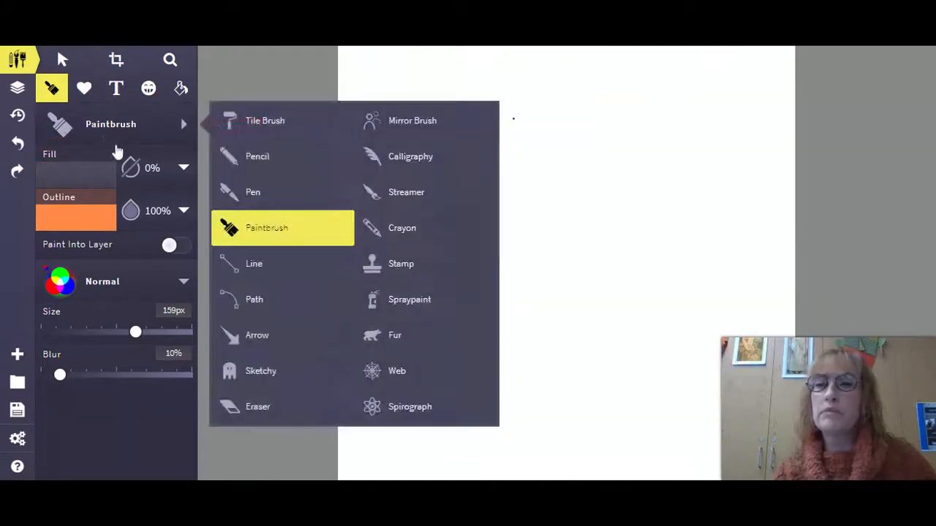
{"action": "left_click", "coordinate": [77, 380]}
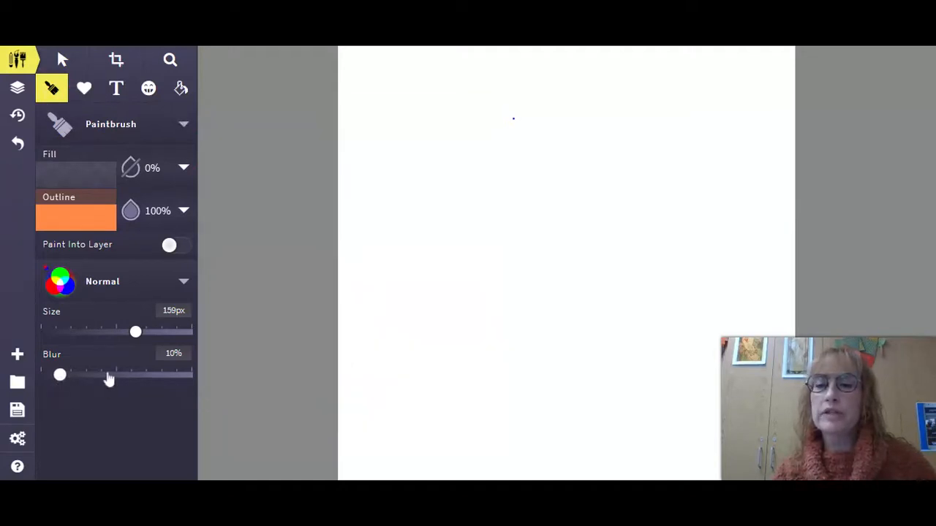
{"action": "left_click_drag", "start_coordinate": [134, 335], "coordinate": [63, 332]}
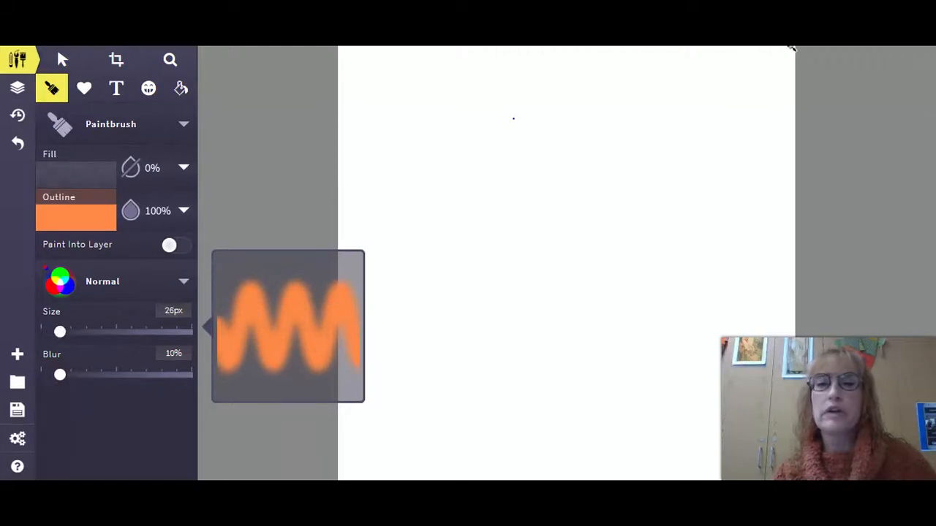
{"action": "mouse_move", "coordinate": [378, 162]}
{"action": "left_mouse_down"}
{"action": "mouse_move", "coordinate": [437, 132]}
{"action": "mouse_move", "coordinate": [641, 156]}
{"action": "left_mouse_up"}
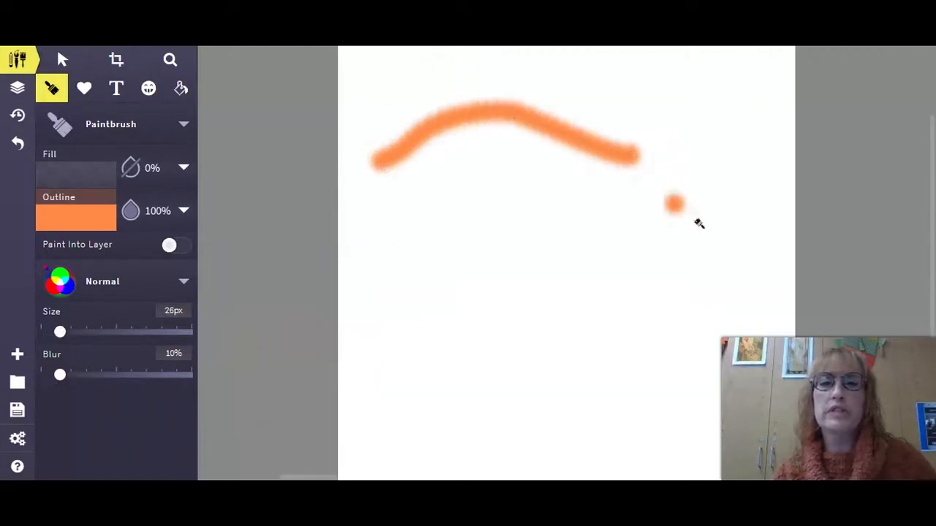
{"action": "mouse_move", "coordinate": [699, 99]}
{"action": "left_mouse_down"}
{"action": "mouse_move", "coordinate": [420, 153]}
{"action": "mouse_move", "coordinate": [712, 156]}
{"action": "mouse_move", "coordinate": [671, 246]}
{"action": "left_mouse_up"}
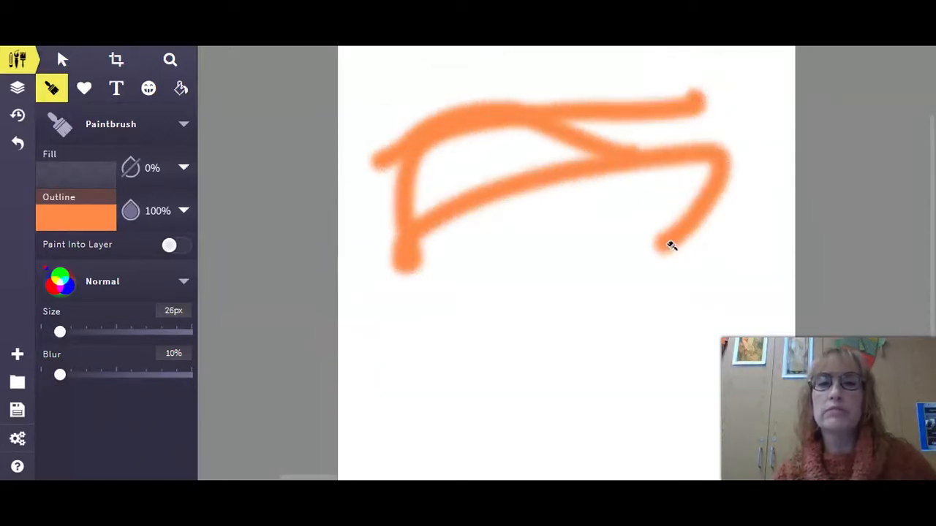
Change the outline colour to purple 9123F3 and paint a winding stroke across the orange lines
{"action": "left_click", "coordinate": [90, 216]}
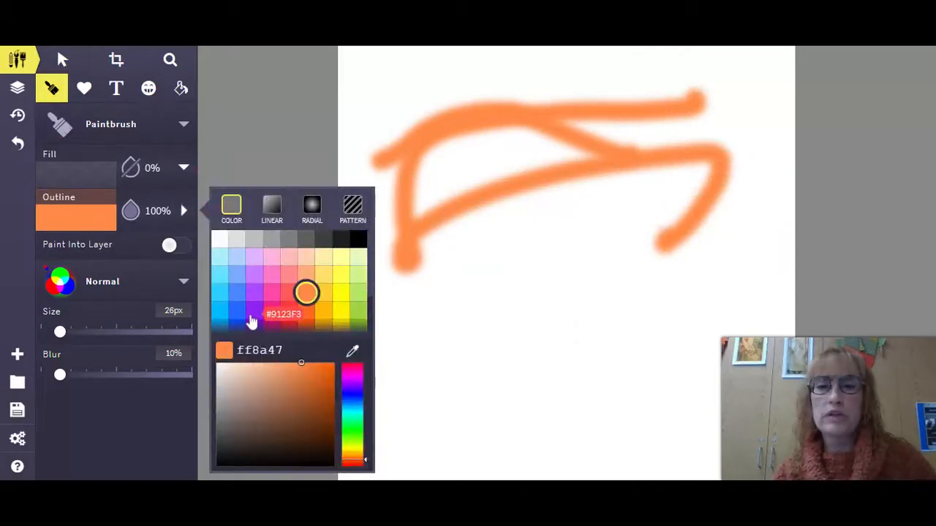
{"action": "left_click", "coordinate": [251, 319]}
{"action": "mouse_move", "coordinate": [590, 281]}
{"action": "left_mouse_down"}
{"action": "mouse_move", "coordinate": [408, 110]}
{"action": "mouse_move", "coordinate": [407, 46]}
{"action": "mouse_move", "coordinate": [429, 111]}
{"action": "mouse_move", "coordinate": [500, 130]}
{"action": "mouse_move", "coordinate": [558, 97]}
{"action": "mouse_move", "coordinate": [505, 240]}
{"action": "left_mouse_up"}
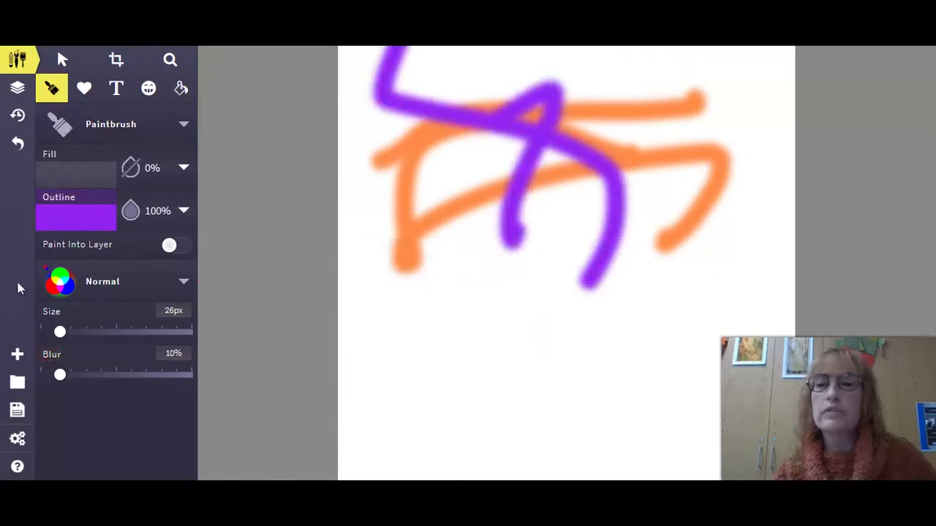
Set the Paintbrush blur to 35% and paint soft purple strokes over the orange lines and the area below
{"action": "left_click_drag", "start_coordinate": [60, 376], "coordinate": [95, 376]}
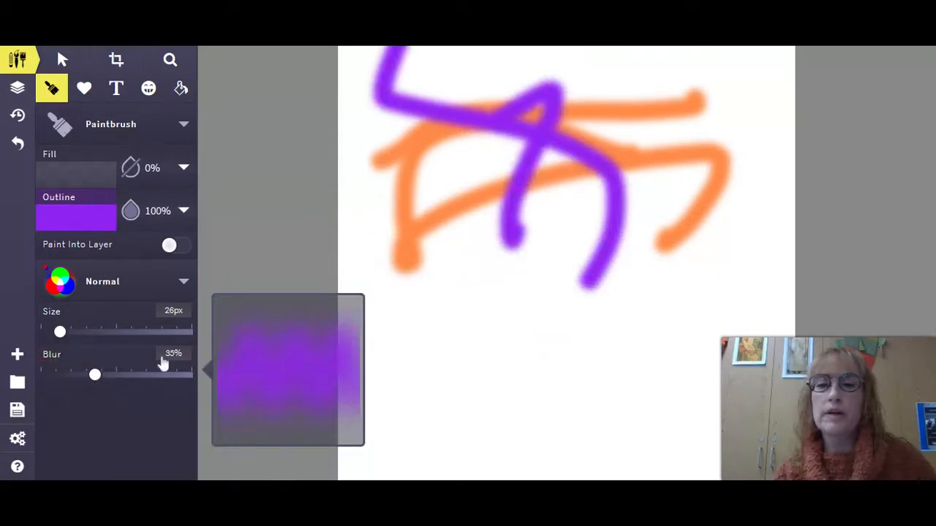
{"action": "left_click_drag", "start_coordinate": [348, 186], "coordinate": [760, 102]}
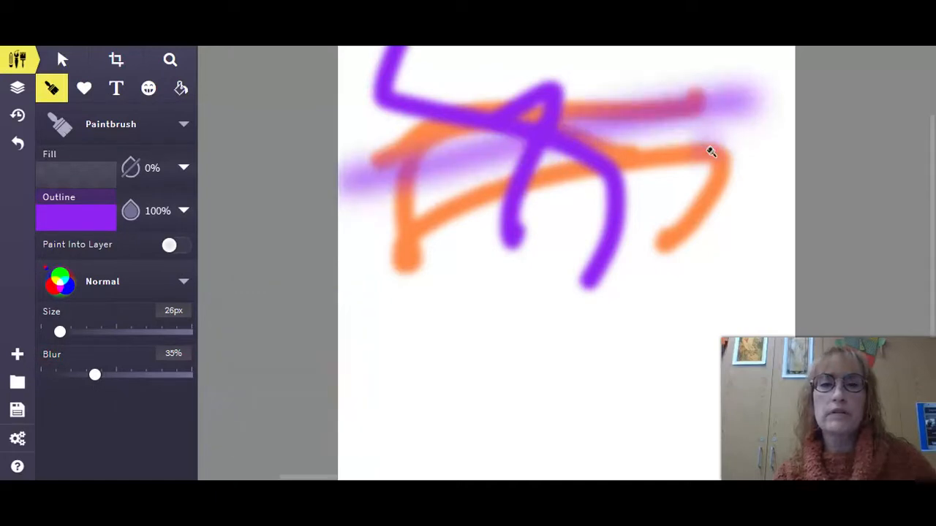
{"action": "left_click_drag", "start_coordinate": [757, 153], "coordinate": [349, 202]}
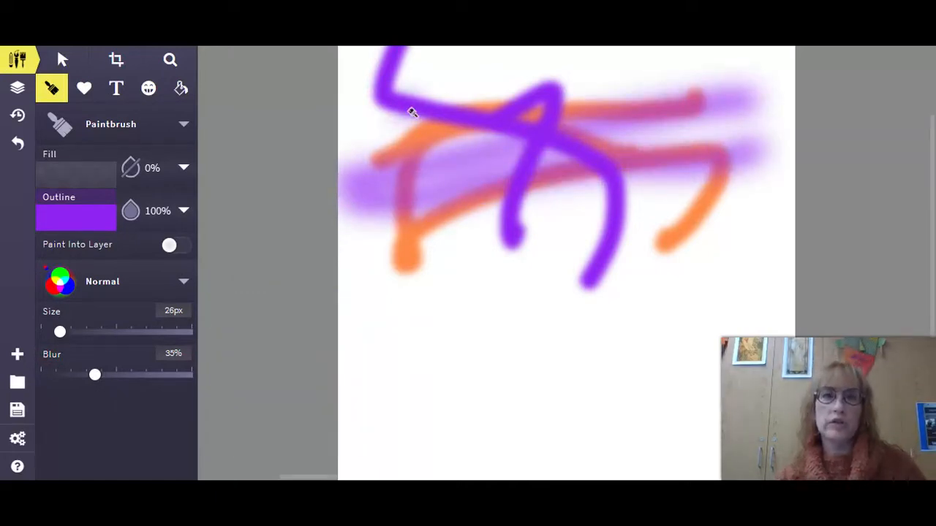
{"action": "mouse_move", "coordinate": [385, 308]}
{"action": "left_mouse_down"}
{"action": "mouse_move", "coordinate": [664, 133]}
{"action": "mouse_move", "coordinate": [590, 259]}
{"action": "mouse_move", "coordinate": [853, 234]}
{"action": "mouse_move", "coordinate": [405, 307]}
{"action": "mouse_move", "coordinate": [752, 250]}
{"action": "mouse_move", "coordinate": [592, 219]}
{"action": "mouse_move", "coordinate": [809, 63]}
{"action": "left_mouse_up"}
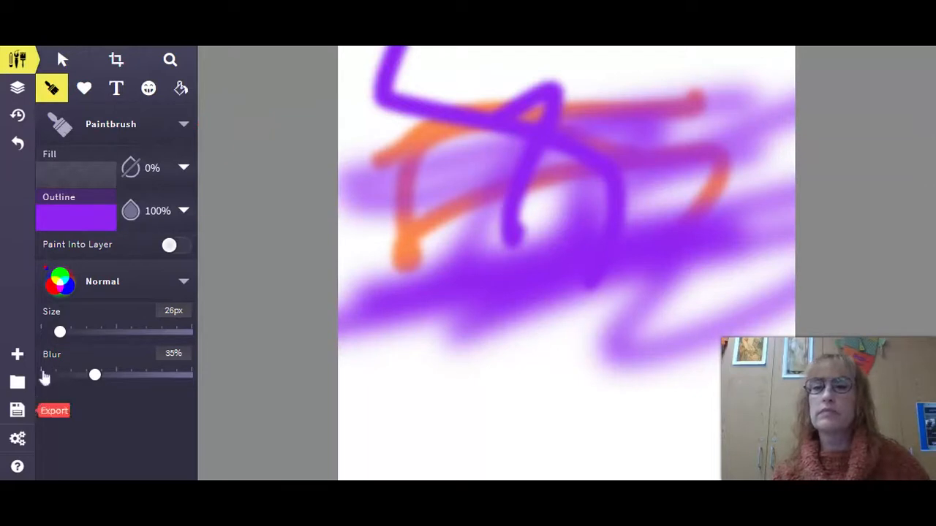
Paint more purple strokes over the drawing, first at 15% blur and again at 84% blur
{"action": "left_click_drag", "start_coordinate": [98, 378], "coordinate": [66, 377]}
{"action": "mouse_move", "coordinate": [492, 328]}
{"action": "left_mouse_down"}
{"action": "mouse_move", "coordinate": [581, 76]}
{"action": "mouse_move", "coordinate": [398, 377]}
{"action": "left_mouse_up"}
{"action": "left_click_drag", "start_coordinate": [381, 433], "coordinate": [353, 479]}
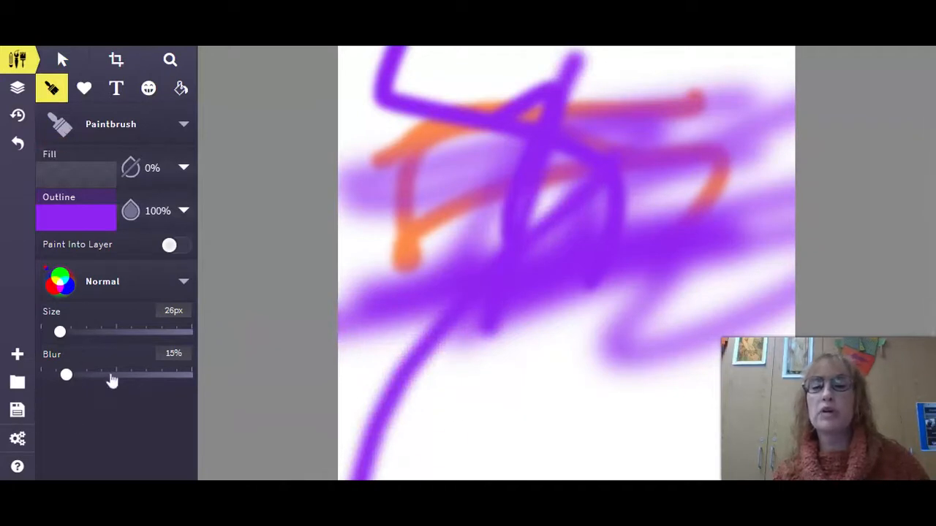
{"action": "left_click_drag", "start_coordinate": [112, 380], "coordinate": [196, 379]}
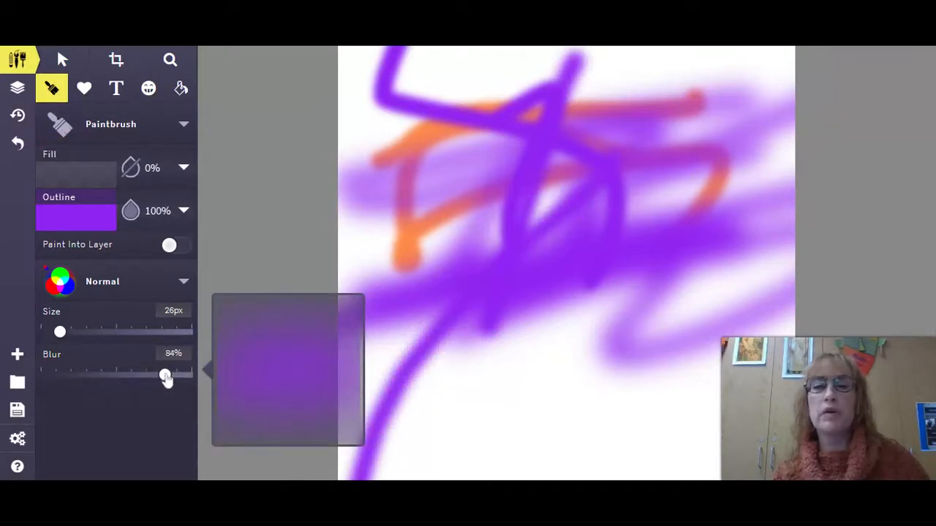
{"action": "mouse_move", "coordinate": [447, 387]}
{"action": "left_mouse_down"}
{"action": "mouse_move", "coordinate": [465, 391]}
{"action": "mouse_move", "coordinate": [662, 128]}
{"action": "mouse_move", "coordinate": [504, 479]}
{"action": "mouse_move", "coordinate": [190, 389]}
{"action": "mouse_move", "coordinate": [403, 236]}
{"action": "mouse_move", "coordinate": [446, 51]}
{"action": "mouse_move", "coordinate": [321, 146]}
{"action": "left_mouse_up"}
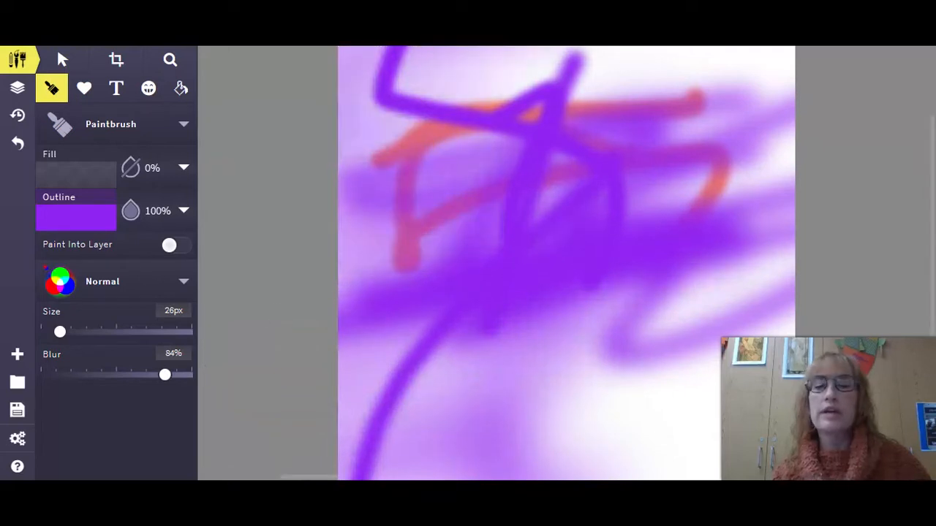
Change the outline colour to yellow ffce2f and paint hazy strokes over the upper half of the drawing
{"action": "left_click", "coordinate": [87, 228]}
{"action": "left_click", "coordinate": [325, 294]}
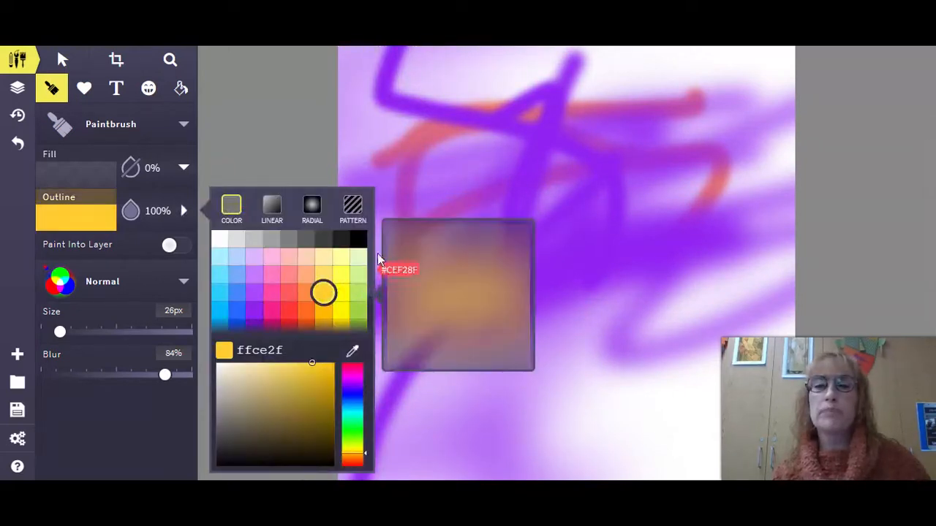
{"action": "left_click_drag", "start_coordinate": [346, 74], "coordinate": [602, 75]}
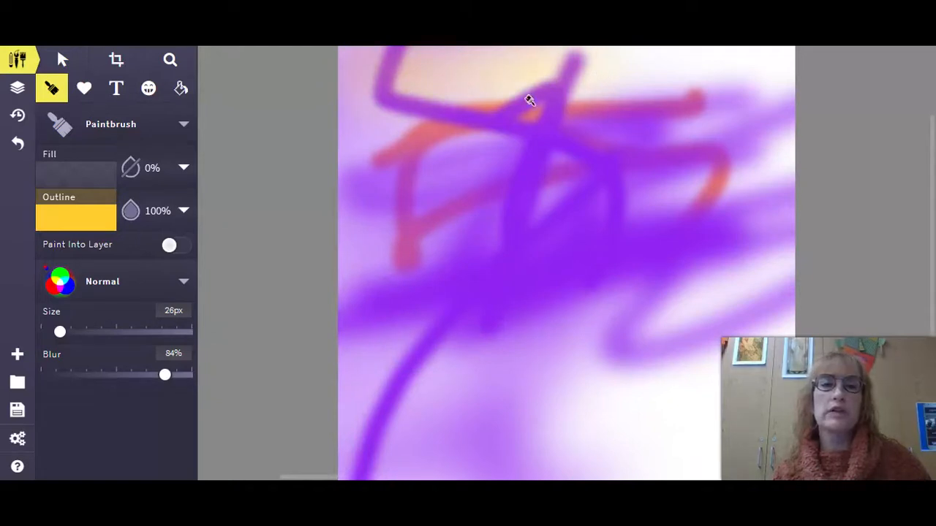
{"action": "mouse_move", "coordinate": [530, 100]}
{"action": "left_mouse_down"}
{"action": "mouse_move", "coordinate": [234, 227]}
{"action": "mouse_move", "coordinate": [782, 196]}
{"action": "mouse_move", "coordinate": [147, 247]}
{"action": "mouse_move", "coordinate": [875, 74]}
{"action": "left_mouse_up"}
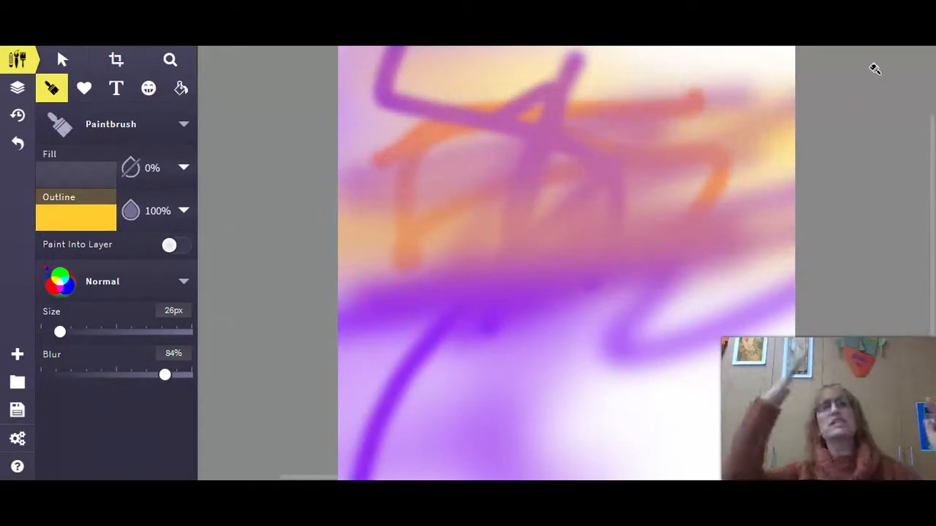
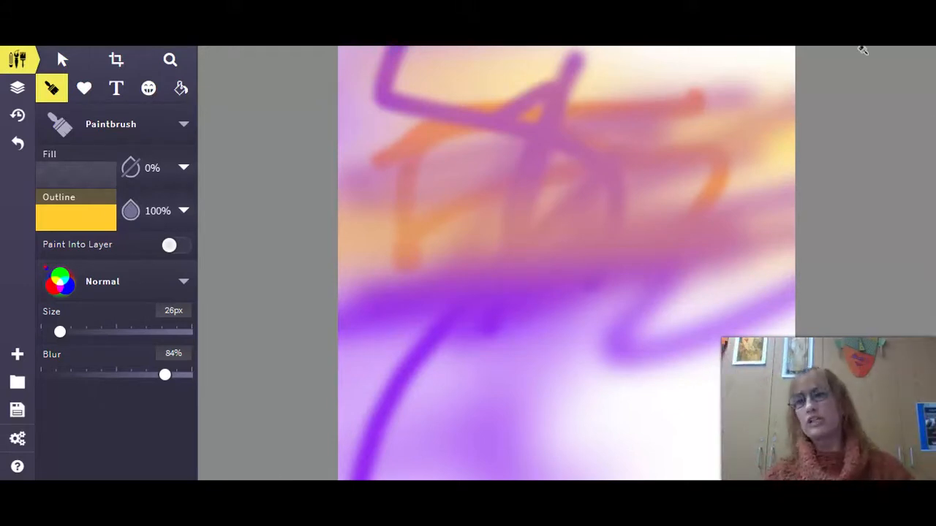
Paint white strokes over the coloured drawing, first at 84% blur and again with sharp edges at 0% blur
{"action": "left_click", "coordinate": [91, 223]}
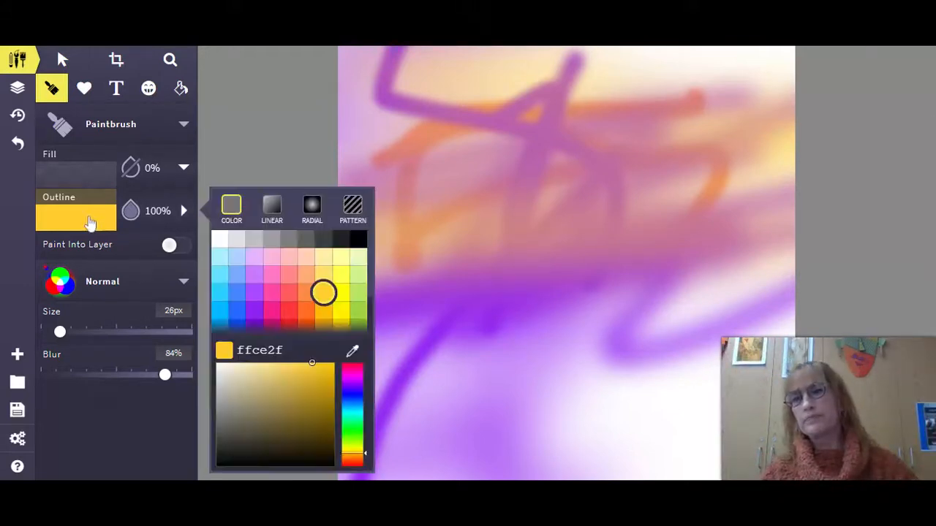
{"action": "left_click", "coordinate": [223, 242]}
{"action": "mouse_move", "coordinate": [373, 86]}
{"action": "left_mouse_down"}
{"action": "mouse_move", "coordinate": [658, 227]}
{"action": "mouse_move", "coordinate": [862, 277]}
{"action": "mouse_move", "coordinate": [622, 409]}
{"action": "mouse_move", "coordinate": [811, 351]}
{"action": "mouse_move", "coordinate": [885, 269]}
{"action": "left_mouse_up"}
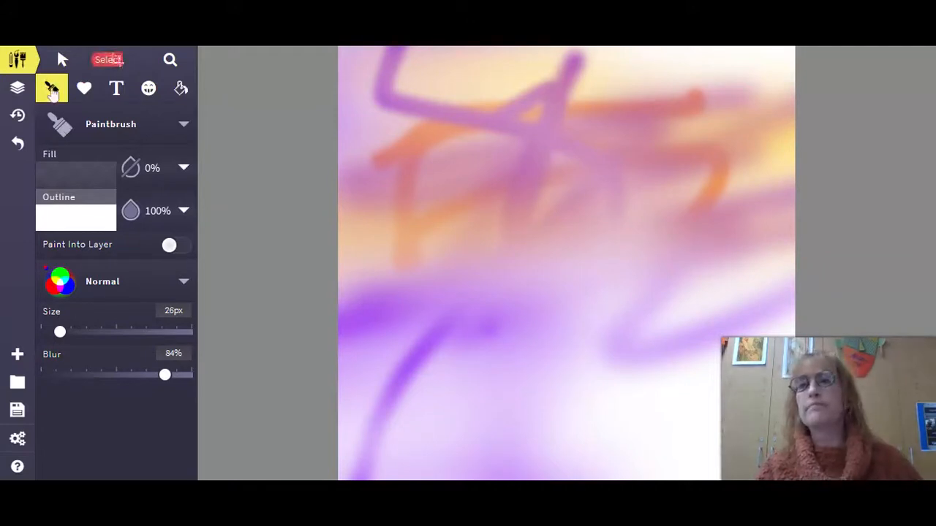
{"action": "left_click", "coordinate": [46, 374]}
{"action": "mouse_move", "coordinate": [418, 207]}
{"action": "left_mouse_down"}
{"action": "mouse_move", "coordinate": [488, 160]}
{"action": "mouse_move", "coordinate": [437, 229]}
{"action": "mouse_move", "coordinate": [547, 292]}
{"action": "mouse_move", "coordinate": [550, 161]}
{"action": "mouse_move", "coordinate": [534, 143]}
{"action": "mouse_move", "coordinate": [635, 125]}
{"action": "left_mouse_up"}
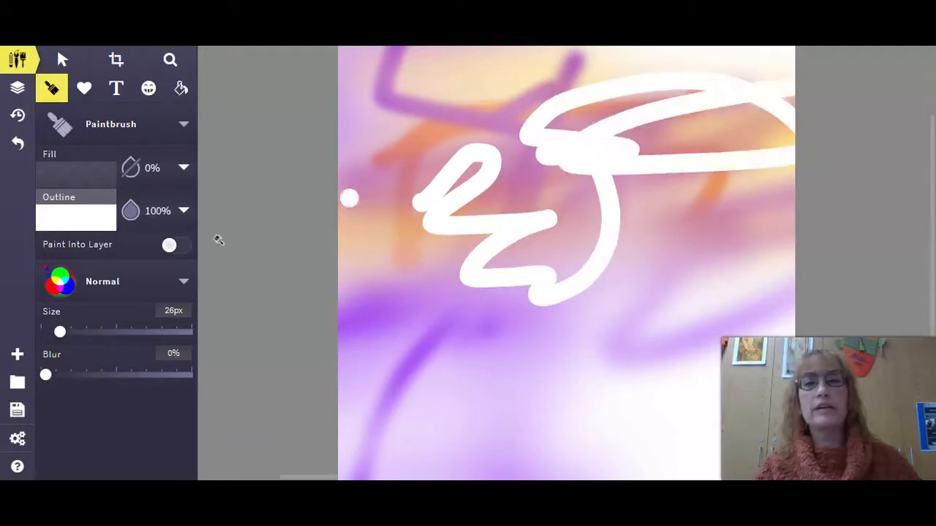
Switch to the Stamp brush and choose a frog silhouette from the stamp library
{"action": "left_click", "coordinate": [51, 89]}
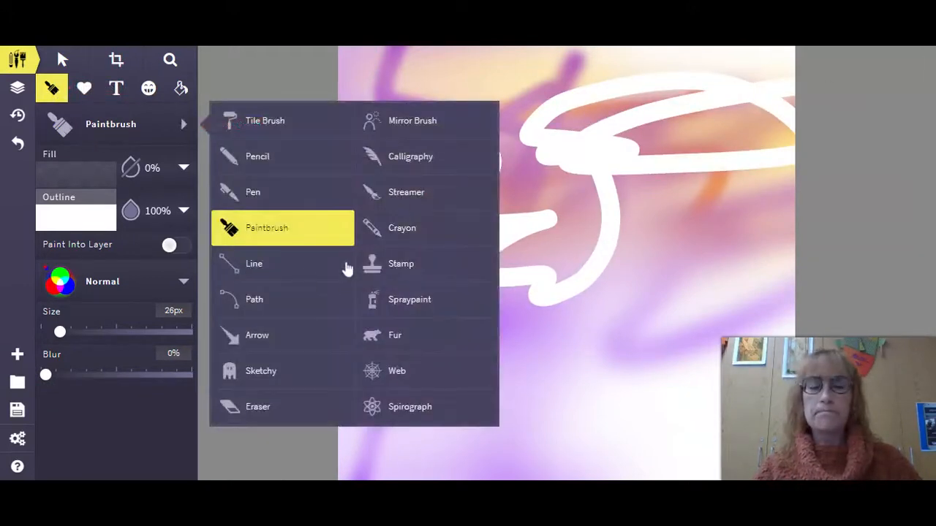
{"action": "left_click", "coordinate": [394, 267]}
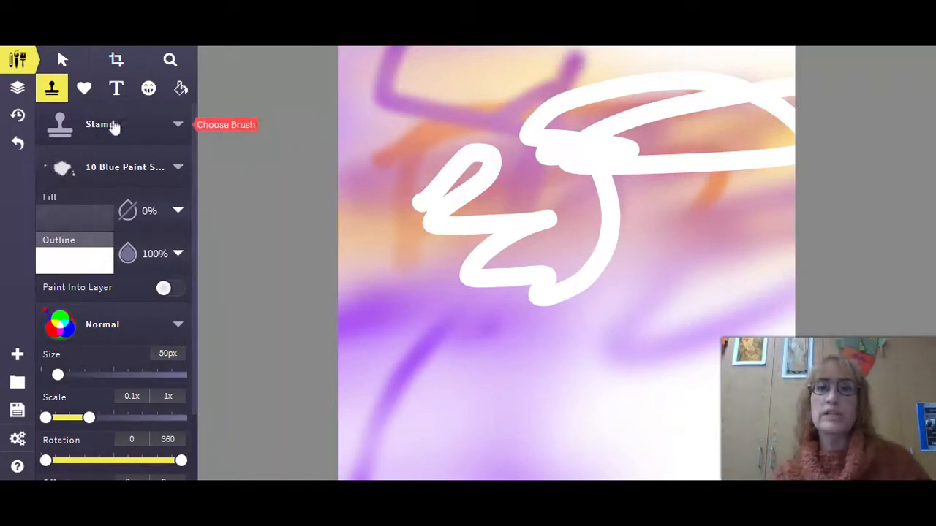
{"action": "left_click", "coordinate": [179, 168]}
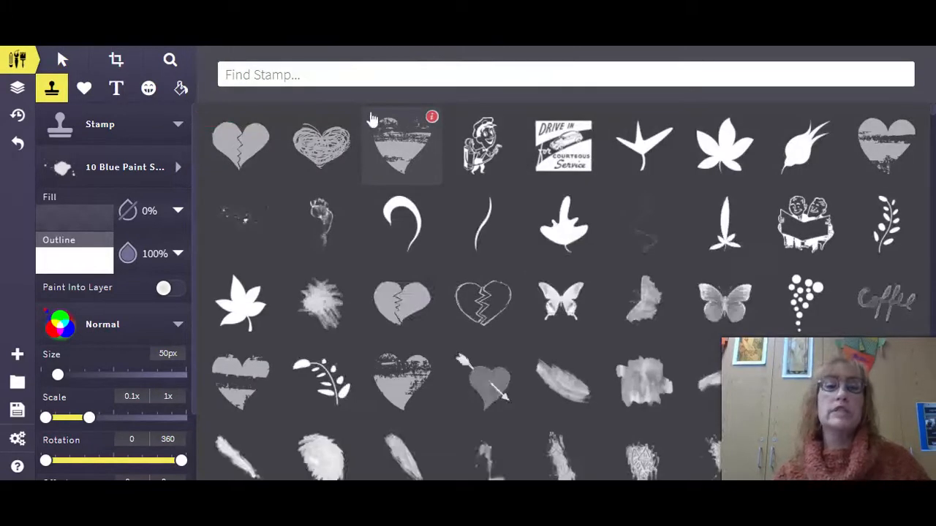
{"action": "mouse_move", "coordinate": [371, 117]}
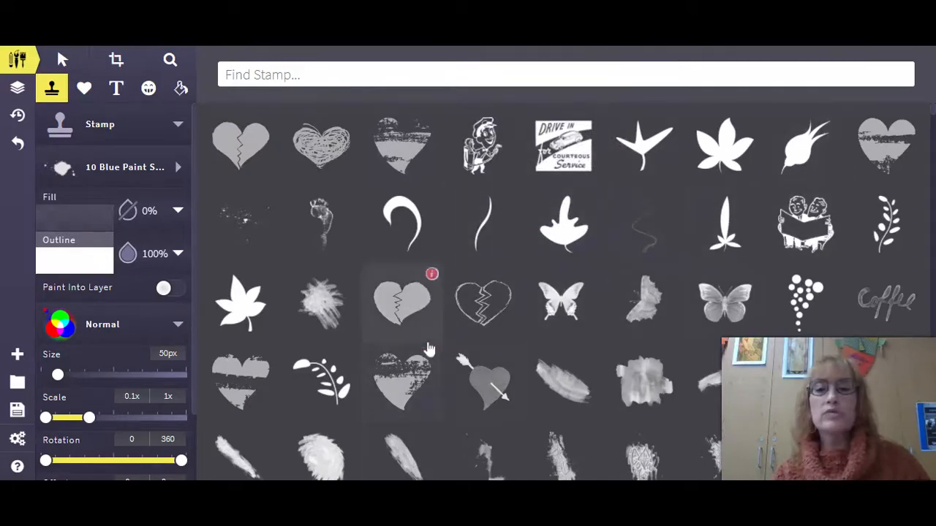
{"action": "scroll", "coordinate": [409, 322], "scroll_direction": "down", "scroll_amount": 10}
{"action": "scroll", "coordinate": [413, 338], "scroll_direction": "down", "scroll_amount": 15}
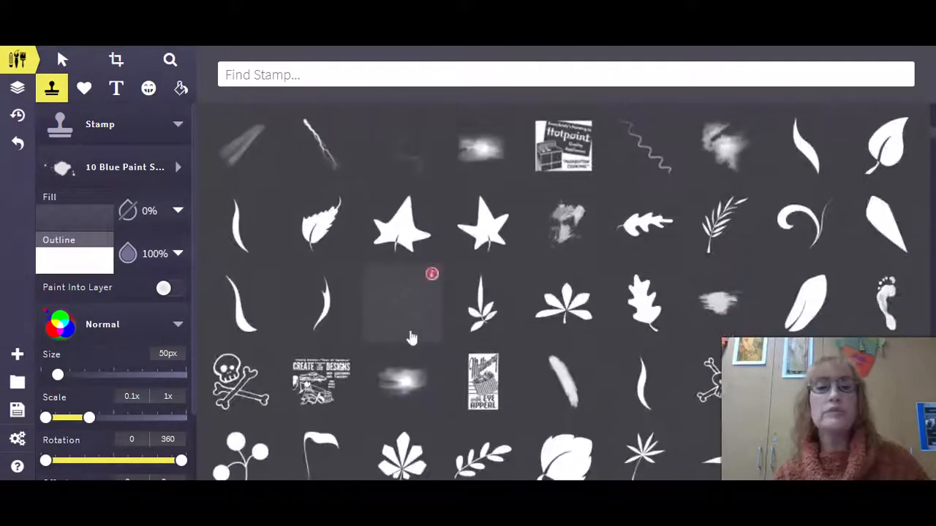
{"action": "scroll", "coordinate": [405, 337], "scroll_direction": "down", "scroll_amount": 12}
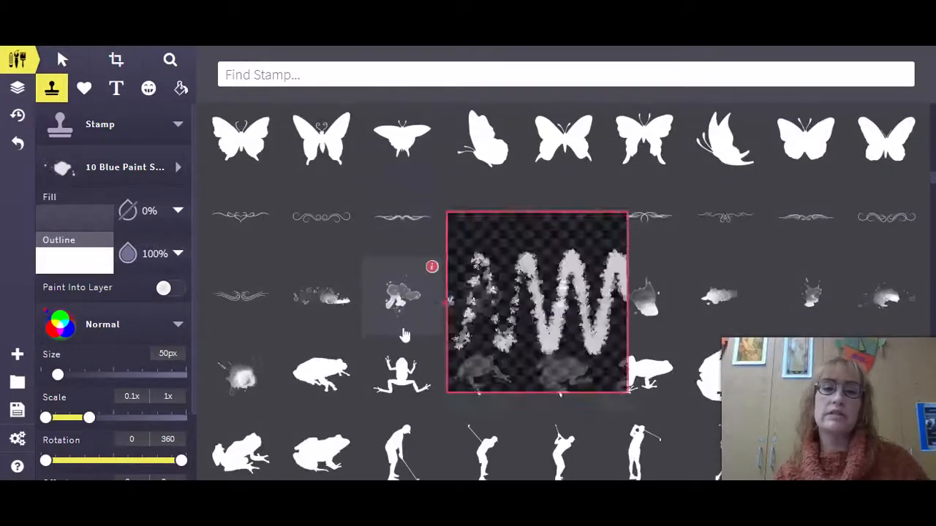
{"action": "scroll", "coordinate": [405, 336], "scroll_direction": "down", "scroll_amount": 1}
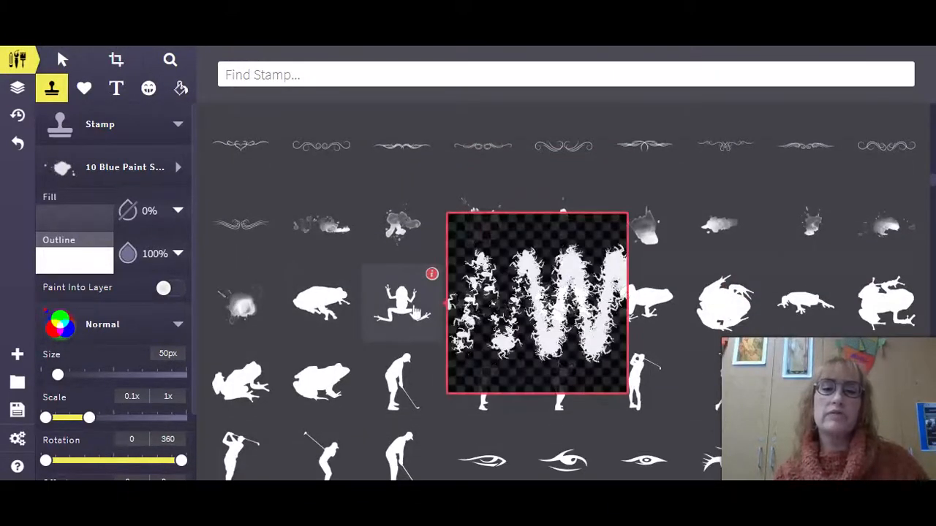
{"action": "left_click", "coordinate": [480, 307]}
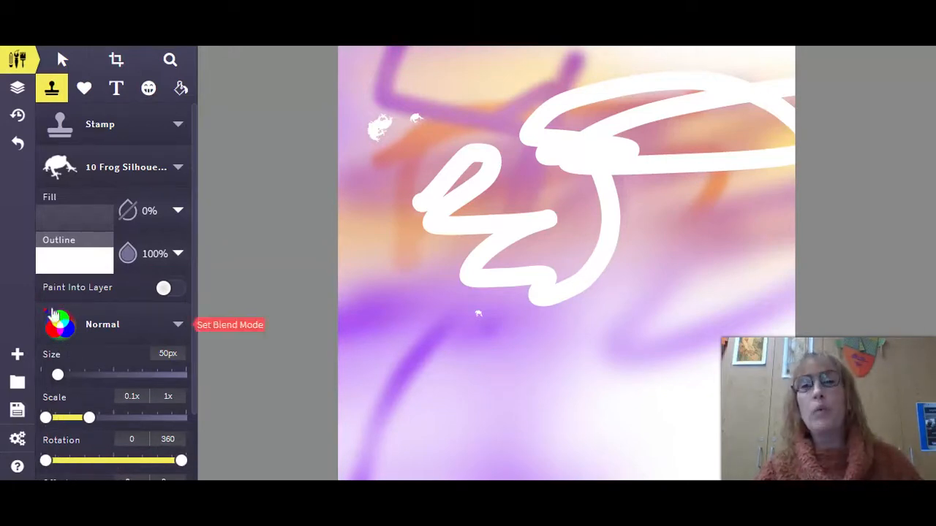
Set the Stamp size to 99 px and stamp trails of white frogs across the drawing
{"action": "left_click_drag", "start_coordinate": [58, 374], "coordinate": [71, 374]}
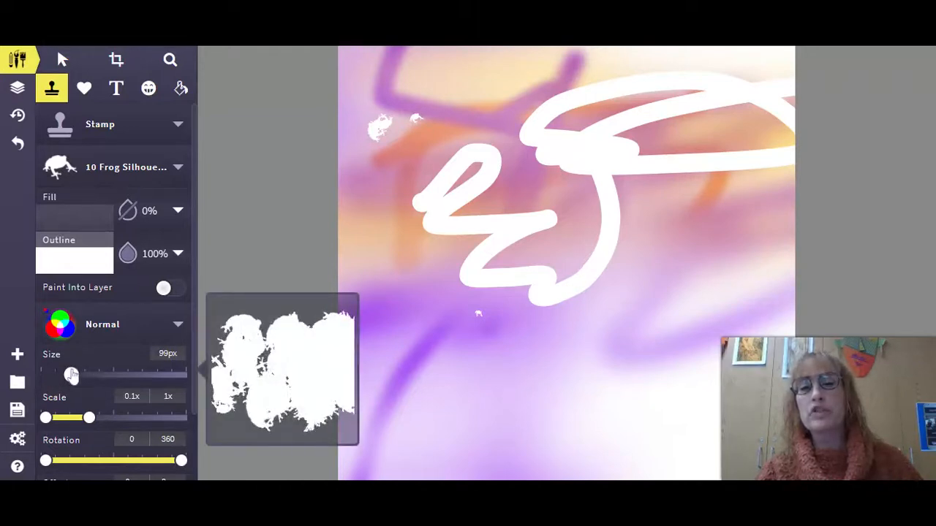
{"action": "mouse_move", "coordinate": [374, 342]}
{"action": "left_mouse_down"}
{"action": "mouse_move", "coordinate": [425, 334]}
{"action": "mouse_move", "coordinate": [447, 359]}
{"action": "mouse_move", "coordinate": [612, 372]}
{"action": "mouse_move", "coordinate": [640, 311]}
{"action": "mouse_move", "coordinate": [683, 275]}
{"action": "mouse_move", "coordinate": [696, 237]}
{"action": "mouse_move", "coordinate": [521, 232]}
{"action": "left_mouse_up"}
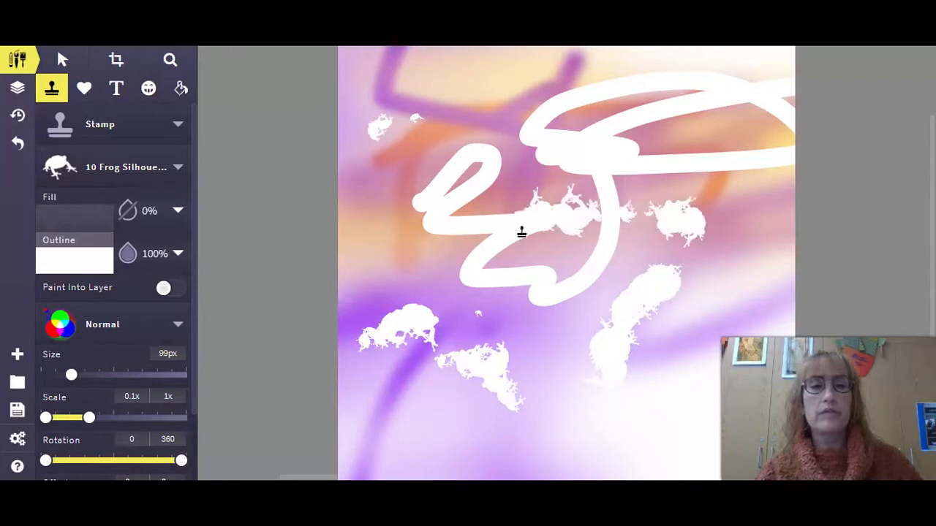
{"action": "mouse_move", "coordinate": [457, 132]}
{"action": "left_mouse_down"}
{"action": "mouse_move", "coordinate": [509, 89]}
{"action": "mouse_move", "coordinate": [440, 116]}
{"action": "mouse_move", "coordinate": [402, 85]}
{"action": "mouse_move", "coordinate": [484, 151]}
{"action": "mouse_move", "coordinate": [500, 208]}
{"action": "mouse_move", "coordinate": [490, 227]}
{"action": "mouse_move", "coordinate": [373, 246]}
{"action": "mouse_move", "coordinate": [775, 128]}
{"action": "left_mouse_up"}
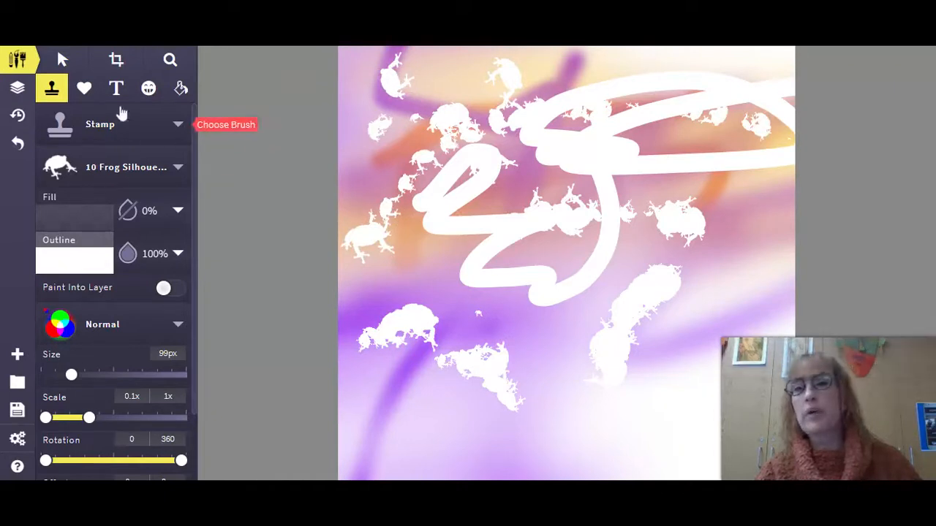
Change the outline colour to green and stamp a trail of frogs from the drawing's upper left to its lower right
{"action": "left_click", "coordinate": [76, 269]}
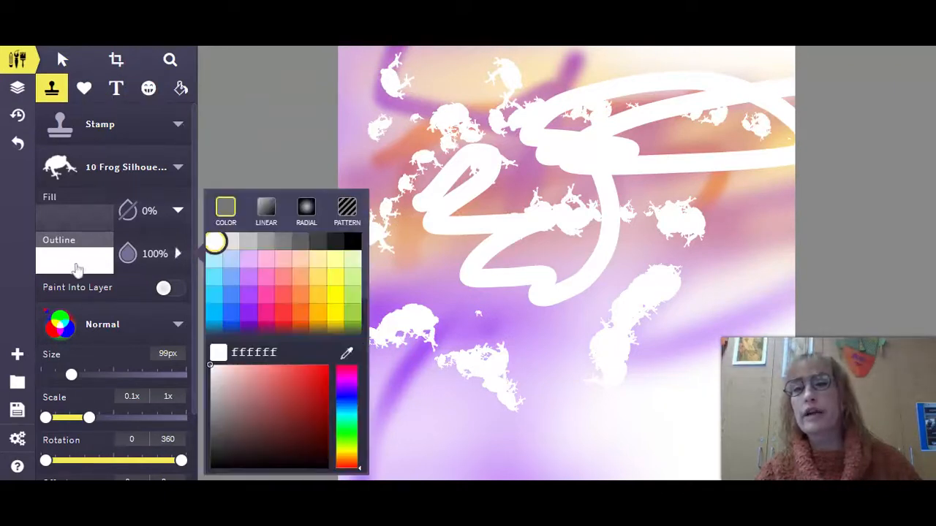
{"action": "left_click", "coordinate": [248, 295]}
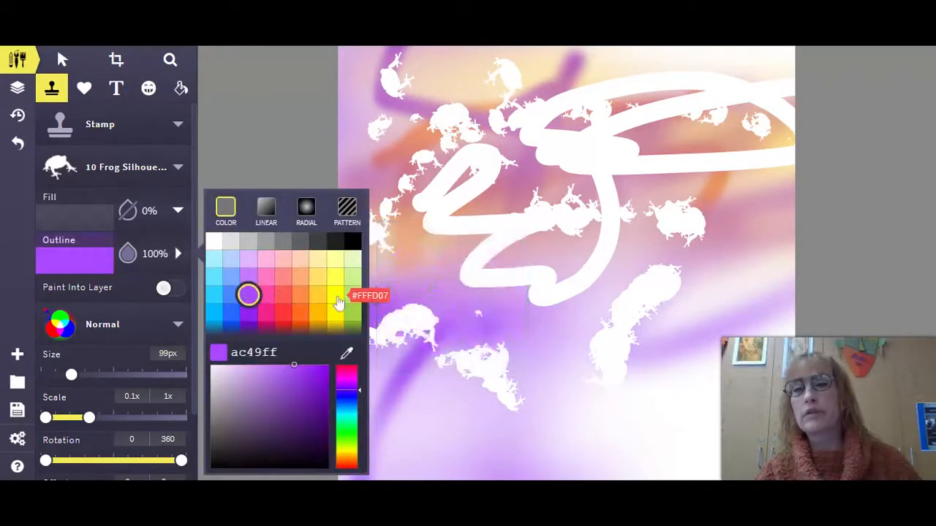
{"action": "left_click", "coordinate": [348, 319]}
{"action": "mouse_move", "coordinate": [402, 109]}
{"action": "left_mouse_down"}
{"action": "mouse_move", "coordinate": [659, 244]}
{"action": "mouse_move", "coordinate": [663, 439]}
{"action": "left_mouse_up"}
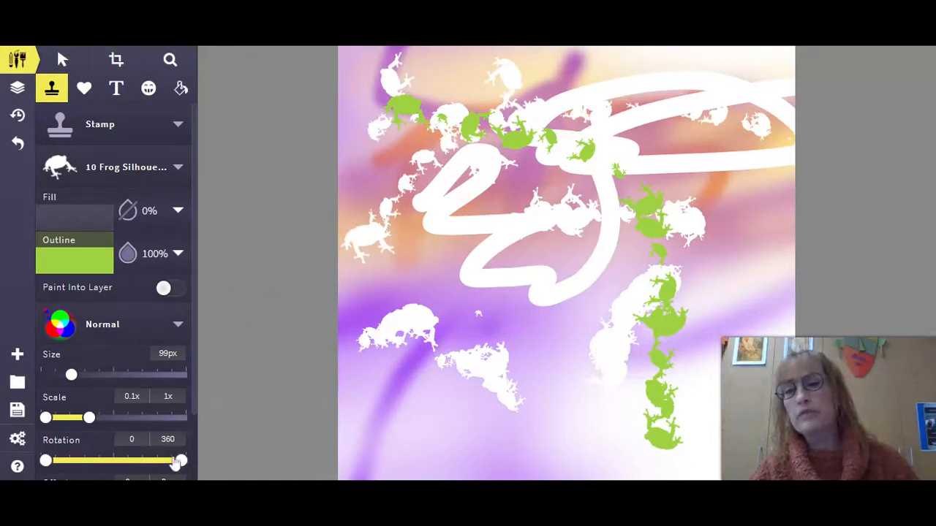
Limit the Stamp's rotation to 27 and its scale to 0.1x, raise the size to 346 px, and stamp trails of small green frogs
{"action": "left_click_drag", "start_coordinate": [182, 461], "coordinate": [55, 461]}
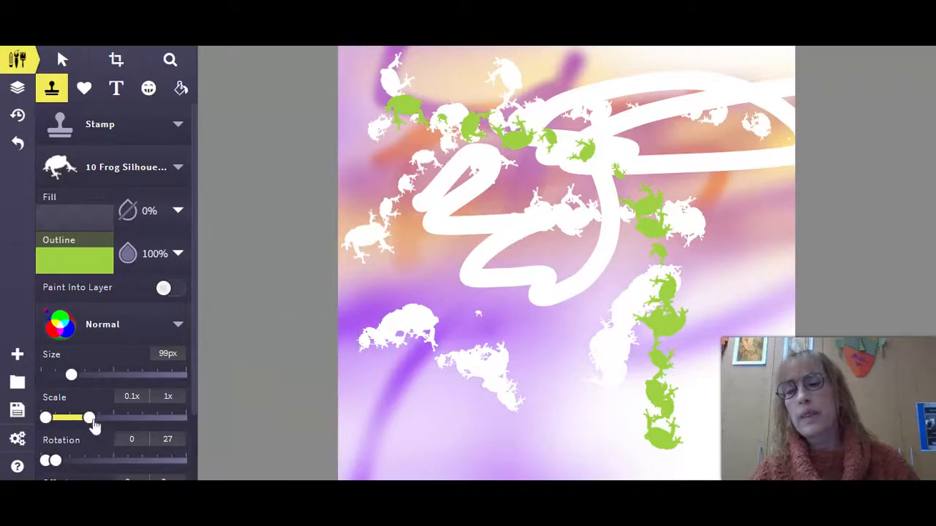
{"action": "left_click_drag", "start_coordinate": [88, 420], "coordinate": [46, 418]}
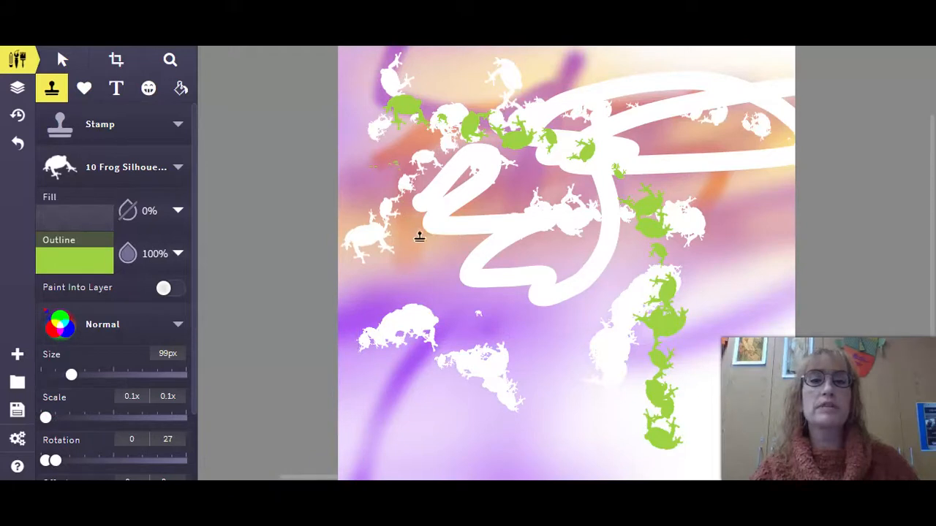
{"action": "left_click", "coordinate": [141, 377]}
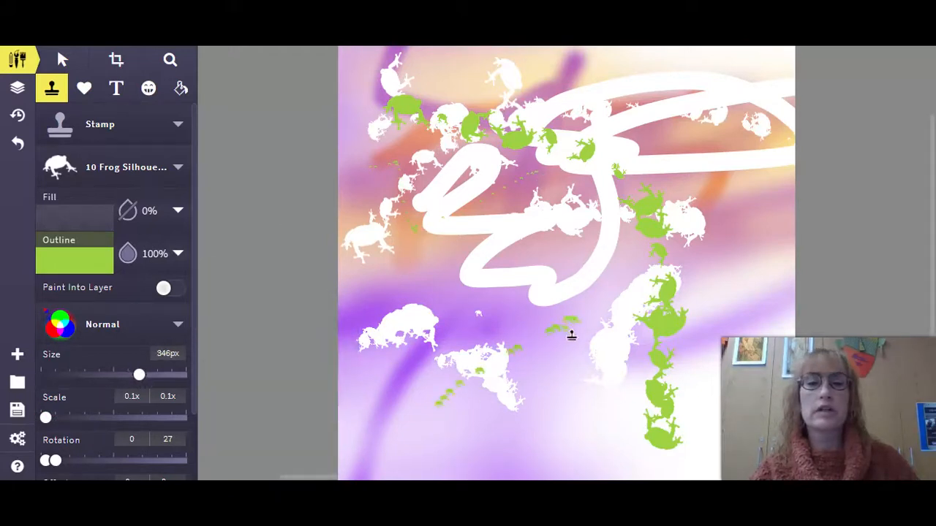
{"action": "left_click", "coordinate": [557, 264]}
{"action": "mouse_move", "coordinate": [340, 299]}
{"action": "left_mouse_down"}
{"action": "mouse_move", "coordinate": [543, 179]}
{"action": "mouse_move", "coordinate": [782, 70]}
{"action": "left_mouse_up"}
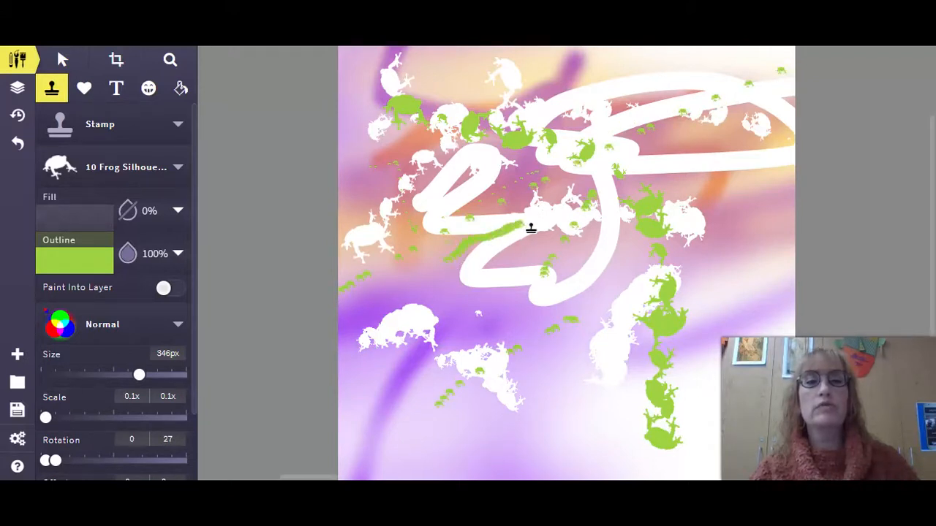
{"action": "left_click_drag", "start_coordinate": [607, 199], "coordinate": [684, 159]}
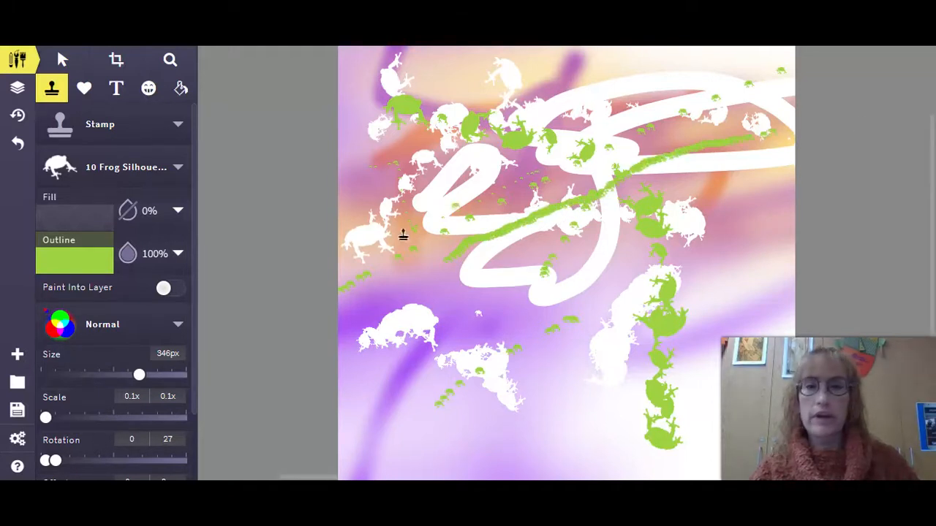
Stamp green frogs across the drawing at 500 px, first at 0.1x maximum scale and again at 0.6x
{"action": "left_click_drag", "start_coordinate": [176, 378], "coordinate": [181, 375]}
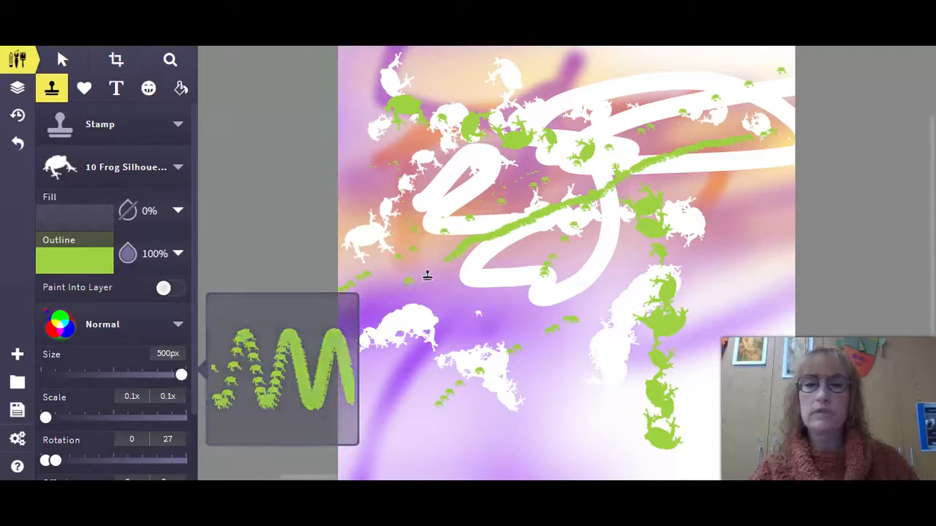
{"action": "mouse_move", "coordinate": [589, 285]}
{"action": "left_mouse_down"}
{"action": "mouse_move", "coordinate": [585, 315]}
{"action": "mouse_move", "coordinate": [514, 327]}
{"action": "mouse_move", "coordinate": [449, 309]}
{"action": "mouse_move", "coordinate": [350, 321]}
{"action": "left_mouse_up"}
{"action": "left_click_drag", "start_coordinate": [46, 417], "coordinate": [70, 418]}
{"action": "mouse_move", "coordinate": [529, 351]}
{"action": "left_mouse_down"}
{"action": "mouse_move", "coordinate": [584, 327]}
{"action": "mouse_move", "coordinate": [585, 253]}
{"action": "mouse_move", "coordinate": [615, 216]}
{"action": "mouse_move", "coordinate": [723, 143]}
{"action": "mouse_move", "coordinate": [785, 136]}
{"action": "left_mouse_up"}
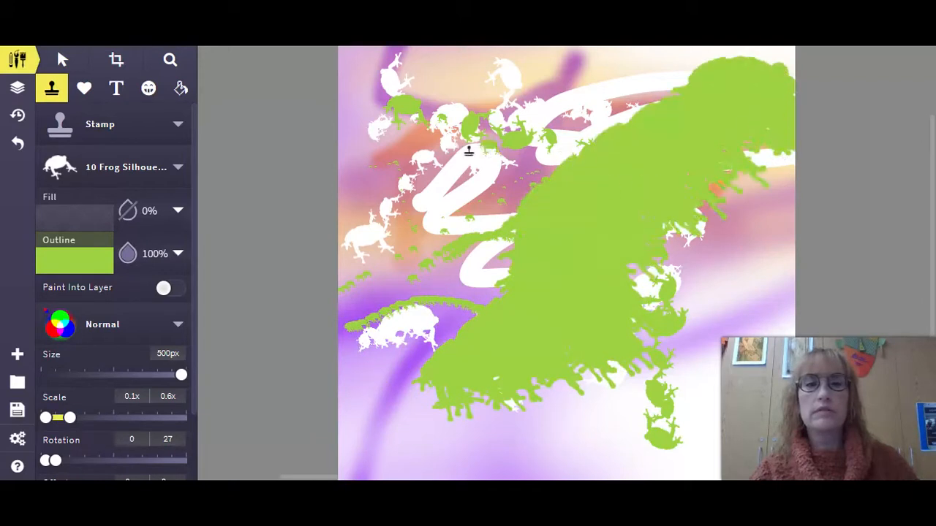
{"action": "left_click", "coordinate": [428, 241]}
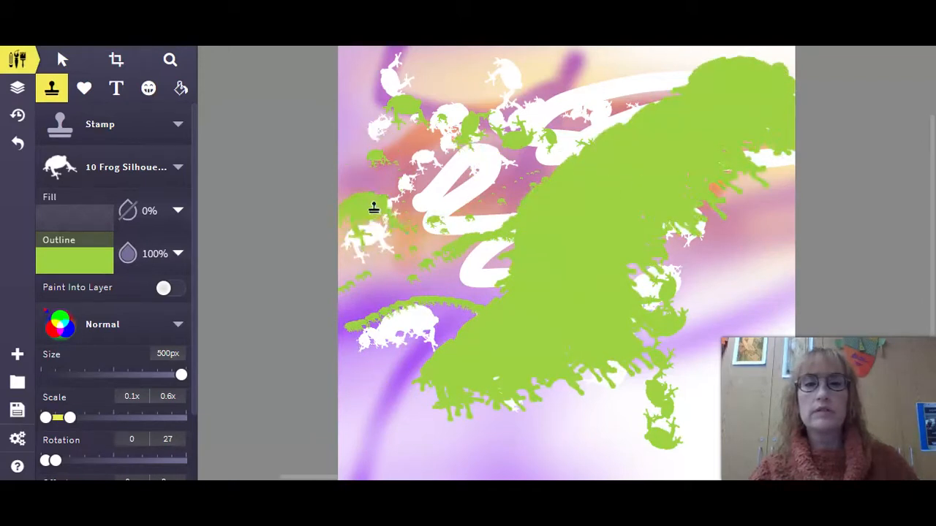
{"action": "mouse_move", "coordinate": [383, 115]}
{"action": "left_mouse_down"}
{"action": "mouse_move", "coordinate": [443, 202]}
{"action": "mouse_move", "coordinate": [396, 307]}
{"action": "mouse_move", "coordinate": [432, 368]}
{"action": "left_mouse_up"}
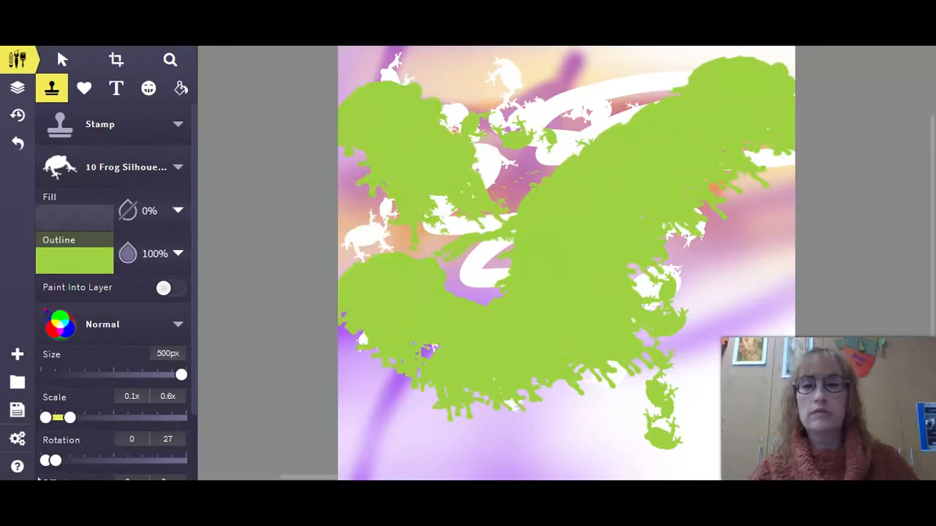
Set the Stamp's maximum rotation to 360 and its size to 94 px
{"action": "left_click_drag", "start_coordinate": [53, 465], "coordinate": [187, 469]}
{"action": "mouse_move", "coordinate": [110, 370]}
{"action": "left_mouse_down"}
{"action": "mouse_move", "coordinate": [58, 376]}
{"action": "mouse_move", "coordinate": [69, 374]}
{"action": "left_mouse_up"}
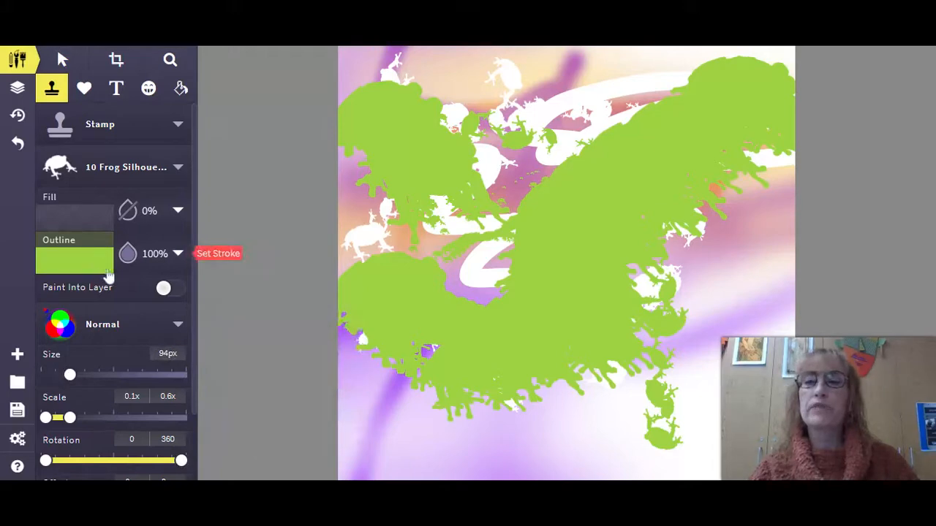
{"action": "left_click", "coordinate": [178, 326]}
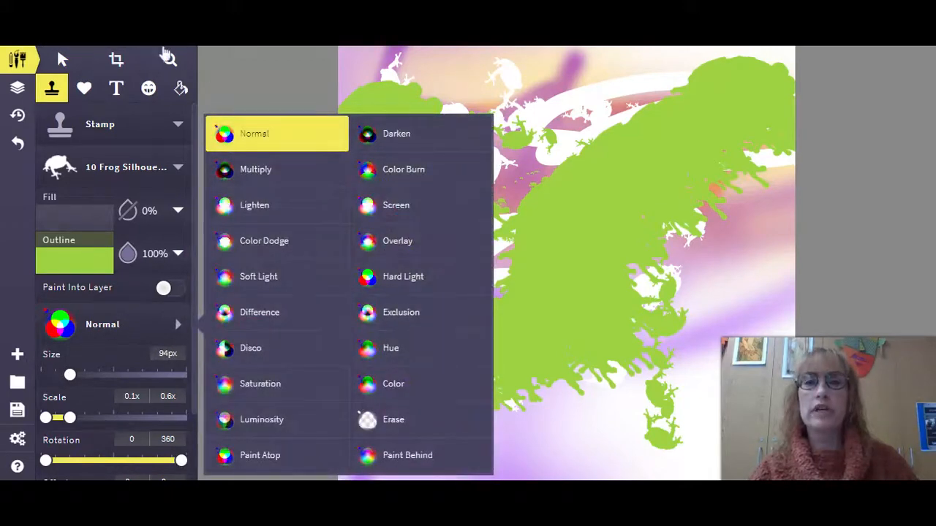
Select the large green frog stroke across the middle of the drawing and set its blend mode to Exclusion
{"action": "left_click", "coordinate": [63, 59]}
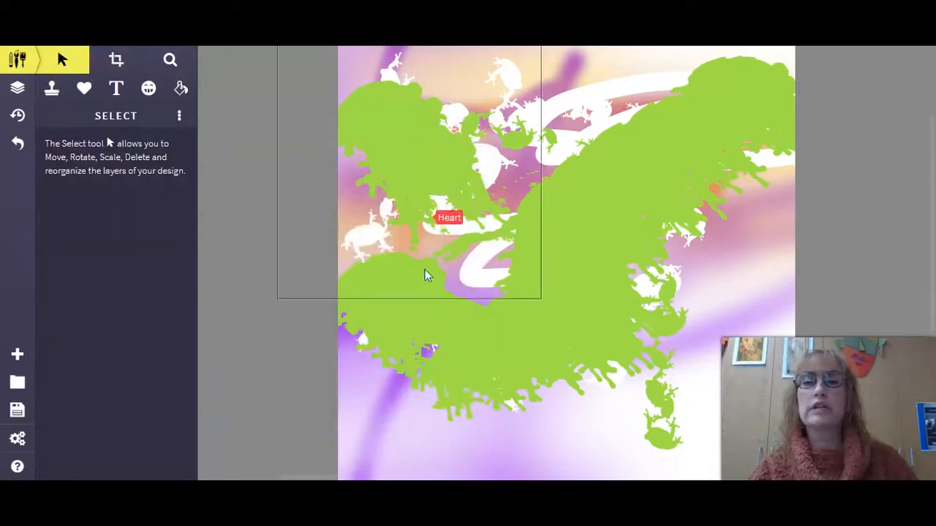
{"action": "left_click", "coordinate": [473, 357]}
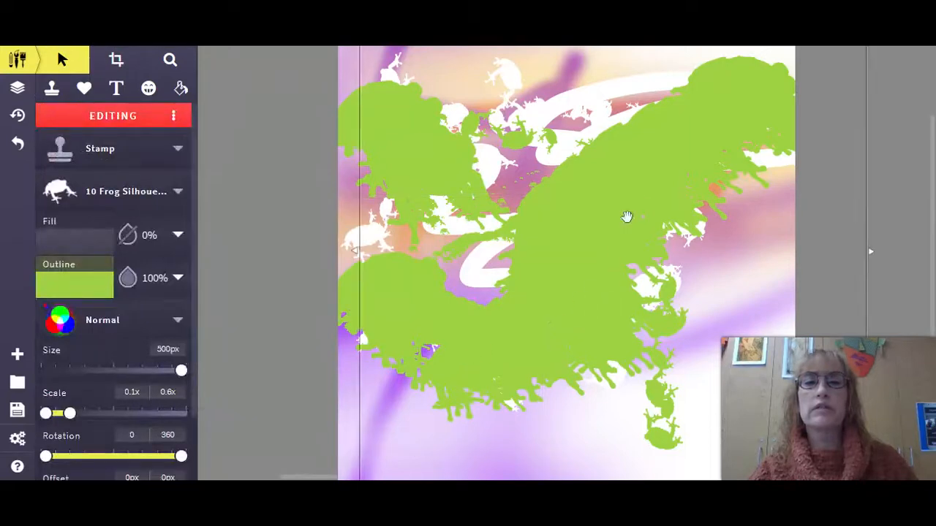
{"action": "left_click", "coordinate": [104, 325]}
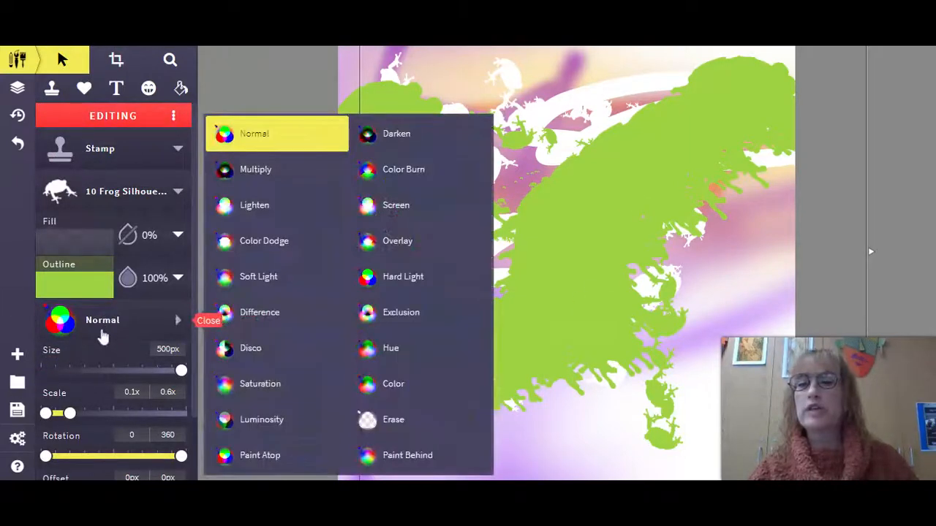
{"action": "left_click", "coordinate": [401, 313]}
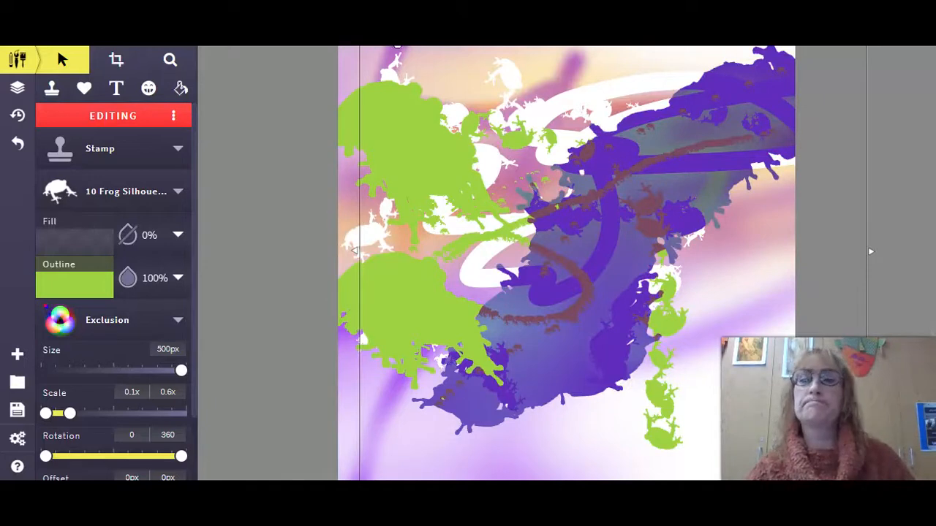
Search the stamp library for christmas to find another stamp for the selected frog stroke
{"action": "left_click", "coordinate": [177, 192]}
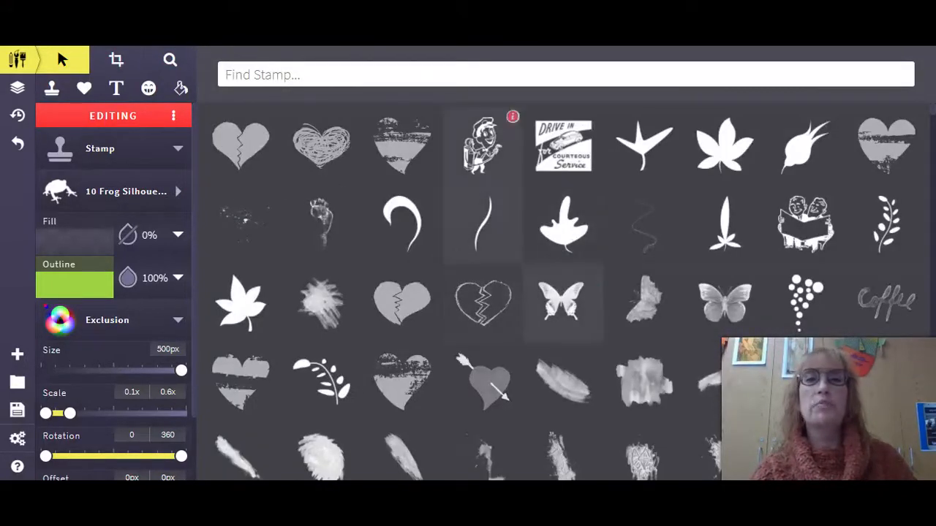
{"action": "left_click", "coordinate": [263, 74]}
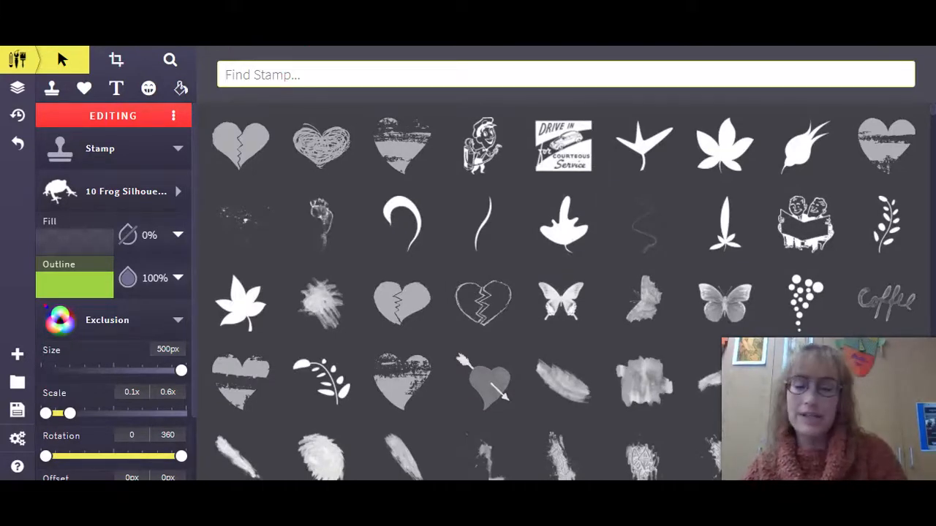
{"action": "type", "text": "christm"}
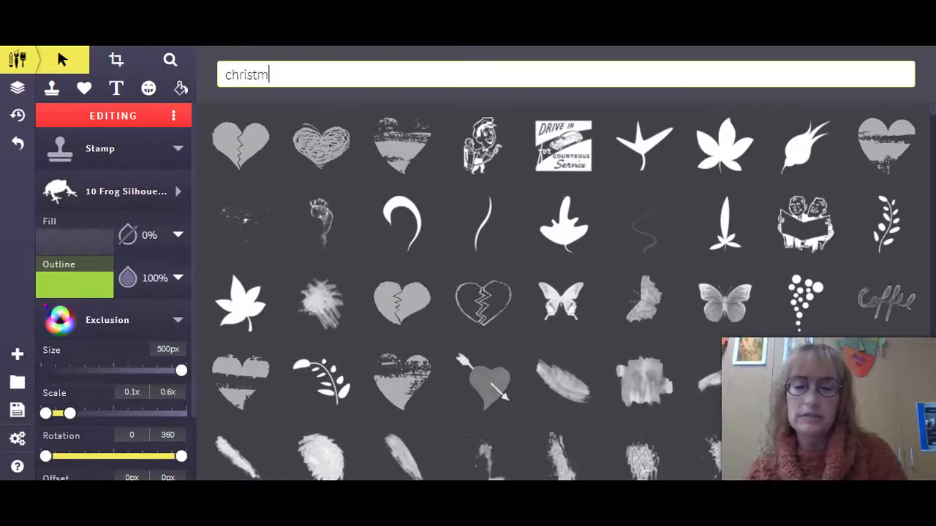
{"action": "type", "text": "a"}
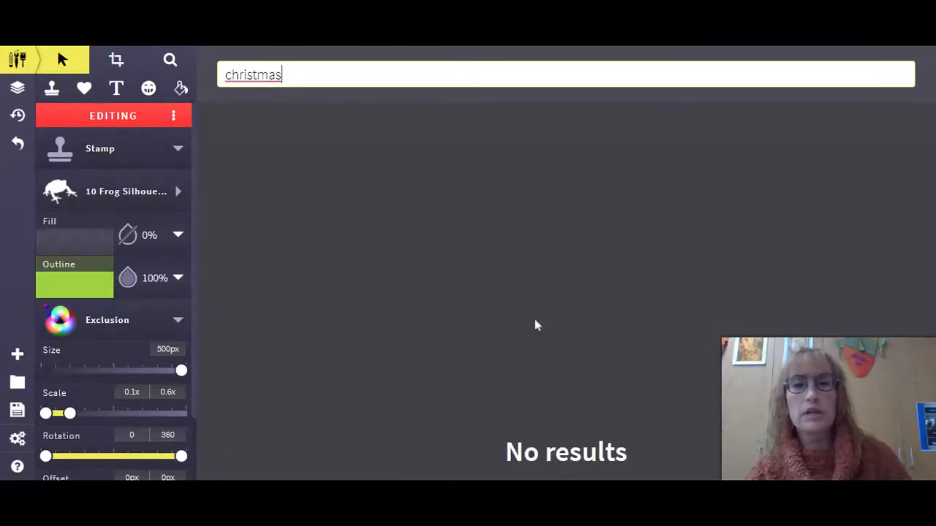
{"action": "type", "text": "s"}
Search the stamps for tree and replace the selected stroke's frogs with a full, bushy conifer silhouette
{"action": "double_click", "coordinate": [224, 73]}
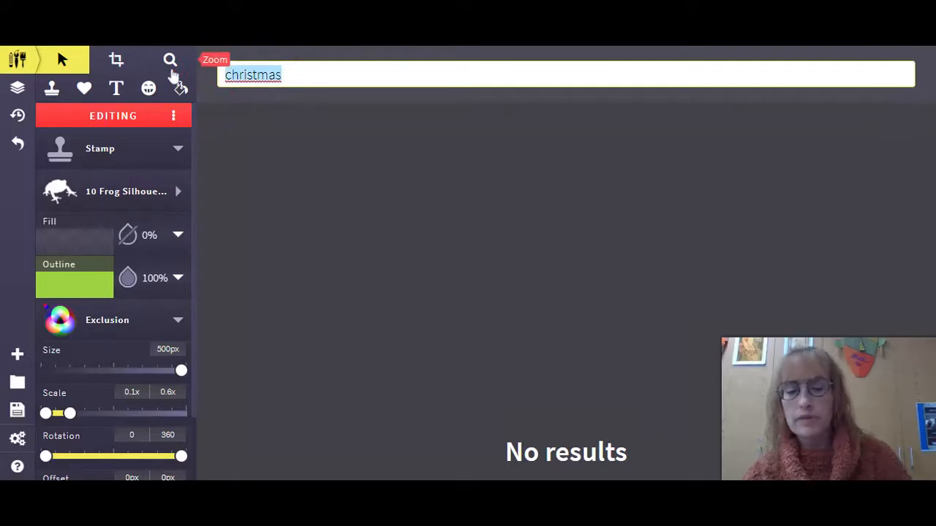
{"action": "type", "text": "tree"}
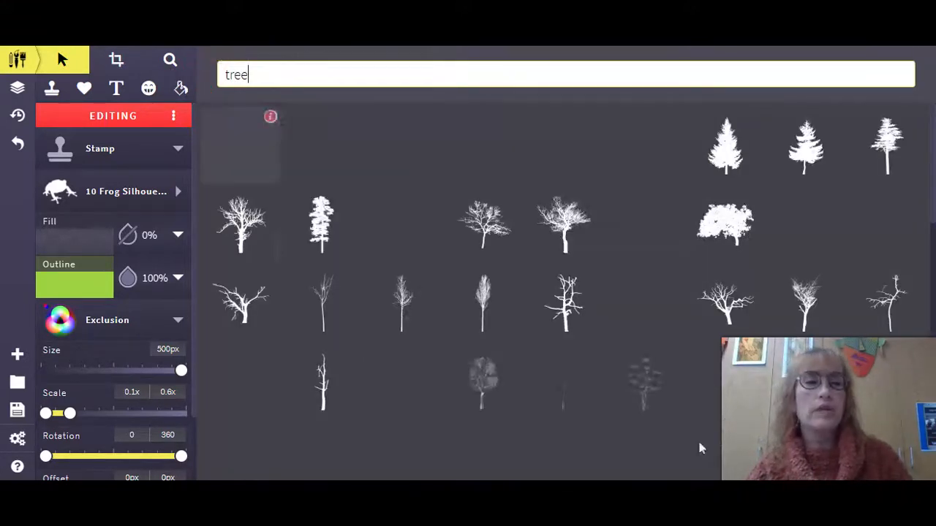
{"action": "scroll", "coordinate": [494, 359], "scroll_direction": "down", "scroll_amount": 2}
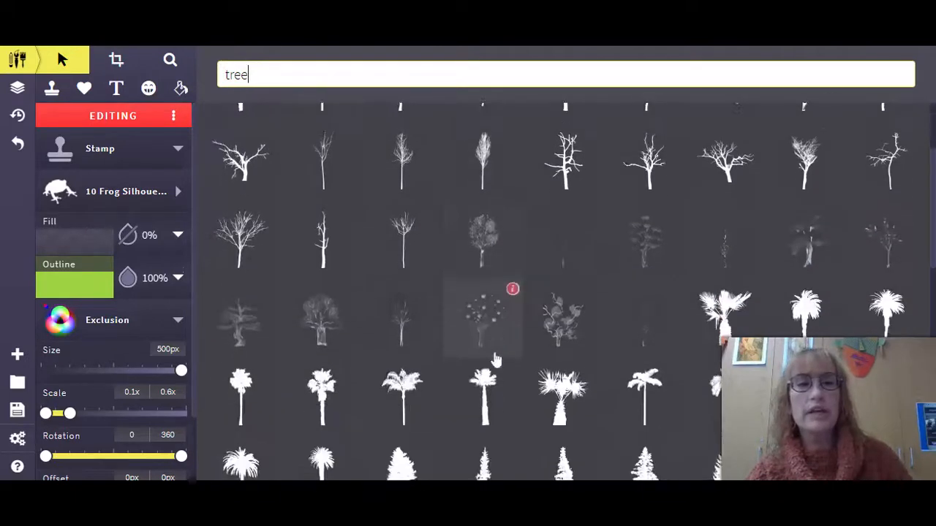
{"action": "scroll", "coordinate": [495, 359], "scroll_direction": "down", "scroll_amount": 3}
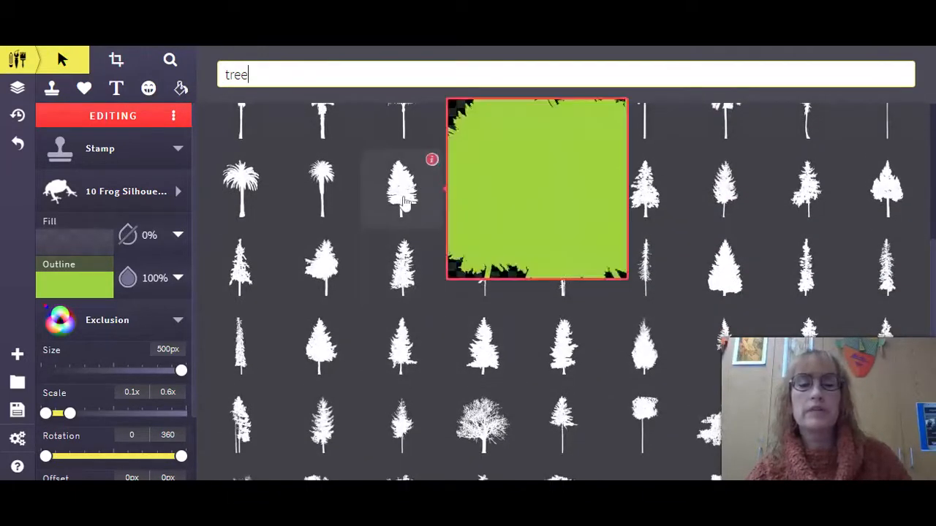
{"action": "left_click", "coordinate": [404, 201]}
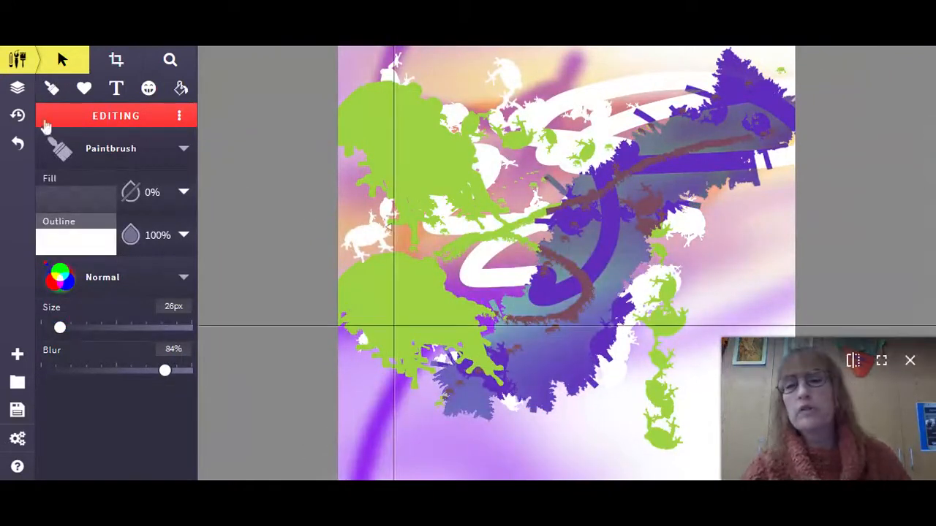
Change the selected Paintbrush stroke's brush type to Spraypaint
{"action": "left_click", "coordinate": [114, 154]}
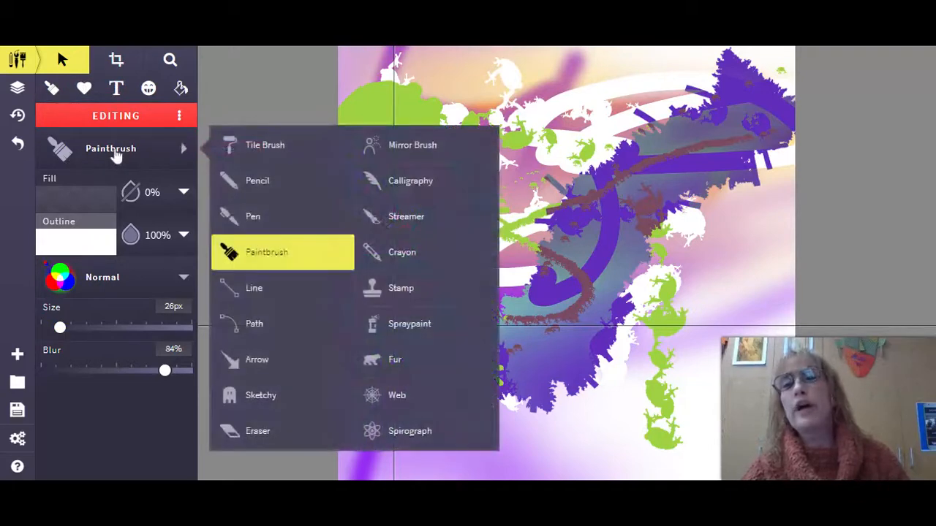
{"action": "left_click", "coordinate": [410, 327]}
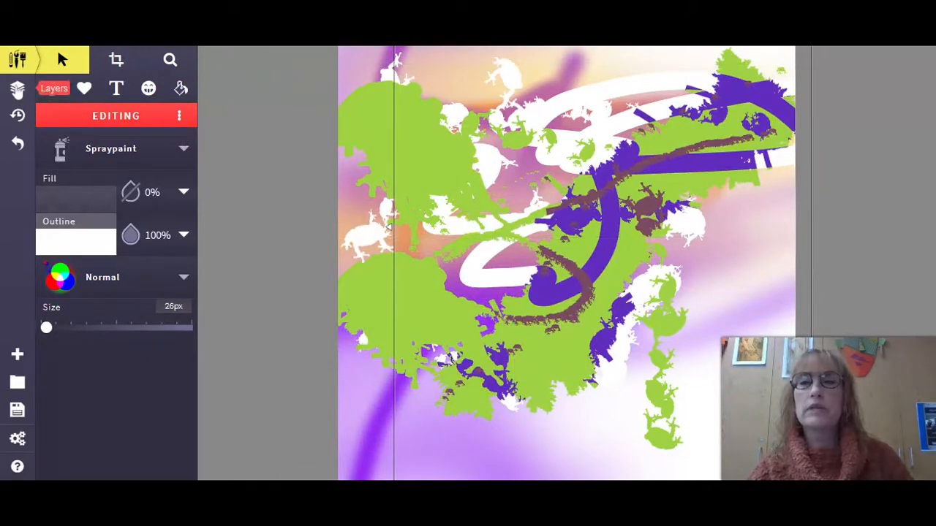
Delete all the Stamp, Paintbrush, Spraypaint and Streamer layers, keeping only the Background
{"action": "left_click", "coordinate": [18, 89]}
{"action": "left_click", "coordinate": [80, 81]}
{"action": "scroll", "coordinate": [88, 234], "scroll_direction": "down", "scroll_amount": 5}
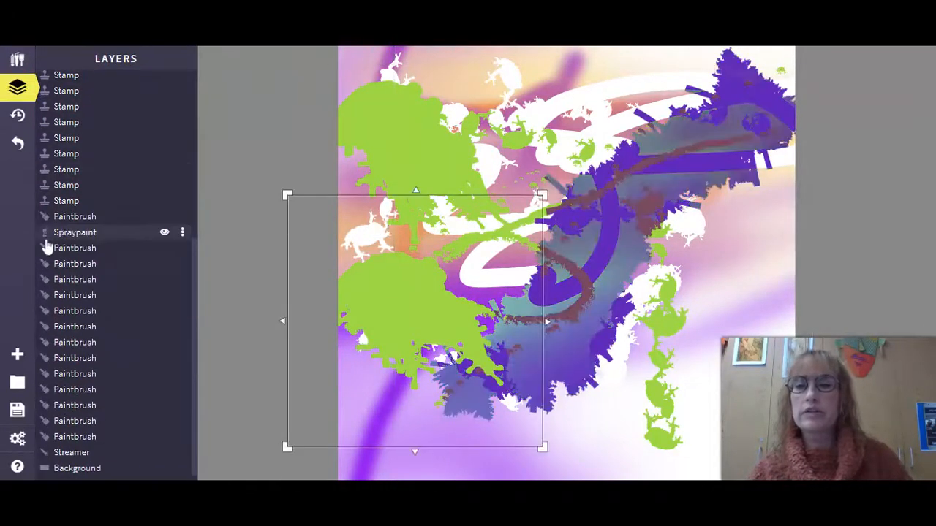
{"action": "left_click", "coordinate": [71, 455], "text": "shift"}
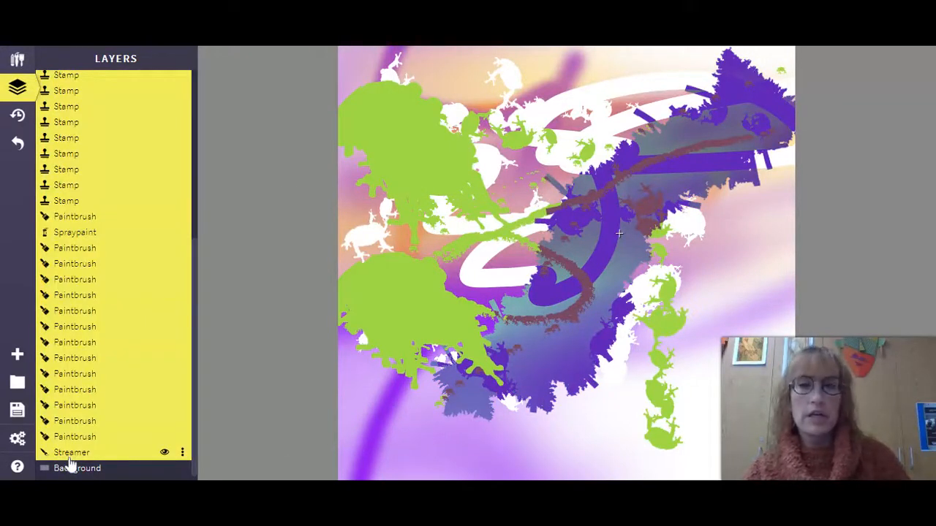
{"action": "key", "text": "Delete"}
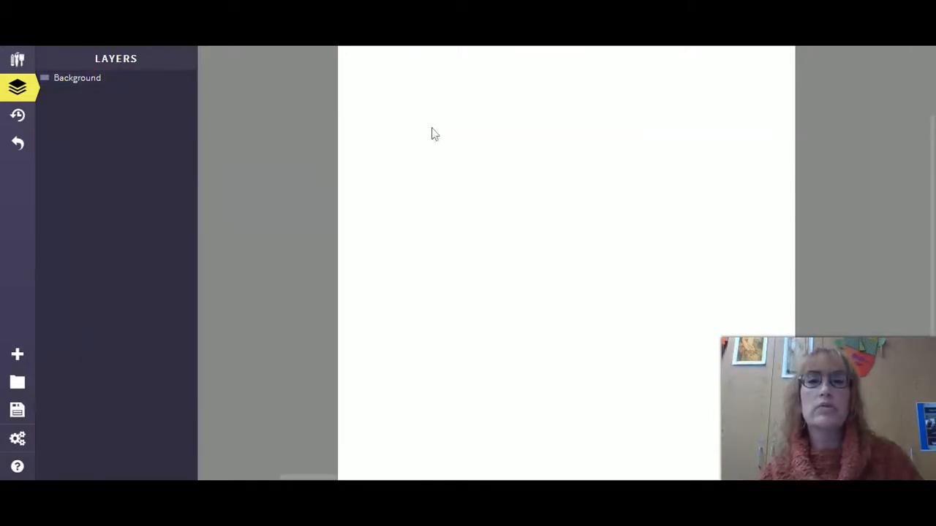
Spraypaint scattered dots and a thick diagonal band on the blank canvas in light purple c67aff
{"action": "left_click", "coordinate": [18, 60]}
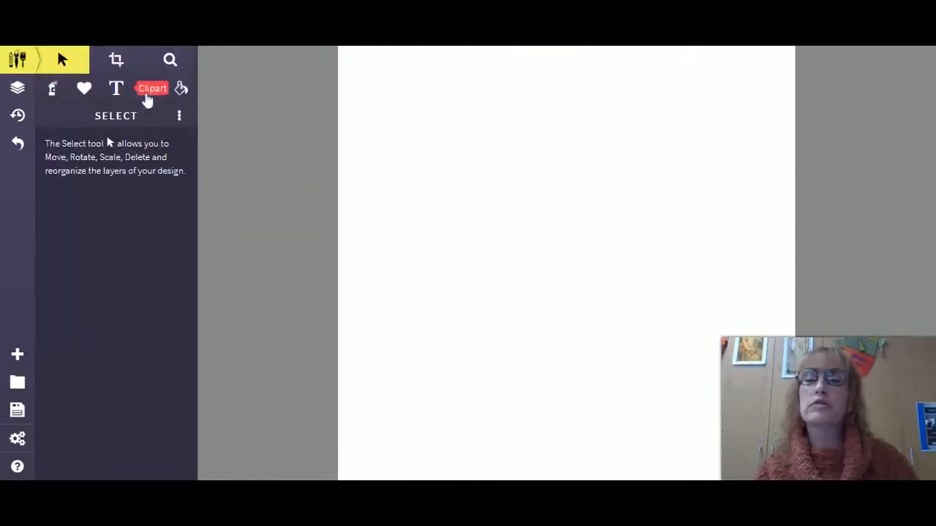
{"action": "left_click", "coordinate": [52, 89]}
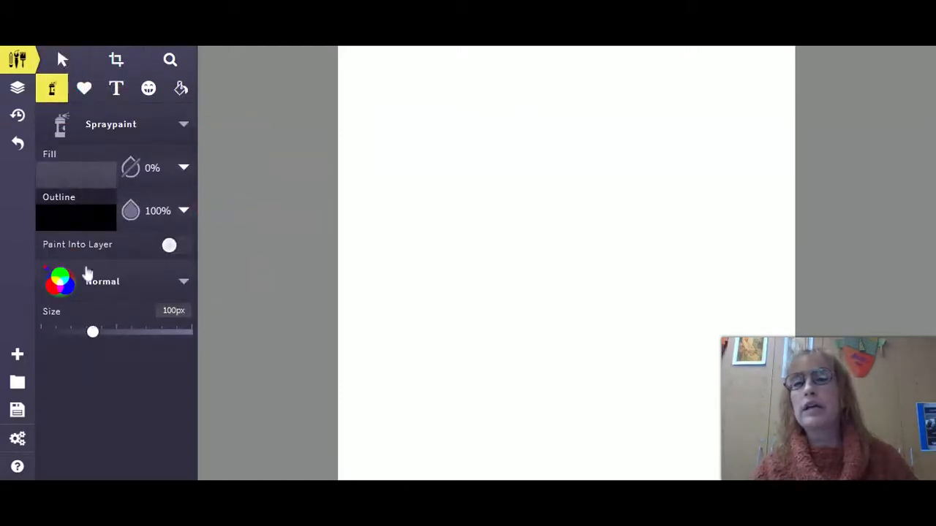
{"action": "left_click", "coordinate": [82, 221]}
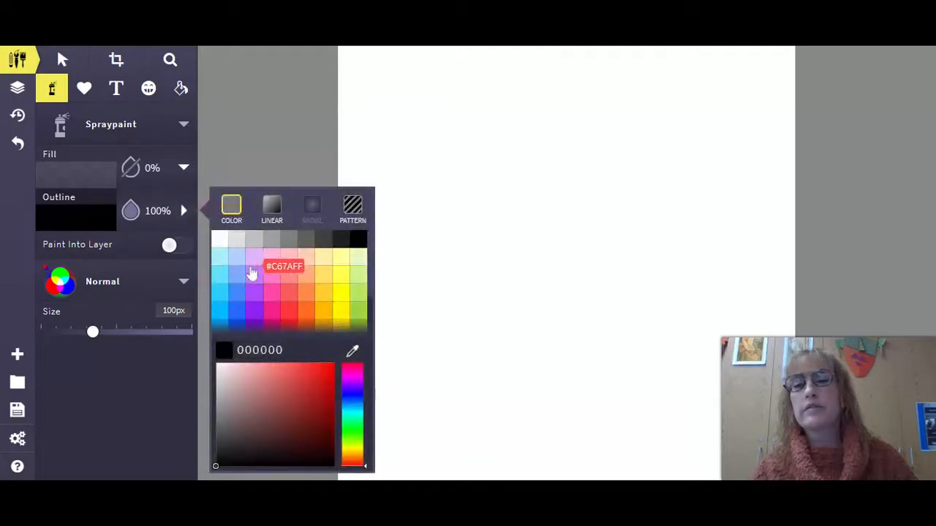
{"action": "left_click", "coordinate": [252, 273]}
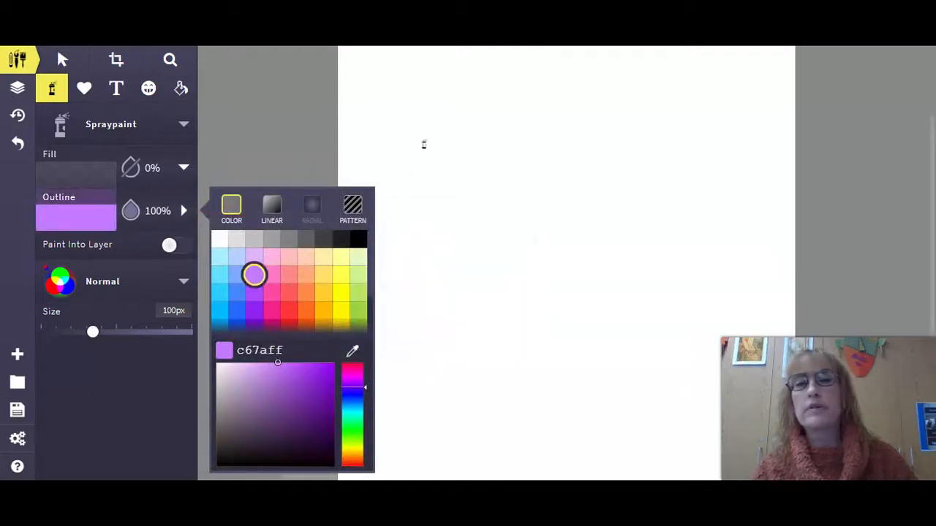
{"action": "mouse_move", "coordinate": [558, 114]}
{"action": "left_mouse_down"}
{"action": "mouse_move", "coordinate": [547, 153]}
{"action": "mouse_move", "coordinate": [507, 174]}
{"action": "mouse_move", "coordinate": [561, 127]}
{"action": "mouse_move", "coordinate": [653, 123]}
{"action": "mouse_move", "coordinate": [499, 244]}
{"action": "mouse_move", "coordinate": [370, 210]}
{"action": "left_mouse_up"}
{"action": "mouse_move", "coordinate": [664, 225]}
{"action": "left_mouse_down"}
{"action": "mouse_move", "coordinate": [499, 281]}
{"action": "mouse_move", "coordinate": [443, 355]}
{"action": "mouse_move", "coordinate": [691, 400]}
{"action": "mouse_move", "coordinate": [588, 476]}
{"action": "mouse_move", "coordinate": [743, 278]}
{"action": "mouse_move", "coordinate": [772, 181]}
{"action": "mouse_move", "coordinate": [582, 134]}
{"action": "left_mouse_up"}
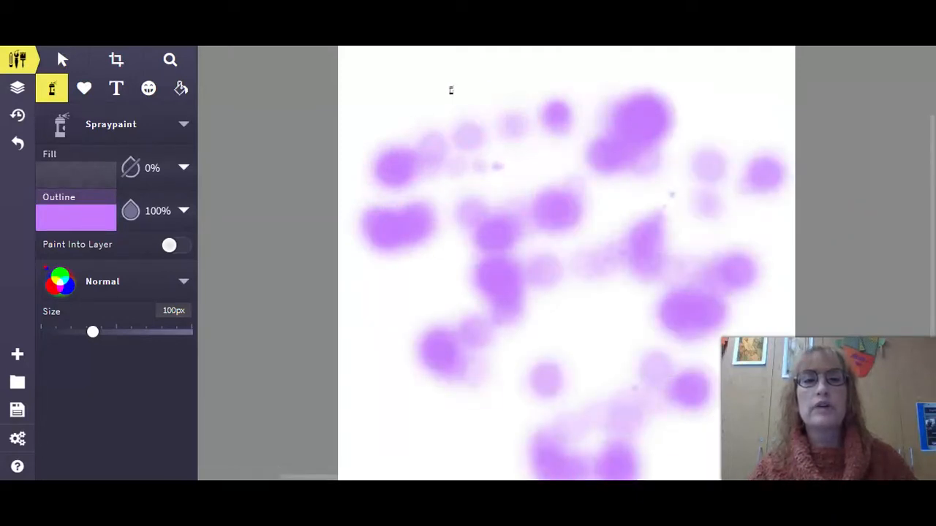
{"action": "mouse_move", "coordinate": [450, 90]}
{"action": "left_mouse_down"}
{"action": "mouse_move", "coordinate": [473, 130]}
{"action": "mouse_move", "coordinate": [175, 309]}
{"action": "mouse_move", "coordinate": [215, 408]}
{"action": "mouse_move", "coordinate": [632, 226]}
{"action": "left_mouse_up"}
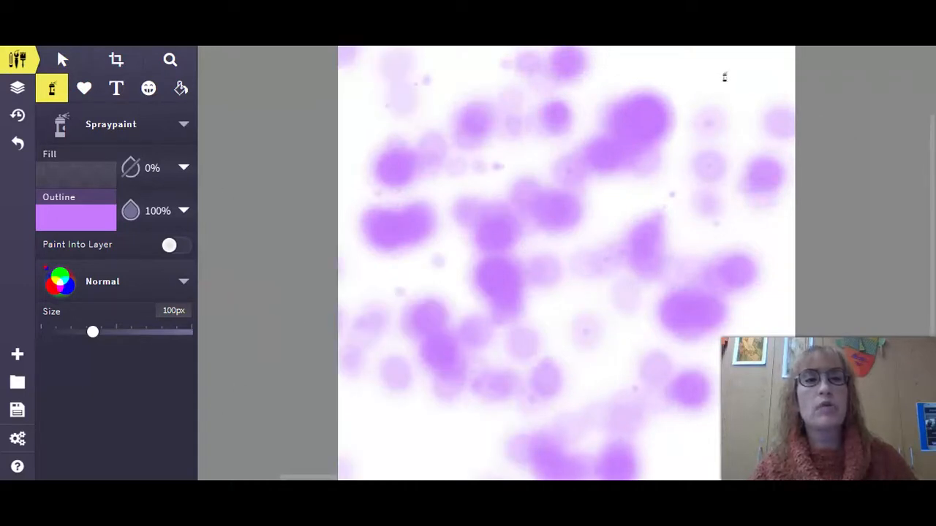
{"action": "mouse_move", "coordinate": [725, 77]}
{"action": "left_mouse_down"}
{"action": "mouse_move", "coordinate": [613, 89]}
{"action": "mouse_move", "coordinate": [548, 117]}
{"action": "mouse_move", "coordinate": [466, 206]}
{"action": "mouse_move", "coordinate": [407, 239]}
{"action": "mouse_move", "coordinate": [454, 244]}
{"action": "mouse_move", "coordinate": [484, 203]}
{"action": "mouse_move", "coordinate": [575, 136]}
{"action": "mouse_move", "coordinate": [653, 99]}
{"action": "mouse_move", "coordinate": [711, 93]}
{"action": "mouse_move", "coordinate": [712, 128]}
{"action": "mouse_move", "coordinate": [571, 164]}
{"action": "mouse_move", "coordinate": [508, 212]}
{"action": "mouse_move", "coordinate": [425, 254]}
{"action": "mouse_move", "coordinate": [338, 351]}
{"action": "left_mouse_up"}
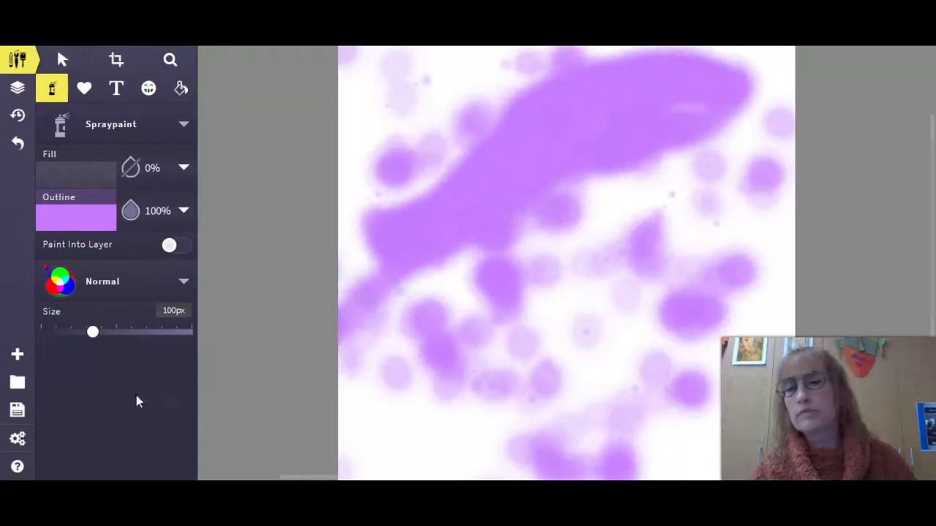
Set the Spraypaint blend mode to Disco and spray a winding stroke over the purple areas
{"action": "left_click", "coordinate": [88, 292]}
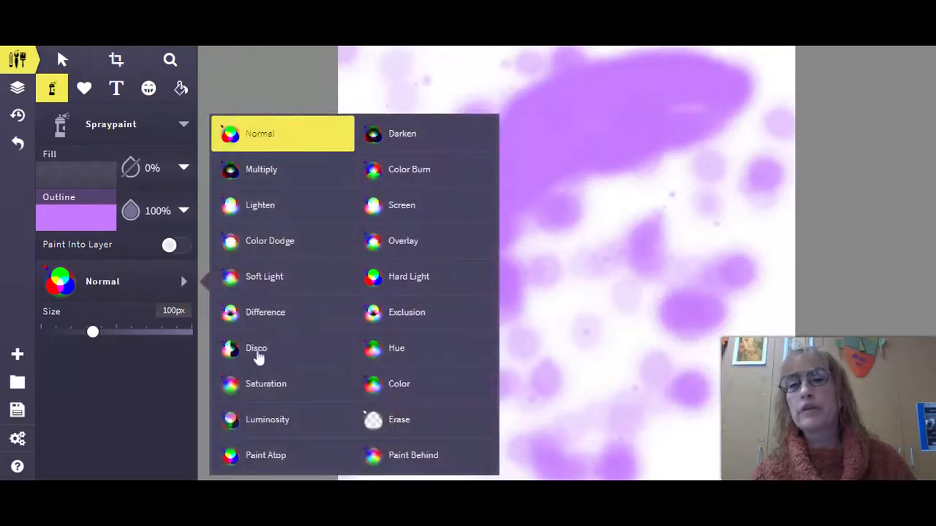
{"action": "left_click", "coordinate": [260, 357]}
{"action": "mouse_move", "coordinate": [479, 128]}
{"action": "left_mouse_down"}
{"action": "mouse_move", "coordinate": [520, 149]}
{"action": "mouse_move", "coordinate": [499, 242]}
{"action": "mouse_move", "coordinate": [515, 315]}
{"action": "mouse_move", "coordinate": [677, 341]}
{"action": "mouse_move", "coordinate": [712, 294]}
{"action": "mouse_move", "coordinate": [661, 220]}
{"action": "mouse_move", "coordinate": [693, 122]}
{"action": "mouse_move", "coordinate": [574, 126]}
{"action": "mouse_move", "coordinate": [442, 154]}
{"action": "mouse_move", "coordinate": [323, 269]}
{"action": "mouse_move", "coordinate": [455, 324]}
{"action": "mouse_move", "coordinate": [333, 272]}
{"action": "mouse_move", "coordinate": [503, 168]}
{"action": "mouse_move", "coordinate": [577, 231]}
{"action": "mouse_move", "coordinate": [599, 398]}
{"action": "mouse_move", "coordinate": [623, 462]}
{"action": "mouse_move", "coordinate": [443, 359]}
{"action": "mouse_move", "coordinate": [483, 375]}
{"action": "mouse_move", "coordinate": [735, 257]}
{"action": "left_mouse_up"}
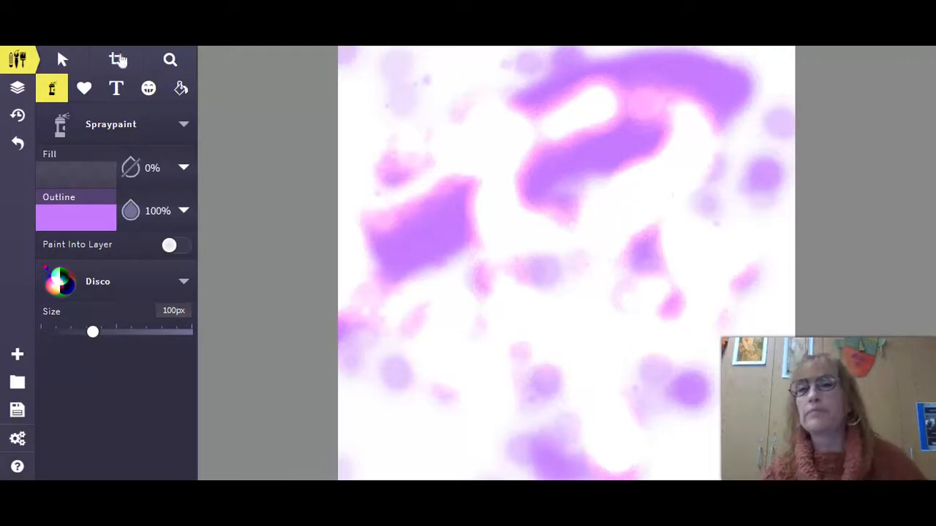
Switch to the Fur brush, set its outline to brown 865e1c, and paint fur strokes across the upper middle of the canvas
{"action": "left_click", "coordinate": [62, 60]}
{"action": "left_click", "coordinate": [48, 89]}
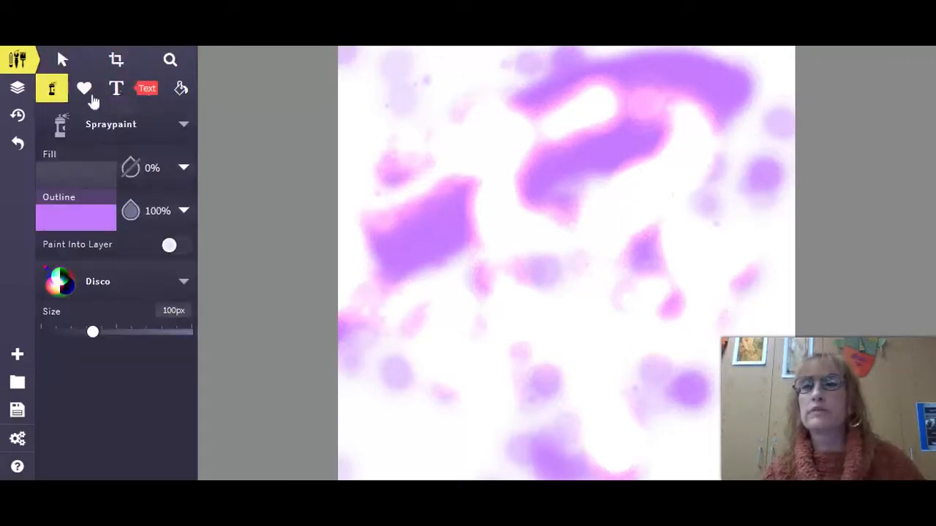
{"action": "left_click", "coordinate": [123, 129]}
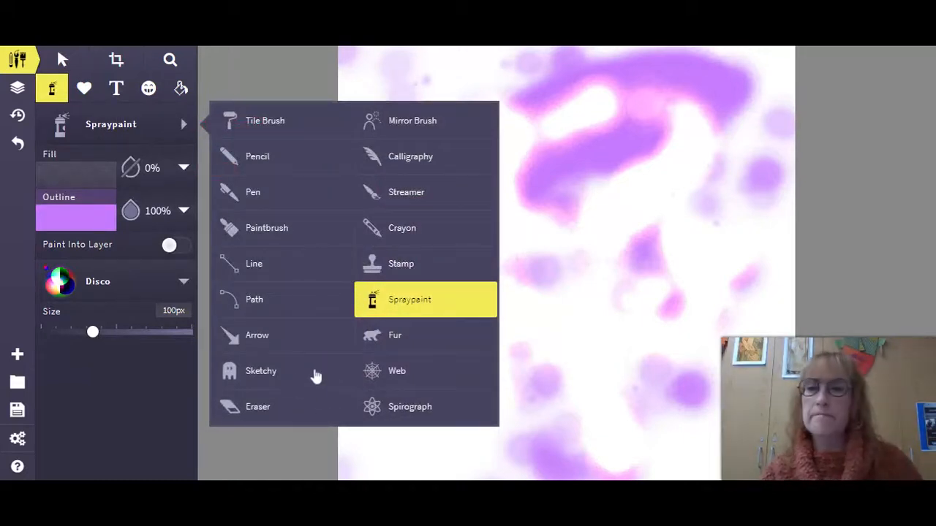
{"action": "left_click", "coordinate": [398, 340]}
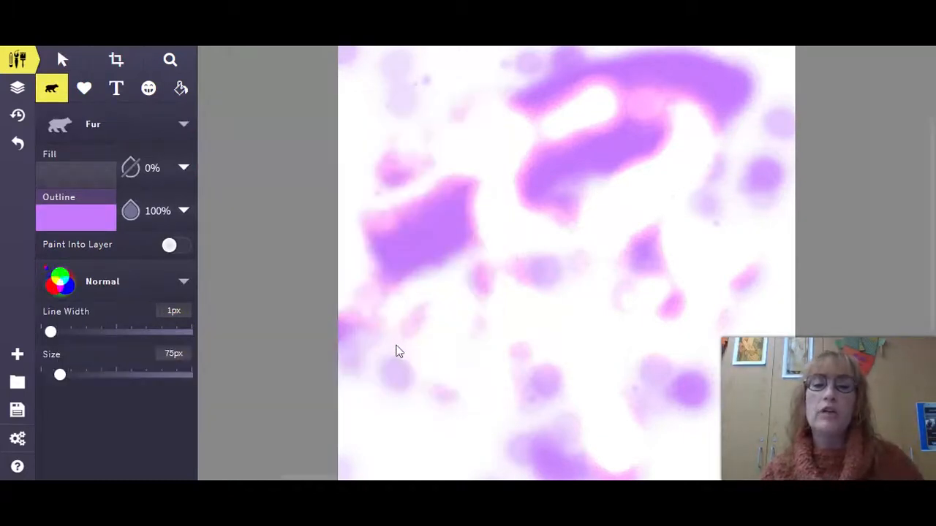
{"action": "left_click", "coordinate": [107, 227]}
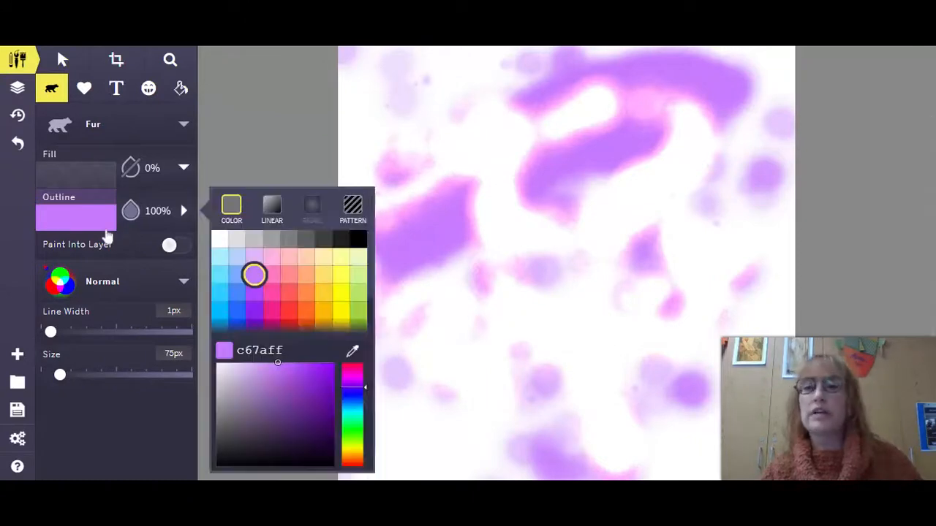
{"action": "left_click_drag", "start_coordinate": [350, 409], "coordinate": [351, 463]}
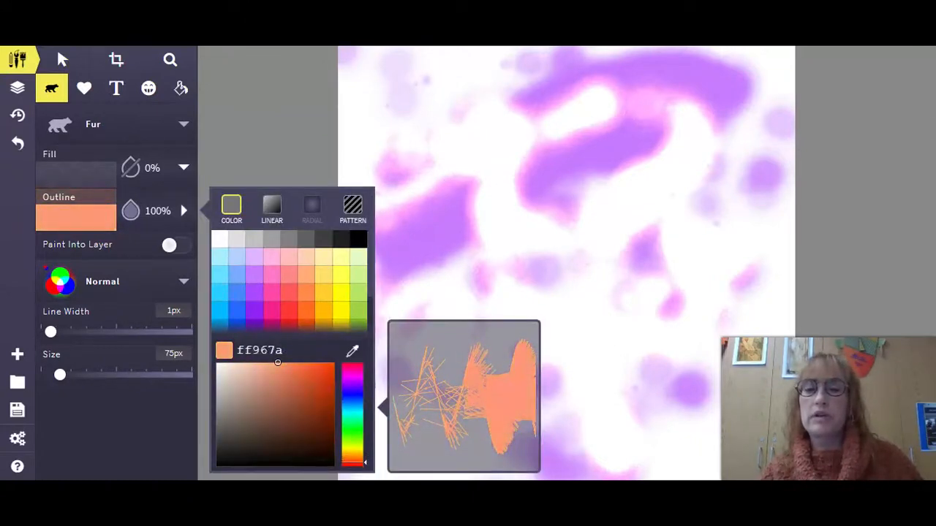
{"action": "left_click", "coordinate": [323, 405]}
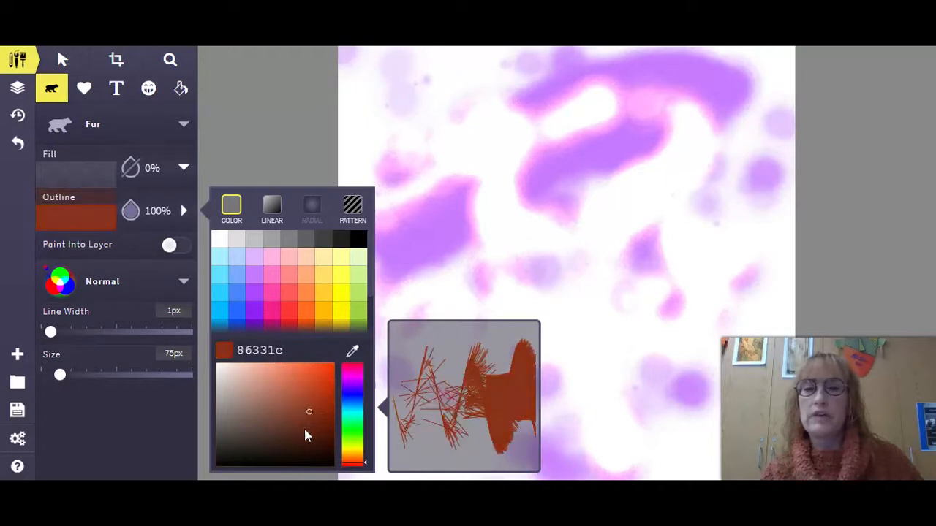
{"action": "mouse_move", "coordinate": [351, 463]}
{"action": "left_mouse_down"}
{"action": "mouse_move", "coordinate": [351, 394]}
{"action": "mouse_move", "coordinate": [350, 465]}
{"action": "mouse_move", "coordinate": [351, 455]}
{"action": "left_mouse_up"}
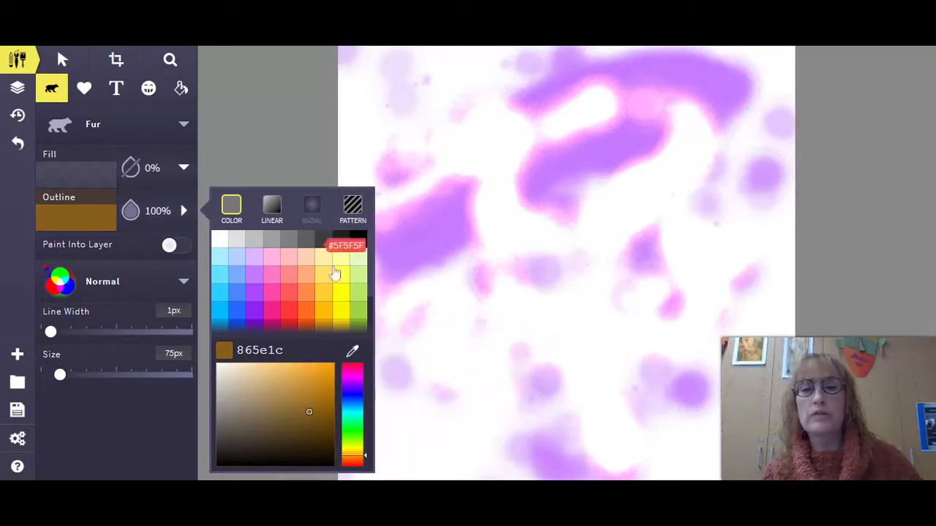
{"action": "mouse_move", "coordinate": [490, 223]}
{"action": "left_mouse_down"}
{"action": "mouse_move", "coordinate": [527, 158]}
{"action": "mouse_move", "coordinate": [506, 201]}
{"action": "mouse_move", "coordinate": [509, 218]}
{"action": "mouse_move", "coordinate": [578, 163]}
{"action": "mouse_move", "coordinate": [507, 219]}
{"action": "mouse_move", "coordinate": [617, 155]}
{"action": "mouse_move", "coordinate": [511, 229]}
{"action": "mouse_move", "coordinate": [656, 187]}
{"action": "mouse_move", "coordinate": [530, 231]}
{"action": "mouse_move", "coordinate": [583, 216]}
{"action": "left_mouse_up"}
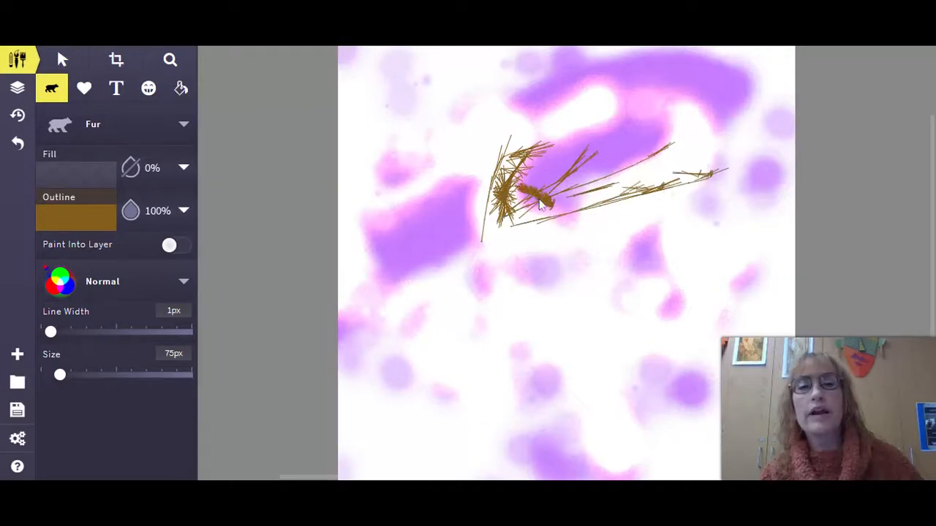
{"action": "mouse_move", "coordinate": [539, 205]}
{"action": "left_mouse_down"}
{"action": "mouse_move", "coordinate": [516, 217]}
{"action": "mouse_move", "coordinate": [542, 218]}
{"action": "left_mouse_up"}
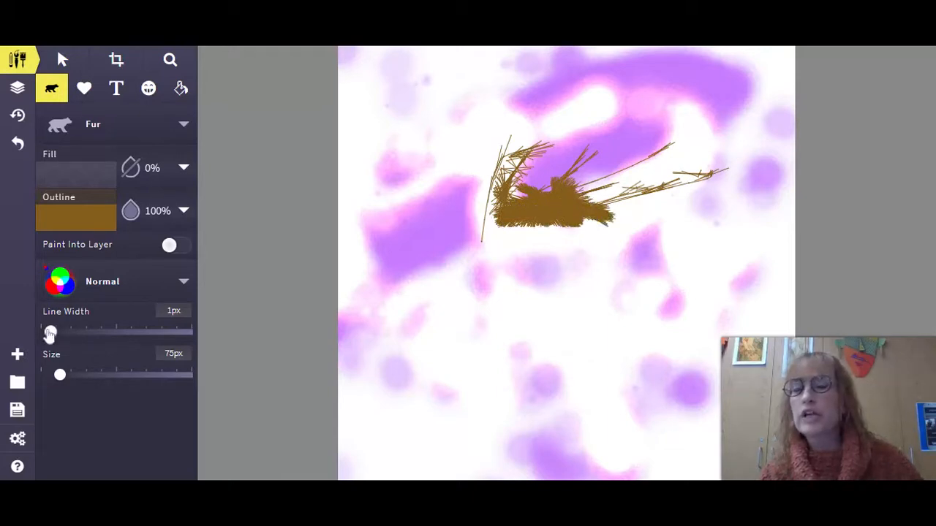
Raise the Fur line width to 8.9 px and paint a thick-haired patch below the first fur strokes
{"action": "left_click_drag", "start_coordinate": [50, 333], "coordinate": [96, 335]}
{"action": "mouse_move", "coordinate": [479, 296]}
{"action": "left_mouse_down"}
{"action": "mouse_move", "coordinate": [573, 275]}
{"action": "mouse_move", "coordinate": [532, 315]}
{"action": "mouse_move", "coordinate": [484, 323]}
{"action": "mouse_move", "coordinate": [476, 353]}
{"action": "mouse_move", "coordinate": [438, 265]}
{"action": "left_mouse_up"}
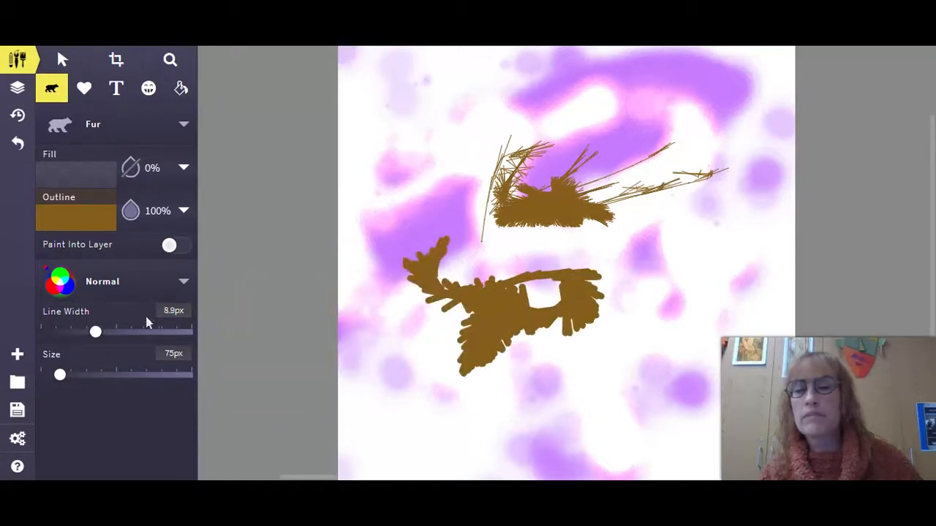
Set the Fur line width to 0.6 px and size to 319 px, and paint long fine hairs over the lower canvas
{"action": "left_click_drag", "start_coordinate": [95, 332], "coordinate": [48, 331]}
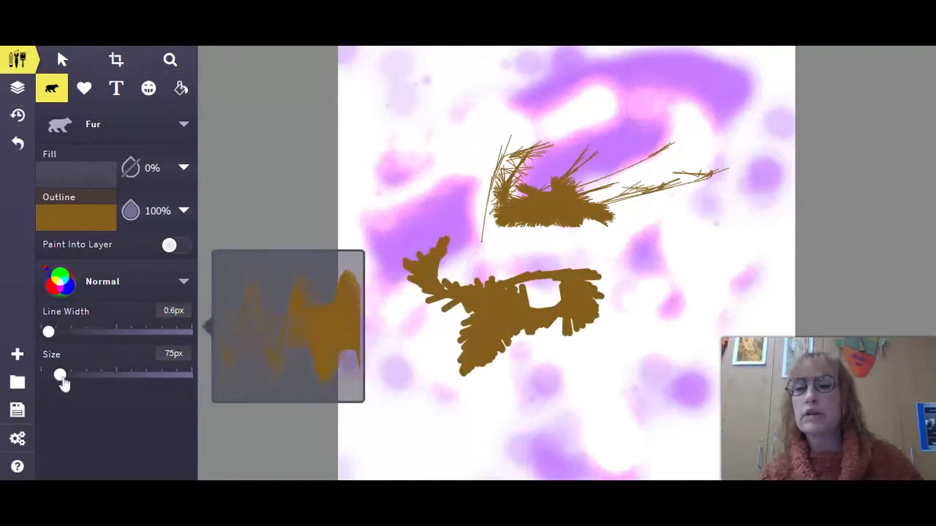
{"action": "left_click_drag", "start_coordinate": [60, 375], "coordinate": [105, 375]}
{"action": "mouse_move", "coordinate": [654, 379]}
{"action": "left_mouse_down"}
{"action": "mouse_move", "coordinate": [677, 314]}
{"action": "mouse_move", "coordinate": [628, 234]}
{"action": "mouse_move", "coordinate": [676, 282]}
{"action": "mouse_move", "coordinate": [644, 351]}
{"action": "mouse_move", "coordinate": [585, 234]}
{"action": "mouse_move", "coordinate": [518, 302]}
{"action": "mouse_move", "coordinate": [516, 367]}
{"action": "mouse_move", "coordinate": [472, 447]}
{"action": "mouse_move", "coordinate": [380, 431]}
{"action": "mouse_move", "coordinate": [328, 386]}
{"action": "mouse_move", "coordinate": [406, 438]}
{"action": "mouse_move", "coordinate": [629, 461]}
{"action": "mouse_move", "coordinate": [457, 412]}
{"action": "mouse_move", "coordinate": [534, 395]}
{"action": "mouse_move", "coordinate": [592, 407]}
{"action": "mouse_move", "coordinate": [575, 416]}
{"action": "mouse_move", "coordinate": [359, 335]}
{"action": "mouse_move", "coordinate": [410, 278]}
{"action": "left_mouse_up"}
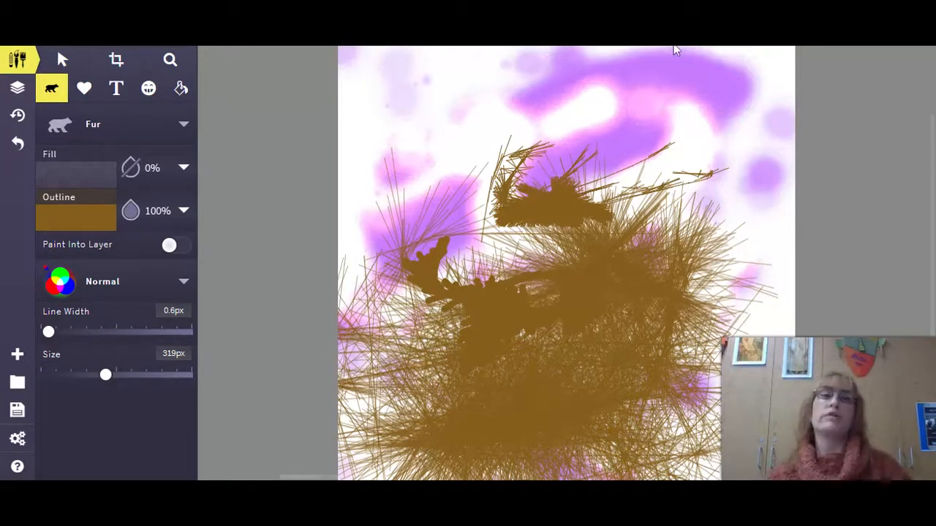
Set the Fur outline to dark brown 4d3f26 and paint long dark hairs across the lower canvas and the brown fur
{"action": "left_click", "coordinate": [65, 227]}
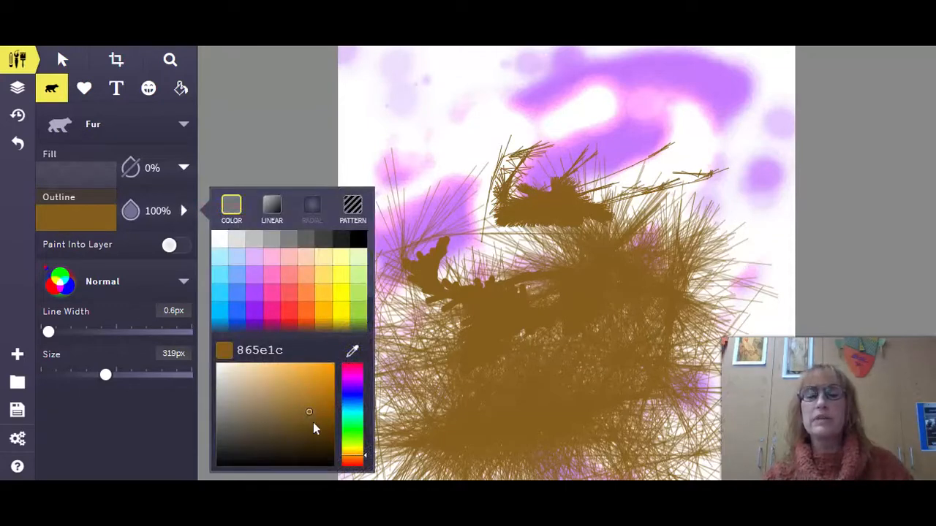
{"action": "mouse_move", "coordinate": [313, 424]}
{"action": "left_mouse_down"}
{"action": "mouse_move", "coordinate": [280, 419]}
{"action": "mouse_move", "coordinate": [275, 435]}
{"action": "left_mouse_up"}
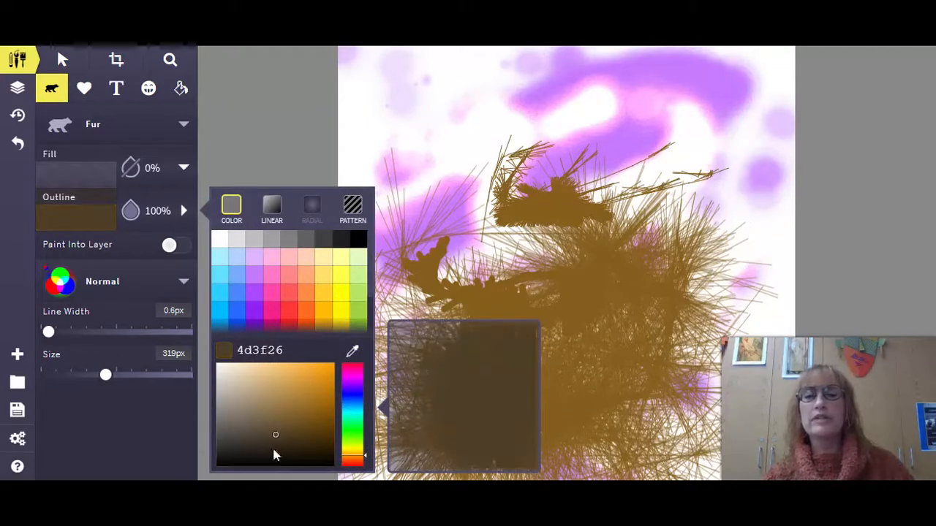
{"action": "mouse_move", "coordinate": [601, 324]}
{"action": "left_mouse_down"}
{"action": "mouse_move", "coordinate": [590, 381]}
{"action": "mouse_move", "coordinate": [623, 378]}
{"action": "left_mouse_up"}
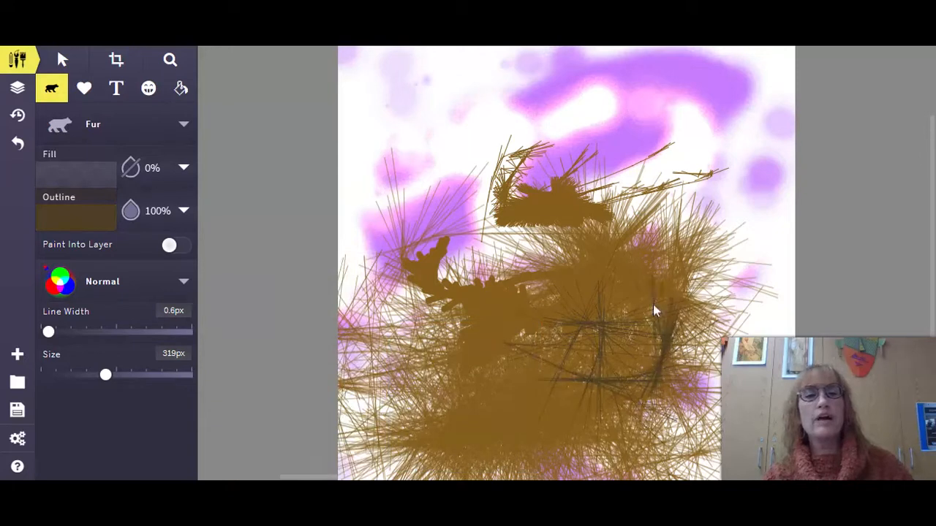
{"action": "mouse_move", "coordinate": [653, 304]}
{"action": "left_mouse_down"}
{"action": "mouse_move", "coordinate": [577, 322]}
{"action": "mouse_move", "coordinate": [530, 395]}
{"action": "mouse_move", "coordinate": [409, 446]}
{"action": "mouse_move", "coordinate": [527, 464]}
{"action": "mouse_move", "coordinate": [586, 436]}
{"action": "mouse_move", "coordinate": [505, 442]}
{"action": "mouse_move", "coordinate": [502, 403]}
{"action": "mouse_move", "coordinate": [428, 390]}
{"action": "mouse_move", "coordinate": [376, 312]}
{"action": "left_mouse_up"}
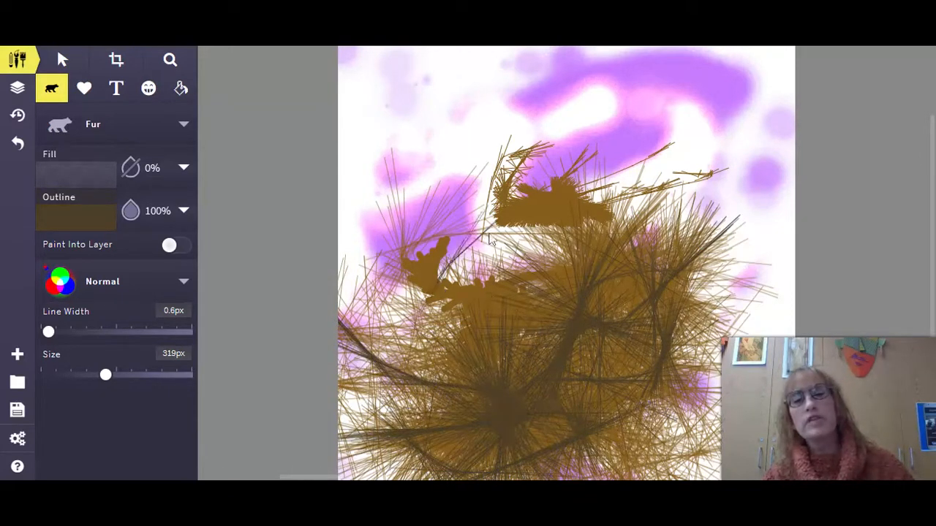
{"action": "mouse_move", "coordinate": [492, 239]}
{"action": "left_mouse_down"}
{"action": "mouse_move", "coordinate": [428, 336]}
{"action": "mouse_move", "coordinate": [343, 439]}
{"action": "left_mouse_up"}
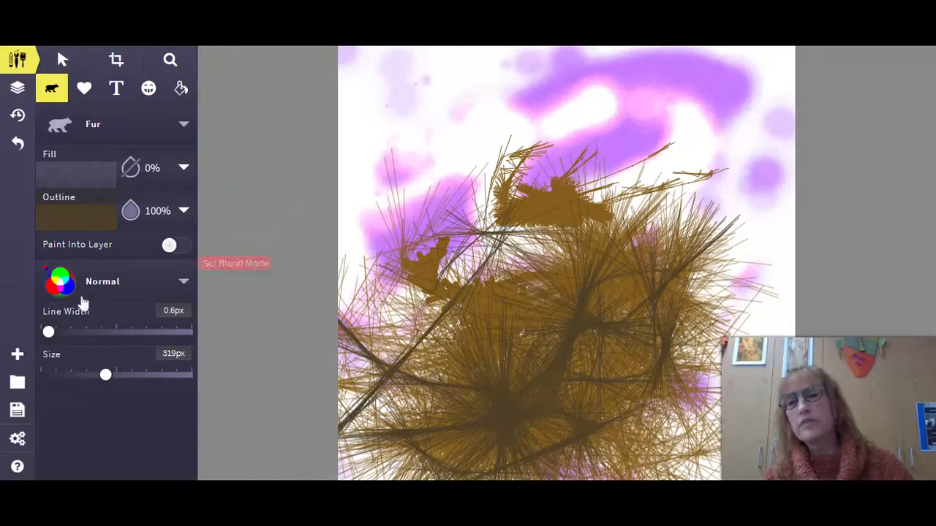
Set the Fur outline to light tan ae8e59 and paint light hairs over the dark fur in the lower canvas
{"action": "left_click", "coordinate": [74, 217]}
{"action": "left_click_drag", "start_coordinate": [274, 416], "coordinate": [273, 399]}
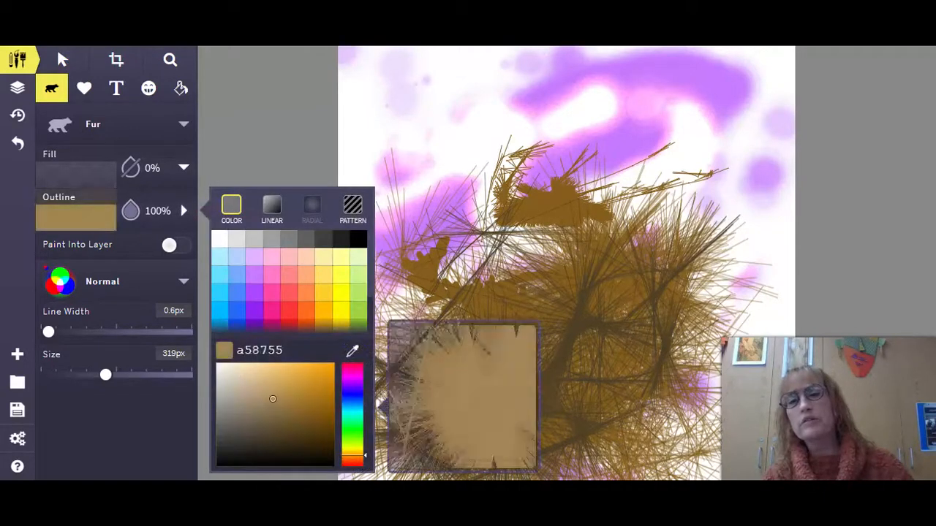
{"action": "left_click", "coordinate": [603, 328]}
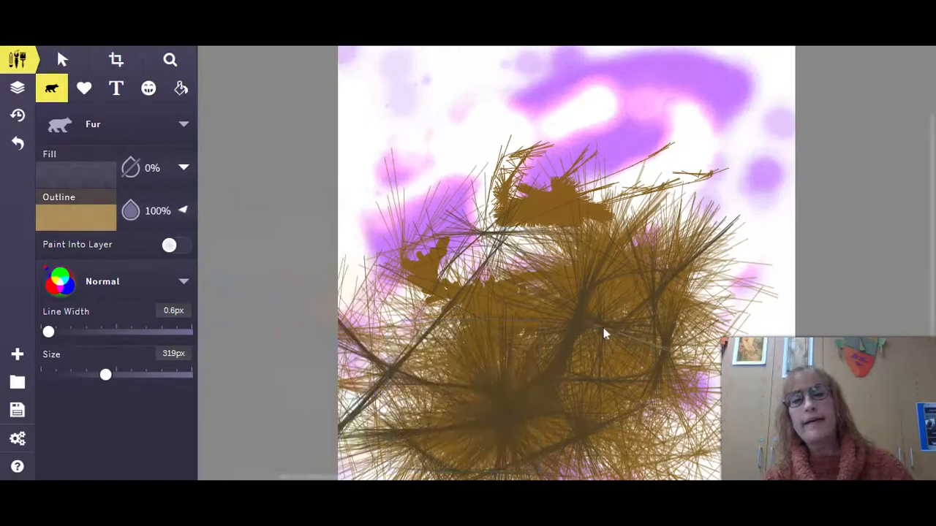
{"action": "mouse_move", "coordinate": [603, 327]}
{"action": "left_mouse_down"}
{"action": "mouse_move", "coordinate": [555, 368]}
{"action": "mouse_move", "coordinate": [450, 337]}
{"action": "mouse_move", "coordinate": [398, 427]}
{"action": "mouse_move", "coordinate": [627, 345]}
{"action": "mouse_move", "coordinate": [456, 412]}
{"action": "mouse_move", "coordinate": [424, 358]}
{"action": "left_mouse_up"}
Select the light tan fur stroke, try the Soft Light blend mode on it, and set it to Color Dodge
{"action": "left_click", "coordinate": [62, 60]}
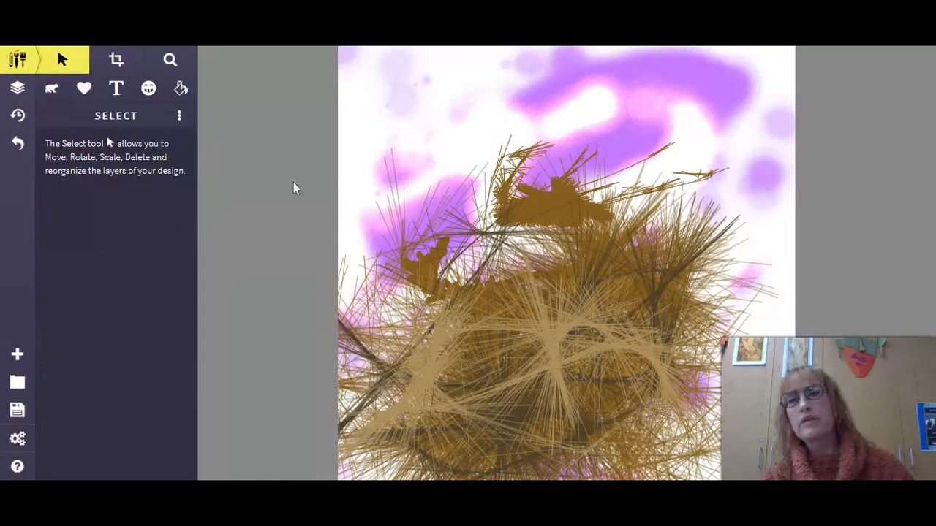
{"action": "left_click", "coordinate": [501, 324]}
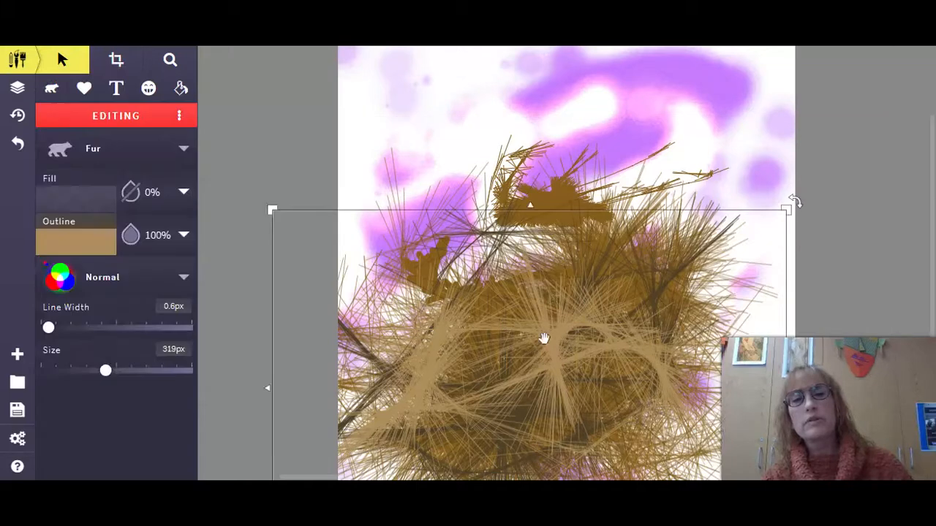
{"action": "left_click", "coordinate": [106, 288]}
{"action": "left_click", "coordinate": [251, 282]}
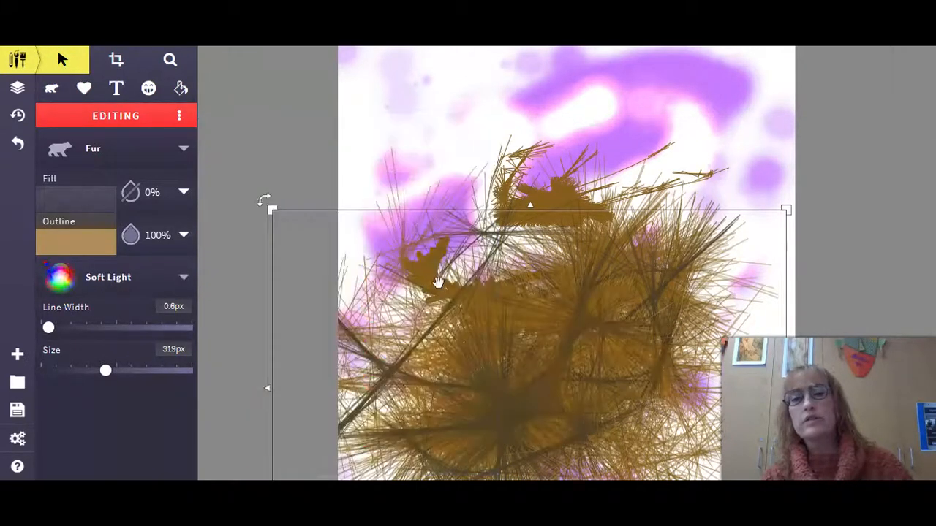
{"action": "left_click", "coordinate": [85, 227]}
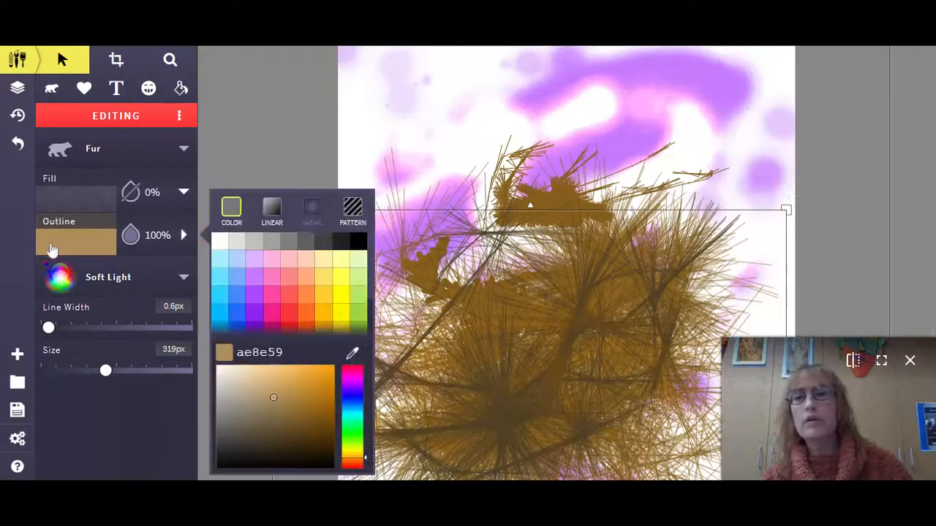
{"action": "left_click", "coordinate": [96, 284]}
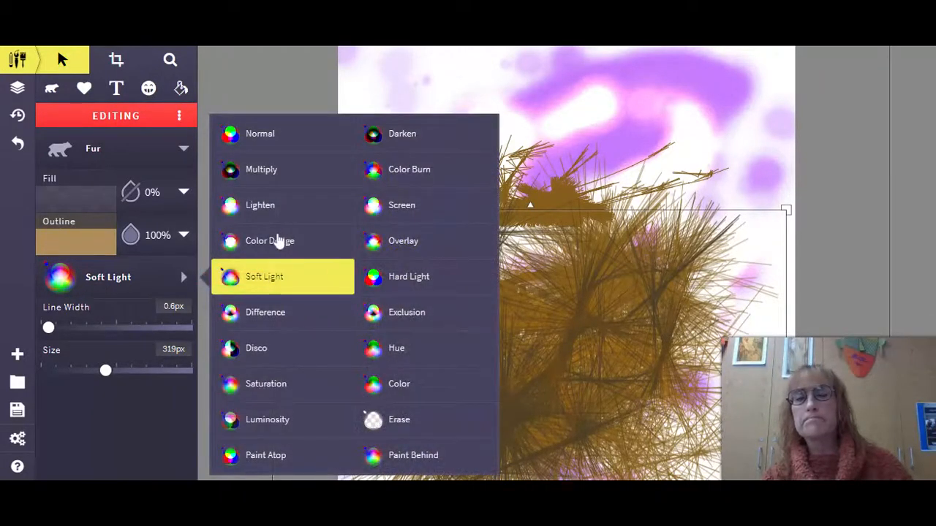
{"action": "left_click", "coordinate": [278, 242]}
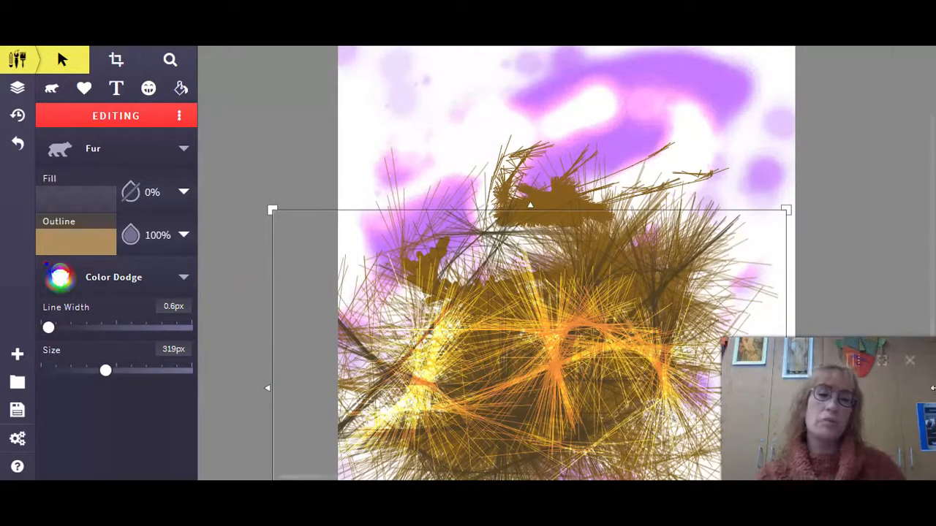
Try the Web brush type on the tan fur stroke, change it to Eraser, and move the stroke to the right
{"action": "left_click", "coordinate": [85, 155]}
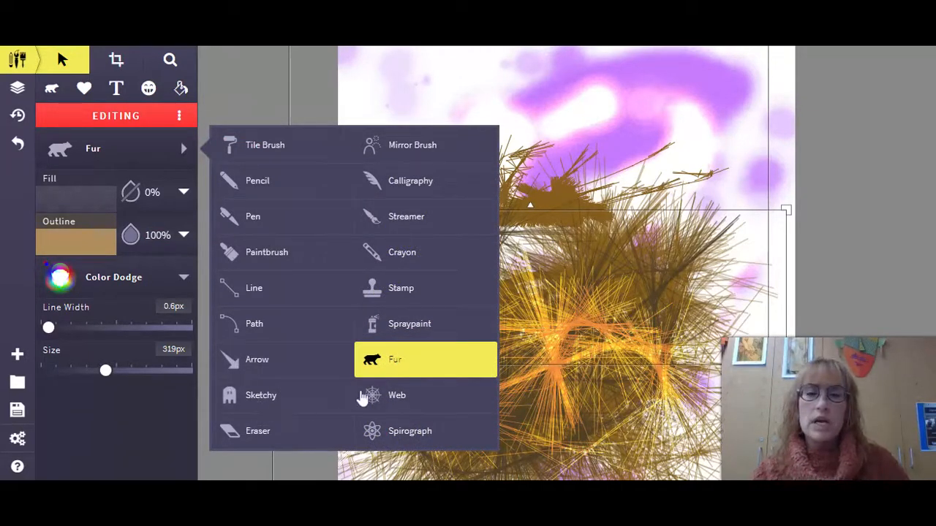
{"action": "left_click", "coordinate": [396, 396]}
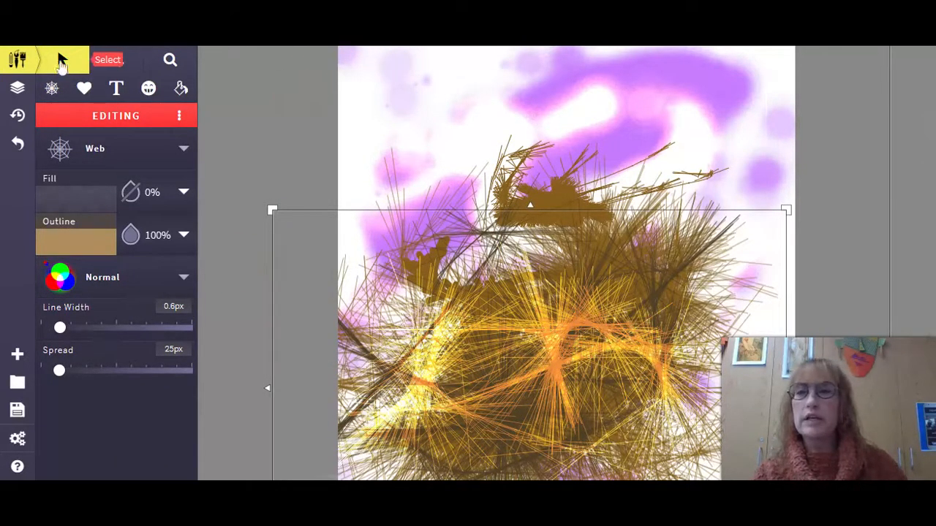
{"action": "left_click", "coordinate": [96, 150]}
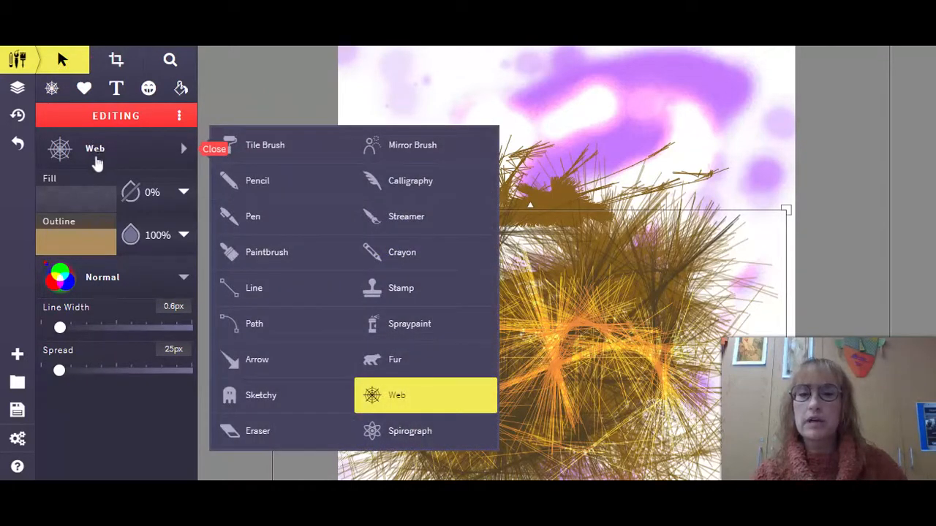
{"action": "left_click", "coordinate": [248, 435]}
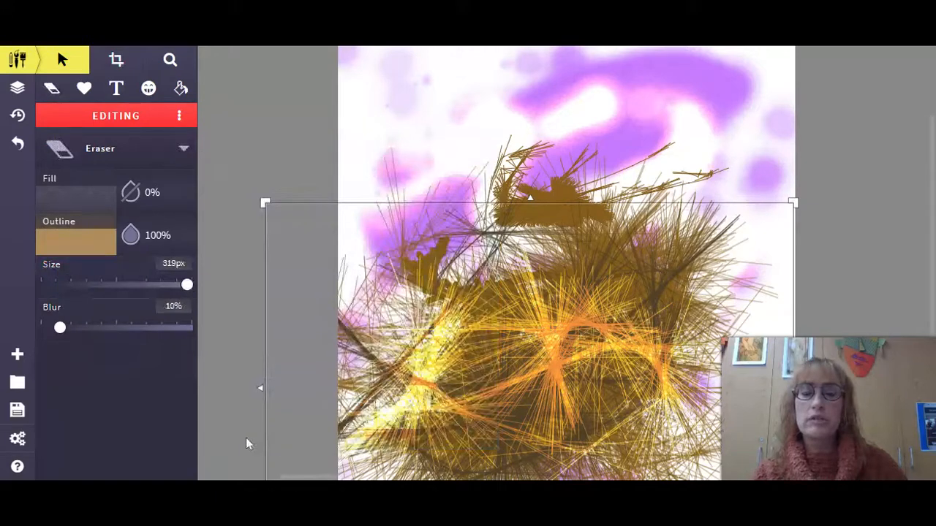
{"action": "left_click", "coordinate": [80, 150]}
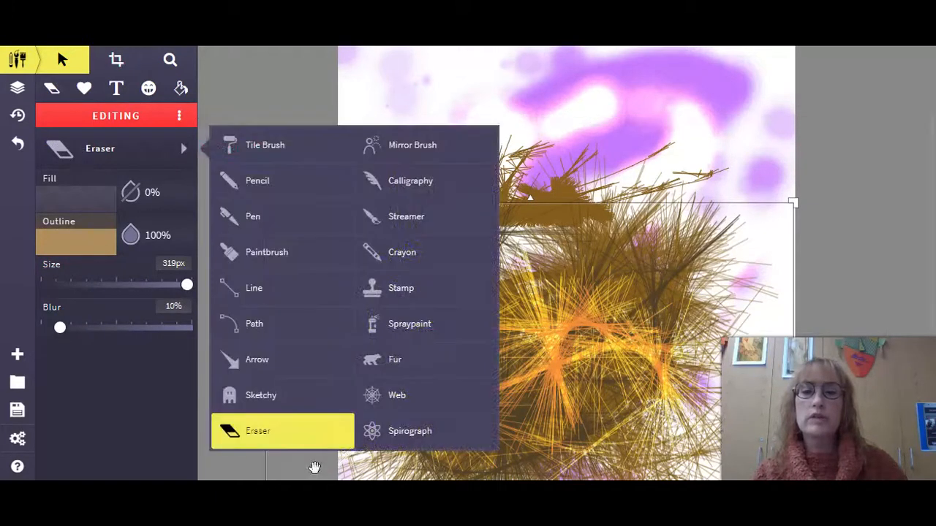
{"action": "left_click", "coordinate": [259, 445]}
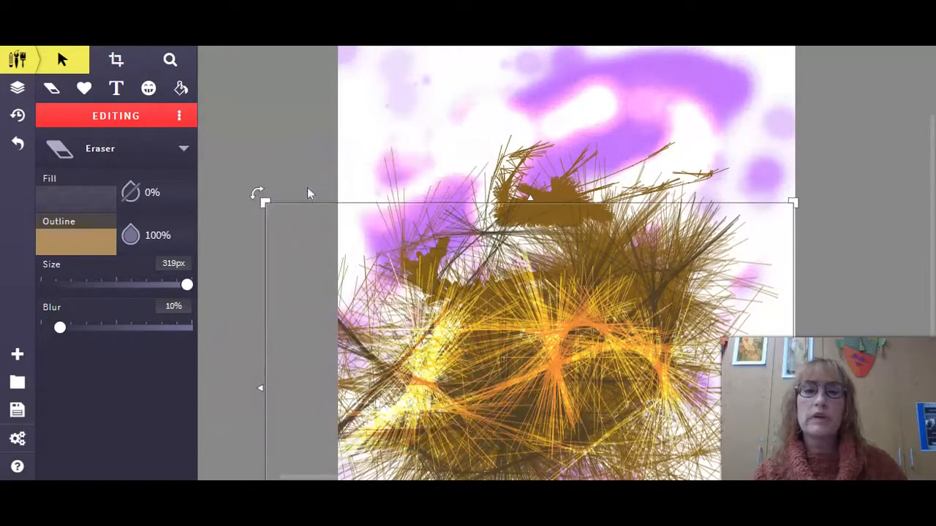
{"action": "left_click_drag", "start_coordinate": [339, 220], "coordinate": [548, 213]}
Select the large purple spraypaint stroke, change its brush type to Eraser, and deselect it
{"action": "left_click", "coordinate": [395, 237]}
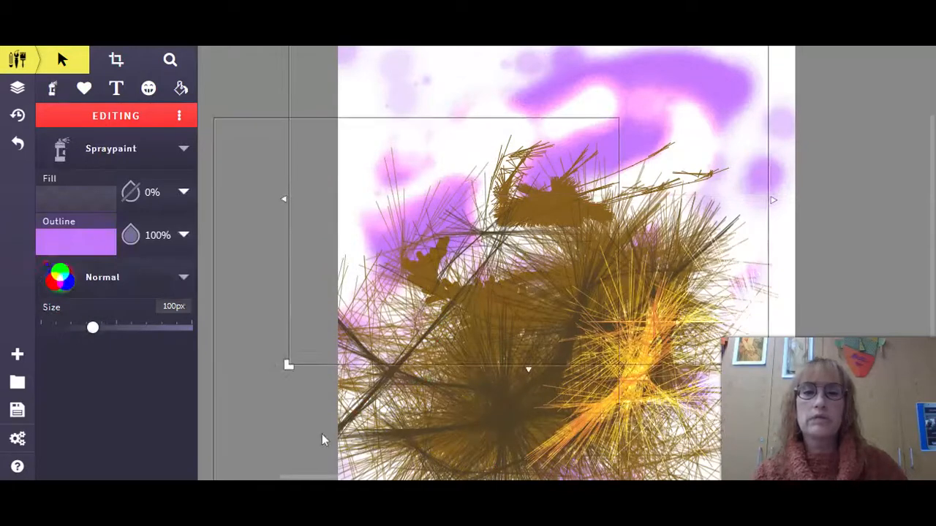
{"action": "left_click", "coordinate": [87, 157]}
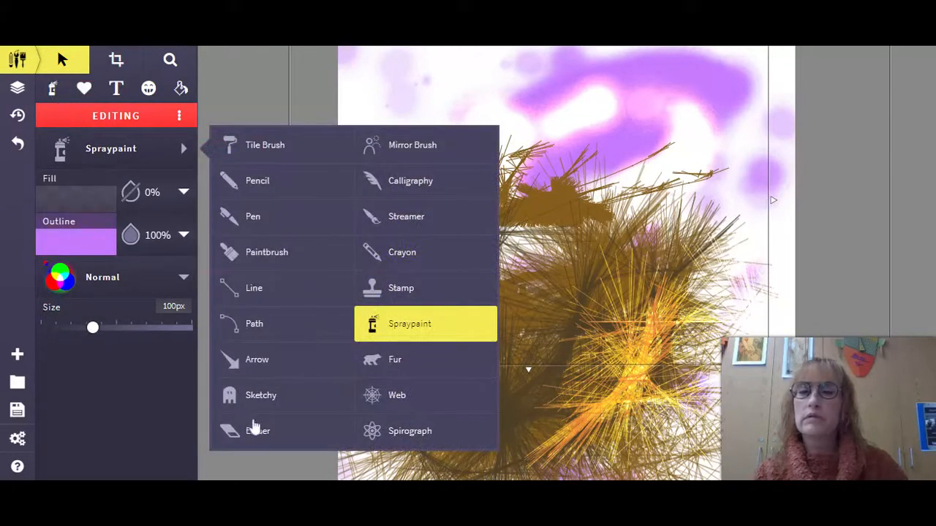
{"action": "left_click", "coordinate": [256, 430]}
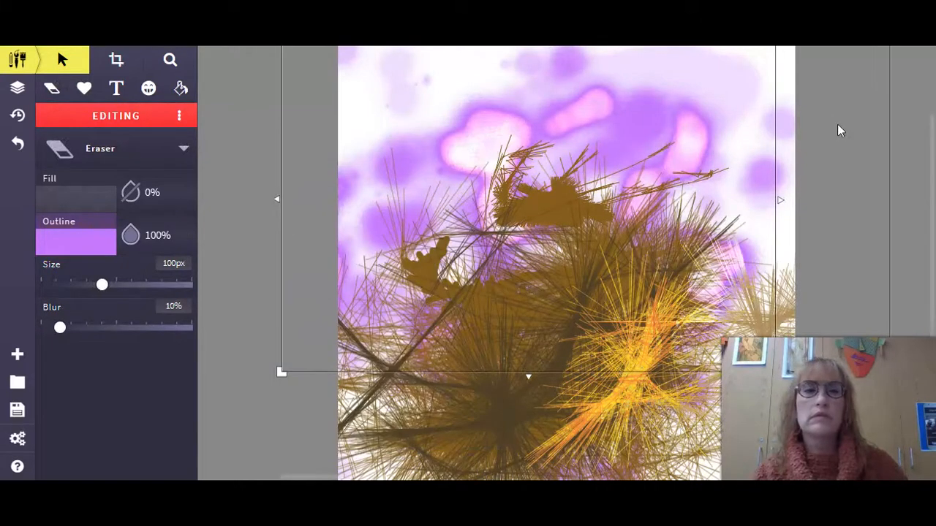
{"action": "left_click", "coordinate": [827, 96]}
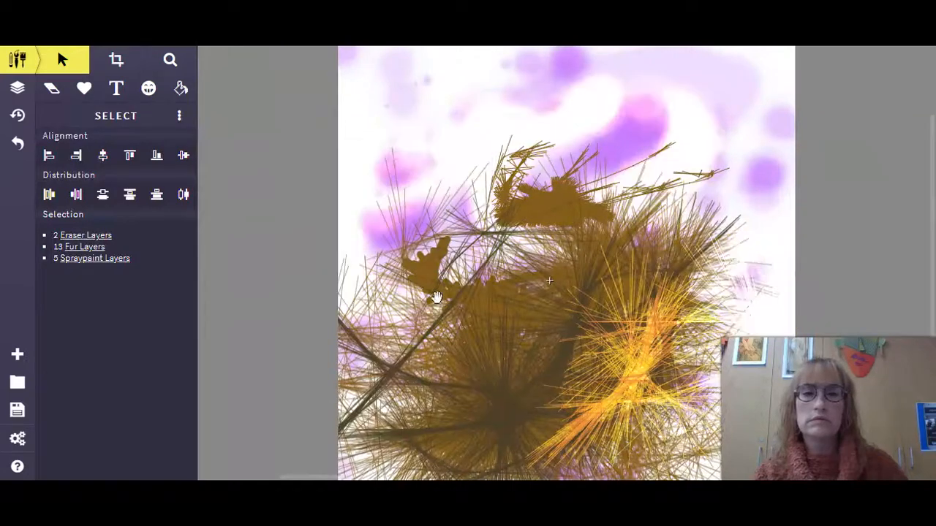
Select a normal-blend purple spraypaint stroke and move it up and to the left on the canvas
{"action": "left_click", "coordinate": [537, 286]}
{"action": "key", "text": "Delete"}
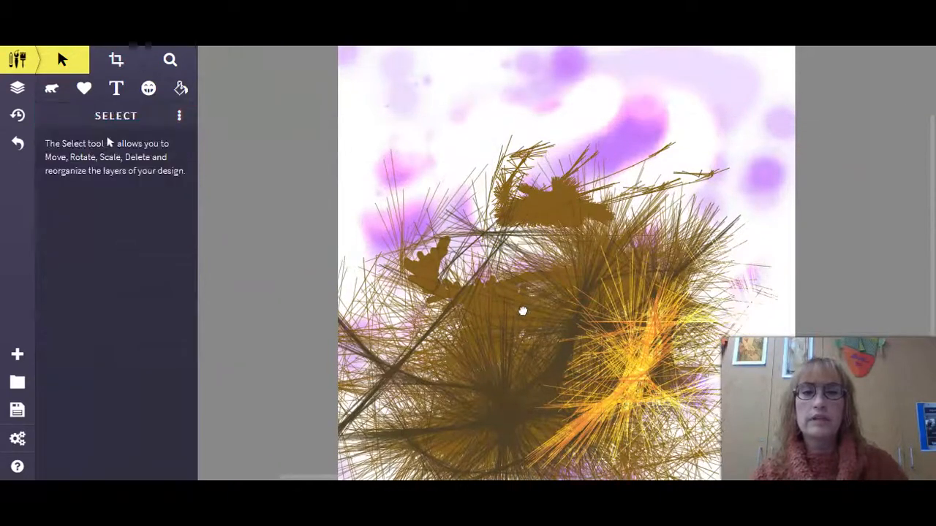
{"action": "left_click", "coordinate": [524, 310]}
{"action": "left_click", "coordinate": [535, 76]}
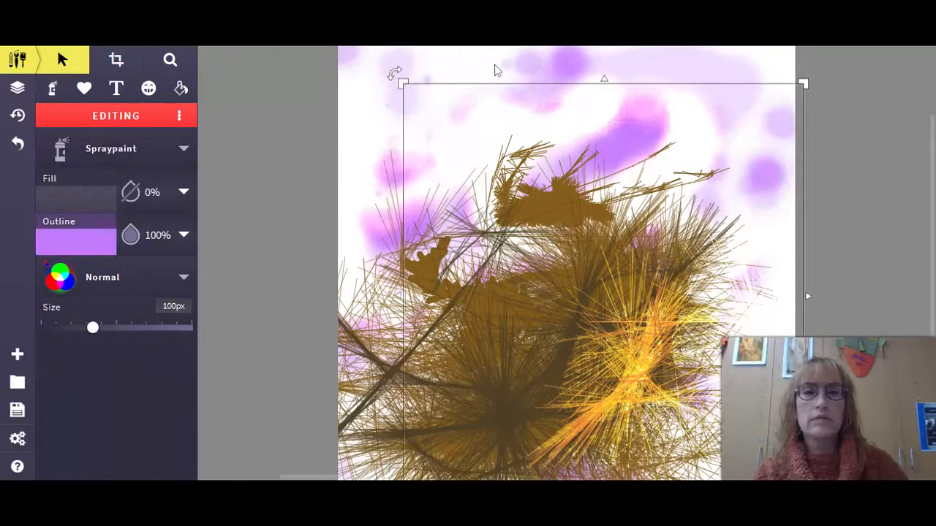
{"action": "mouse_move", "coordinate": [505, 241]}
{"action": "left_mouse_down"}
{"action": "mouse_move", "coordinate": [495, 280]}
{"action": "mouse_move", "coordinate": [439, 155]}
{"action": "mouse_move", "coordinate": [394, 163]}
{"action": "left_mouse_up"}
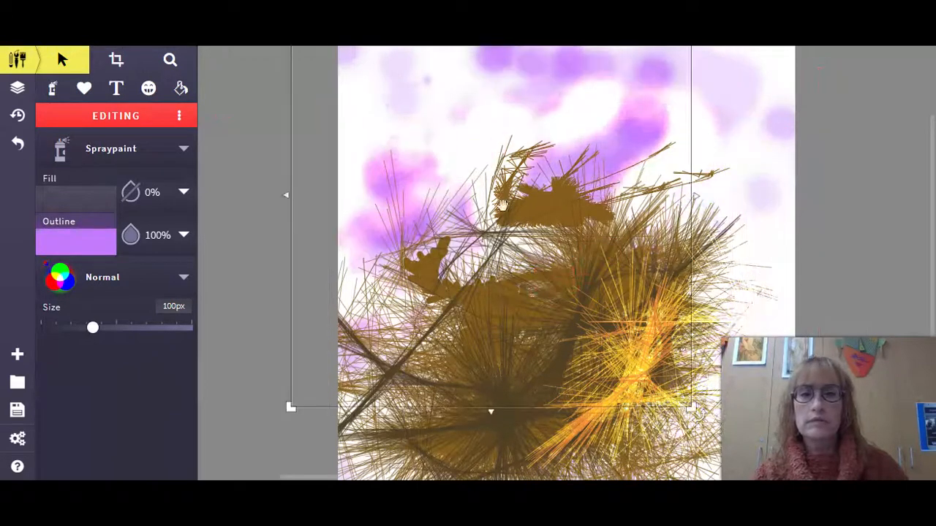
Select a large dark brown fur stroke and change its brush type to Eraser
{"action": "left_click", "coordinate": [596, 207]}
{"action": "left_click", "coordinate": [580, 343]}
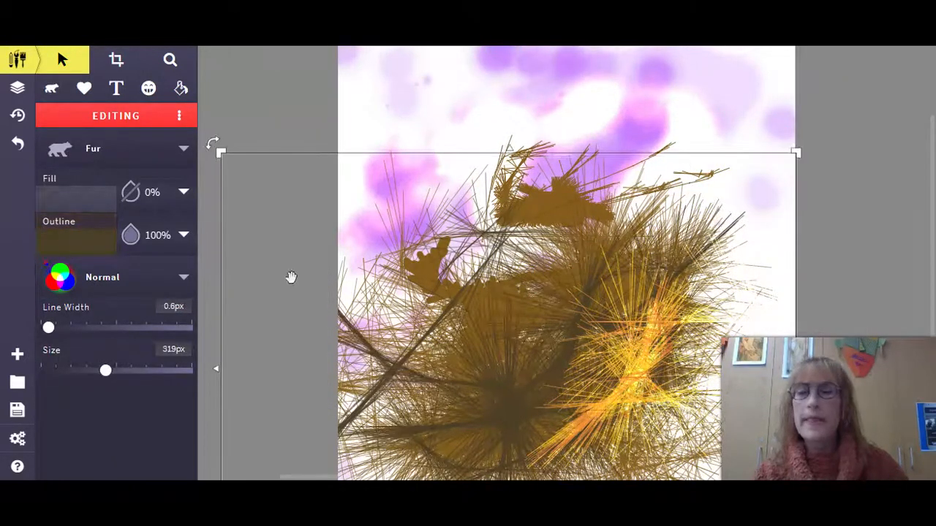
{"action": "left_click", "coordinate": [67, 148]}
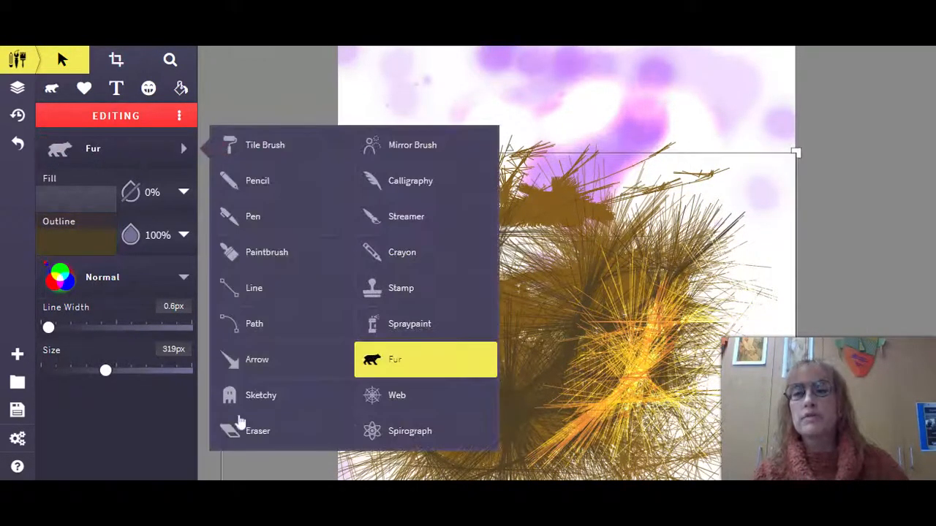
{"action": "left_click", "coordinate": [263, 436]}
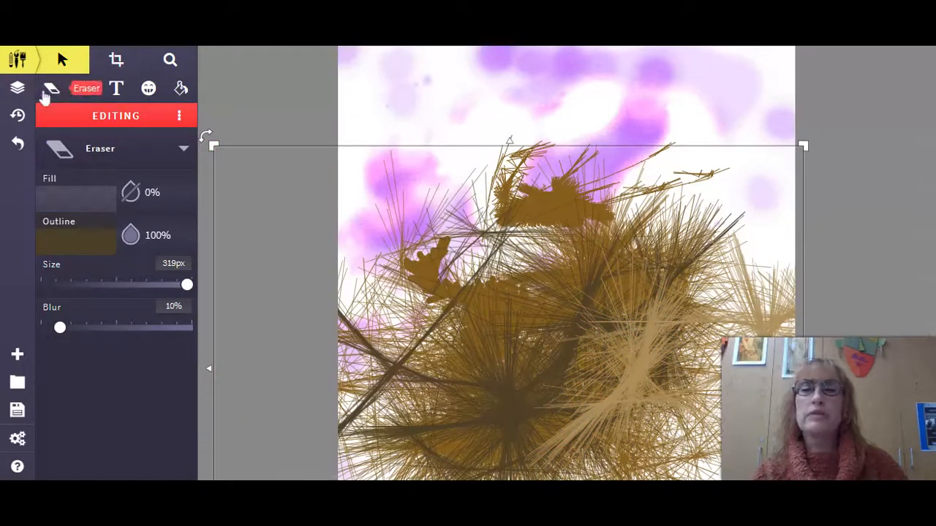
{"action": "left_click", "coordinate": [51, 89]}
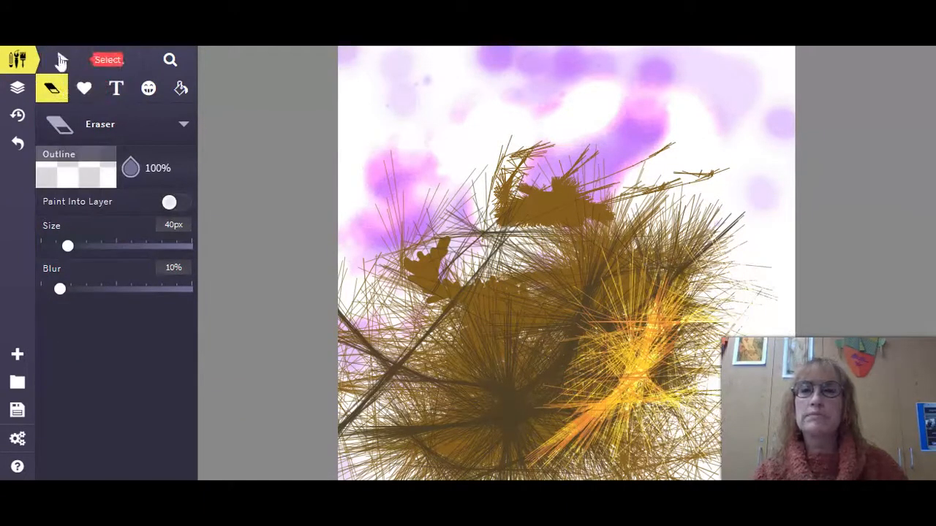
{"action": "left_click", "coordinate": [62, 59]}
Open the layer list, select a few layers to locate their strokes, and delete the small Fur layer in the canvas's upper middle
{"action": "left_click", "coordinate": [17, 87]}
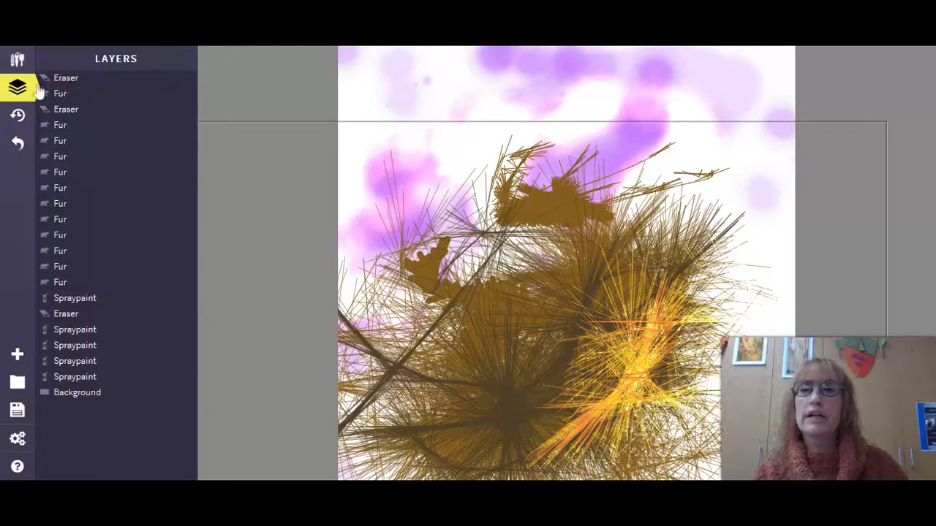
{"action": "left_click", "coordinate": [88, 78]}
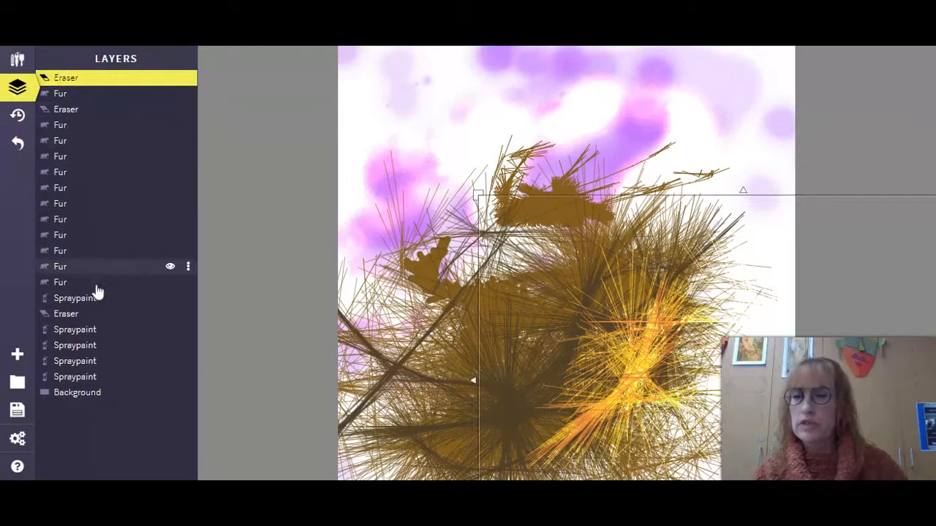
{"action": "left_click", "coordinate": [82, 377]}
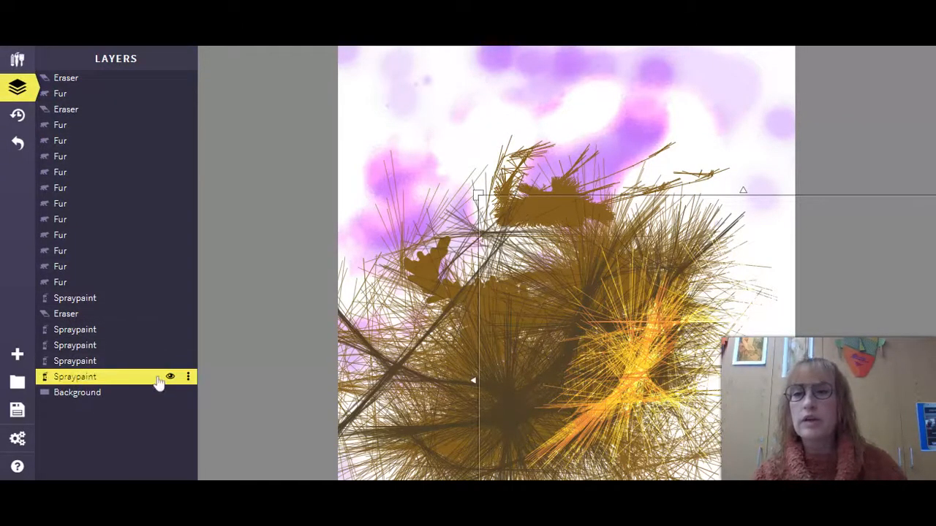
{"action": "left_click", "coordinate": [57, 173]}
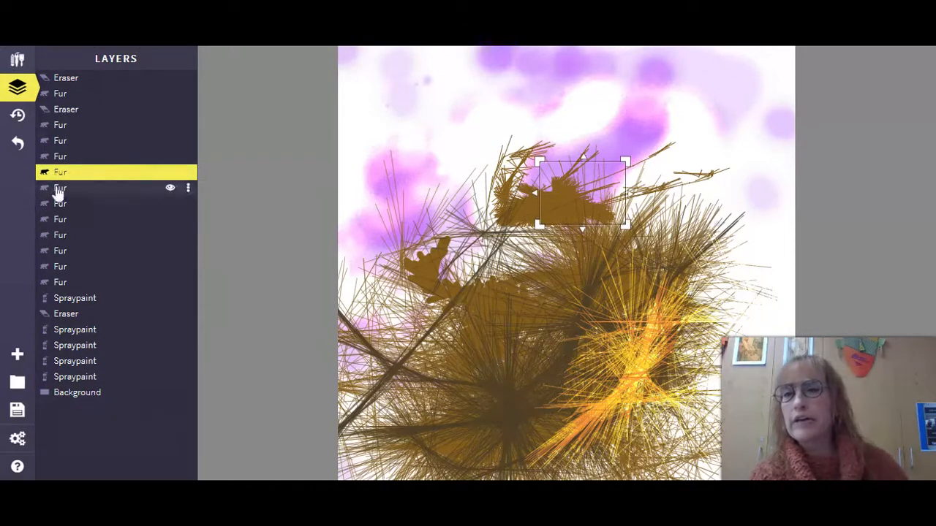
{"action": "key", "text": "Delete"}
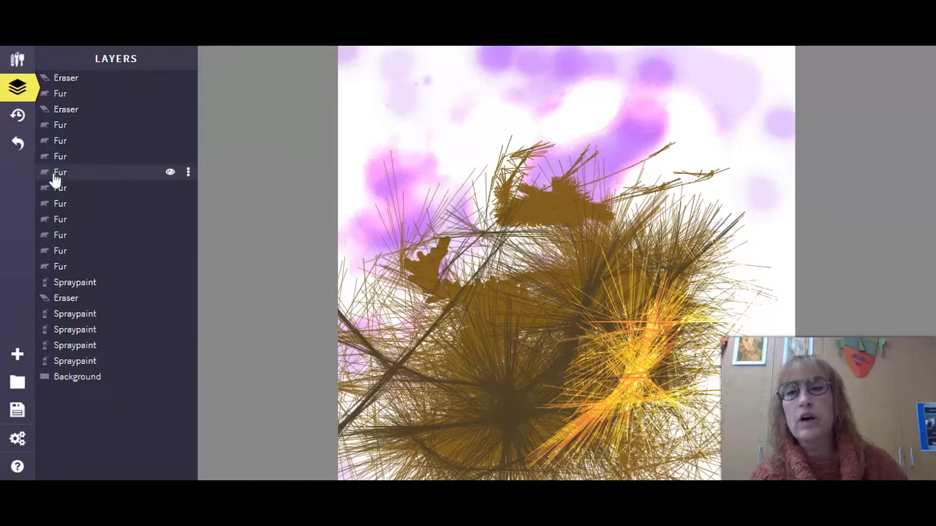
Delete three more Fur layers from the middle and lower part of the Fur group in the layer list
{"action": "left_click", "coordinate": [56, 176]}
{"action": "key", "text": "Delete"}
{"action": "left_click", "coordinate": [62, 208]}
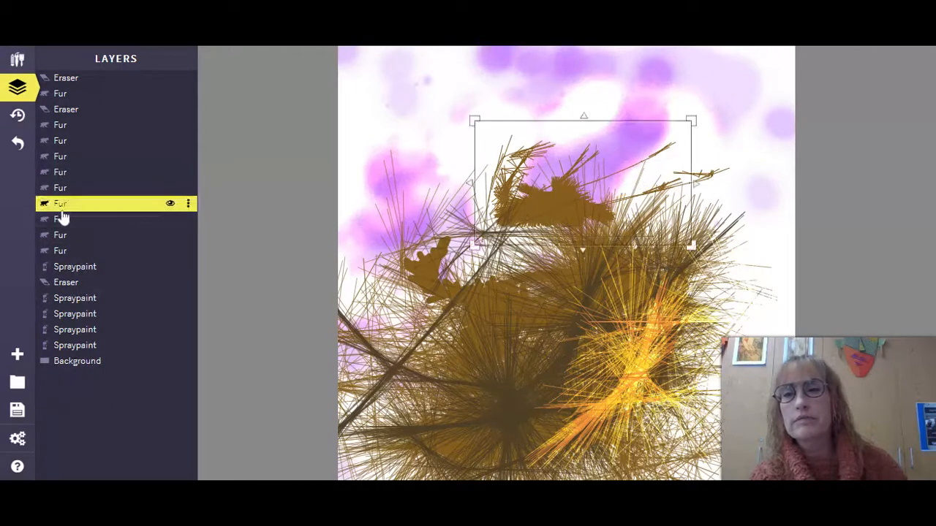
{"action": "key", "text": "Delete"}
{"action": "left_click", "coordinate": [58, 225]}
{"action": "key", "text": "Delete"}
Hide the uppermost Spraypaint layer and the second-lowest Fur layer
{"action": "left_click", "coordinate": [95, 236]}
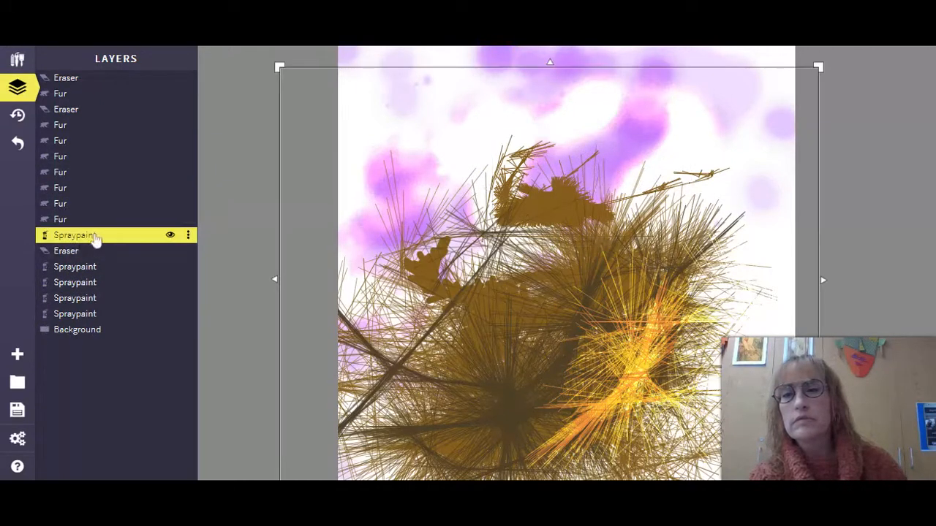
{"action": "left_click", "coordinate": [169, 236]}
{"action": "left_click", "coordinate": [71, 207]}
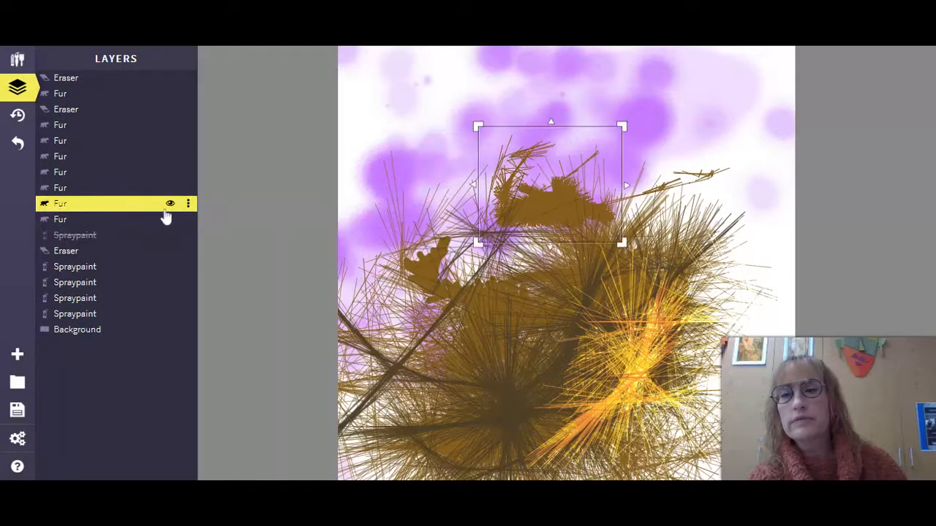
{"action": "left_click", "coordinate": [170, 206]}
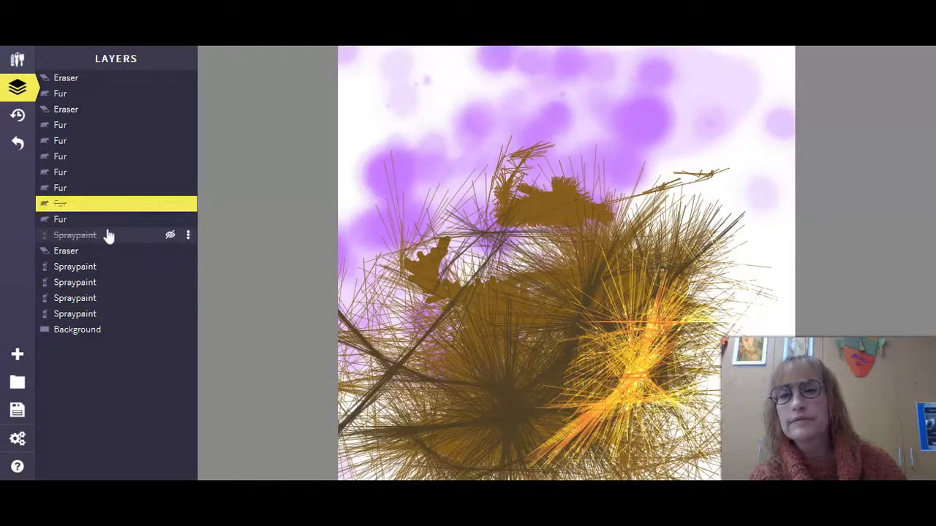
Select all layers from the topmost Eraser down to the lowest Spraypaint and delete them, keeping only the Background
{"action": "left_click", "coordinate": [68, 80]}
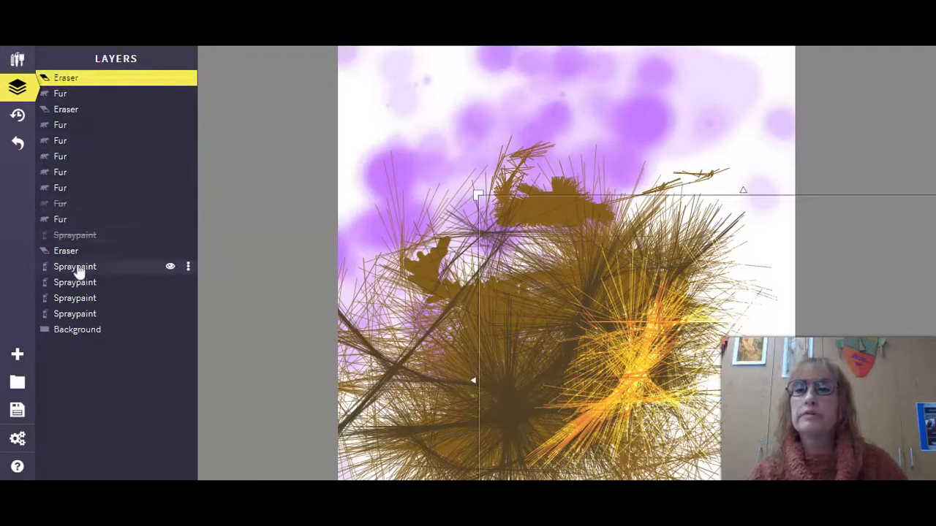
{"action": "left_click", "coordinate": [76, 316], "text": "shift"}
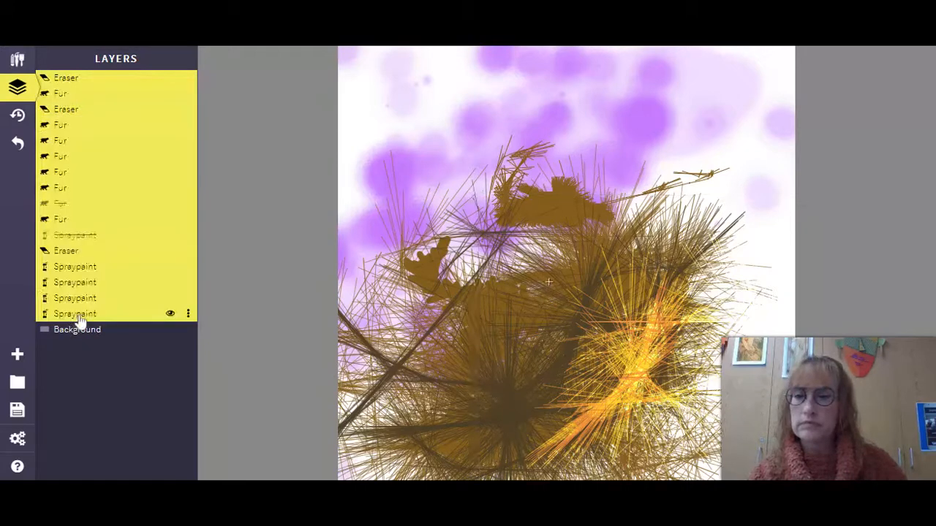
{"action": "key", "text": "Delete"}
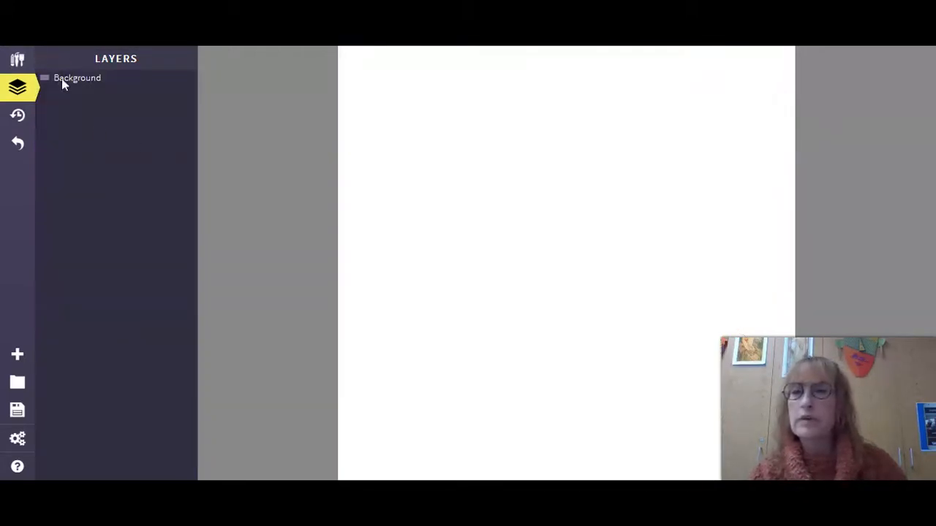
Return to the drawing tools and change the brush type from Eraser to Web
{"action": "left_click", "coordinate": [16, 62]}
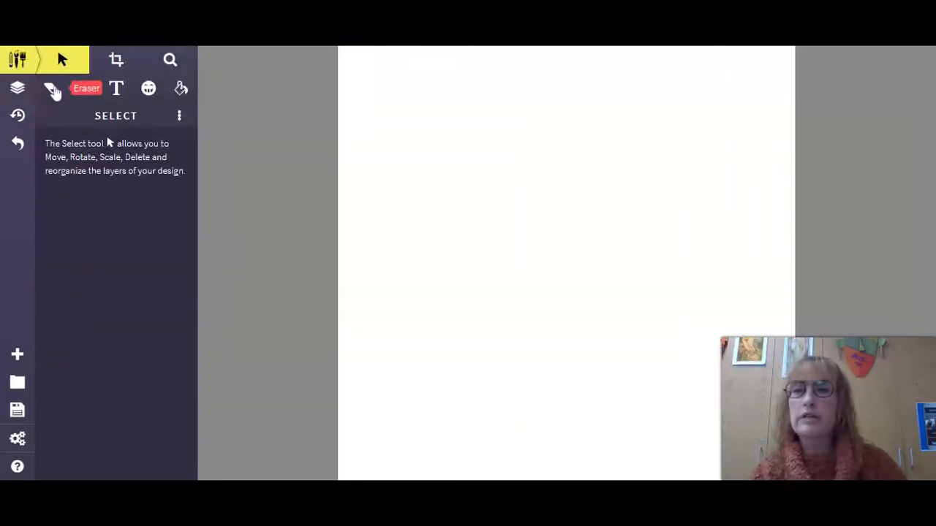
{"action": "left_click", "coordinate": [51, 88]}
{"action": "left_click", "coordinate": [97, 126]}
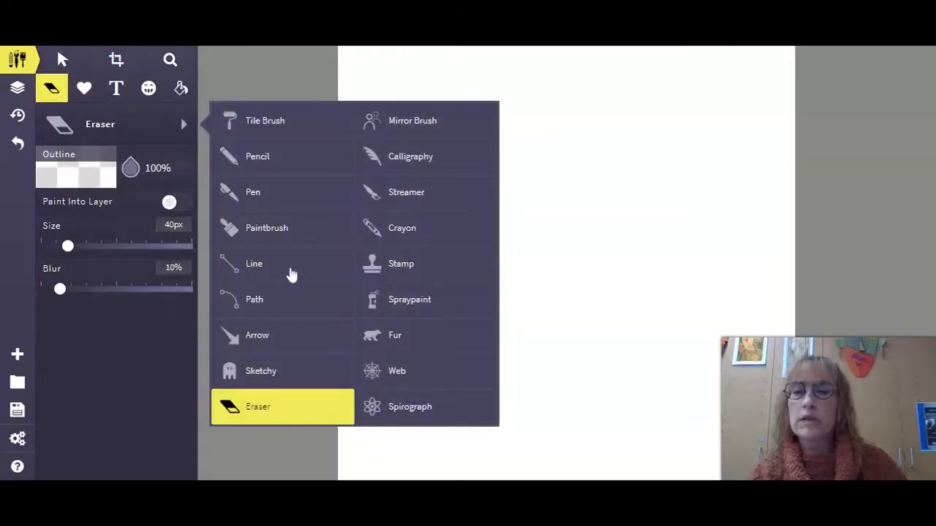
{"action": "left_click", "coordinate": [409, 405]}
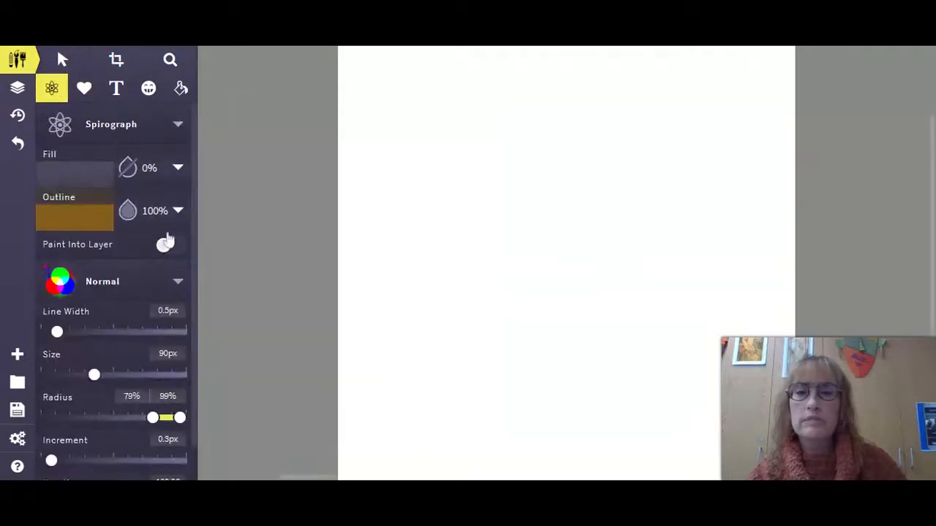
{"action": "left_click", "coordinate": [59, 124]}
{"action": "left_click", "coordinate": [389, 371]}
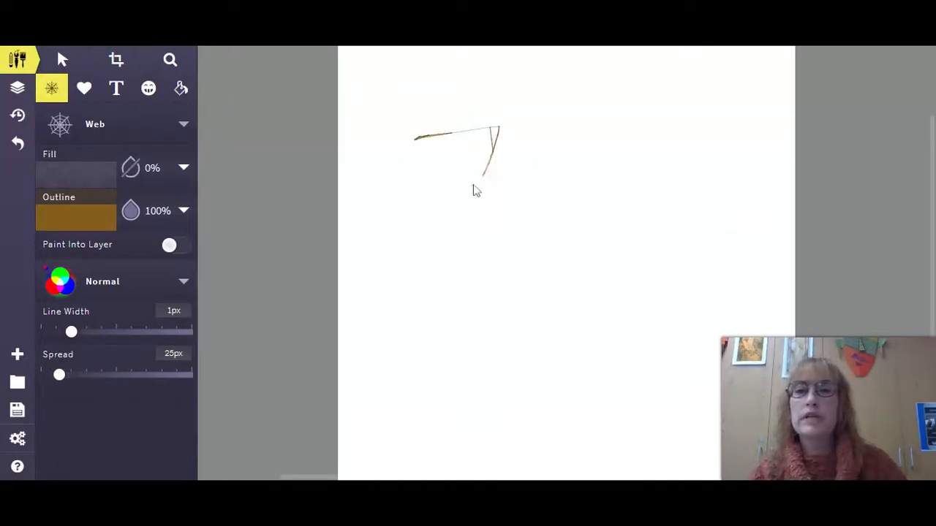
Scribble a looping brown Web stroke across the whole canvas, and undo it
{"action": "mouse_move", "coordinate": [433, 189]}
{"action": "left_mouse_down"}
{"action": "mouse_move", "coordinate": [528, 144]}
{"action": "mouse_move", "coordinate": [572, 143]}
{"action": "left_mouse_up"}
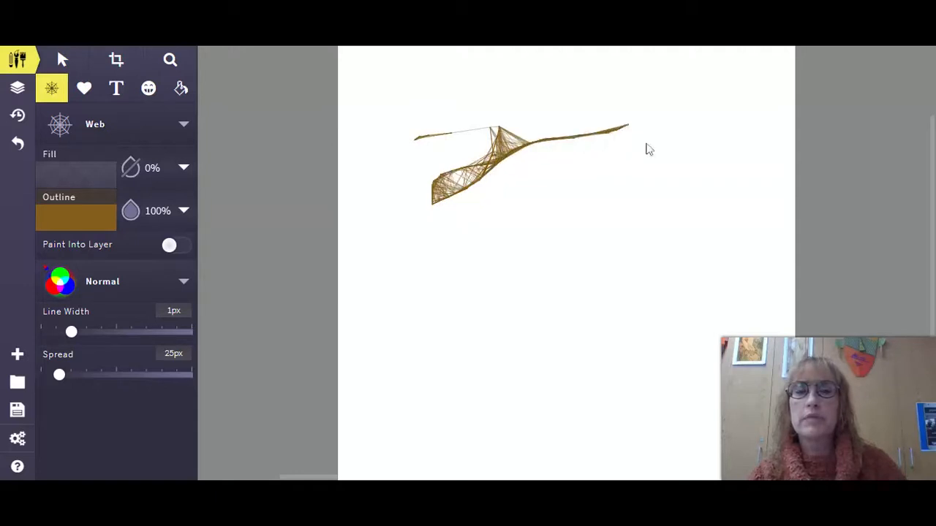
{"action": "mouse_move", "coordinate": [646, 149]}
{"action": "left_mouse_down"}
{"action": "mouse_move", "coordinate": [573, 182]}
{"action": "mouse_move", "coordinate": [546, 213]}
{"action": "mouse_move", "coordinate": [582, 107]}
{"action": "left_mouse_up"}
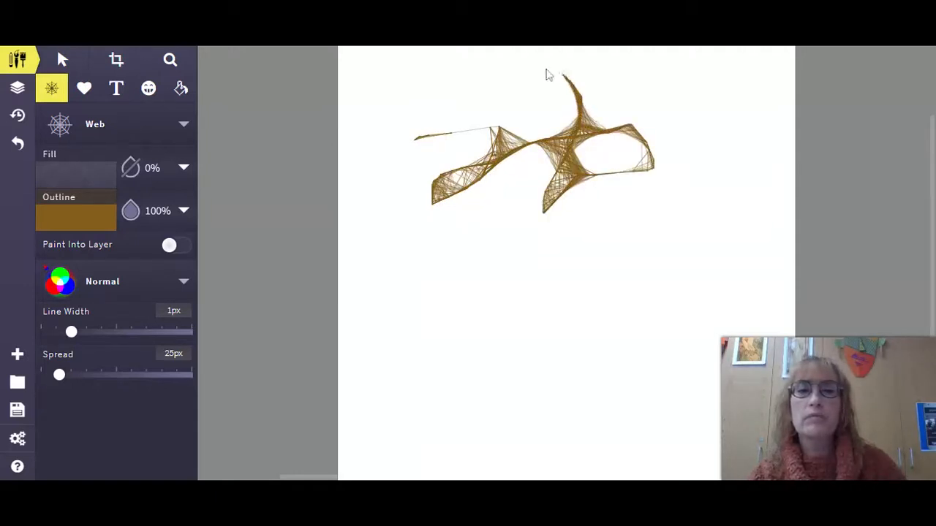
{"action": "mouse_move", "coordinate": [449, 70]}
{"action": "left_mouse_down"}
{"action": "mouse_move", "coordinate": [530, 56]}
{"action": "mouse_move", "coordinate": [569, 72]}
{"action": "mouse_move", "coordinate": [388, 115]}
{"action": "mouse_move", "coordinate": [339, 167]}
{"action": "left_mouse_up"}
{"action": "mouse_move", "coordinate": [426, 304]}
{"action": "left_mouse_down"}
{"action": "mouse_move", "coordinate": [511, 164]}
{"action": "mouse_move", "coordinate": [495, 326]}
{"action": "mouse_move", "coordinate": [531, 390]}
{"action": "mouse_move", "coordinate": [587, 216]}
{"action": "mouse_move", "coordinate": [585, 244]}
{"action": "mouse_move", "coordinate": [506, 281]}
{"action": "mouse_move", "coordinate": [693, 272]}
{"action": "mouse_move", "coordinate": [538, 325]}
{"action": "mouse_move", "coordinate": [631, 330]}
{"action": "mouse_move", "coordinate": [592, 291]}
{"action": "mouse_move", "coordinate": [516, 283]}
{"action": "mouse_move", "coordinate": [316, 396]}
{"action": "left_mouse_up"}
{"action": "mouse_move", "coordinate": [396, 311]}
{"action": "left_mouse_down"}
{"action": "mouse_move", "coordinate": [423, 323]}
{"action": "mouse_move", "coordinate": [358, 448]}
{"action": "mouse_move", "coordinate": [553, 457]}
{"action": "left_mouse_up"}
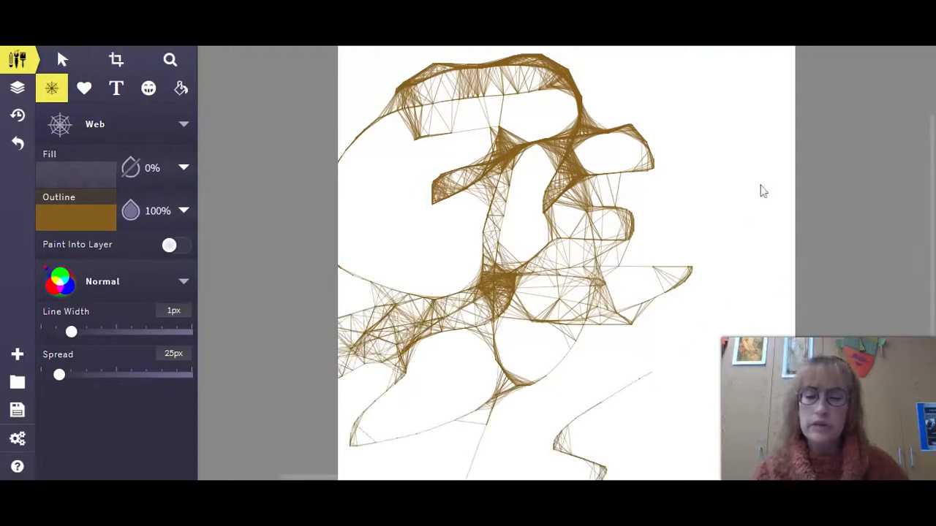
{"action": "left_click", "coordinate": [17, 143]}
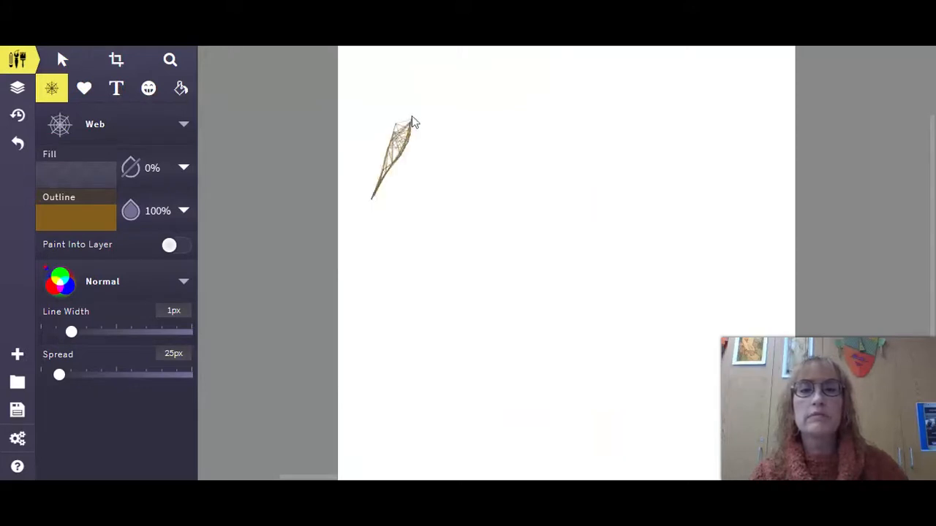
Handwrite the word "Name" in brown across the upper part of the canvas with the Web brush
{"action": "left_click_drag", "start_coordinate": [454, 187], "coordinate": [486, 59]}
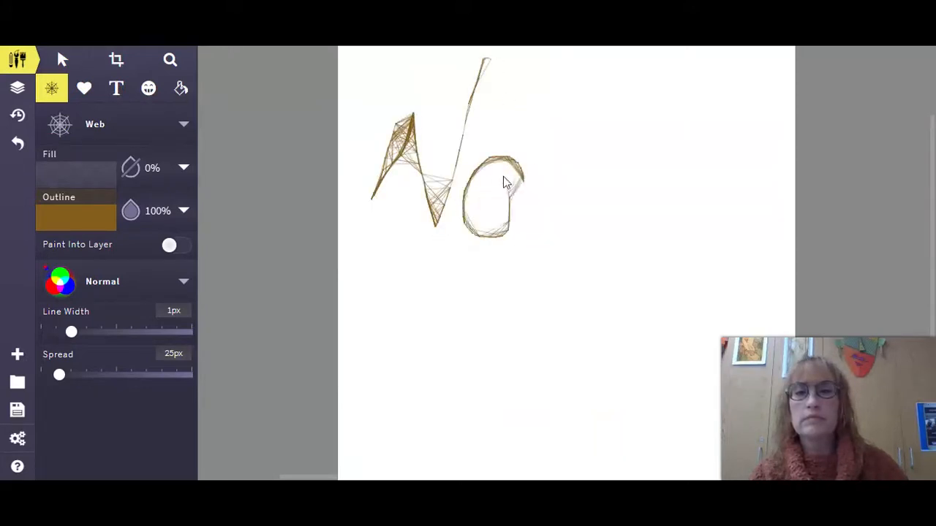
{"action": "mouse_move", "coordinate": [503, 176]}
{"action": "left_mouse_down"}
{"action": "mouse_move", "coordinate": [516, 224]}
{"action": "mouse_move", "coordinate": [546, 236]}
{"action": "mouse_move", "coordinate": [568, 171]}
{"action": "mouse_move", "coordinate": [597, 245]}
{"action": "mouse_move", "coordinate": [606, 180]}
{"action": "mouse_move", "coordinate": [636, 231]}
{"action": "mouse_move", "coordinate": [667, 171]}
{"action": "left_mouse_up"}
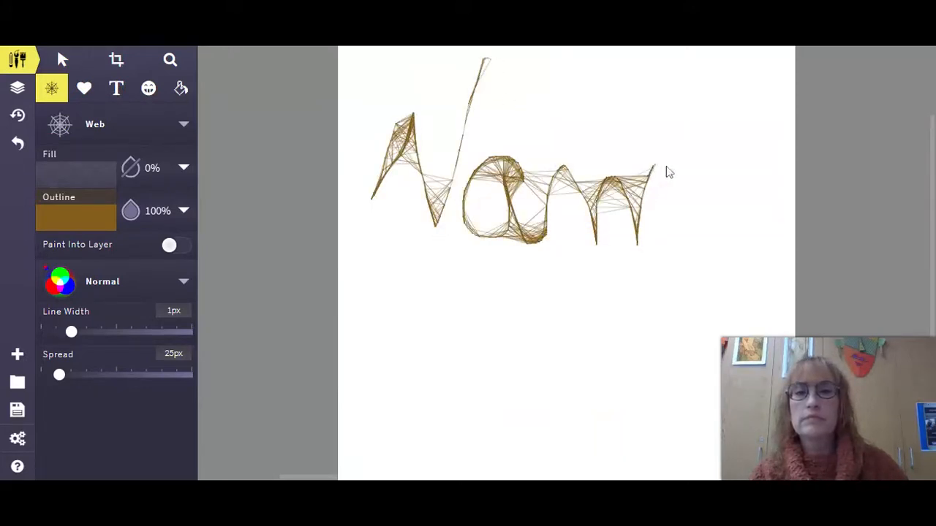
{"action": "left_click_drag", "start_coordinate": [764, 198], "coordinate": [753, 265]}
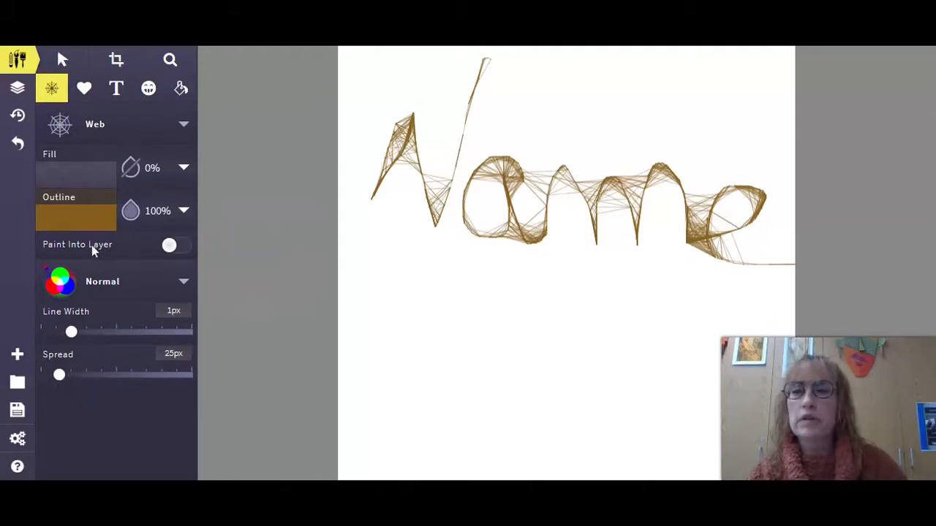
Switch to the Spirograph brush and paint a curling brown stroke below the word "Name"
{"action": "left_click", "coordinate": [67, 129]}
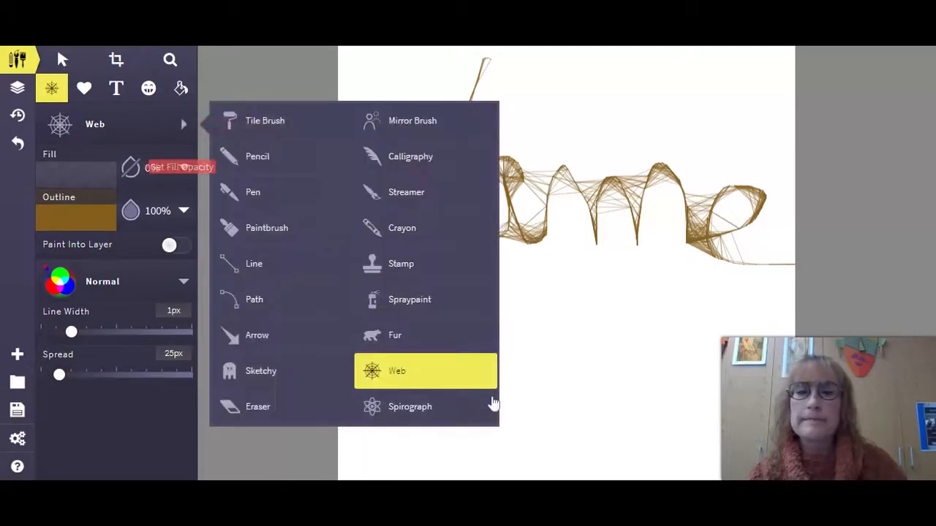
{"action": "left_click", "coordinate": [444, 412]}
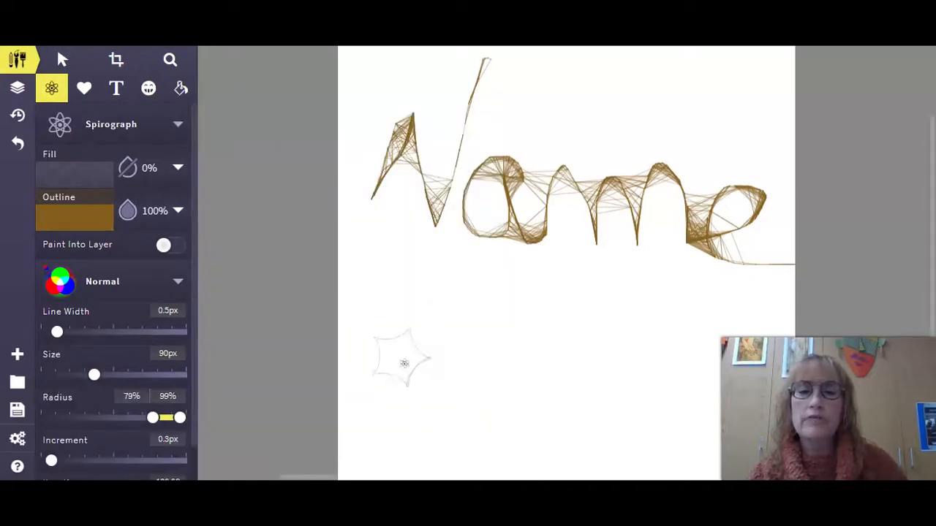
{"action": "mouse_move", "coordinate": [405, 364]}
{"action": "left_mouse_down"}
{"action": "mouse_move", "coordinate": [407, 293]}
{"action": "mouse_move", "coordinate": [533, 351]}
{"action": "left_mouse_up"}
Set the outline colour to pink #FF48A6 and paint a large Spirograph stroke over the brown one
{"action": "left_click", "coordinate": [67, 223]}
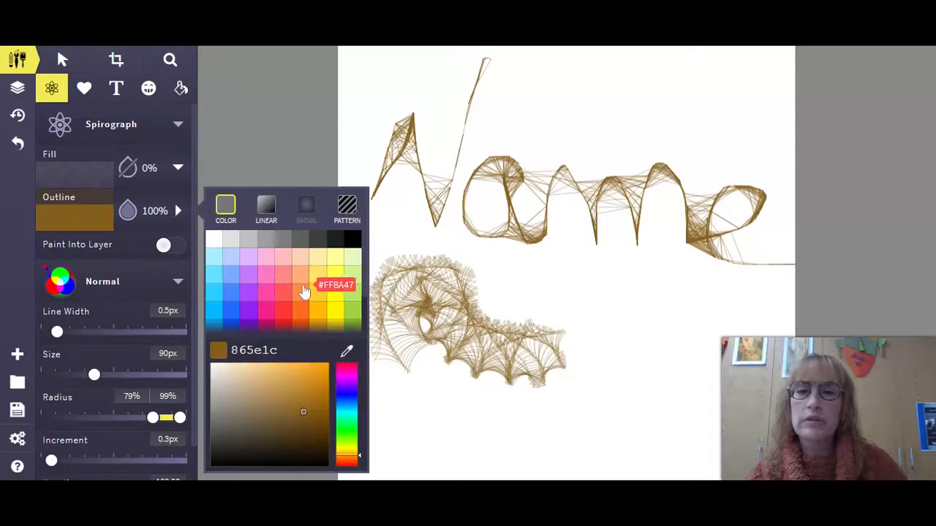
{"action": "left_click", "coordinate": [301, 295]}
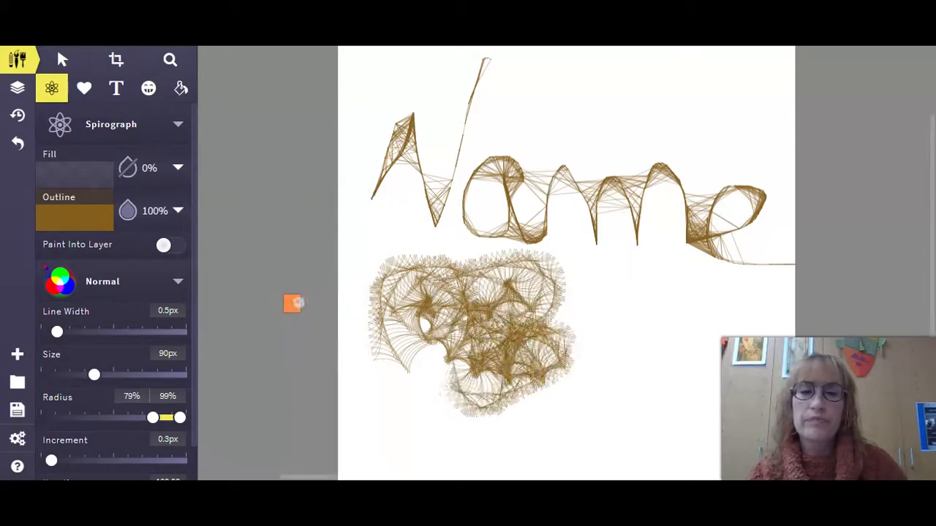
{"action": "left_click", "coordinate": [73, 223]}
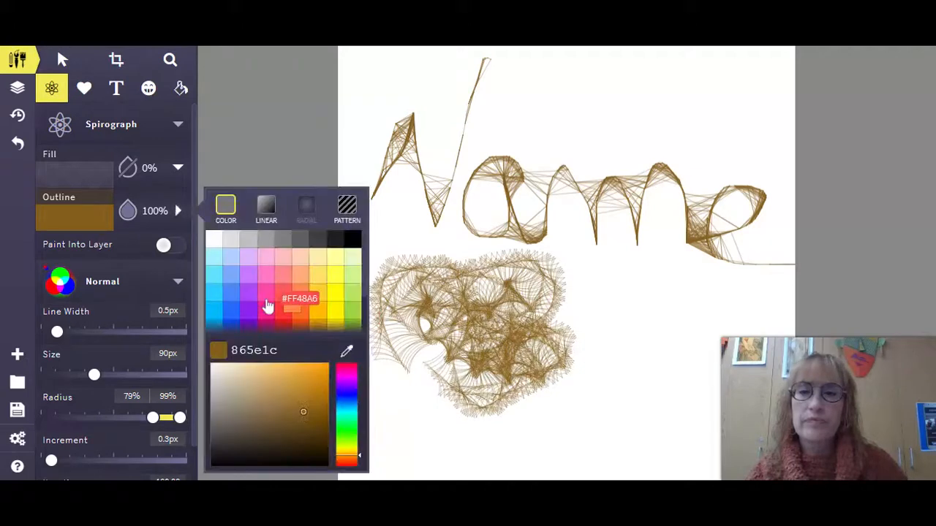
{"action": "left_click", "coordinate": [266, 295]}
{"action": "mouse_move", "coordinate": [634, 320]}
{"action": "left_mouse_down"}
{"action": "mouse_move", "coordinate": [523, 372]}
{"action": "mouse_move", "coordinate": [493, 355]}
{"action": "mouse_move", "coordinate": [594, 318]}
{"action": "mouse_move", "coordinate": [493, 238]}
{"action": "mouse_move", "coordinate": [431, 249]}
{"action": "mouse_move", "coordinate": [355, 356]}
{"action": "left_mouse_up"}
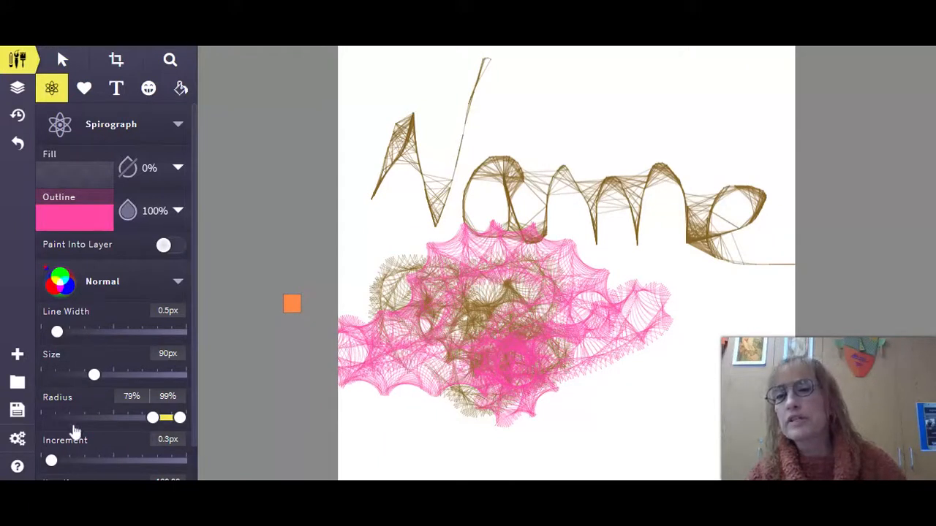
Set the Spirograph iterations to 39.04 and paint a looping pink stroke along the lower part of the canvas
{"action": "scroll", "coordinate": [226, 418], "scroll_direction": "down", "scroll_amount": 2}
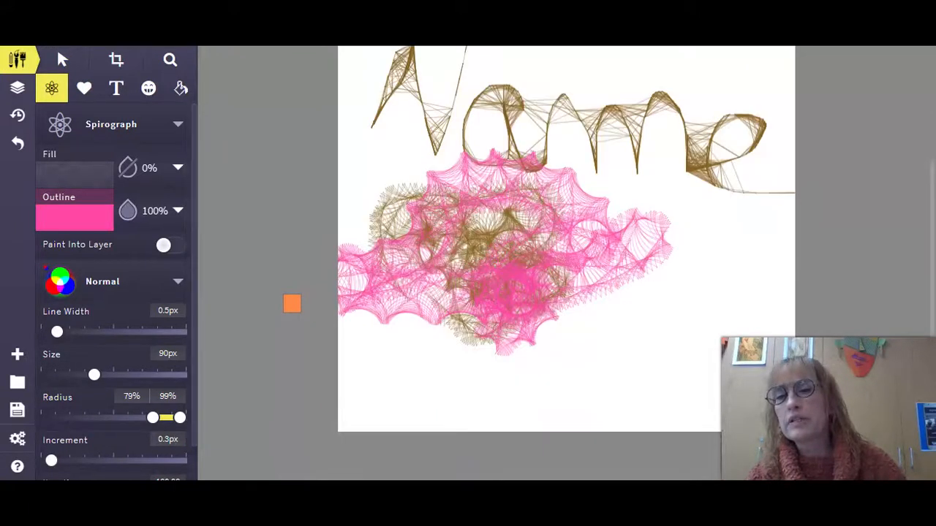
{"action": "scroll", "coordinate": [197, 434], "scroll_direction": "down", "scroll_amount": 1}
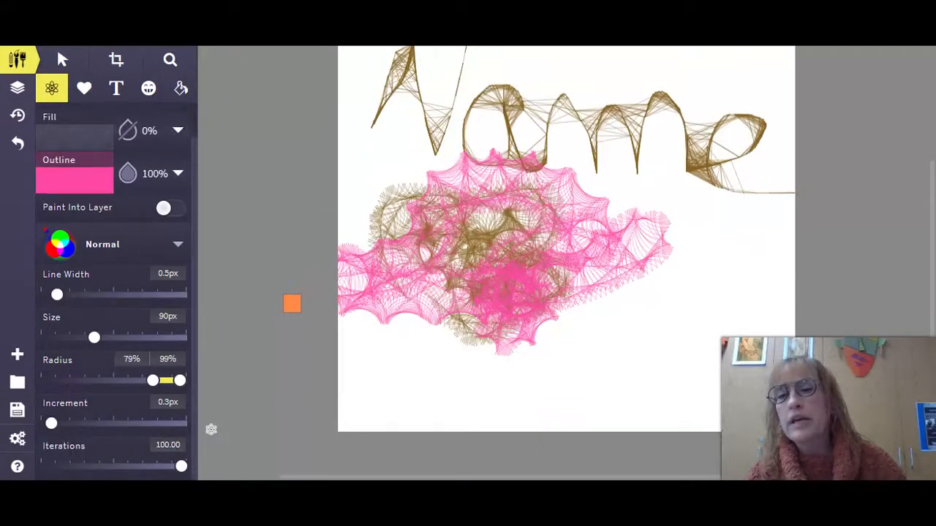
{"action": "left_click", "coordinate": [99, 468]}
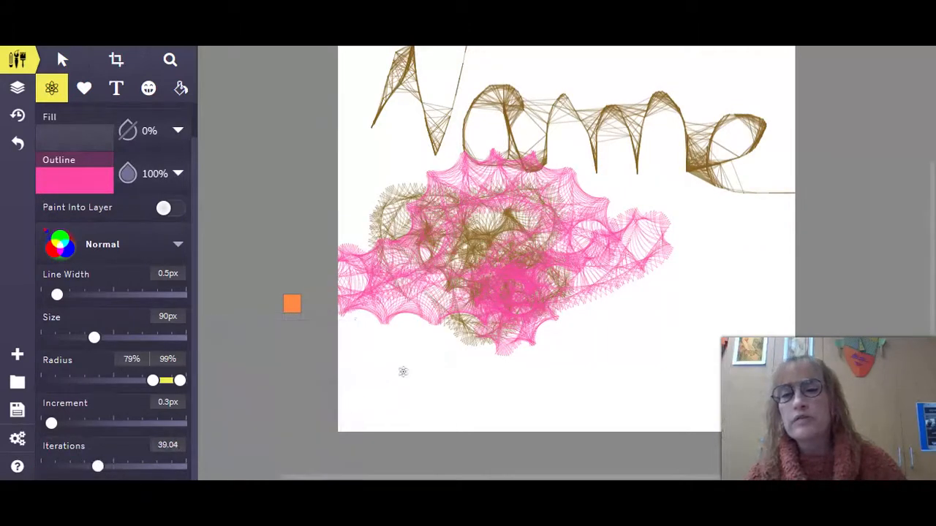
{"action": "mouse_move", "coordinate": [403, 372]}
{"action": "left_mouse_down"}
{"action": "mouse_move", "coordinate": [519, 291]}
{"action": "mouse_move", "coordinate": [656, 278]}
{"action": "mouse_move", "coordinate": [649, 349]}
{"action": "mouse_move", "coordinate": [463, 376]}
{"action": "mouse_move", "coordinate": [442, 399]}
{"action": "left_mouse_up"}
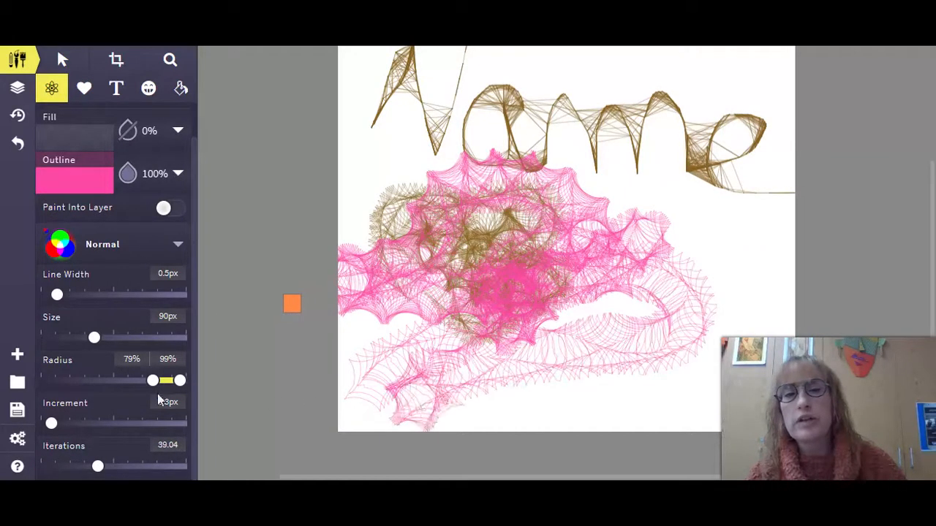
Set the Spirograph size to 199 px and paint a large pink stroke across the word "Name"
{"action": "left_click_drag", "start_coordinate": [95, 338], "coordinate": [153, 338]}
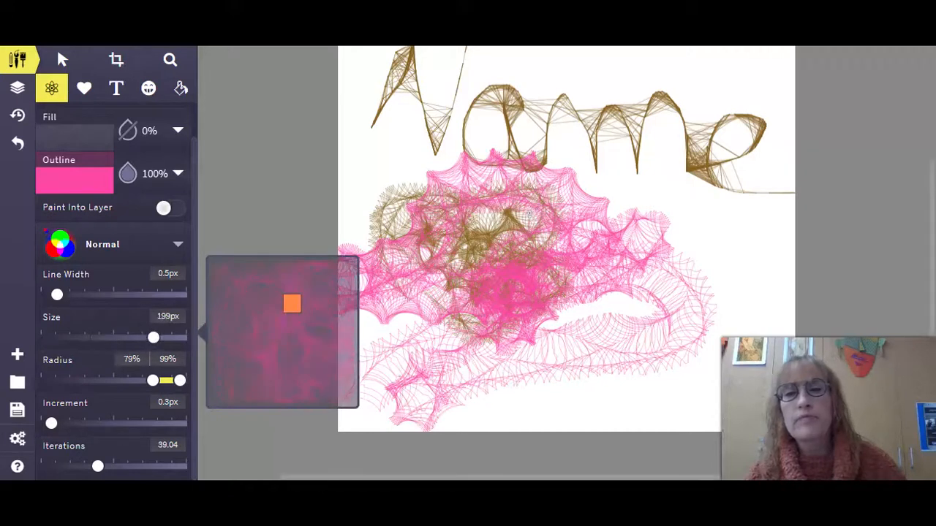
{"action": "mouse_move", "coordinate": [526, 168]}
{"action": "left_mouse_down"}
{"action": "mouse_move", "coordinate": [702, 165]}
{"action": "mouse_move", "coordinate": [585, 125]}
{"action": "mouse_move", "coordinate": [453, 128]}
{"action": "mouse_move", "coordinate": [388, 161]}
{"action": "left_mouse_up"}
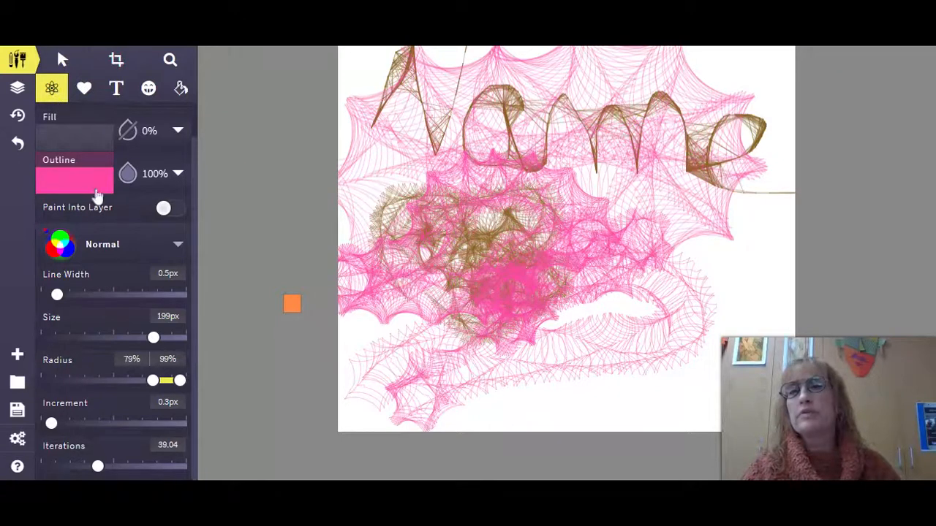
{"action": "scroll", "coordinate": [103, 208], "scroll_direction": "up", "scroll_amount": 1}
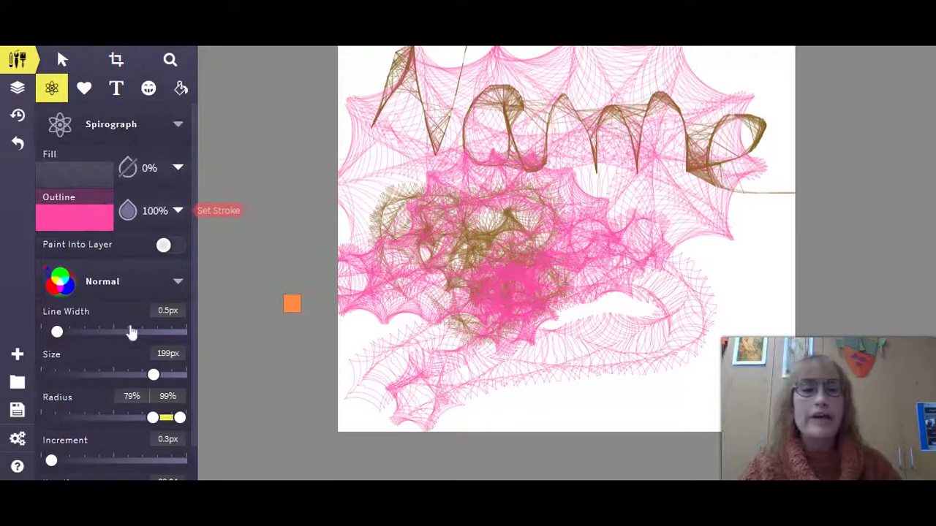